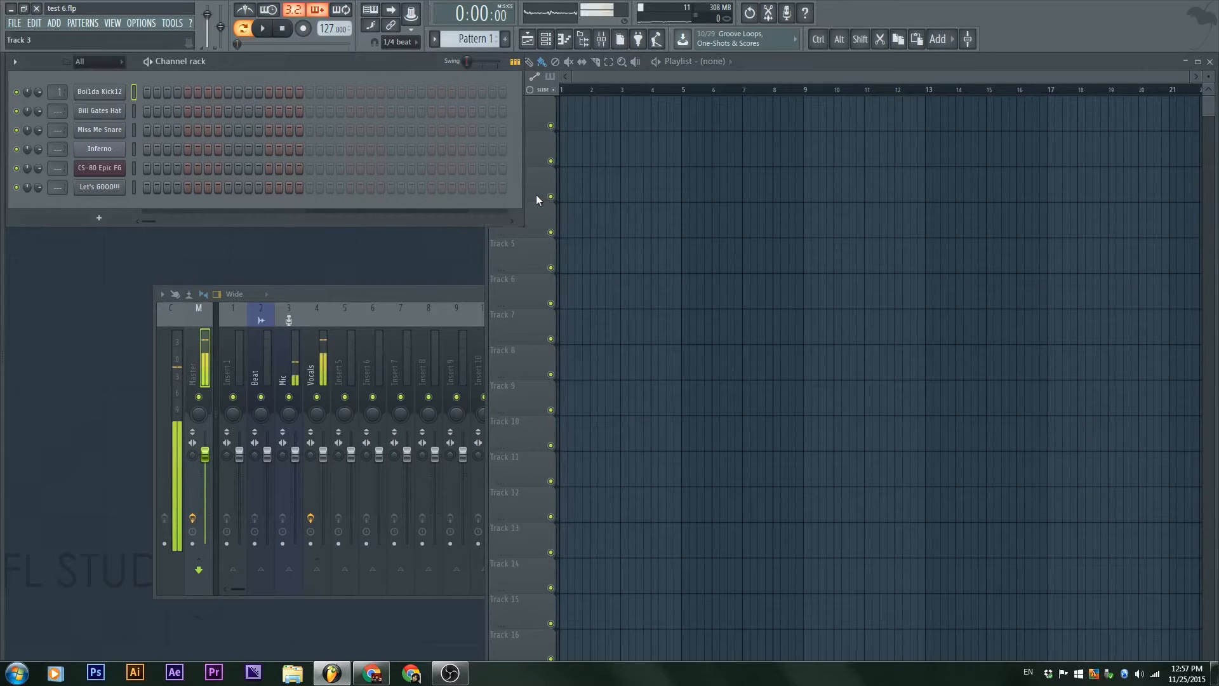
# Step: Narrow the channel rack to 16 steps and open the channel settings of Boi1da Kick12
pyautogui.moveTo(525, 193); pyautogui.dragTo(320, 199)
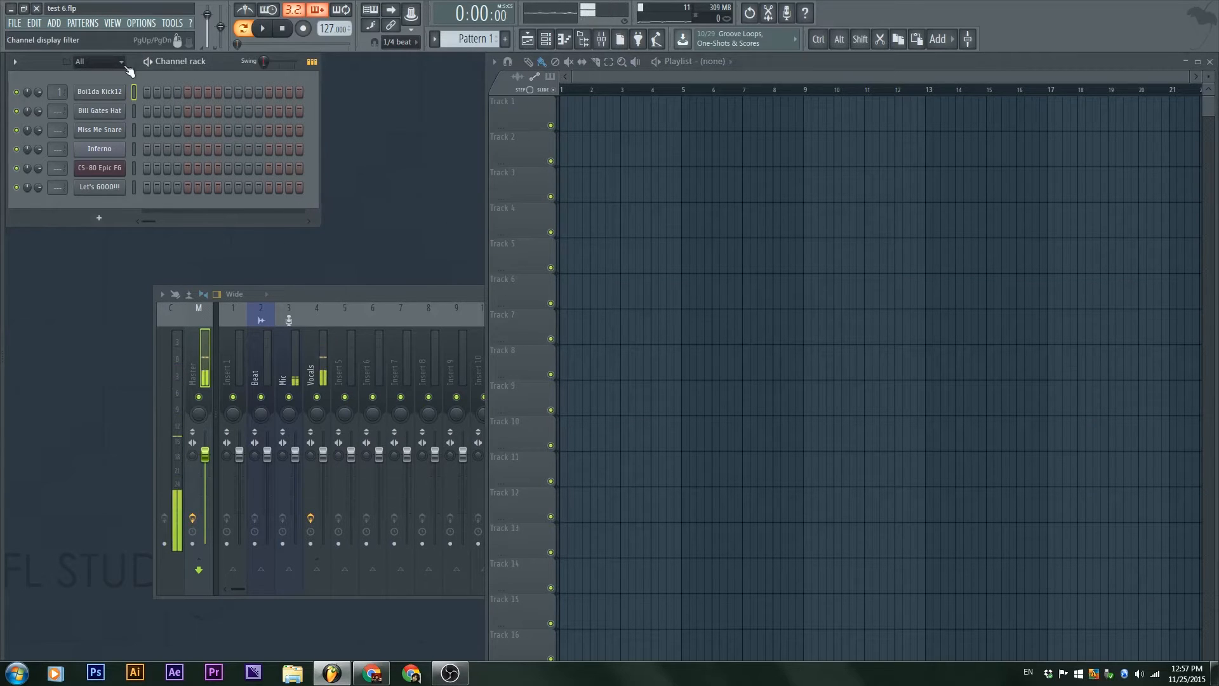
pyautogui.moveTo(135, 64)
pyautogui.mouseDown()
pyautogui.moveTo(282, 75)
pyautogui.moveTo(138, 72)
pyautogui.mouseUp()
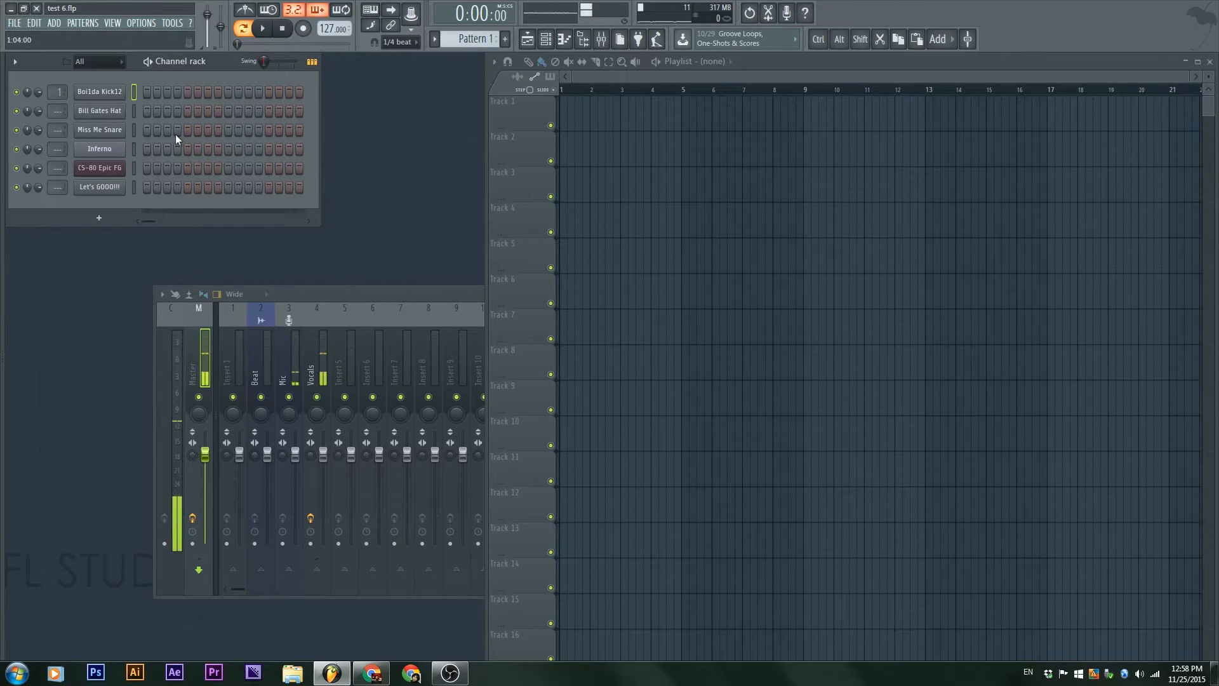
pyautogui.click(106, 93)
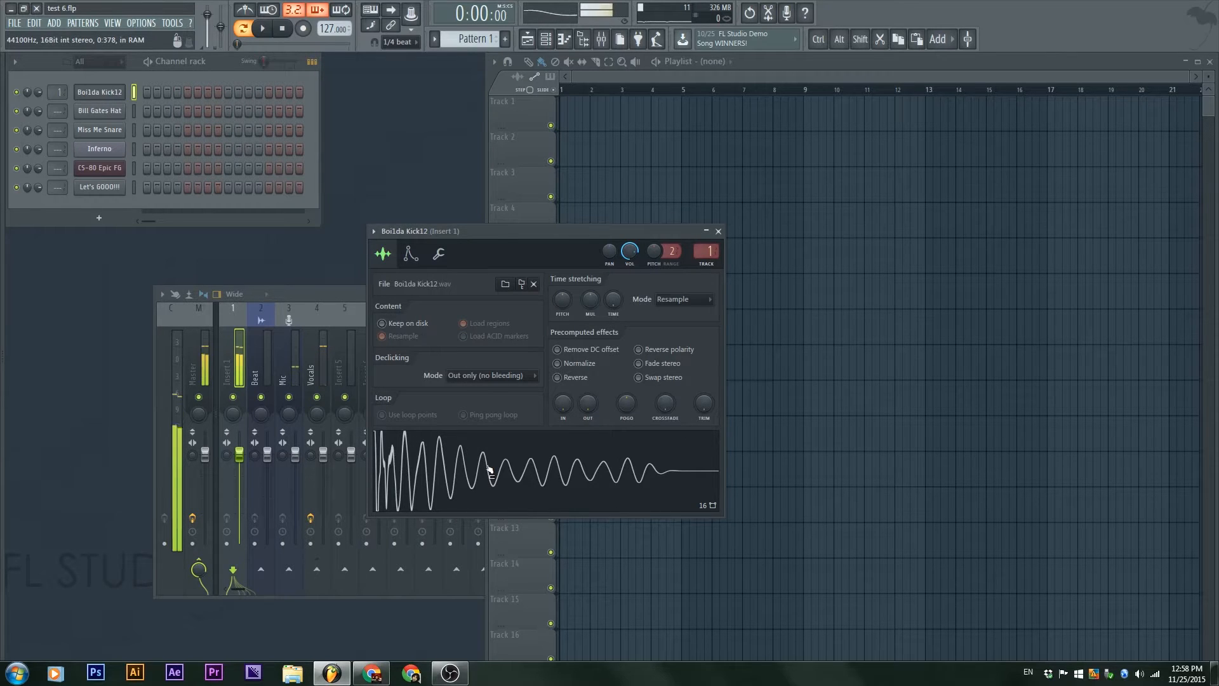
# Step: Browse the sample packs to the Legacy FX folder and preview the FLS_Gun 001 sample
pyautogui.moveTo(2, 348)
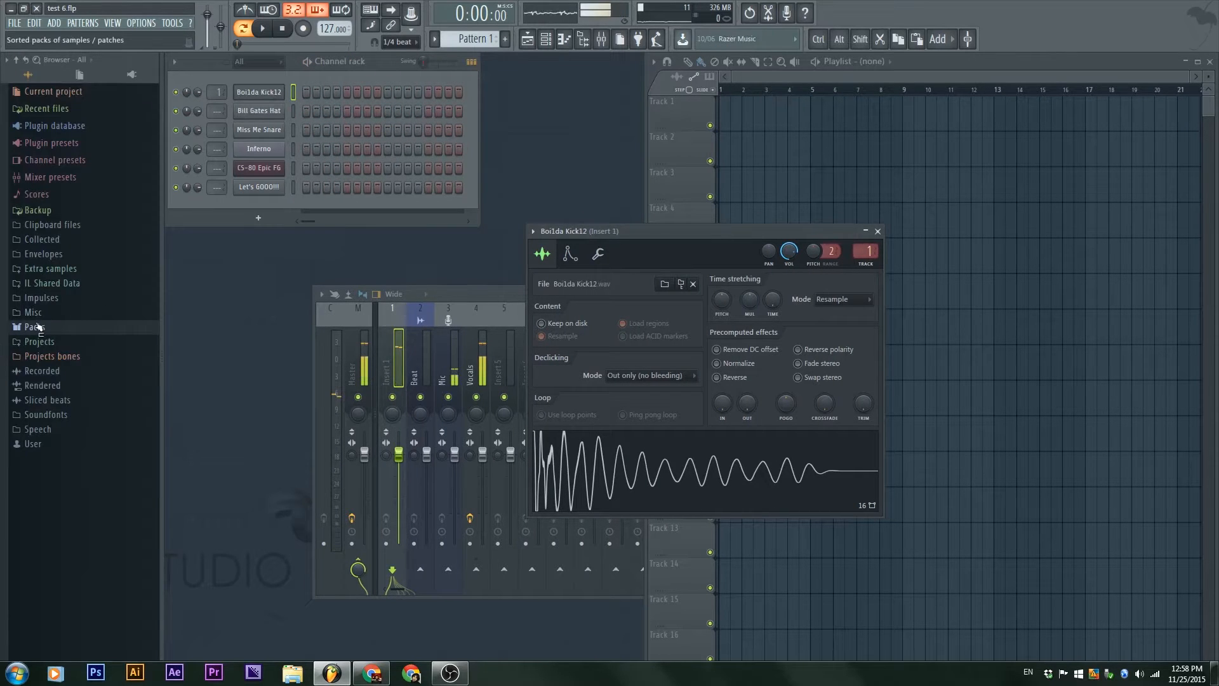
pyautogui.click(38, 327)
pyautogui.click(45, 399)
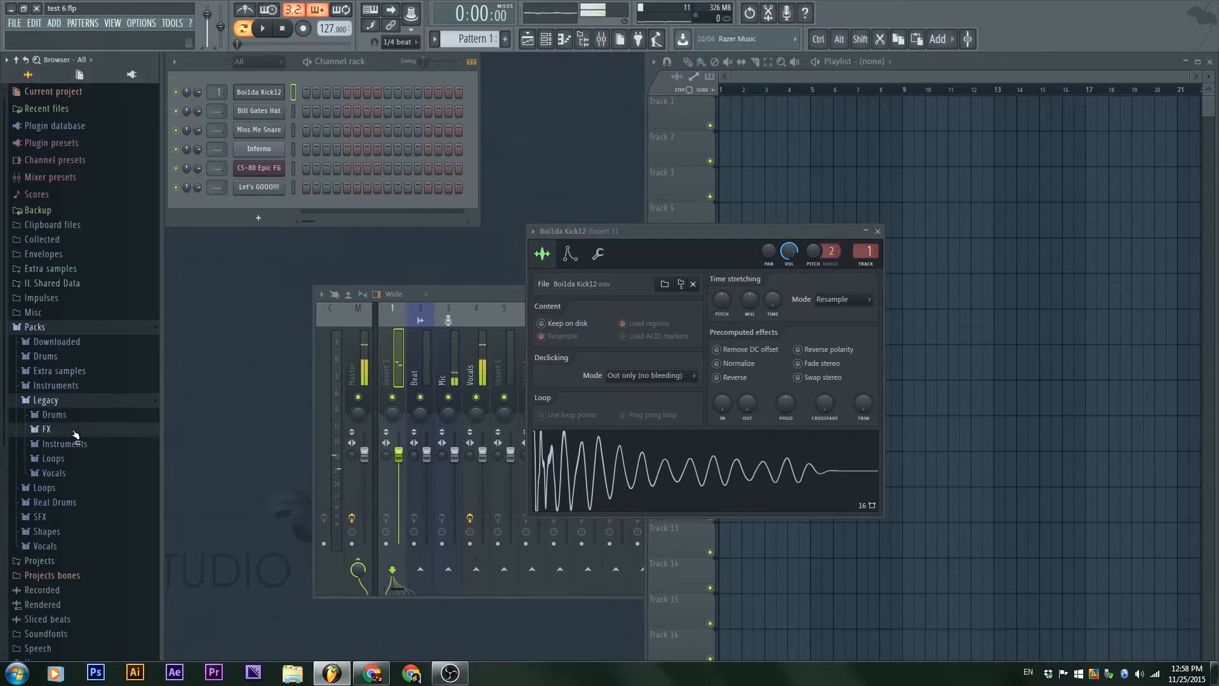
pyautogui.click(47, 429)
pyautogui.click(70, 497)
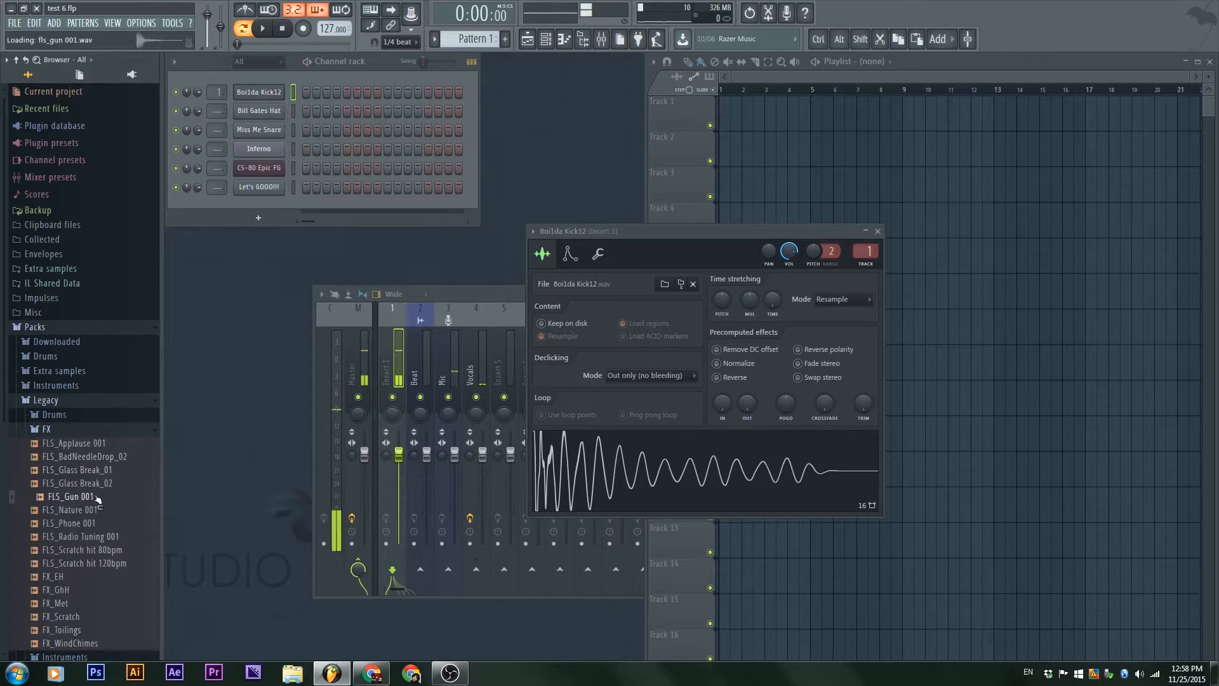
# Step: Add the FLS_Gun 001 sample to the channel rack as a new channel and collapse the Legacy folder
pyautogui.click(45, 430)
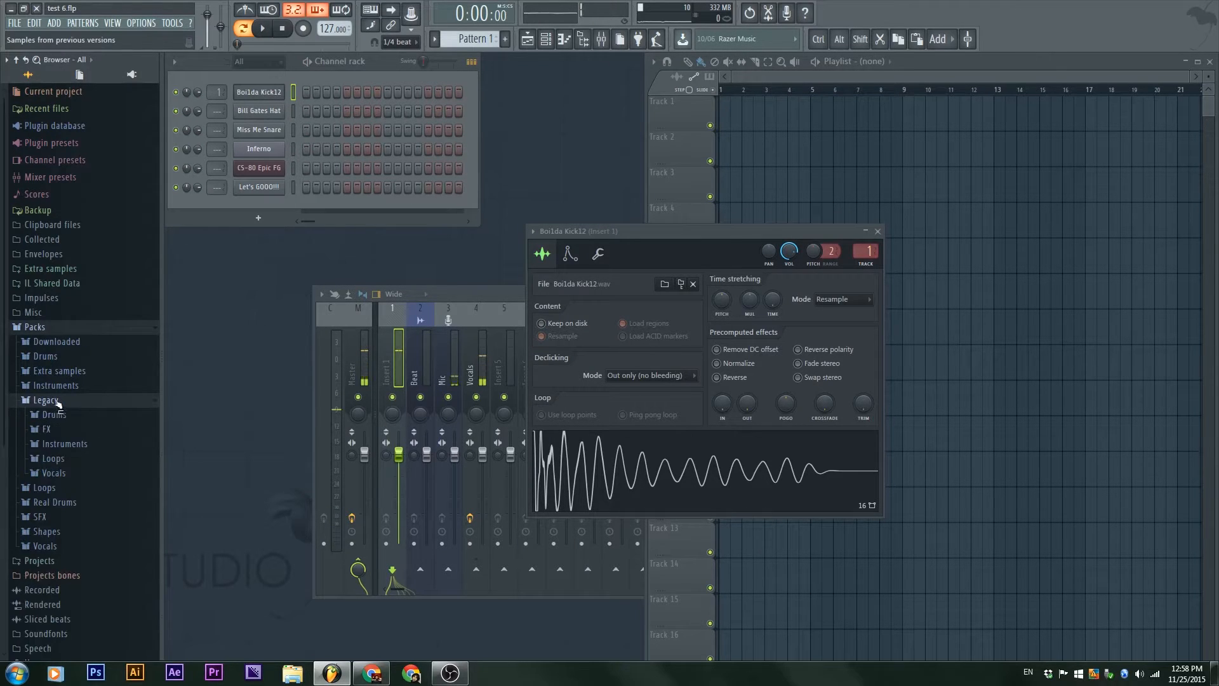
pyautogui.click(47, 429)
pyautogui.moveTo(69, 496); pyautogui.dragTo(254, 219)
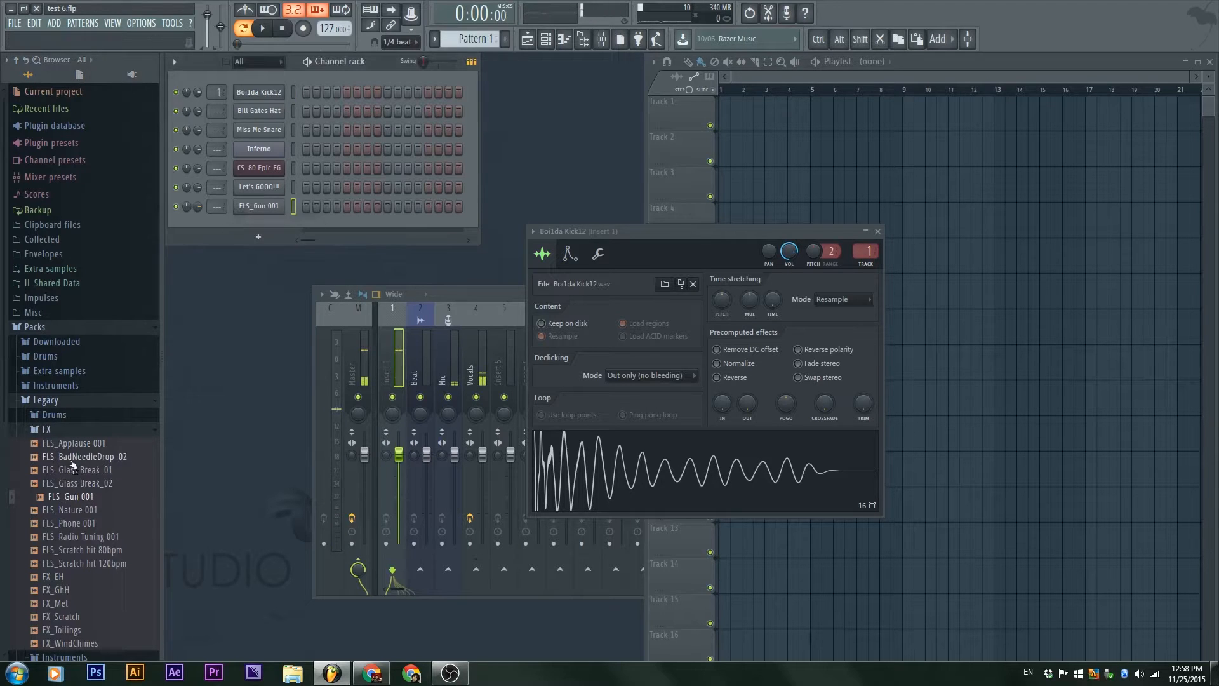
pyautogui.click(67, 429)
pyautogui.click(45, 400)
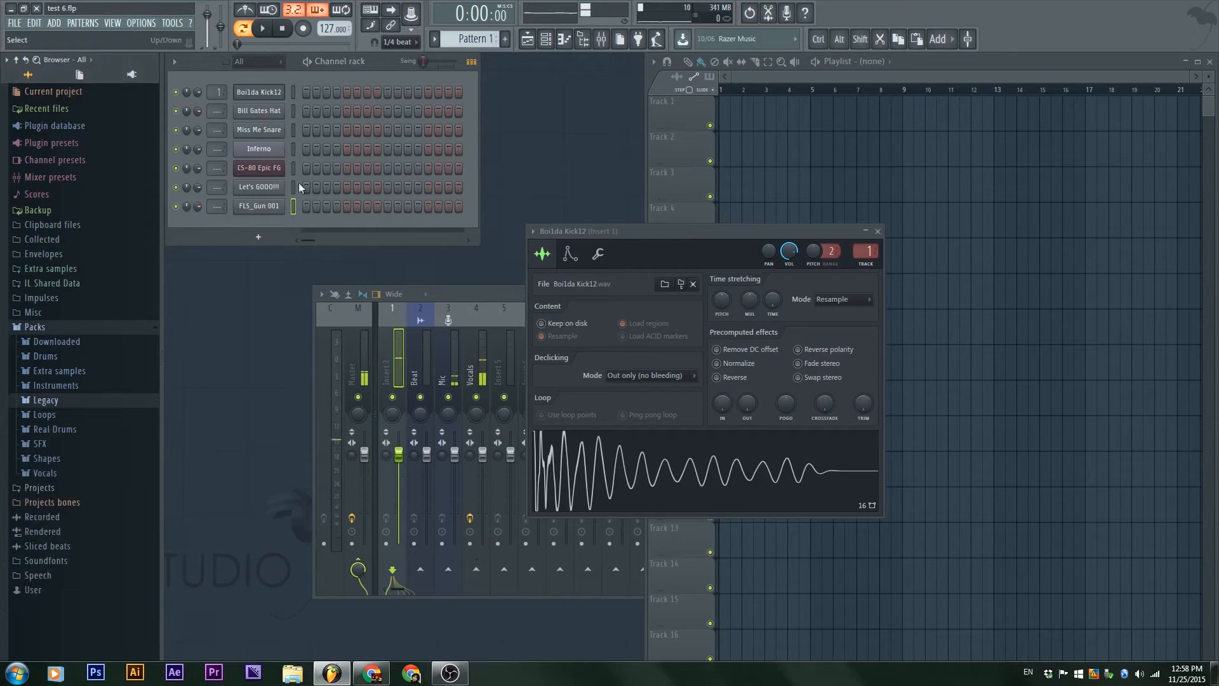
pyautogui.click(259, 205)
pyautogui.click(305, 432)
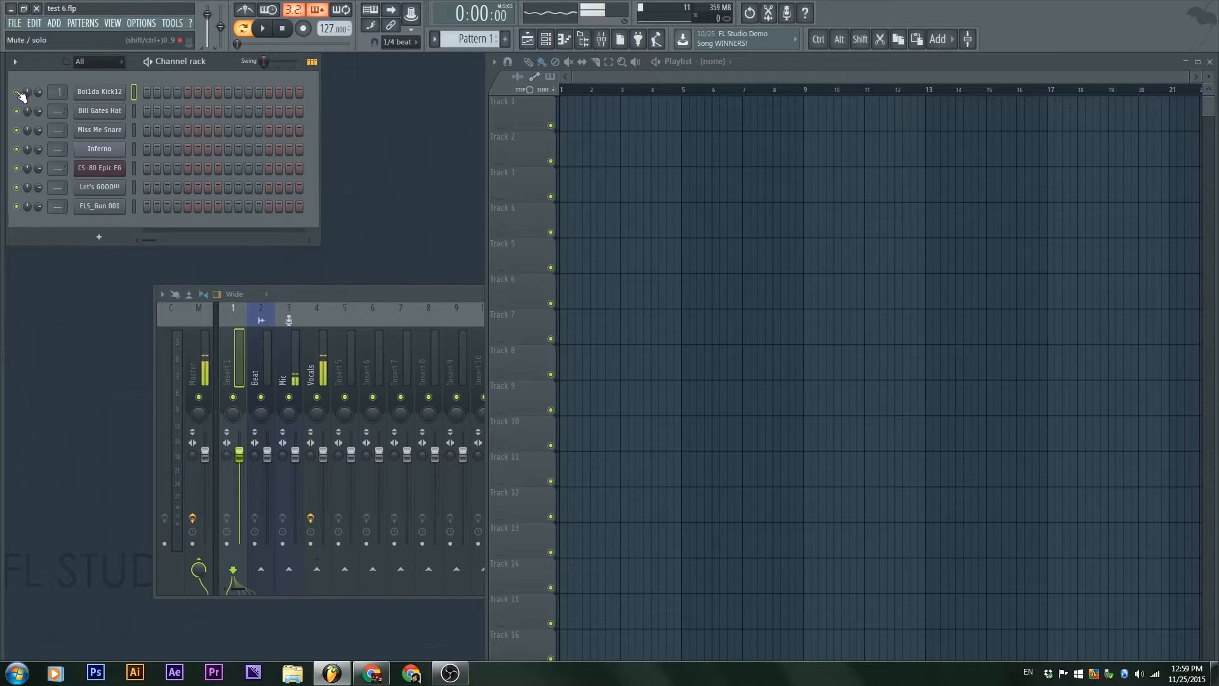
# Step: Fill the Boi1da Kick12 channel on each 4 steps and the Bill Gates Hat channel on each 2 steps
pyautogui.rightClick(99, 92)
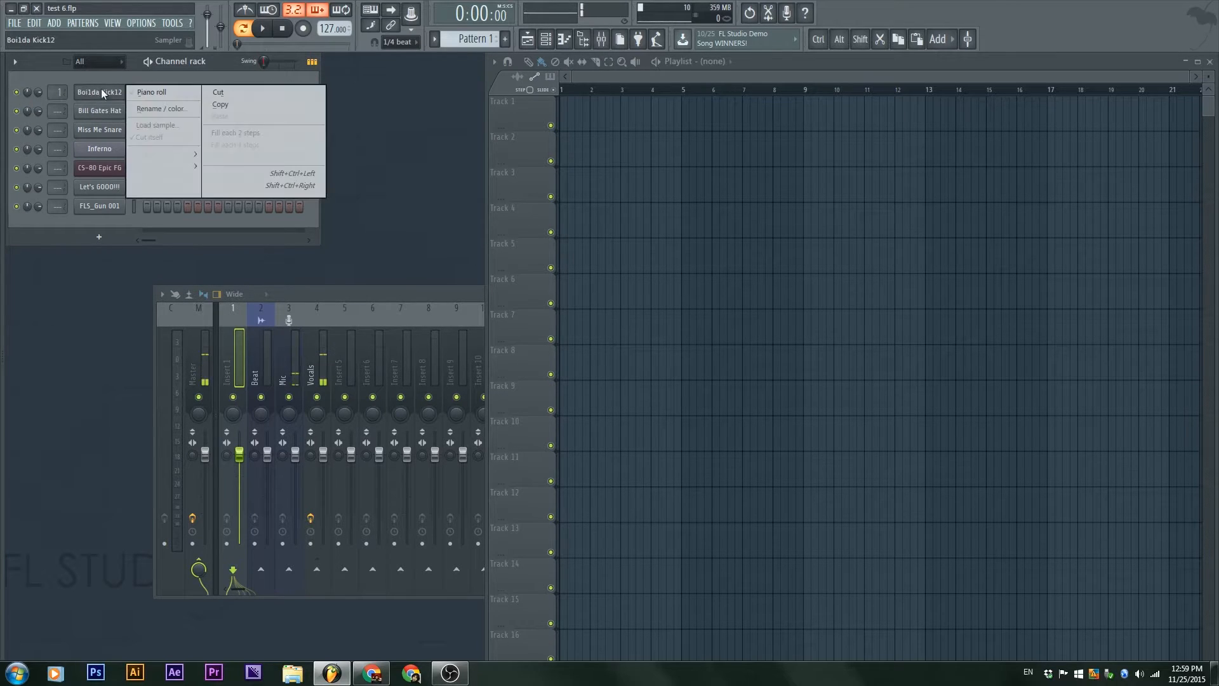
pyautogui.click(226, 147)
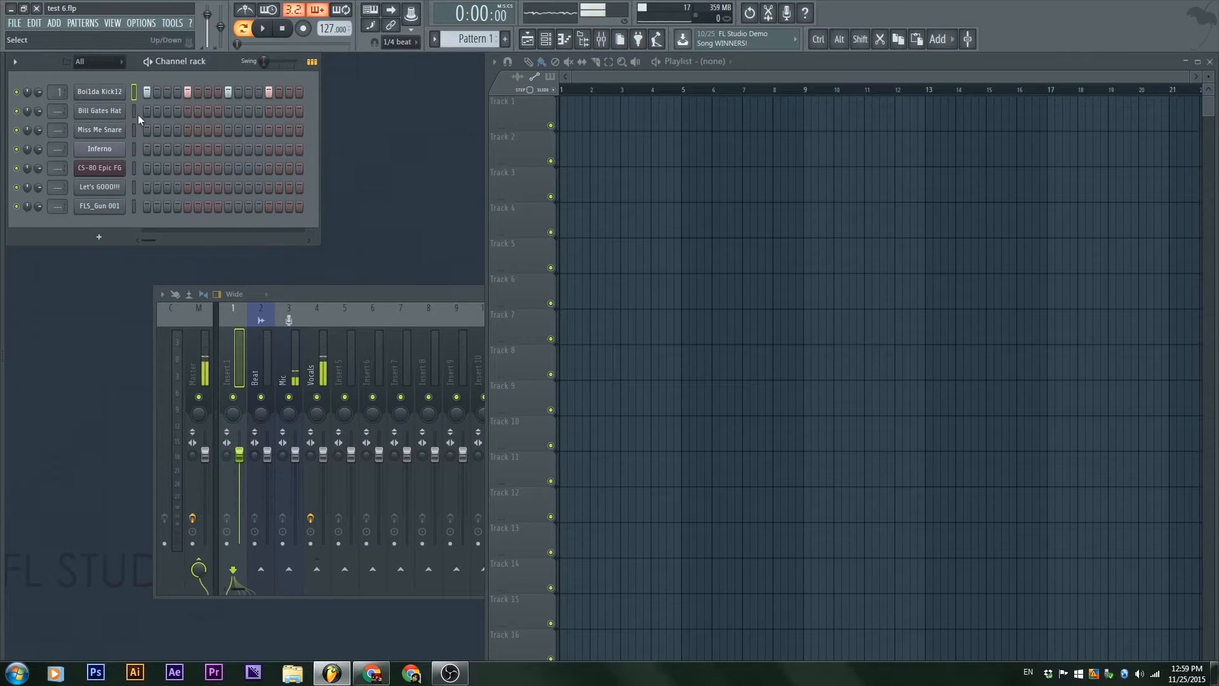
pyautogui.rightClick(116, 110)
pyautogui.click(223, 151)
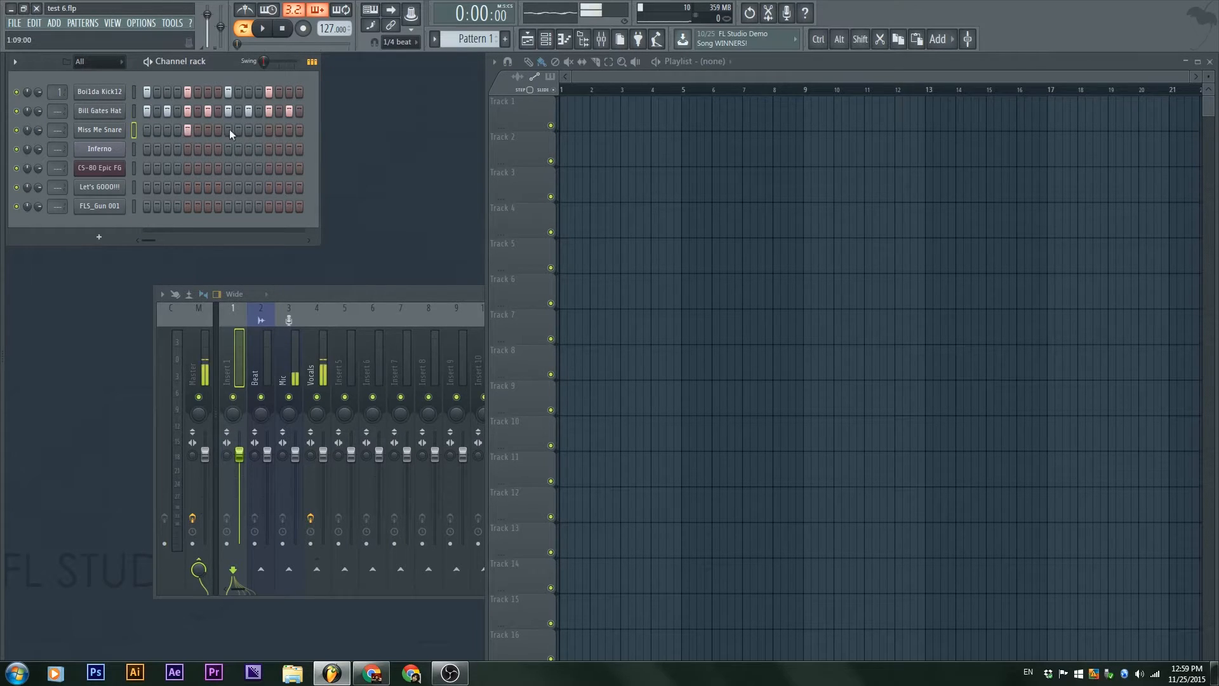
# Step: Complete the Miss Me Snare row with a hit on step 13 and play the pattern
pyautogui.click(269, 130)
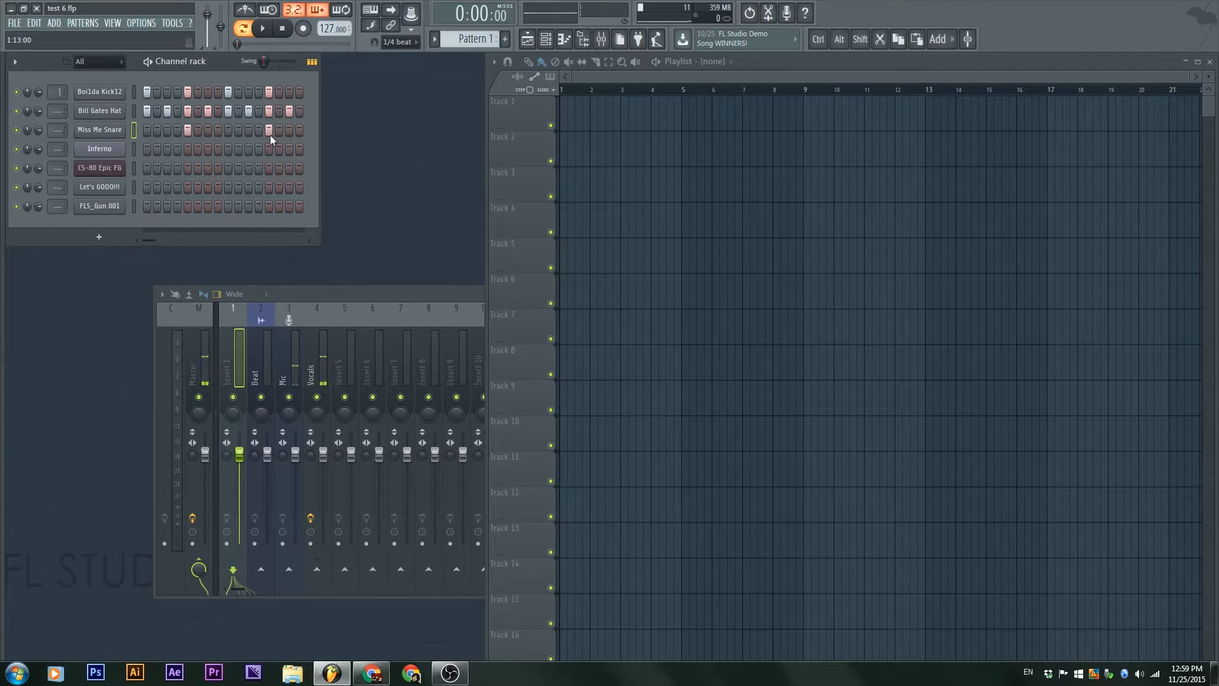
pyautogui.press('space')
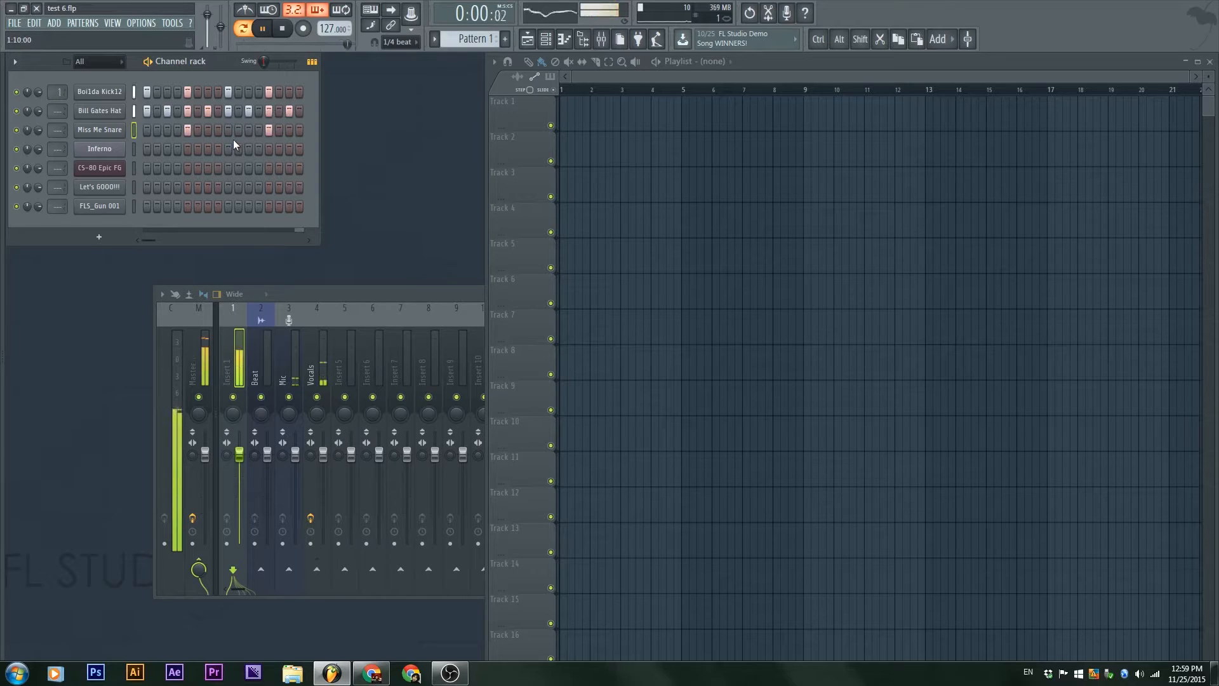
pyautogui.press('space')
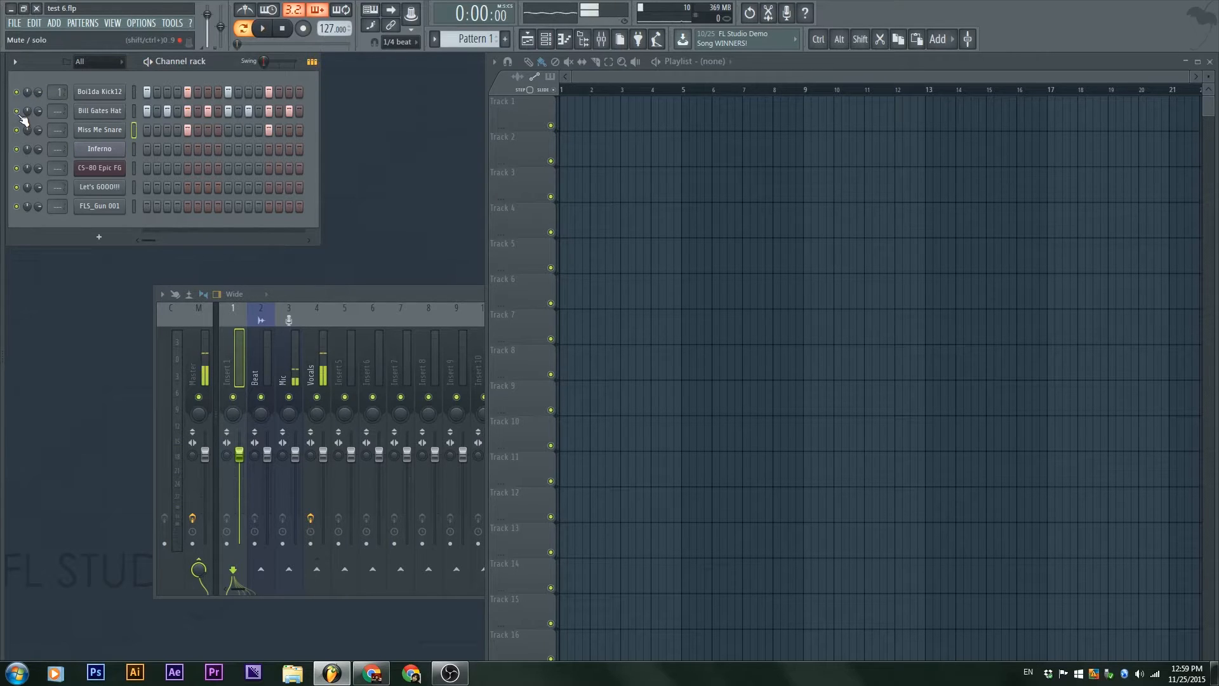
# Step: Play the pattern while toggling the mute of the hat, kick and snare channels to hear the sounds separately
pyautogui.press('space')
pyautogui.click(17, 111)
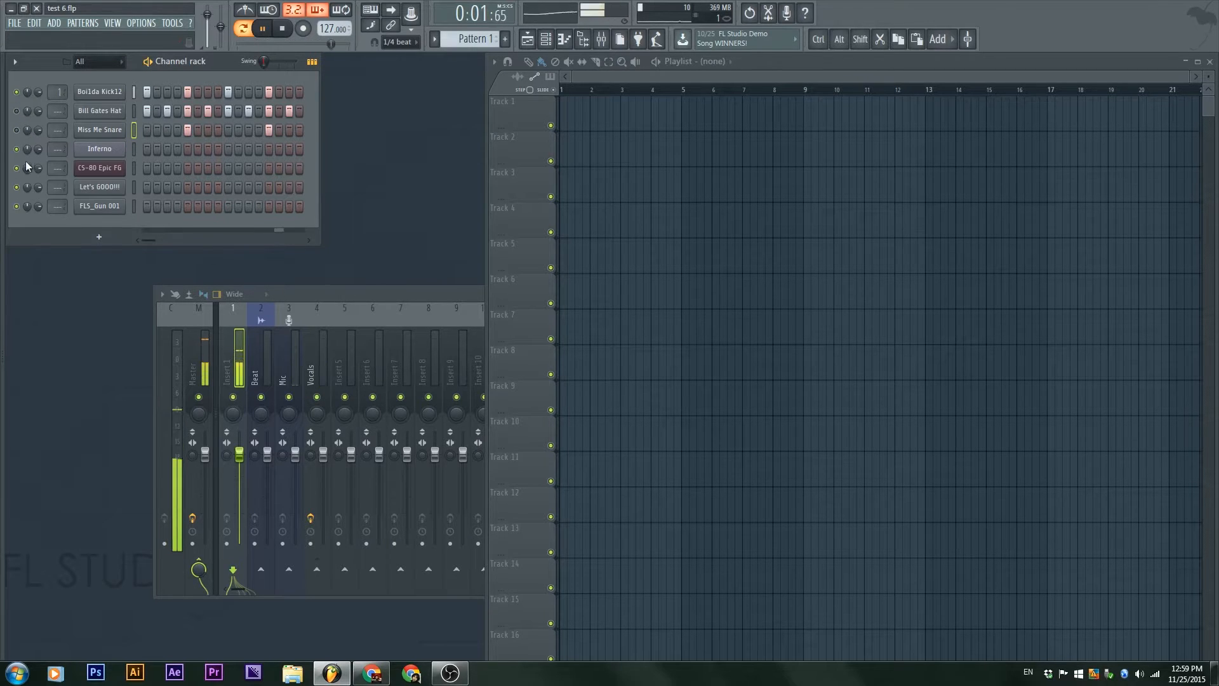
pyautogui.click(17, 93)
pyautogui.click(18, 130)
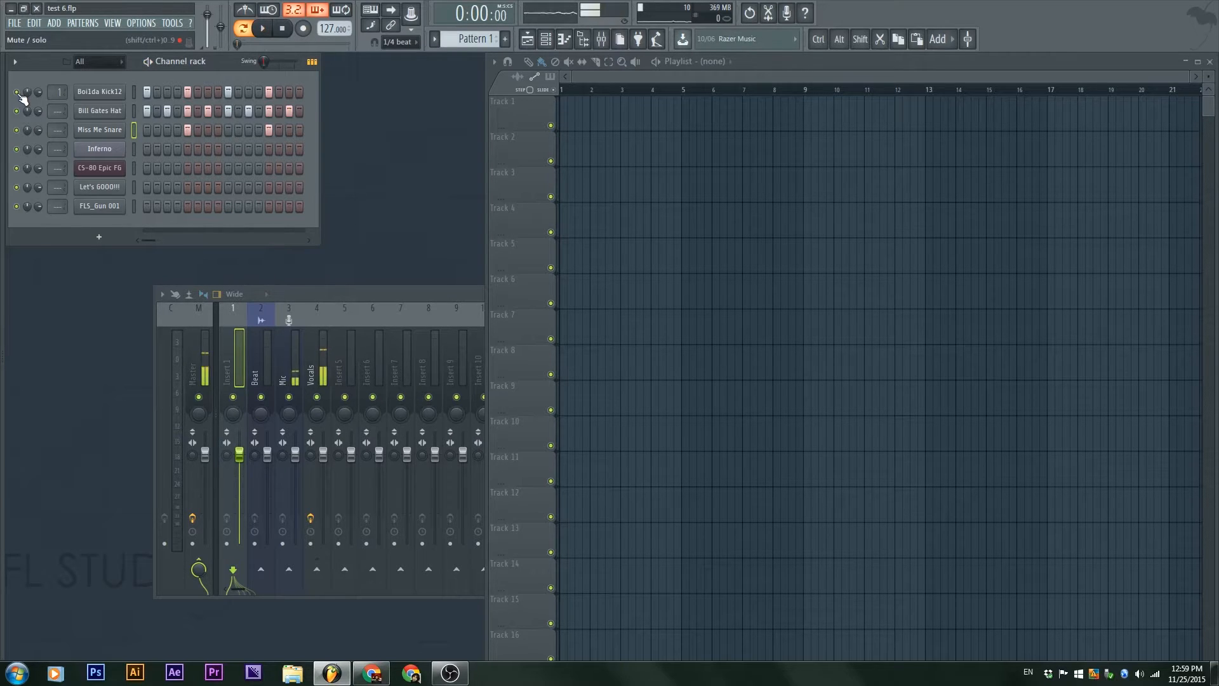
# Step: Try soloing the Boi1da Kick12 channel and the Bill Gates Hat channel, and restore all channels
pyautogui.rightClick(19, 93)
pyautogui.click(35, 100)
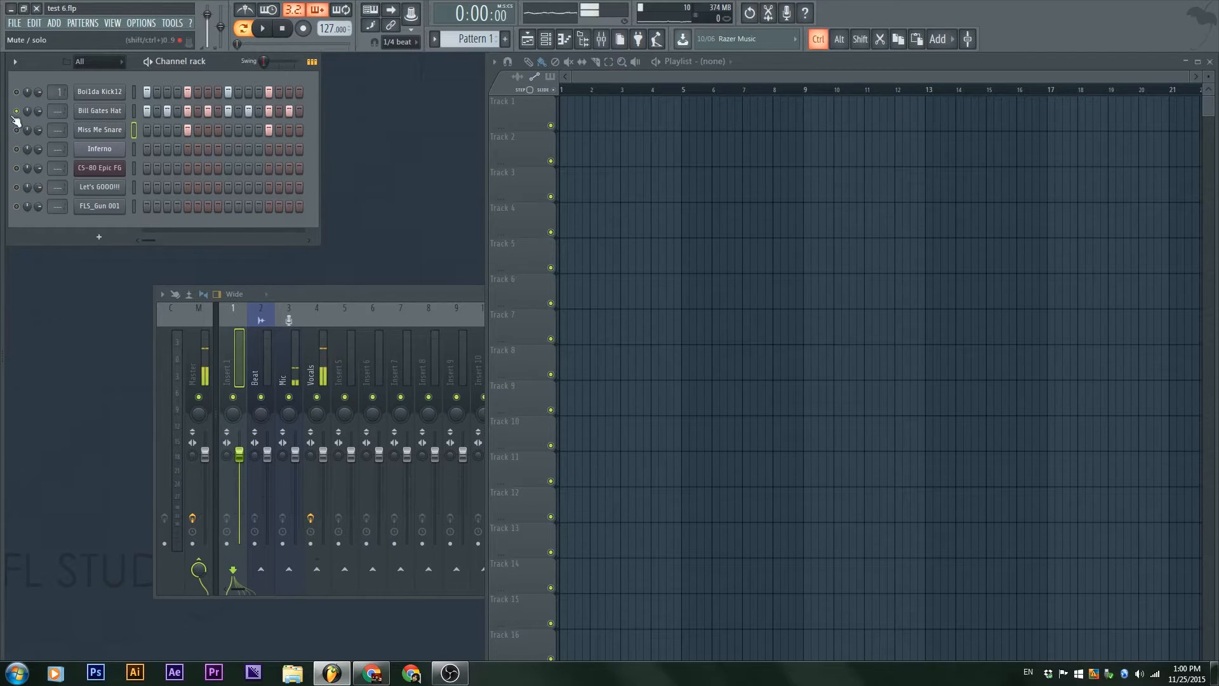
pyautogui.keyDown('ctrl'); pyautogui.rightClick(16, 111); pyautogui.keyUp('ctrl')
pyautogui.press('Escape')
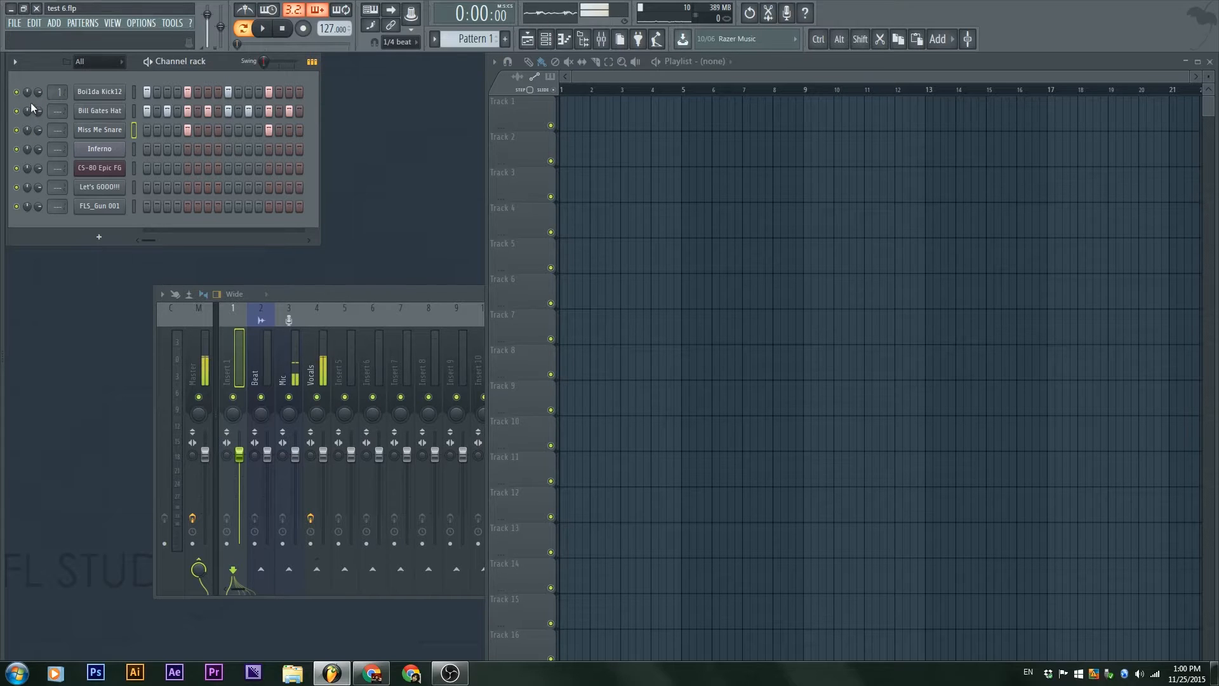
# Step: Try the panning of the kick and hat channels during playback and return them to center
pyautogui.press('space')
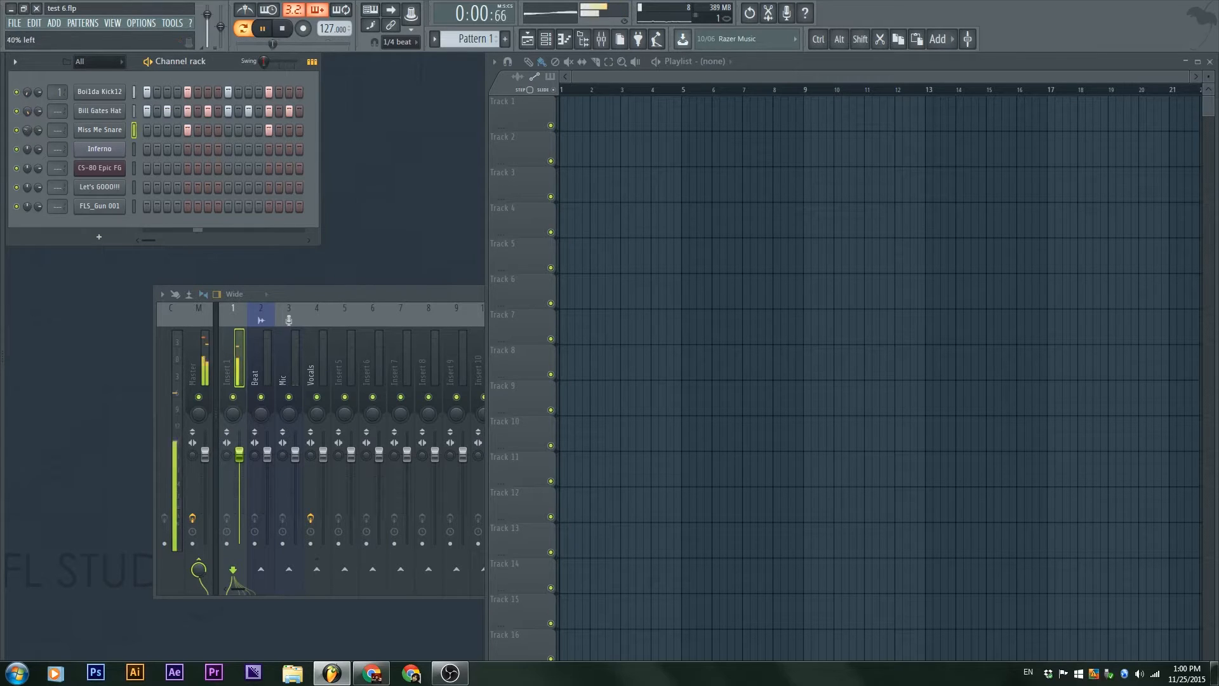
pyautogui.moveTo(28, 133); pyautogui.dragTo(28, 123)
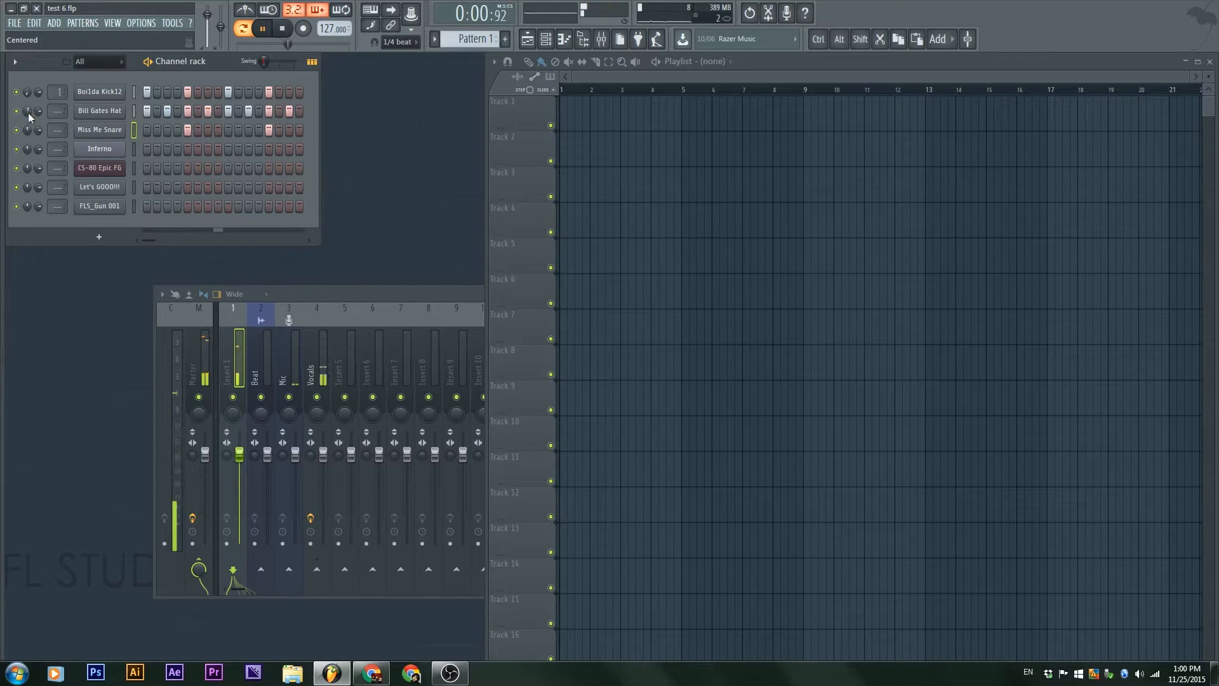
pyautogui.press('space')
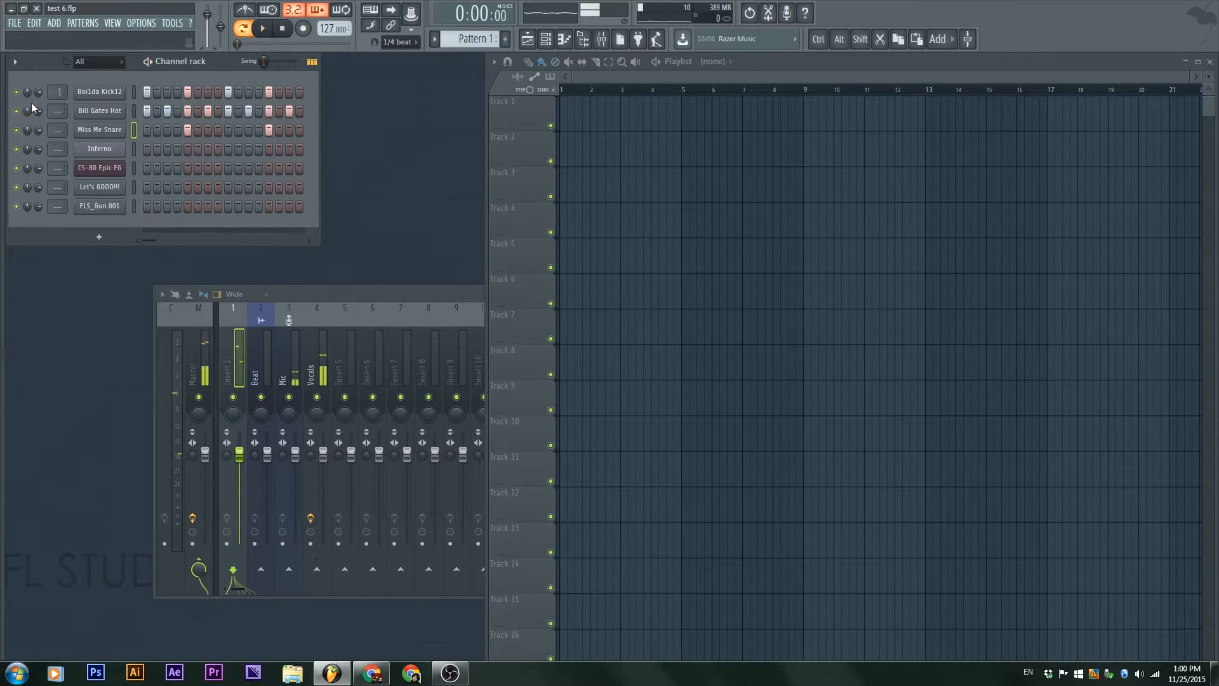
pyautogui.moveTo(26, 113); pyautogui.dragTo(26, 121)
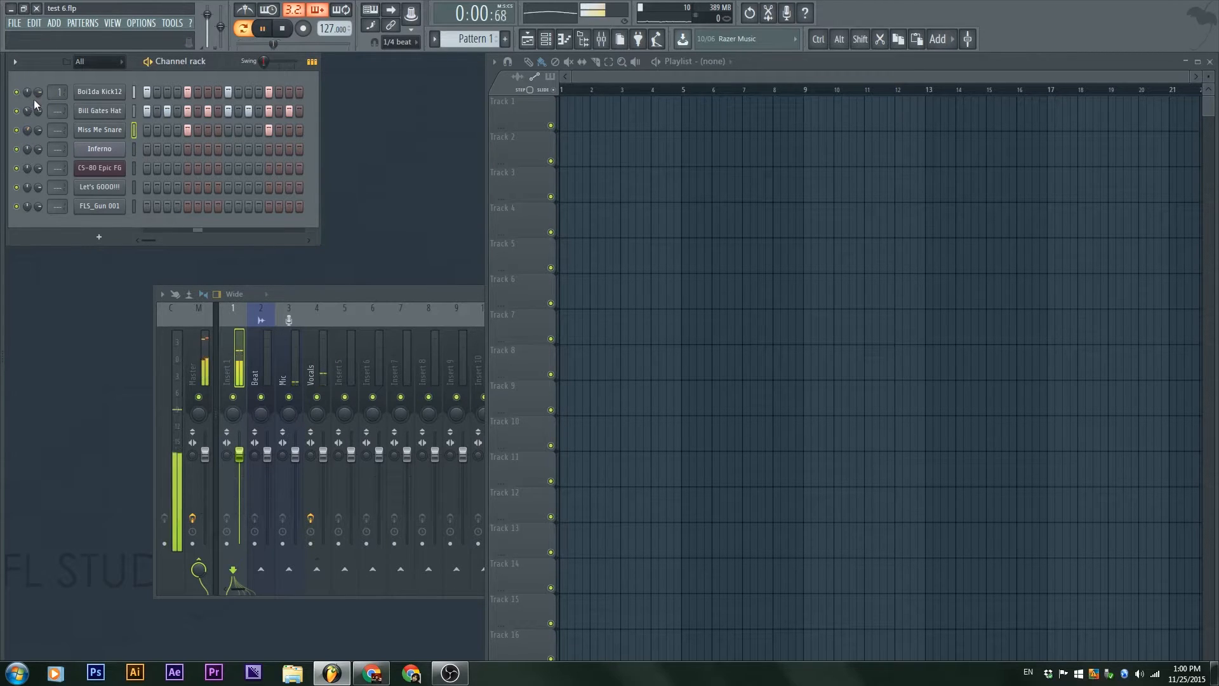
pyautogui.press('space')
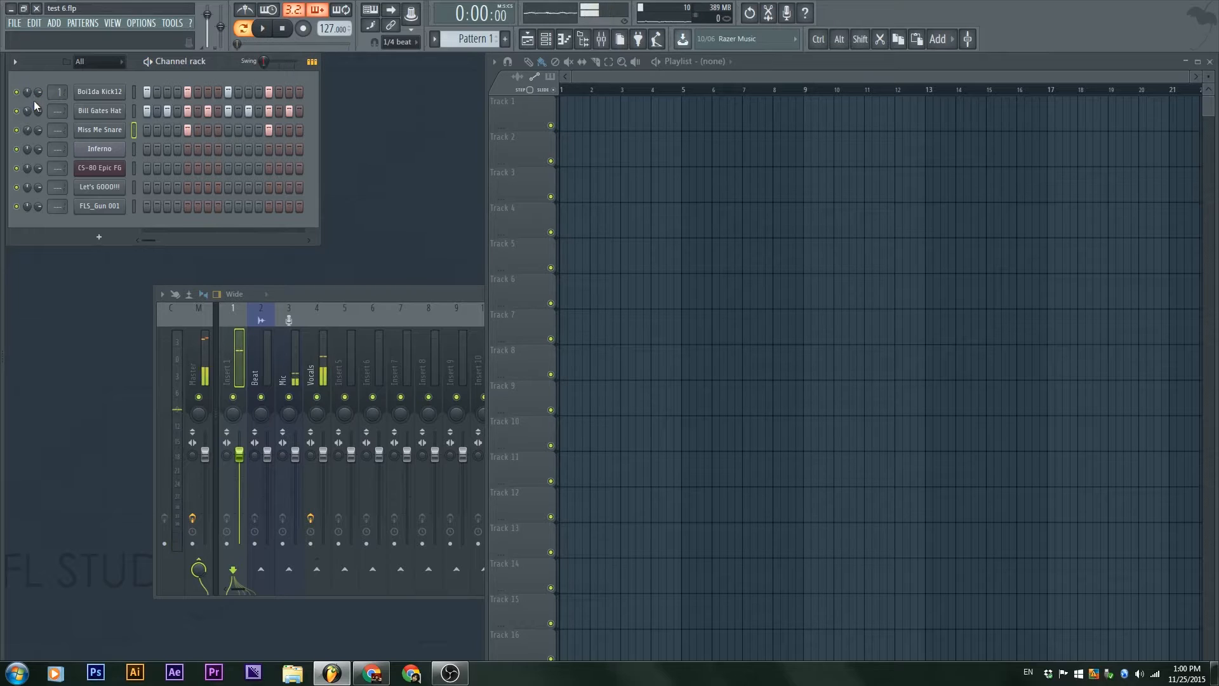
# Step: Adjust the channel volume of Bill Gates Hat and select mixer track Insert 5
pyautogui.moveTo(41, 113)
pyautogui.mouseDown()
pyautogui.moveTo(40, 146)
pyautogui.moveTo(40, 134)
pyautogui.mouseUp()
pyautogui.moveTo(40, 113); pyautogui.dragTo(39, 107)
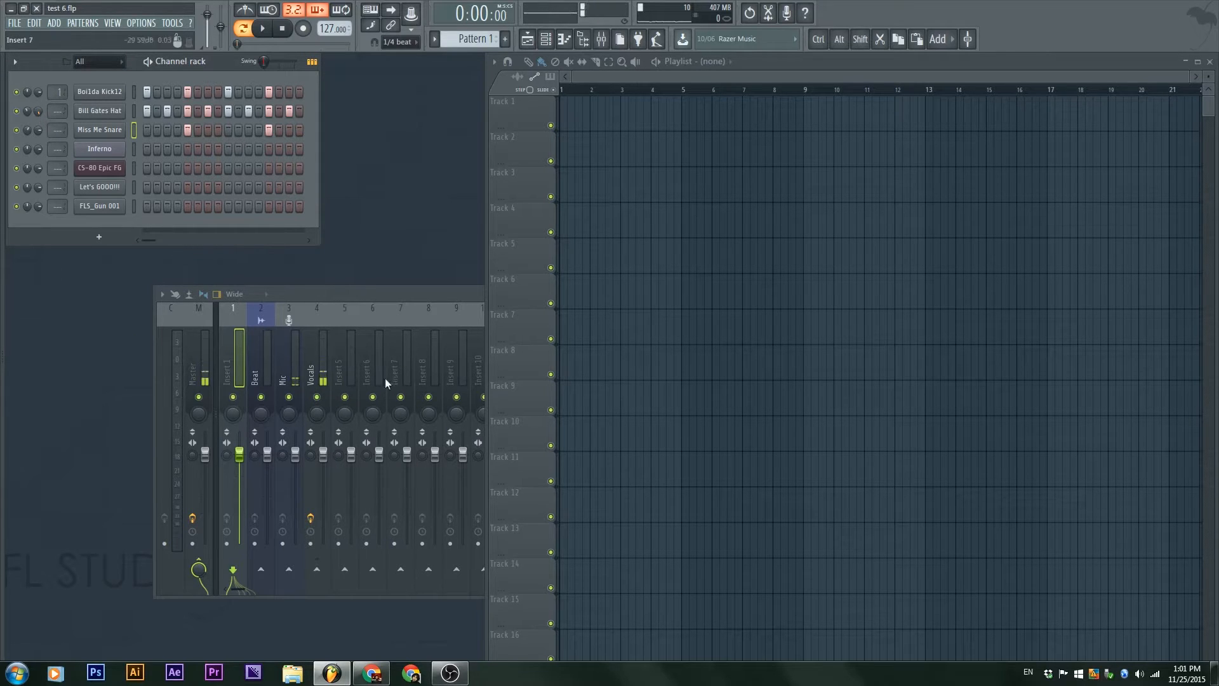
pyautogui.click(353, 346)
pyautogui.click(574, 155)
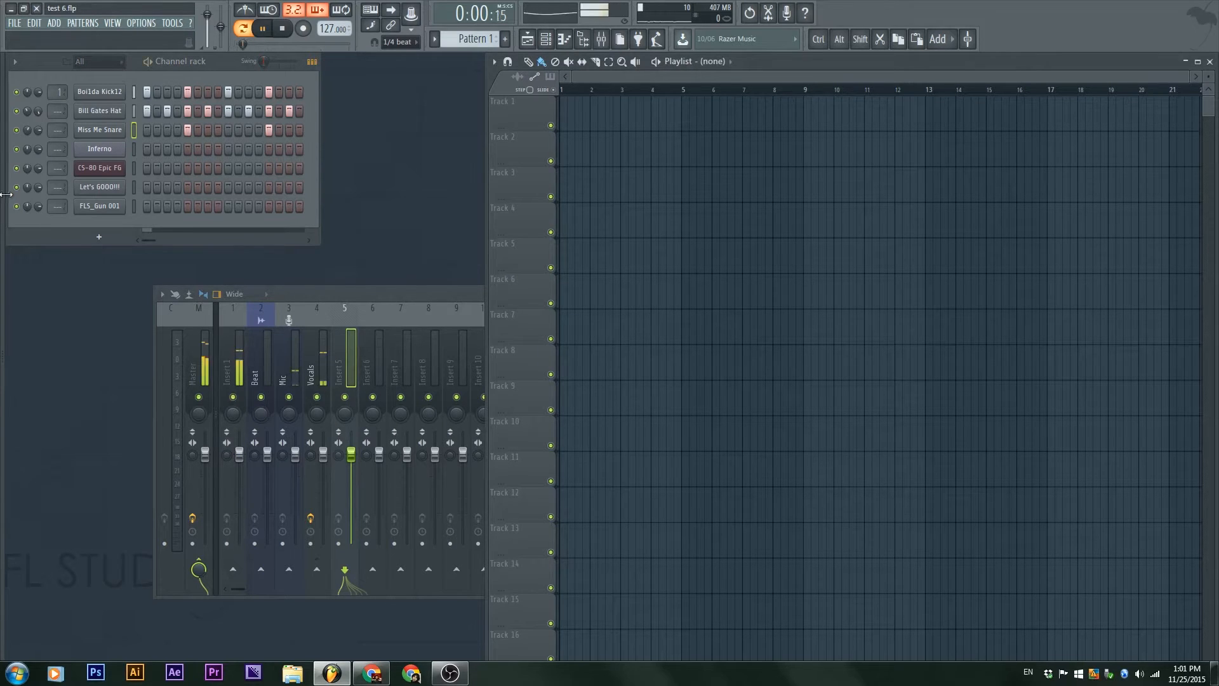
pyautogui.keyDown('alt'); pyautogui.click(40, 111); pyautogui.keyUp('alt')
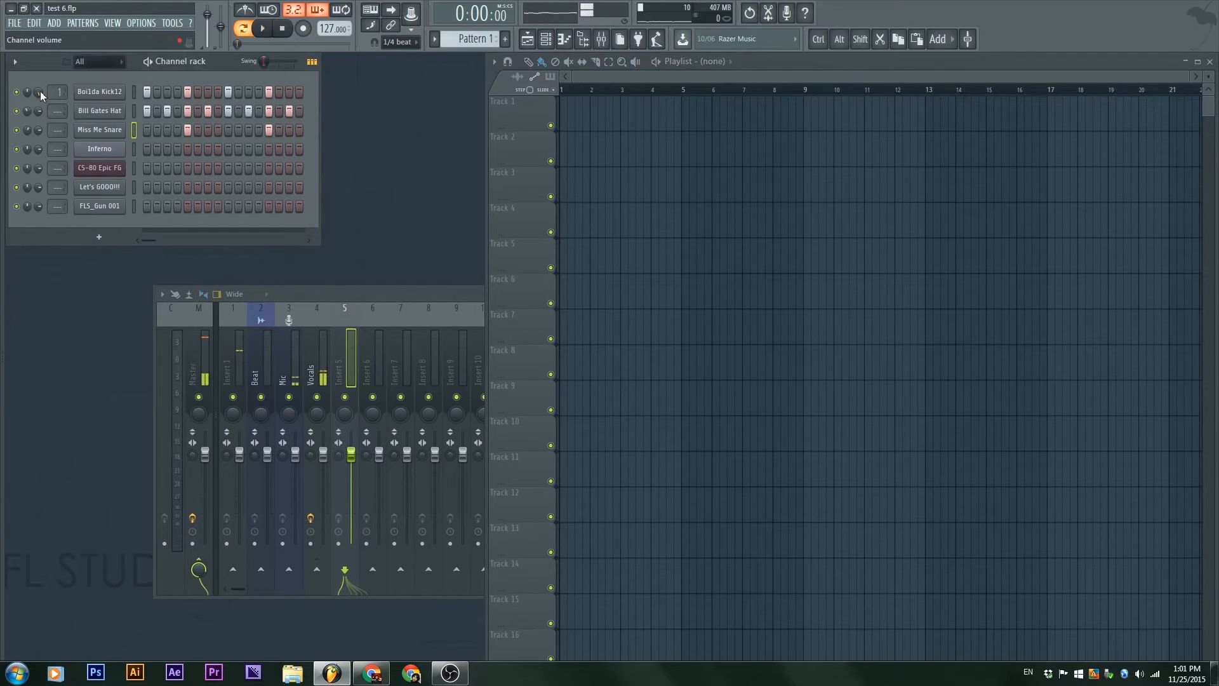
# Step: Play the pattern to listen to the balance of the kick and hat volumes
pyautogui.press('space')
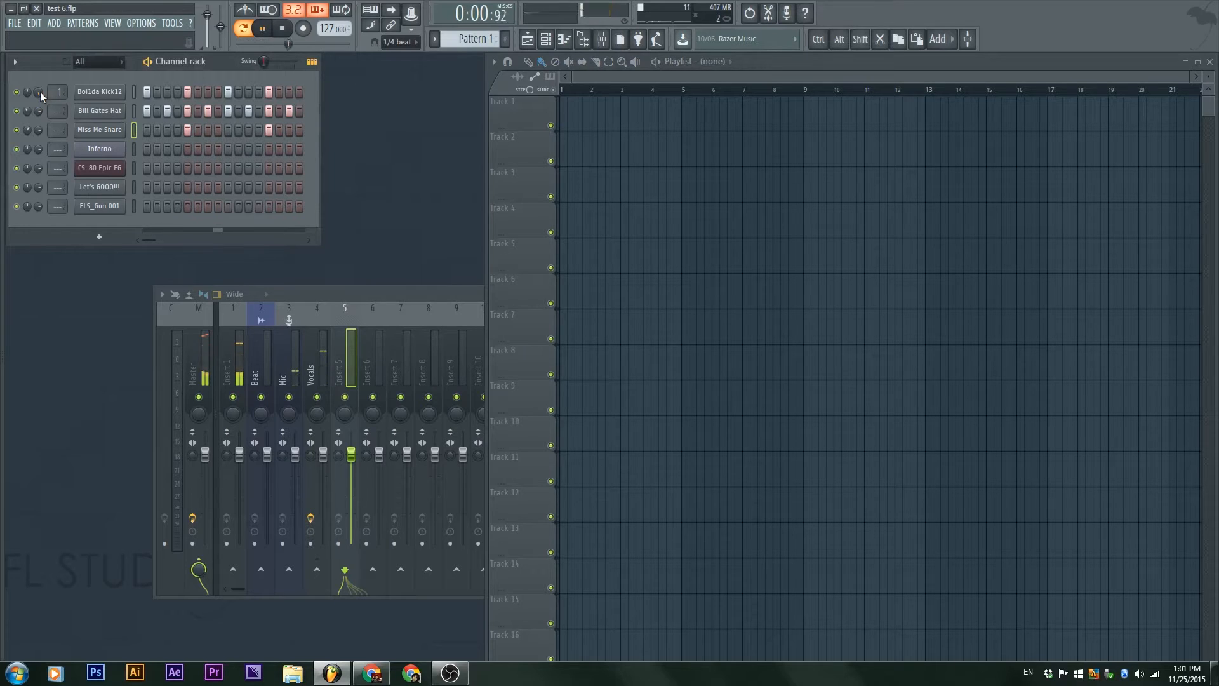
pyautogui.press('space')
pyautogui.press('space')
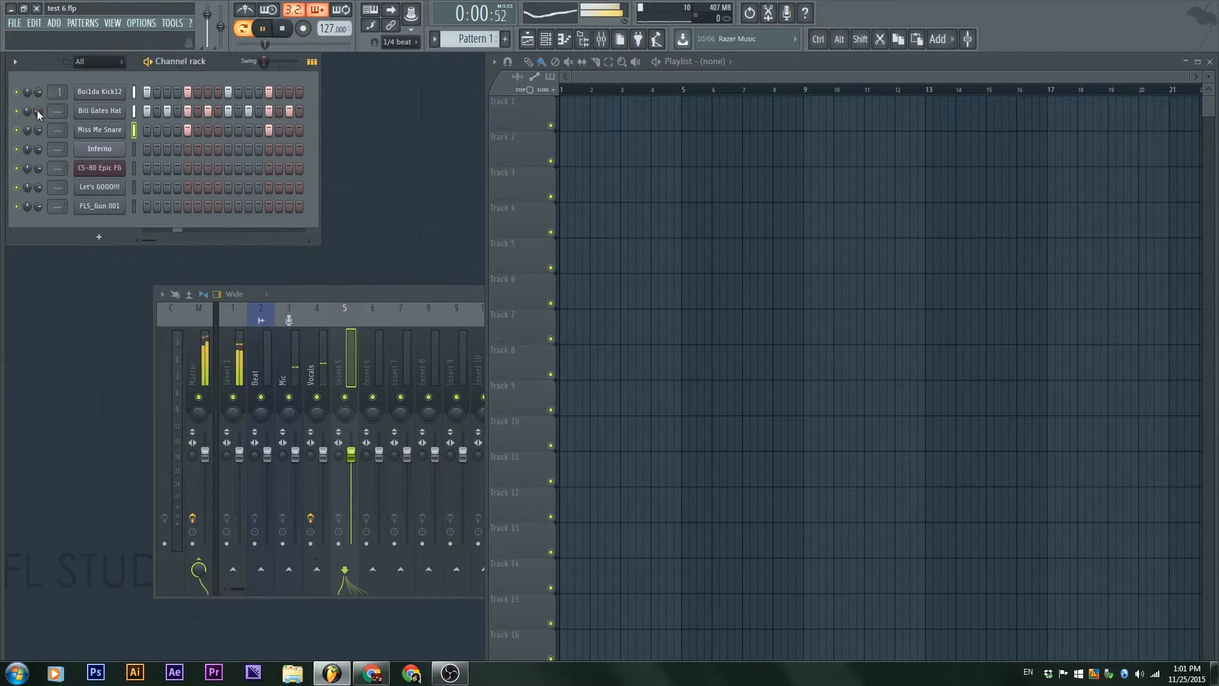
pyautogui.press('space')
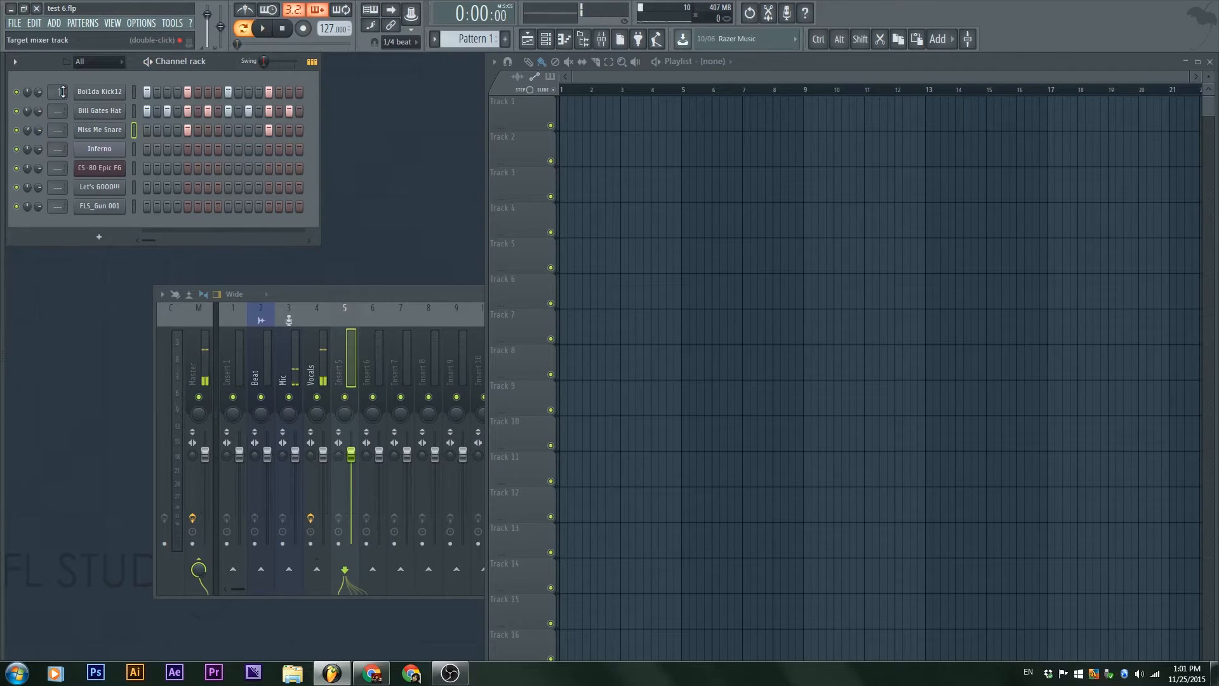
# Step: Move the mixer below the channel rack and route Boi1da Kick12, Bill Gates Hat and Miss Me Snare to mixer tracks 6, 7 and 8
pyautogui.moveTo(409, 295); pyautogui.dragTo(265, 254)
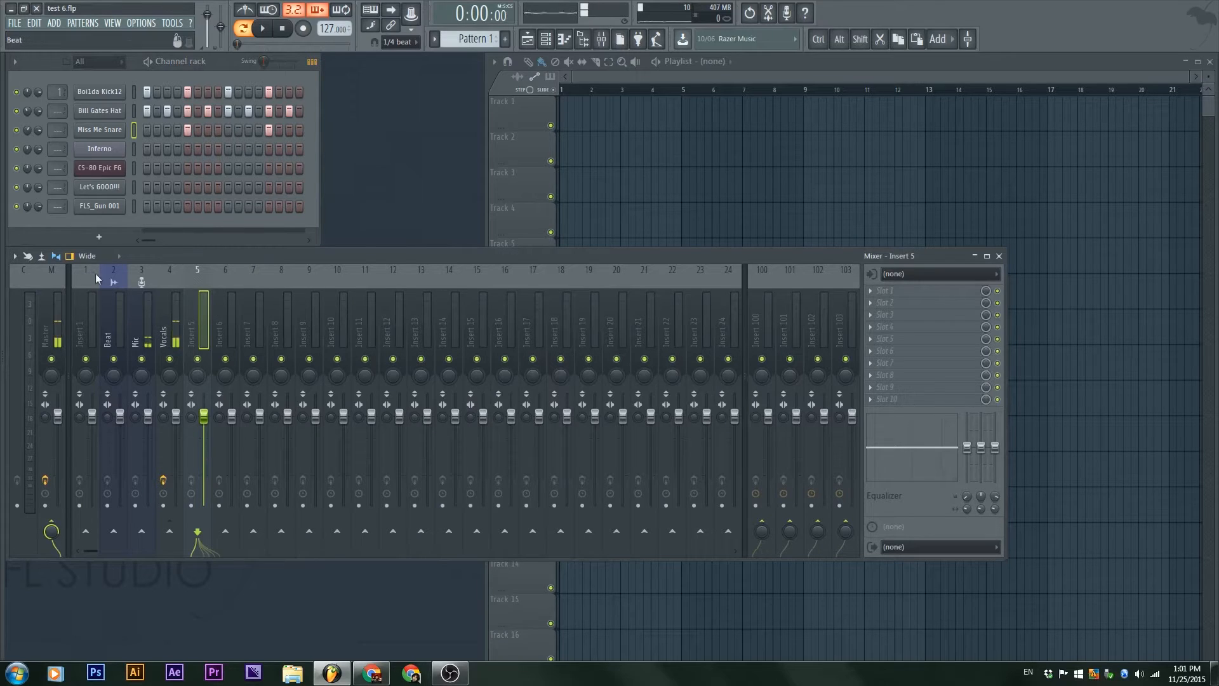
pyautogui.moveTo(59, 97); pyautogui.dragTo(54, 124)
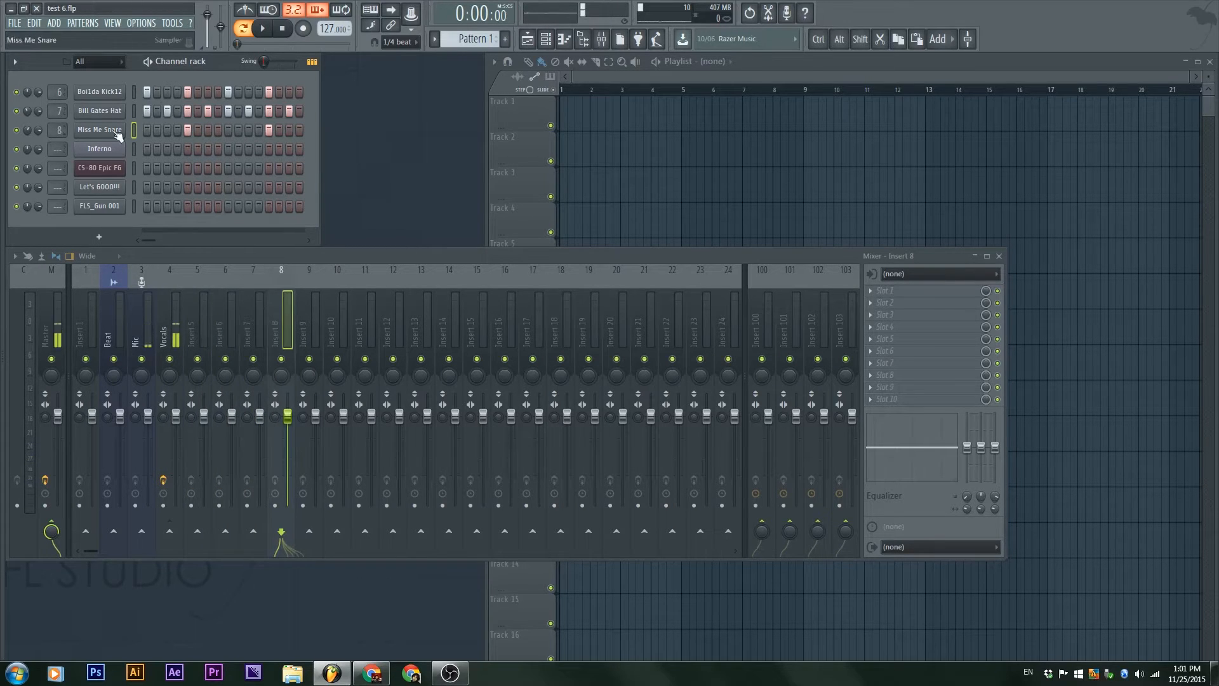
# Step: Go through mixer inserts 6, 7, 8 and 10 and play the pattern to examine the routed channels' levels
pyautogui.click(227, 295)
pyautogui.click(258, 325)
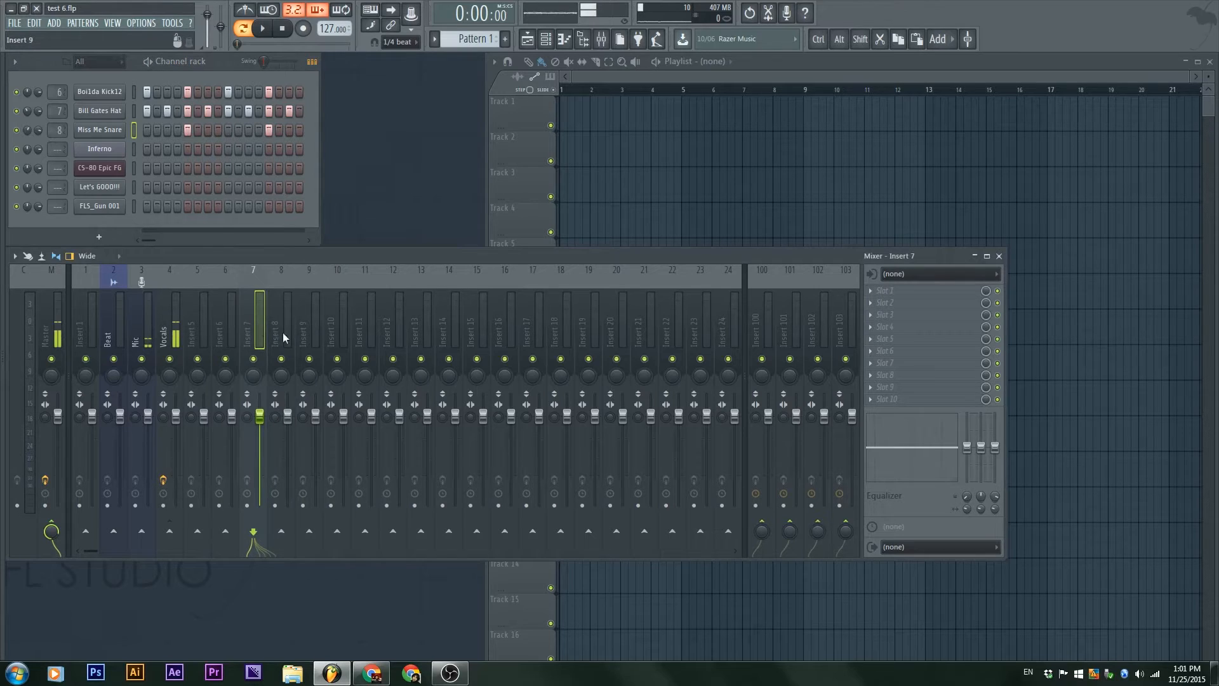
pyautogui.click(280, 331)
pyautogui.click(337, 302)
pyautogui.press('space')
pyautogui.press('space')
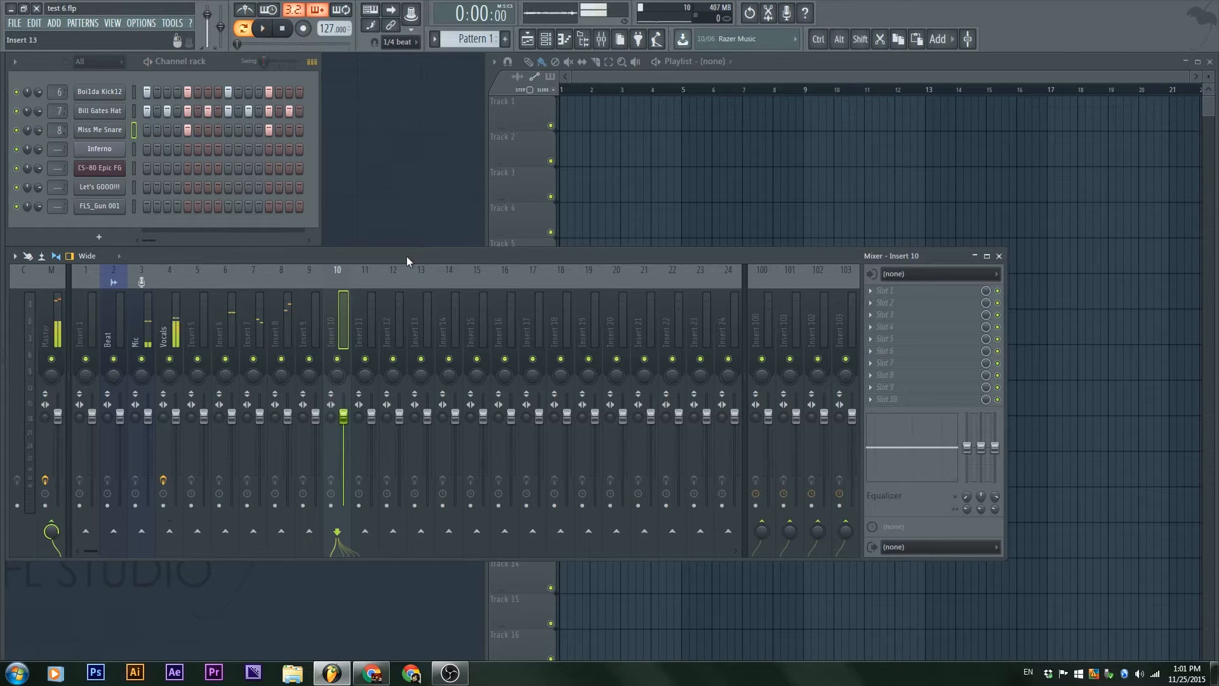
# Step: Adjust the playlist window's width at its edge and bring the mixer back in front of it
pyautogui.click(547, 226)
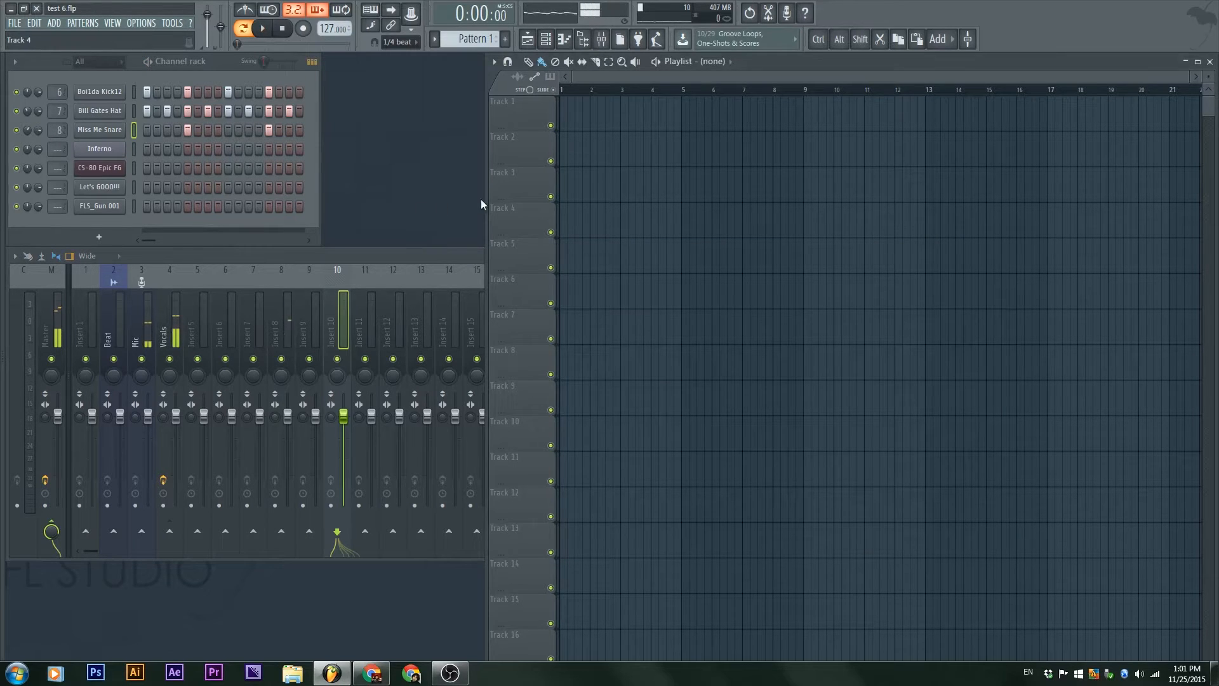
pyautogui.moveTo(487, 202); pyautogui.dragTo(458, 254)
pyautogui.click(398, 258)
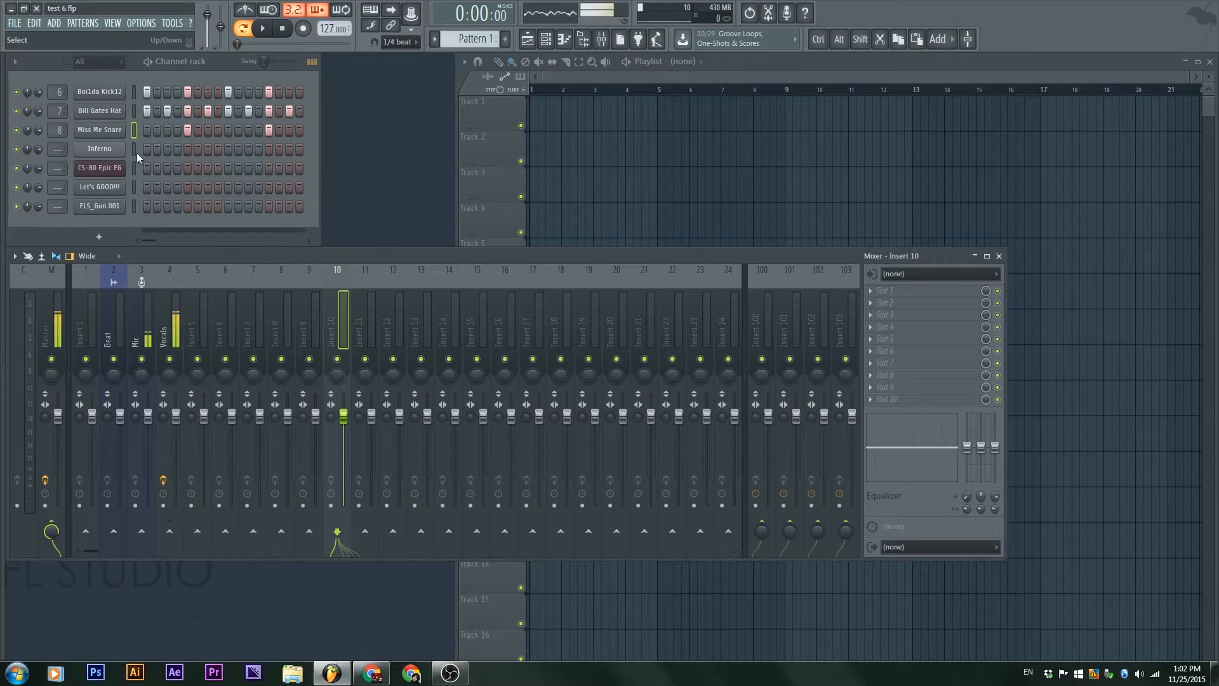
# Step: Route the Inferno, CS-80 Epic FG, Let's GOOO!!! and FLS_Gun 001 channels to consecutive mixer tracks 9 to 12
pyautogui.moveTo(136, 152); pyautogui.dragTo(139, 208)
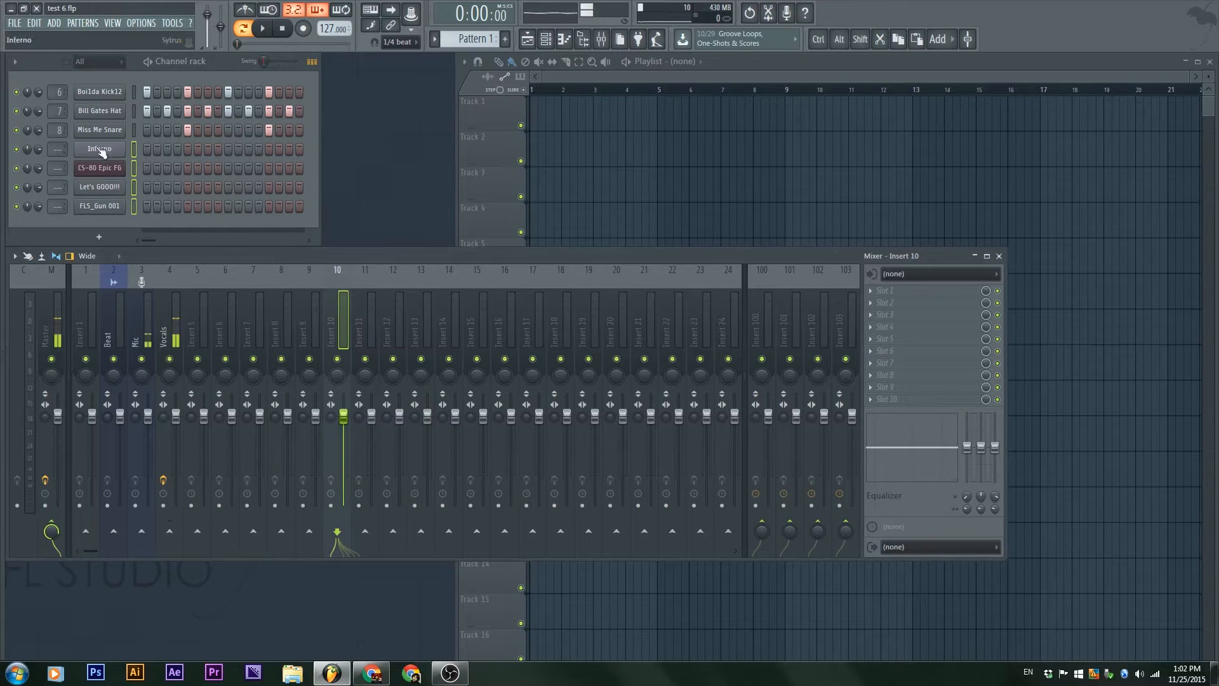
pyautogui.press('ctrl')
pyautogui.press('shift')
pyautogui.hotkey('ctrl', 'shift', 'l')
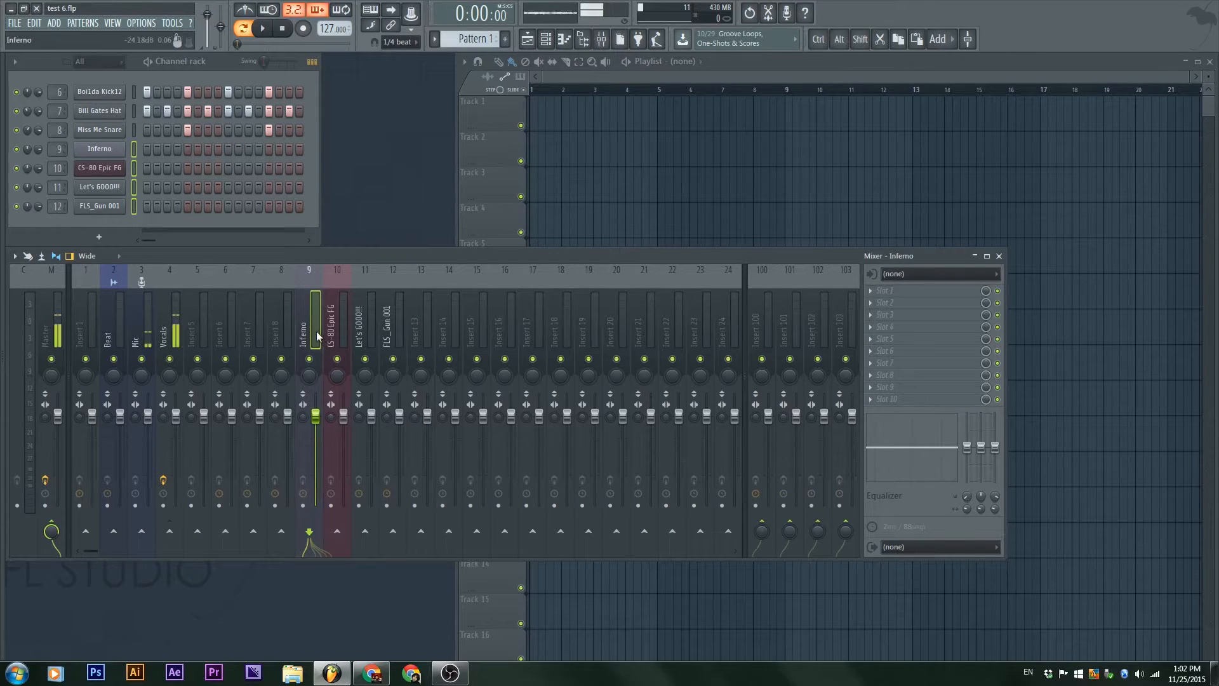
# Step: Link Boi1da Kick12, Bill Gates Hat and Miss Me Snare to mixer tracks 6 to 8 so the tracks take the channel names
pyautogui.moveTo(132, 90); pyautogui.dragTo(136, 126)
pyautogui.click(237, 308)
pyautogui.hotkey('ctrl', 'l')
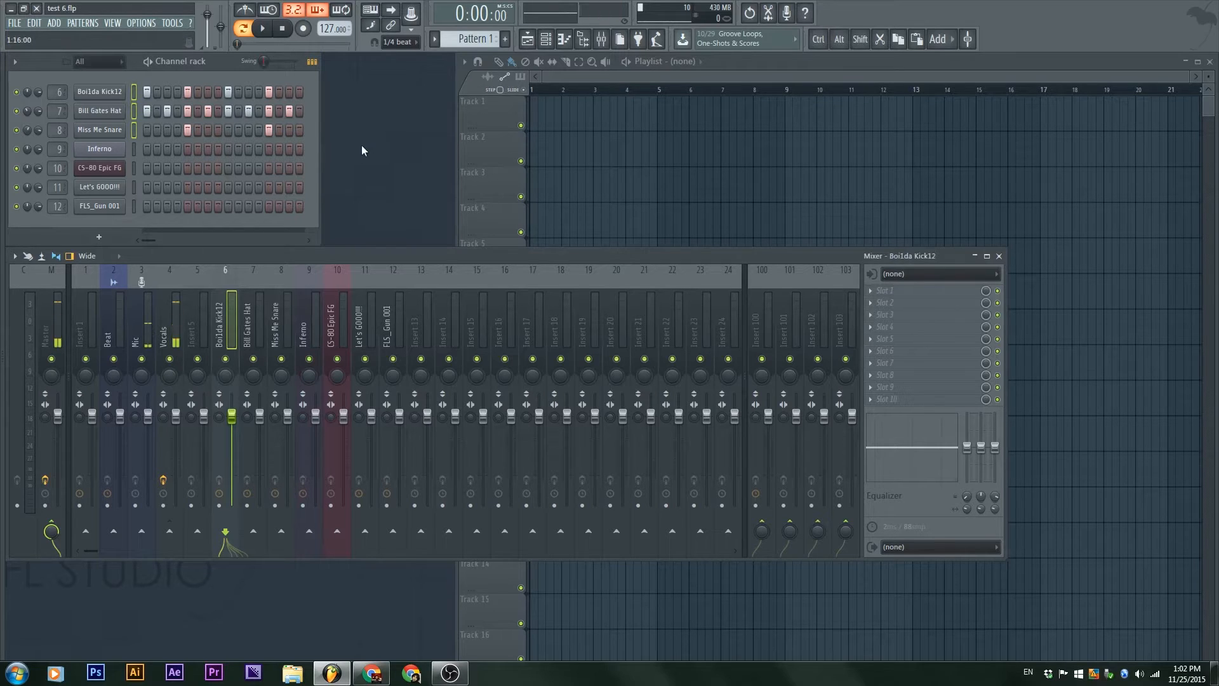
# Step: Play the pattern with a trial note on the first step of Let's GOOO!!!, and remove the note again
pyautogui.press('space')
pyautogui.click(134, 188)
pyautogui.click(147, 188)
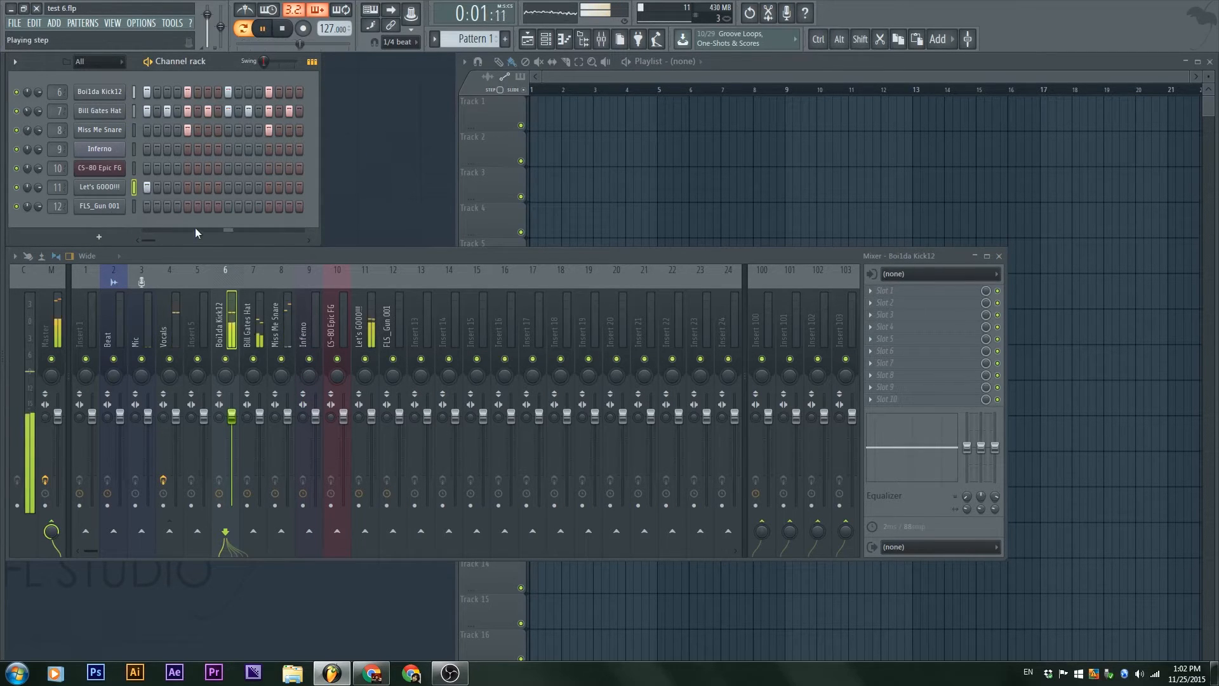
pyautogui.click(147, 186)
pyautogui.press('space')
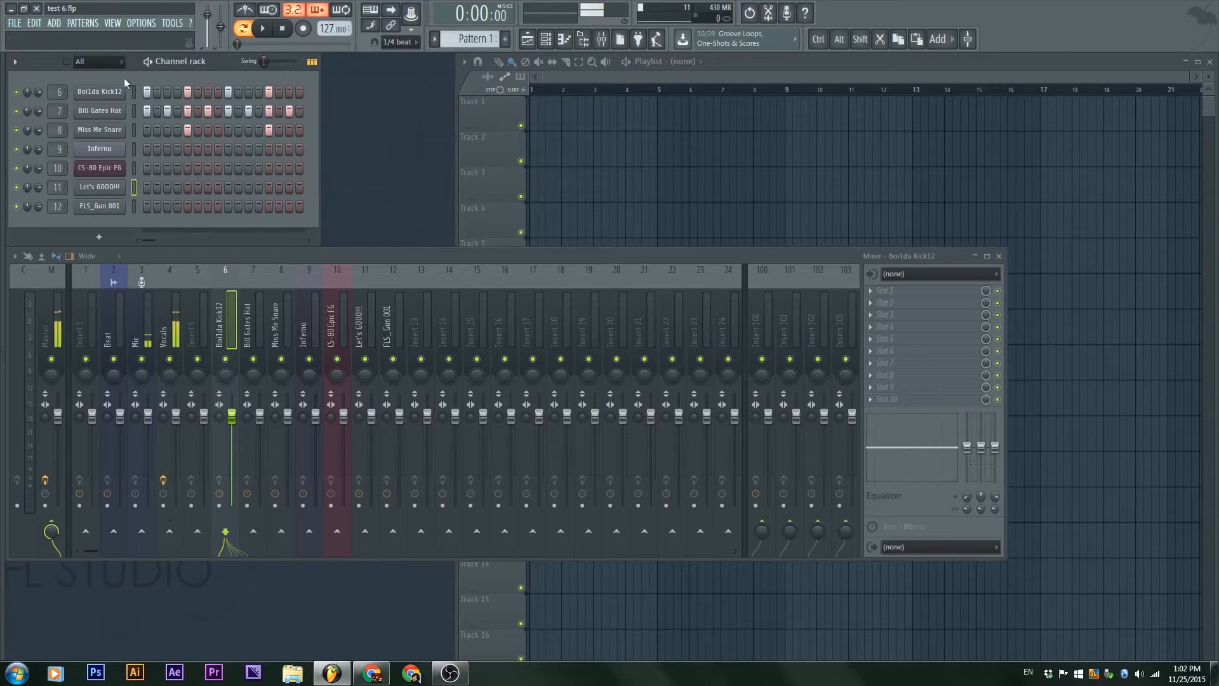
# Step: Look at the Boi1da Kick12 channel, and open and close the Inferno channel's Sytrus window
pyautogui.click(96, 93)
pyautogui.click(102, 93)
pyautogui.click(113, 93)
pyautogui.click(114, 94)
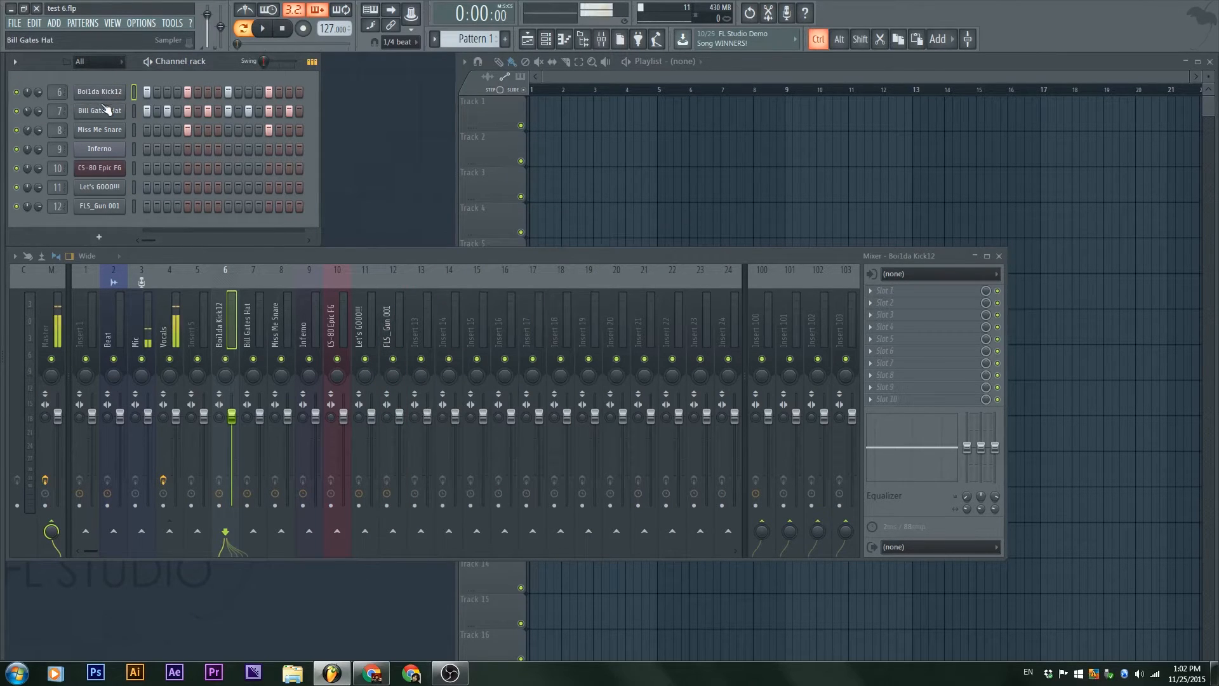
pyautogui.click(107, 150)
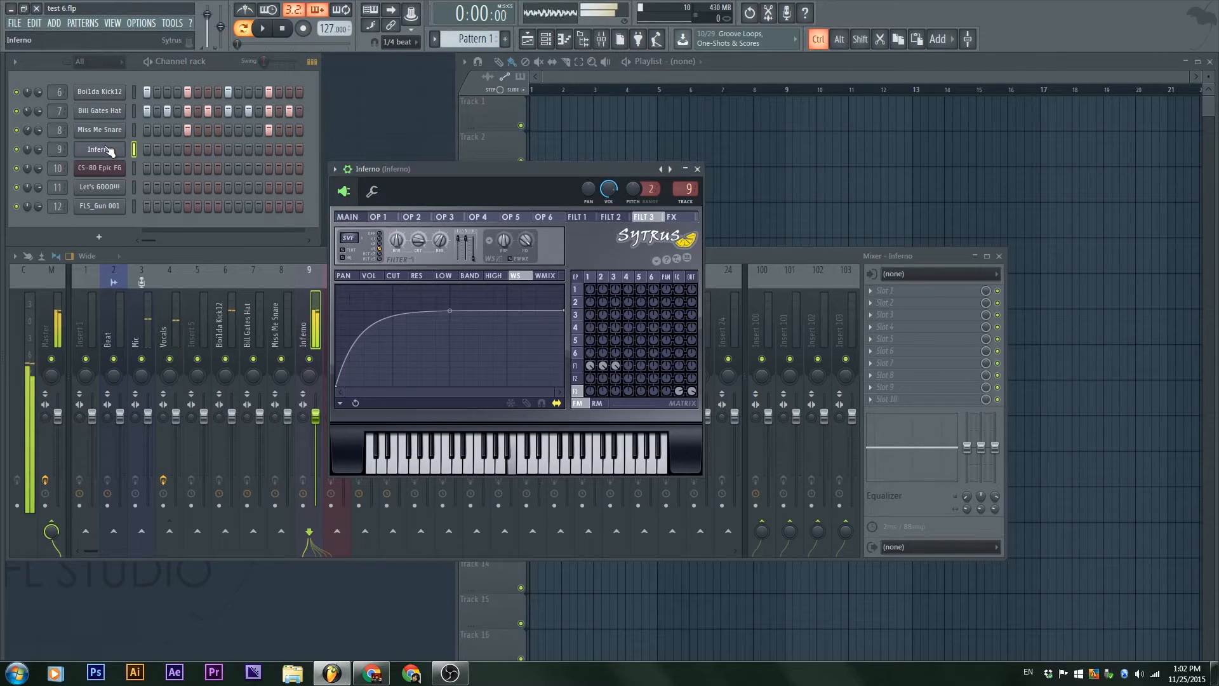
pyautogui.click(697, 171)
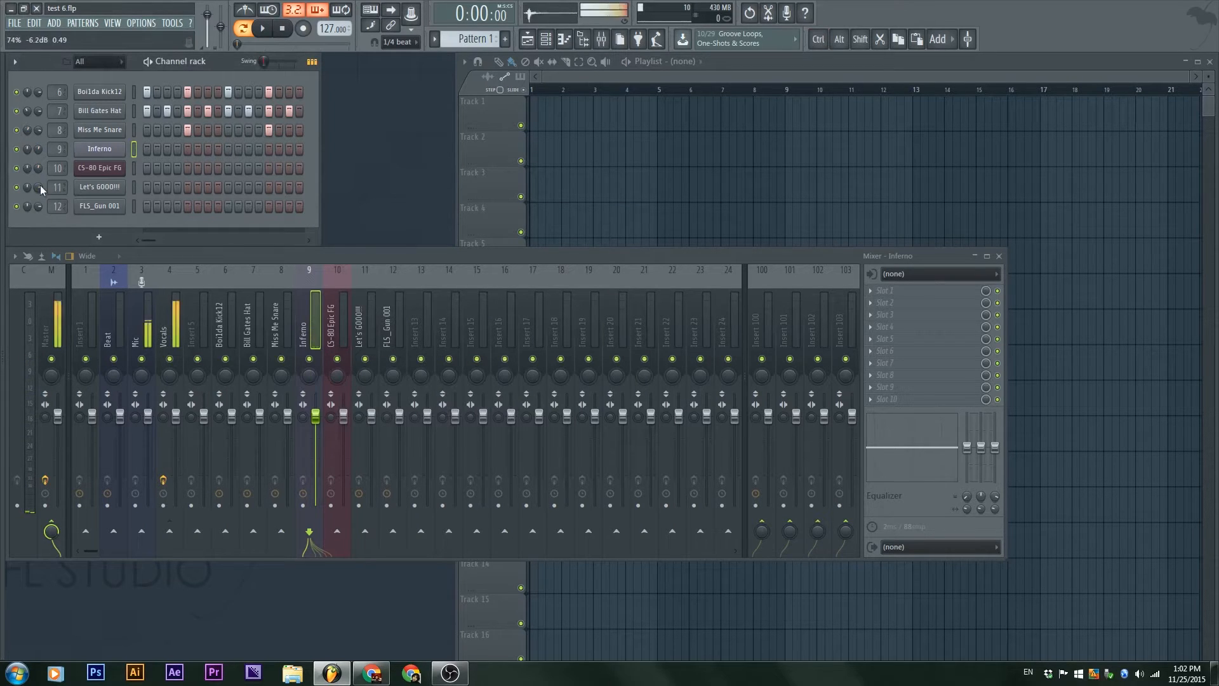
# Step: Try selecting a single channel and ranges of channels from Boi1da Kick12 down to FLS_Gun 001
pyautogui.moveTo(134, 91); pyautogui.dragTo(135, 207)
pyautogui.click(135, 95)
pyautogui.keyDown('shift'); pyautogui.click(136, 132); pyautogui.keyUp('shift')
pyautogui.keyDown('shift'); pyautogui.click(134, 200); pyautogui.keyUp('shift')
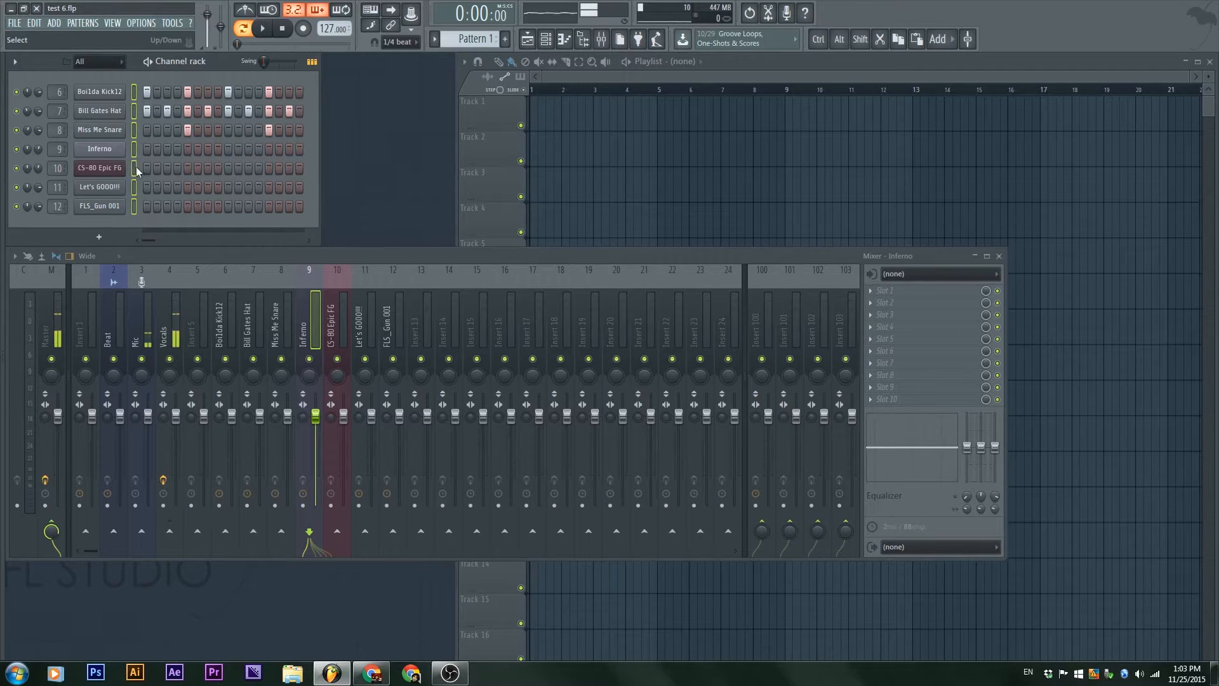
# Step: Group Boi1da Kick12, Bill Gates Hat, Miss Me Snare, Let's GOOO!!! and FLS_Gun 001 into a filter group named Sounds
pyautogui.click(134, 91)
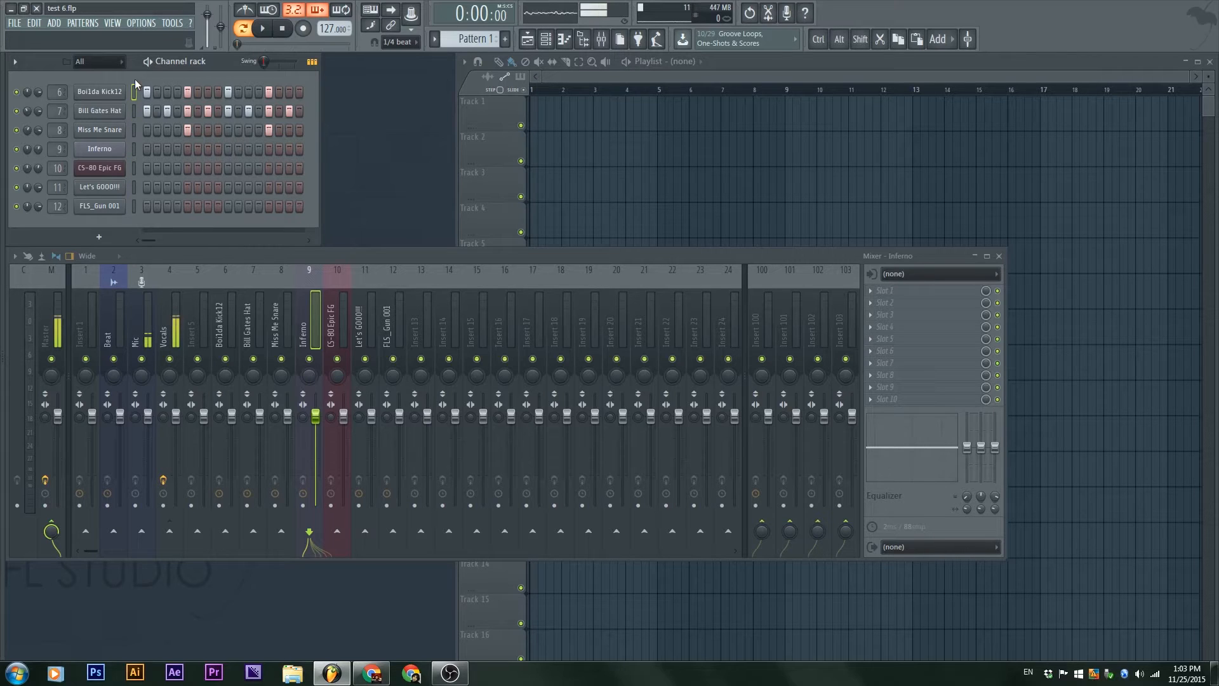
pyautogui.keyDown('shift'); pyautogui.click(135, 130); pyautogui.keyUp('shift')
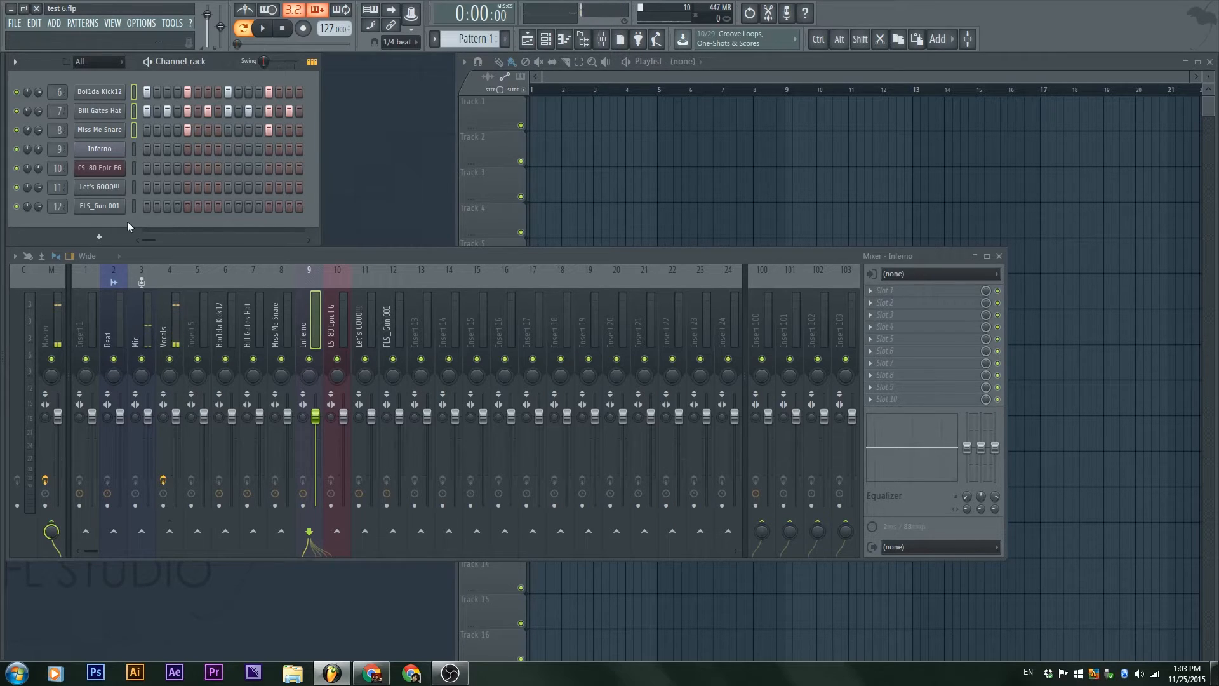
pyautogui.keyDown('shift'); pyautogui.click(134, 206); pyautogui.keyUp('shift')
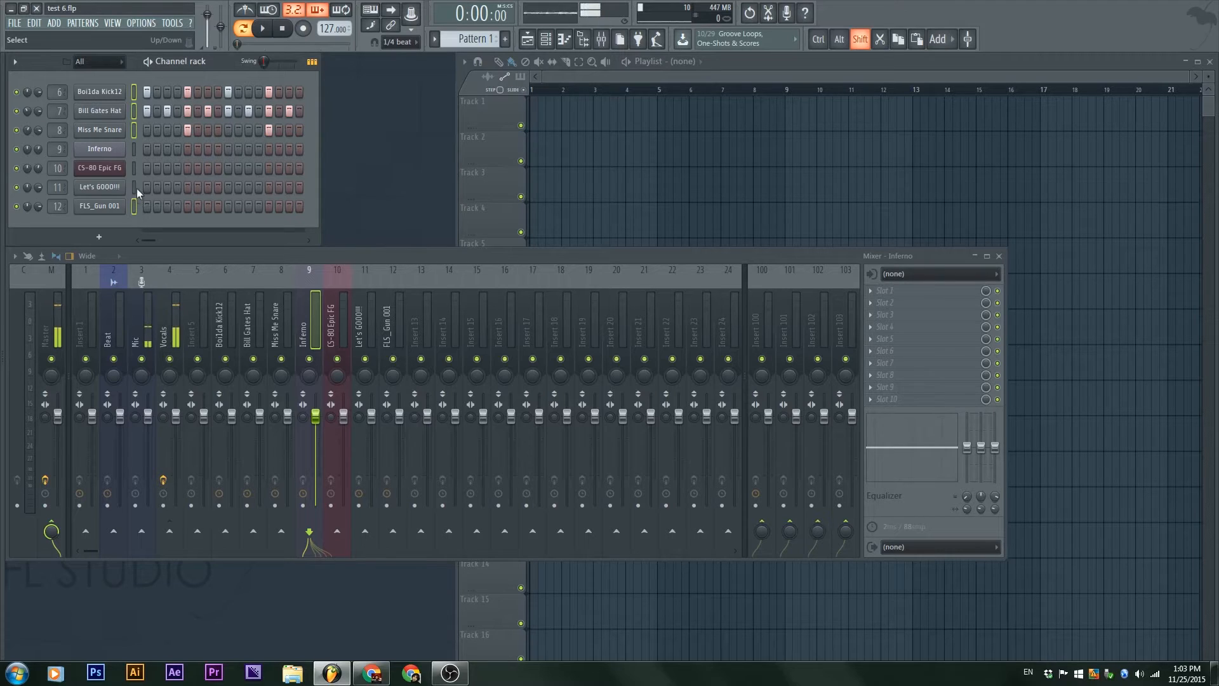
pyautogui.keyDown('shift'); pyautogui.click(134, 188); pyautogui.keyUp('shift')
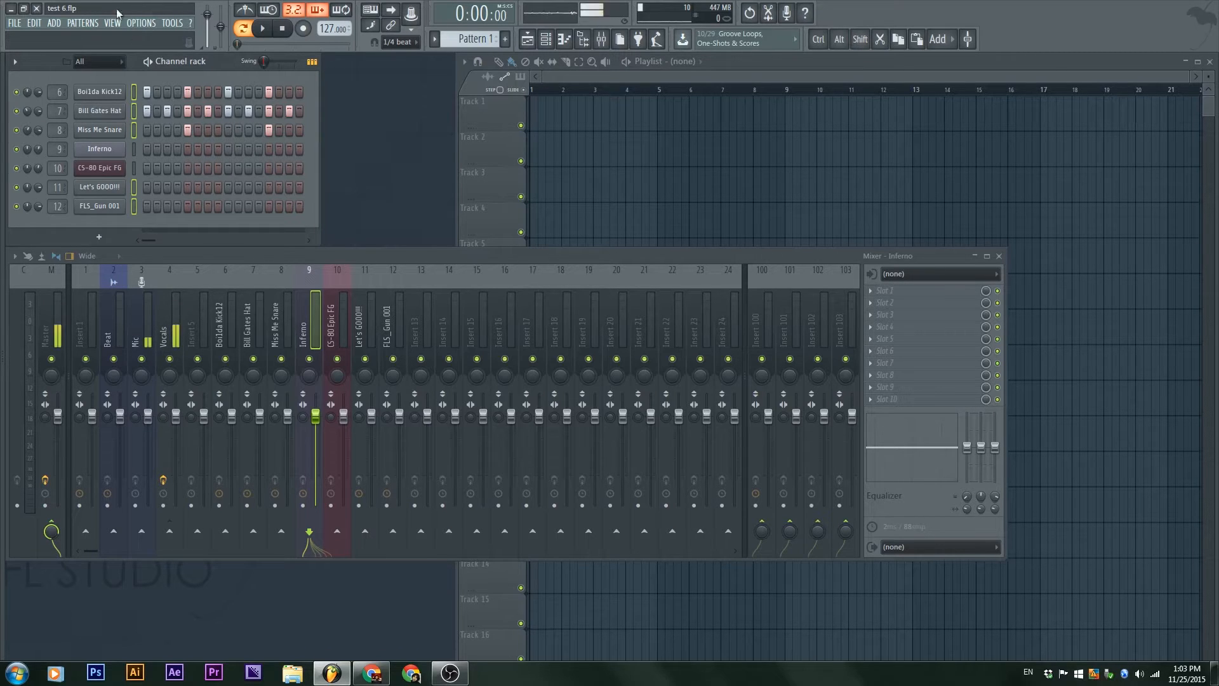
pyautogui.click(15, 62)
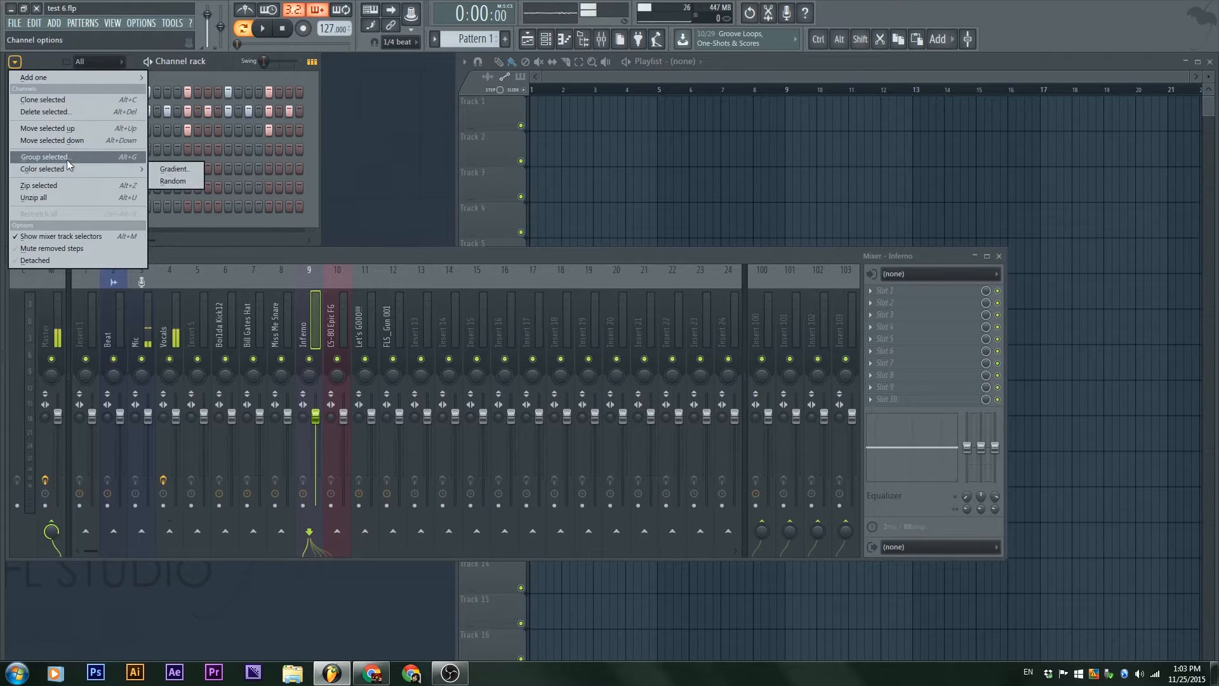
pyautogui.moveTo(82, 169)
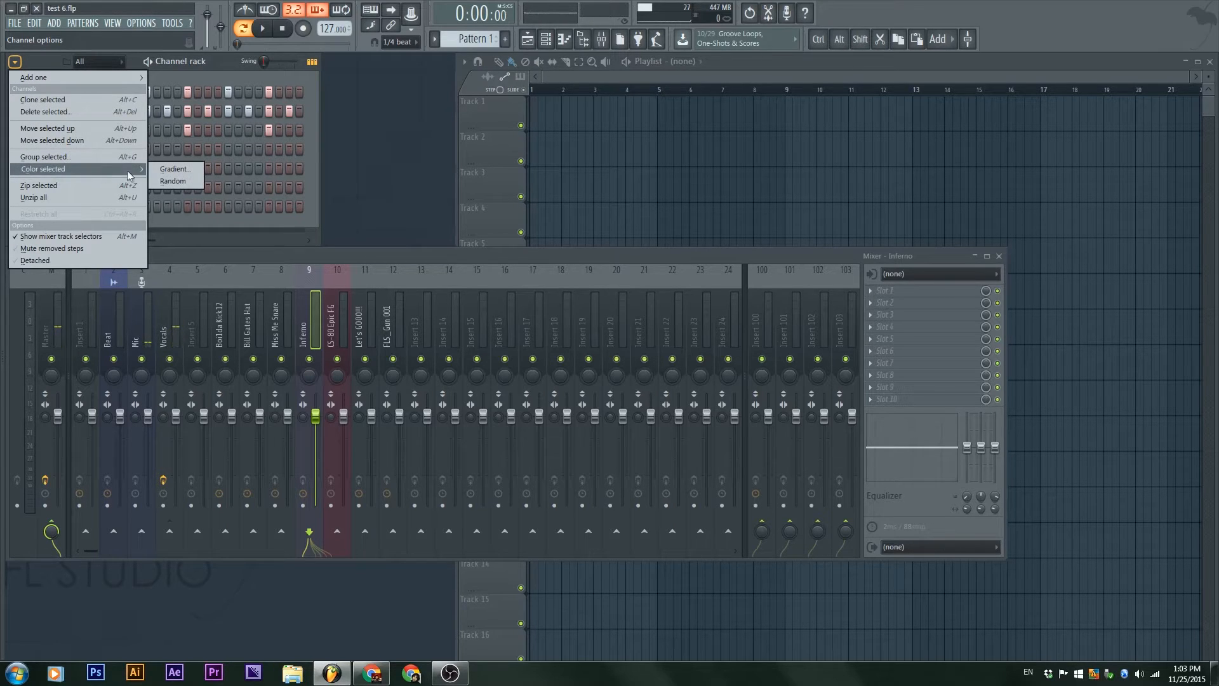
pyautogui.click(75, 157)
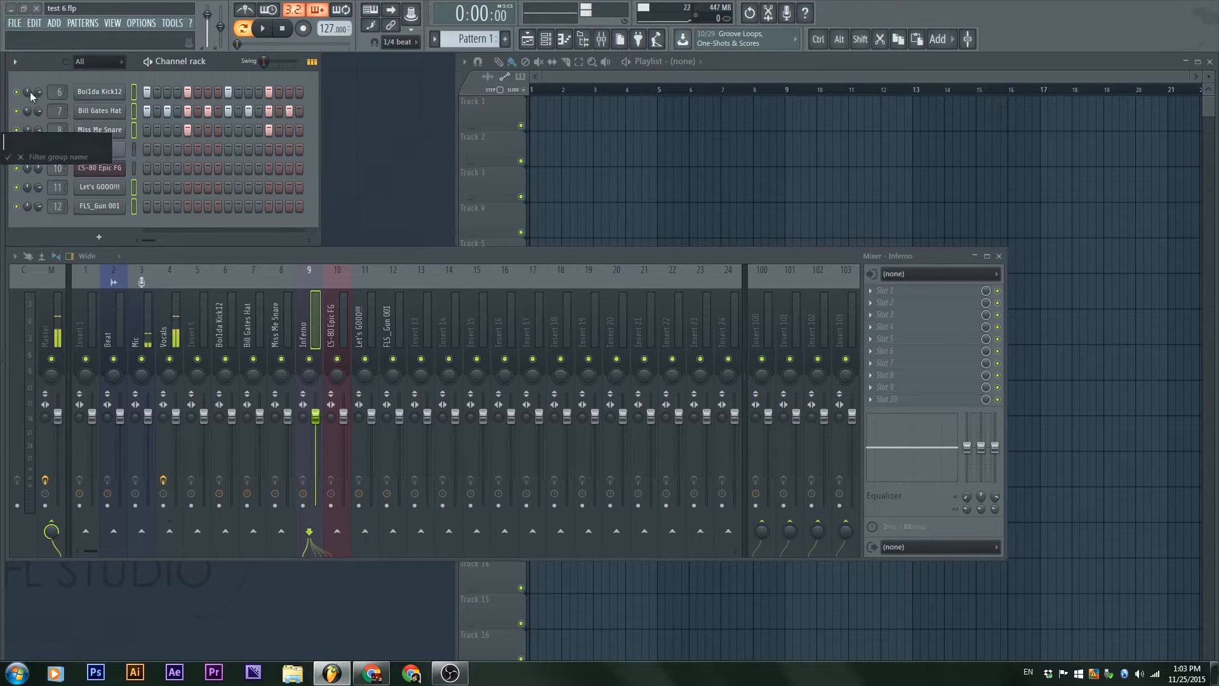
pyautogui.press('shift')
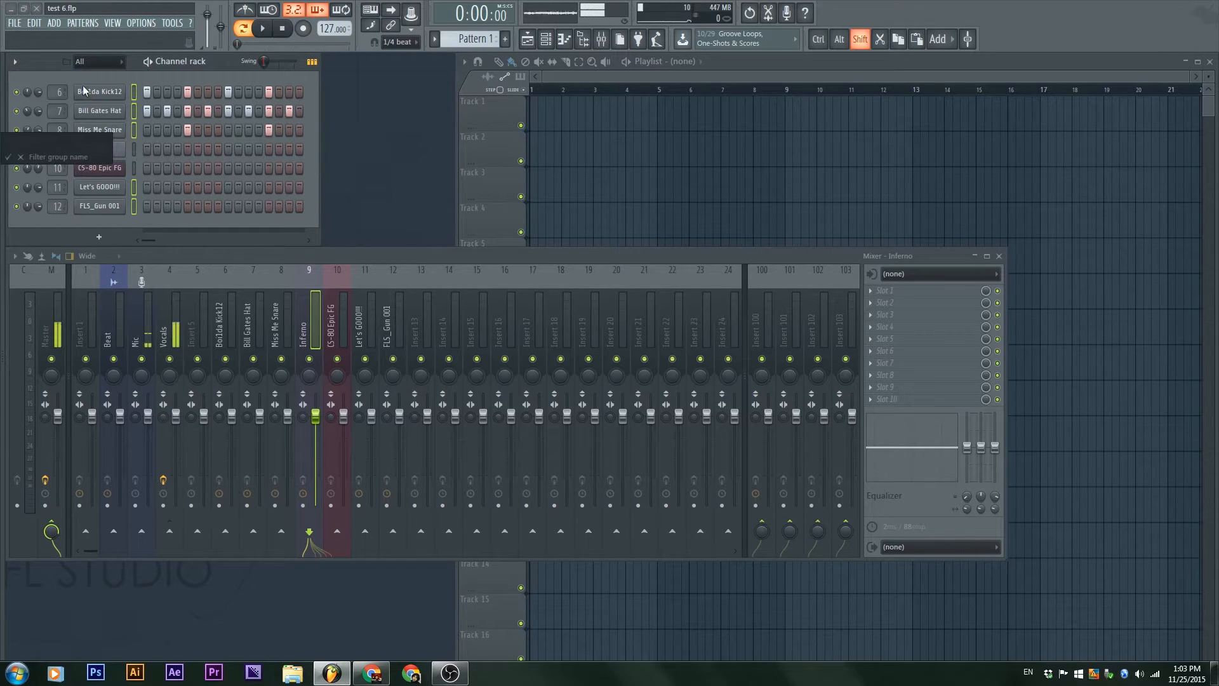
pyautogui.write('Sounds')
pyautogui.press('Return')
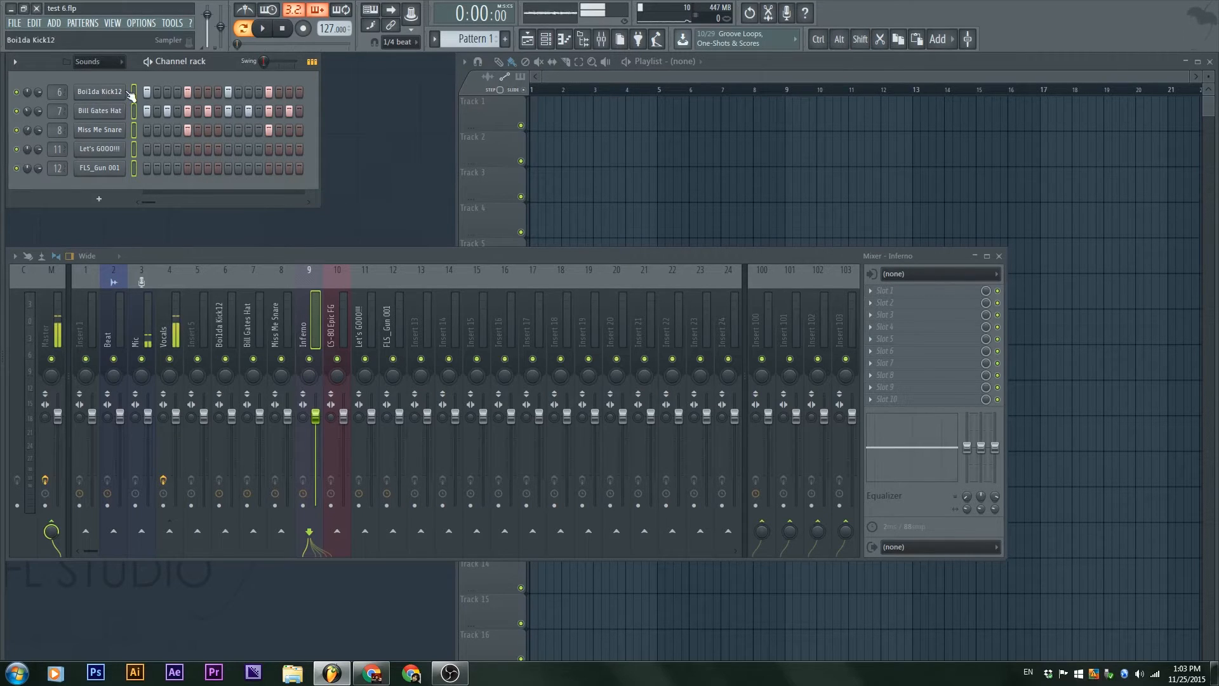
# Step: Display all channels and group Inferno and CS-80 Epic FG into a filter group named Instruments
pyautogui.click(111, 62)
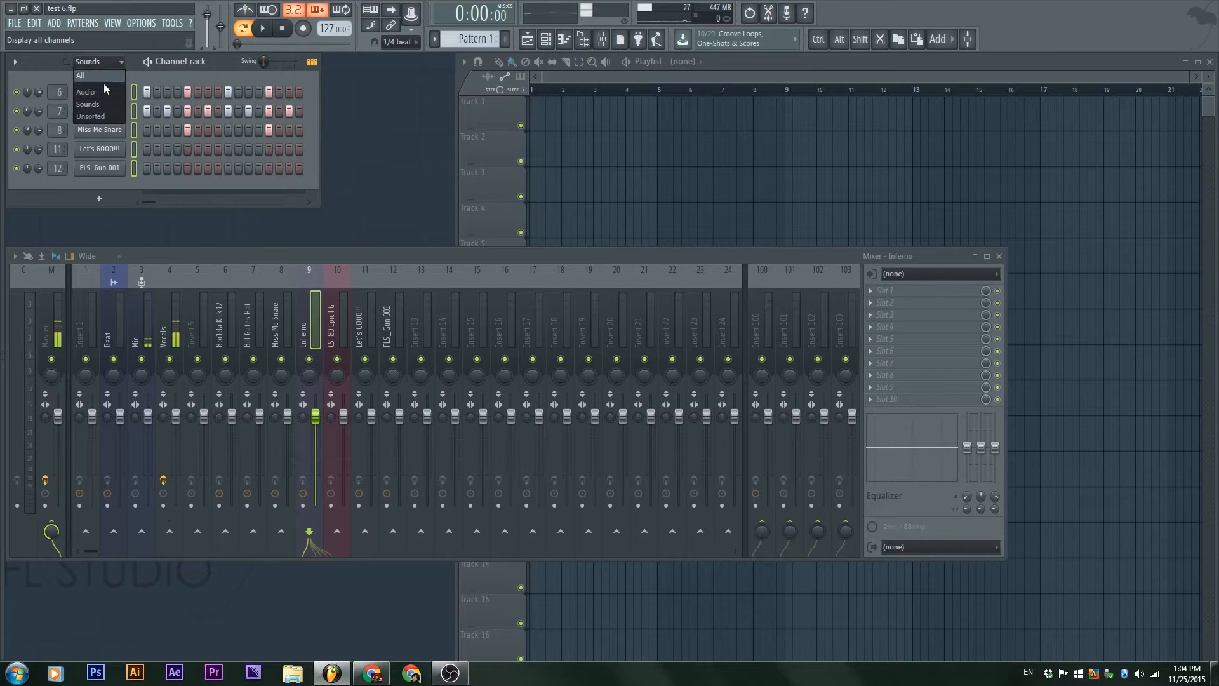
pyautogui.click(103, 78)
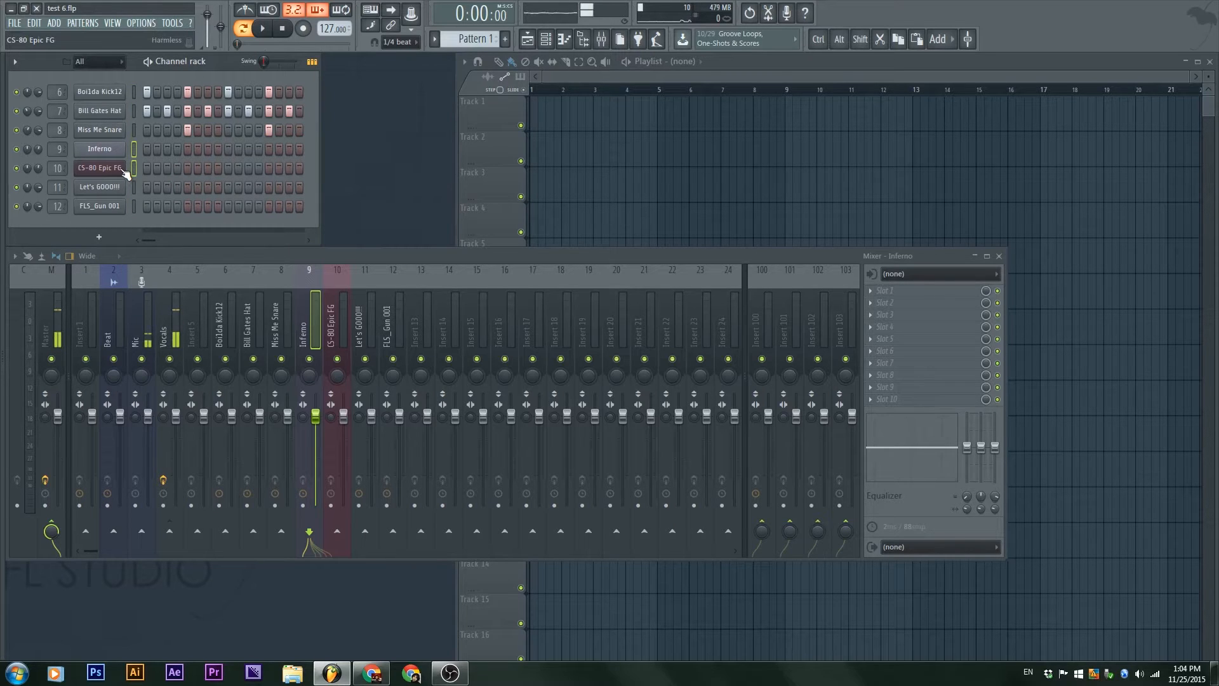
pyautogui.hotkey('alt', 'g')
pyautogui.write('Instruments')
pyautogui.press('Return')
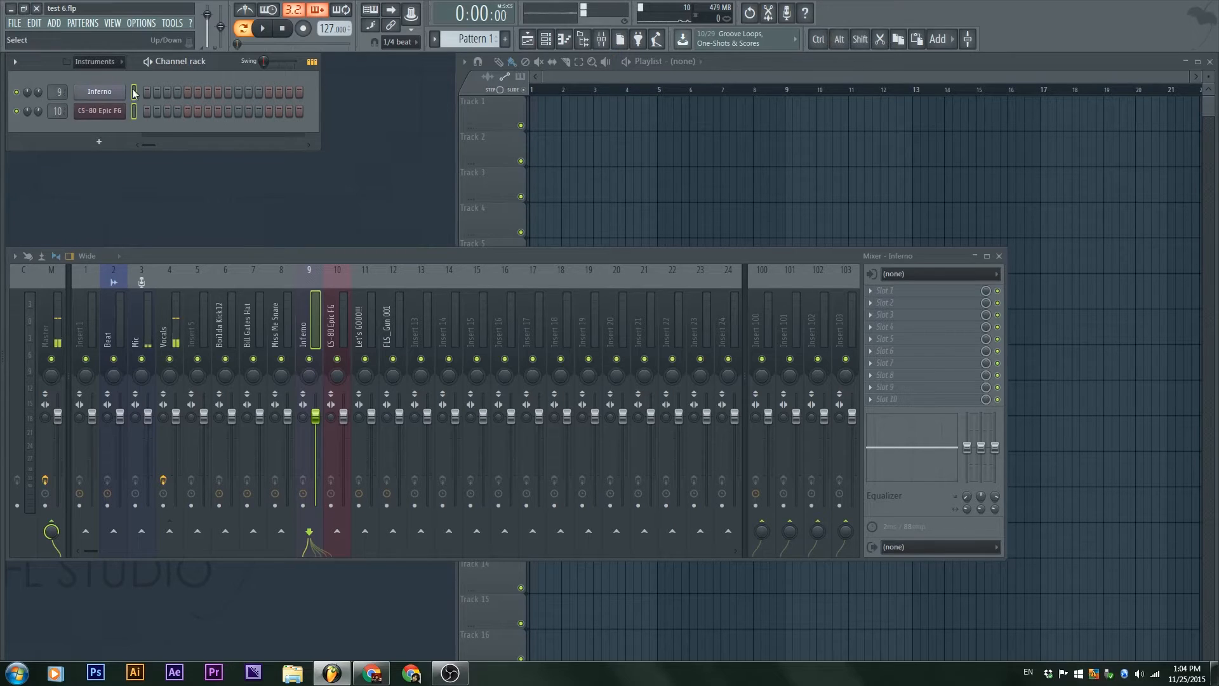
# Step: View the channel rack filtered by All, Instruments and Sounds, ending with all channels displayed
pyautogui.click(95, 61)
pyautogui.click(101, 71)
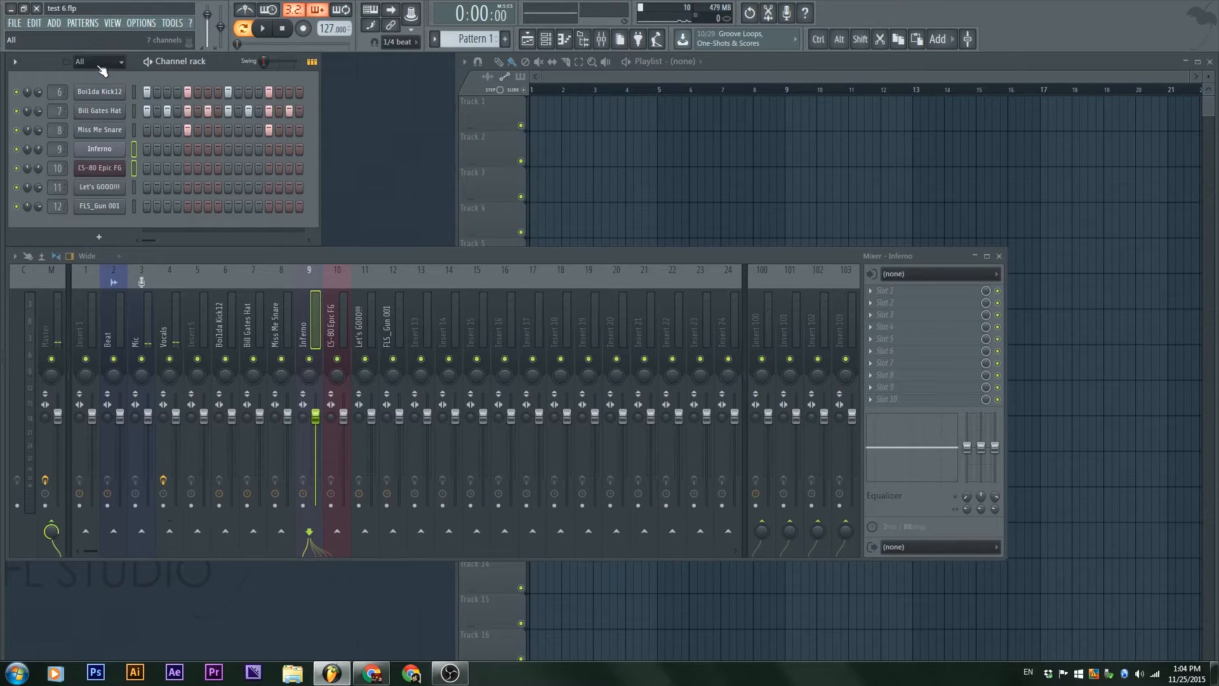
pyautogui.click(108, 63)
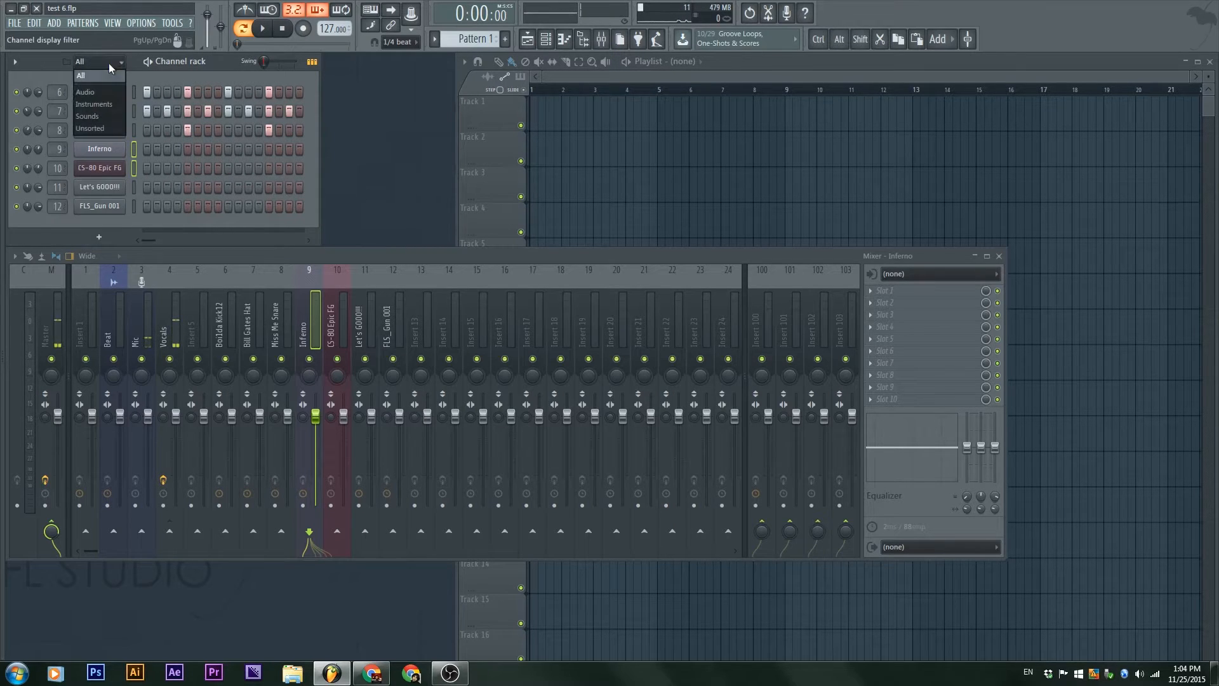
pyautogui.click(108, 105)
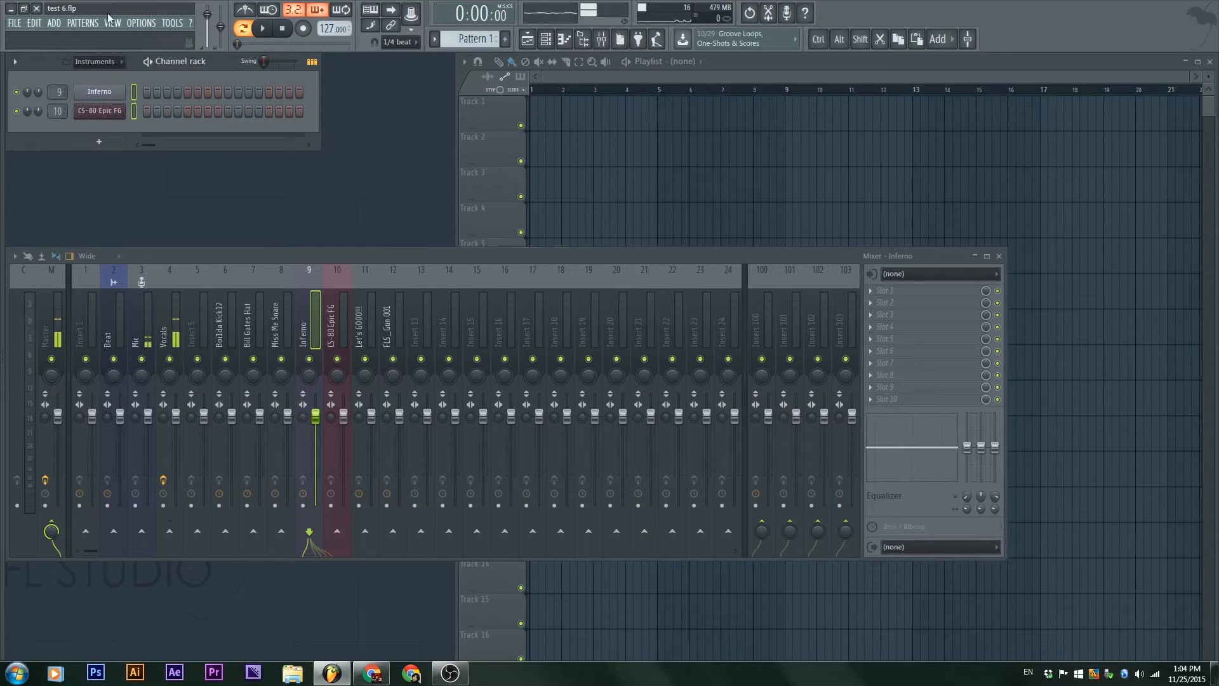
pyautogui.click(97, 70)
pyautogui.click(93, 119)
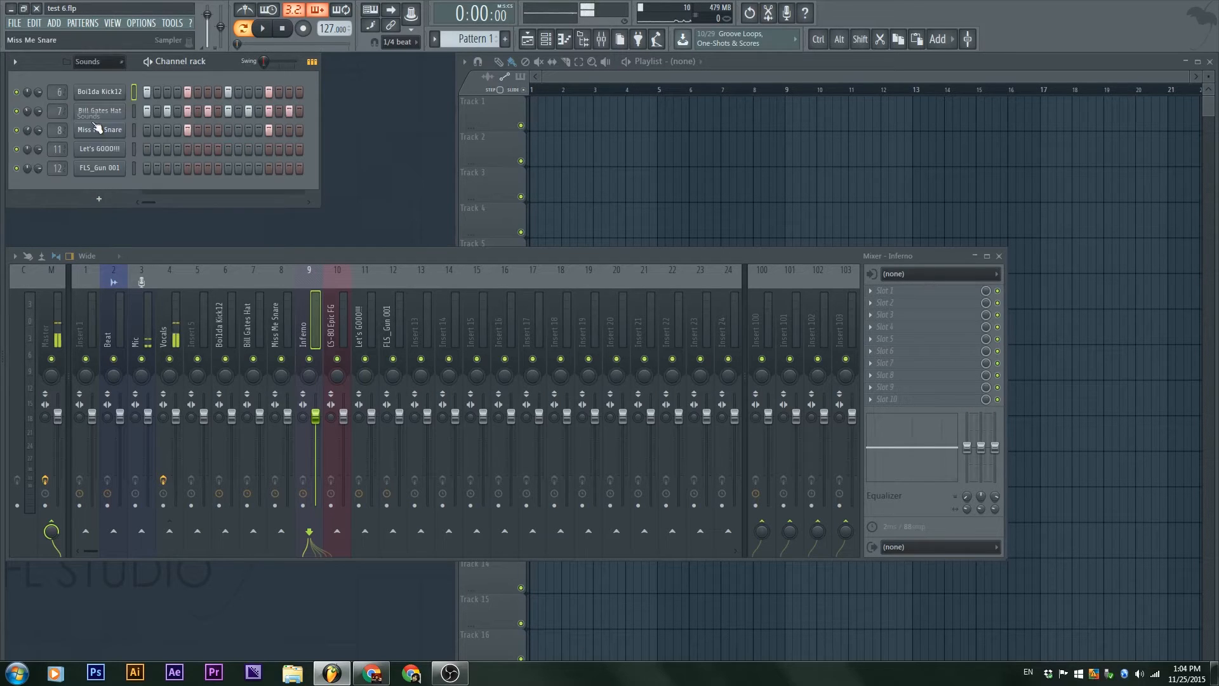
pyautogui.click(109, 64)
pyautogui.click(107, 76)
# Step: Try moving the selected channel up and down in the channel order, returning it to its original place
pyautogui.hotkey('alt', 'Down')
pyautogui.hotkey('alt', 'Up')
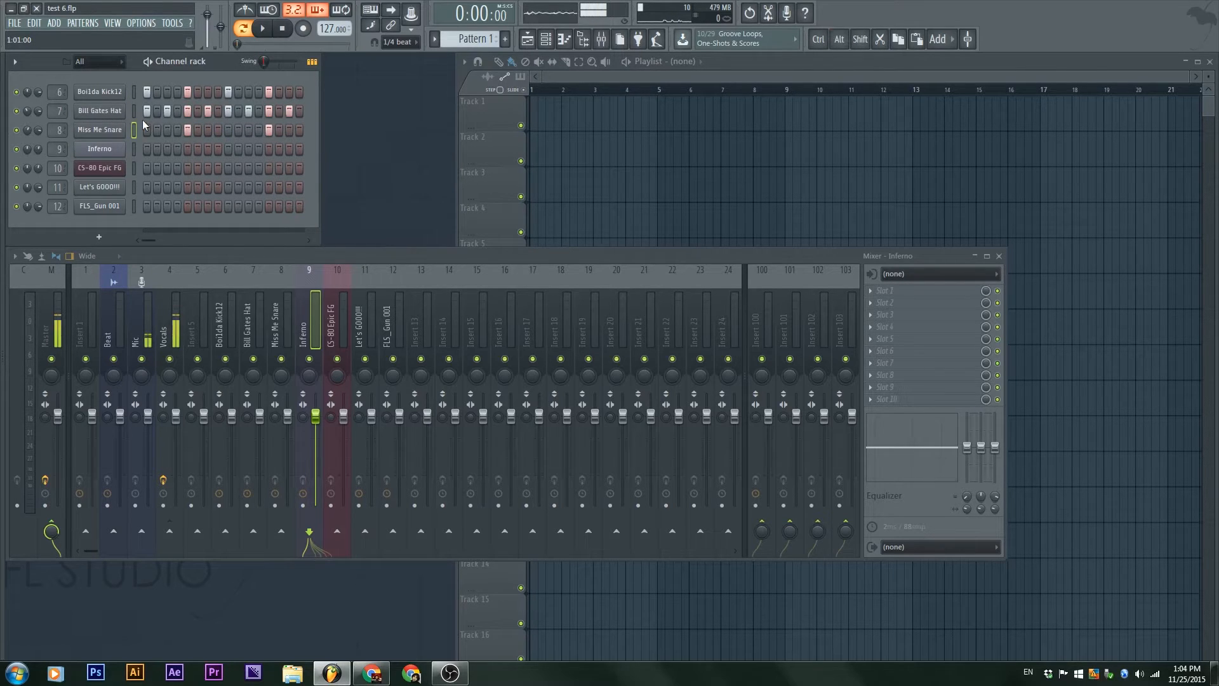
pyautogui.hotkey('alt', 'Up')
pyautogui.hotkey('alt', 'Up')
pyautogui.hotkey('alt', 'Down')
pyautogui.hotkey('alt', 'Down')
# Step: Open the Inferno channel's Sytrus window, hide its detailed settings, move it aside and close it
pyautogui.click(99, 149)
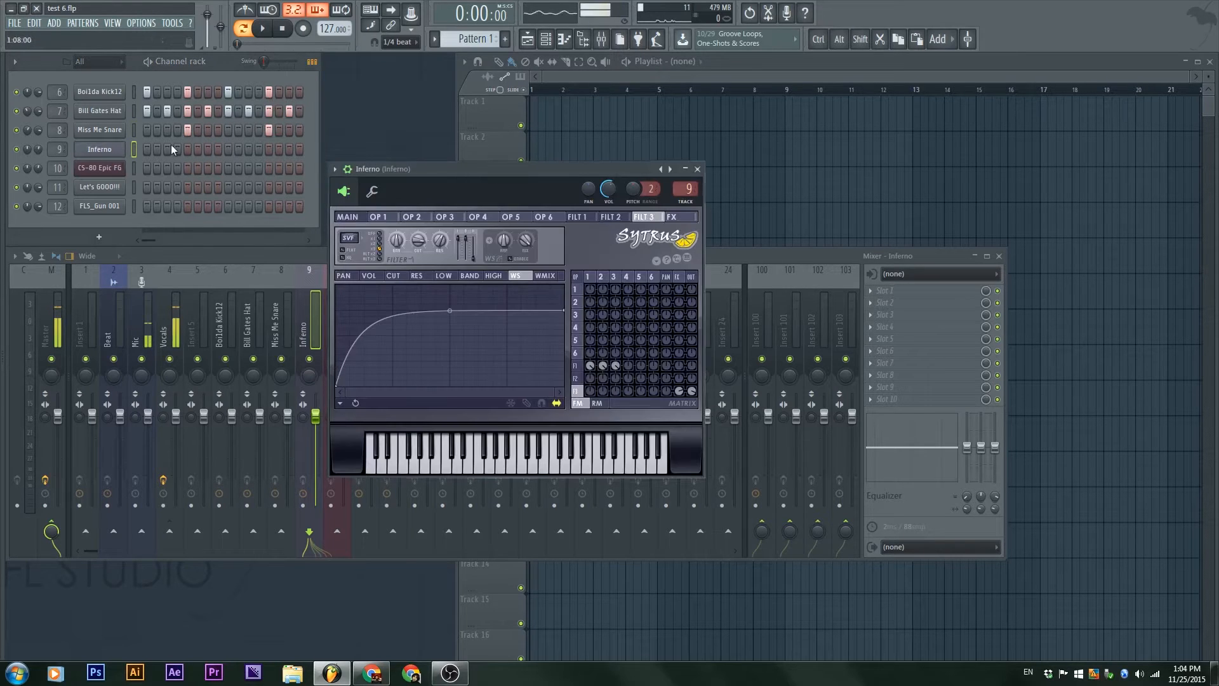
pyautogui.click(357, 173)
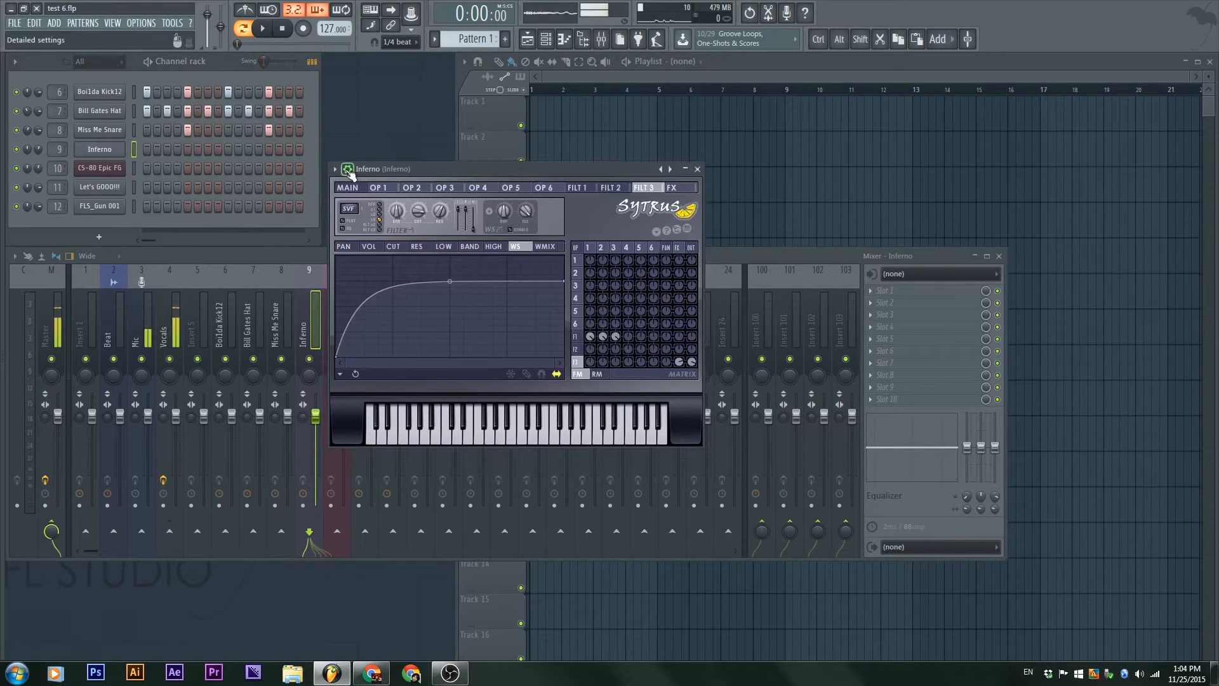
pyautogui.click(87, 132)
pyautogui.click(94, 132)
pyautogui.click(99, 150)
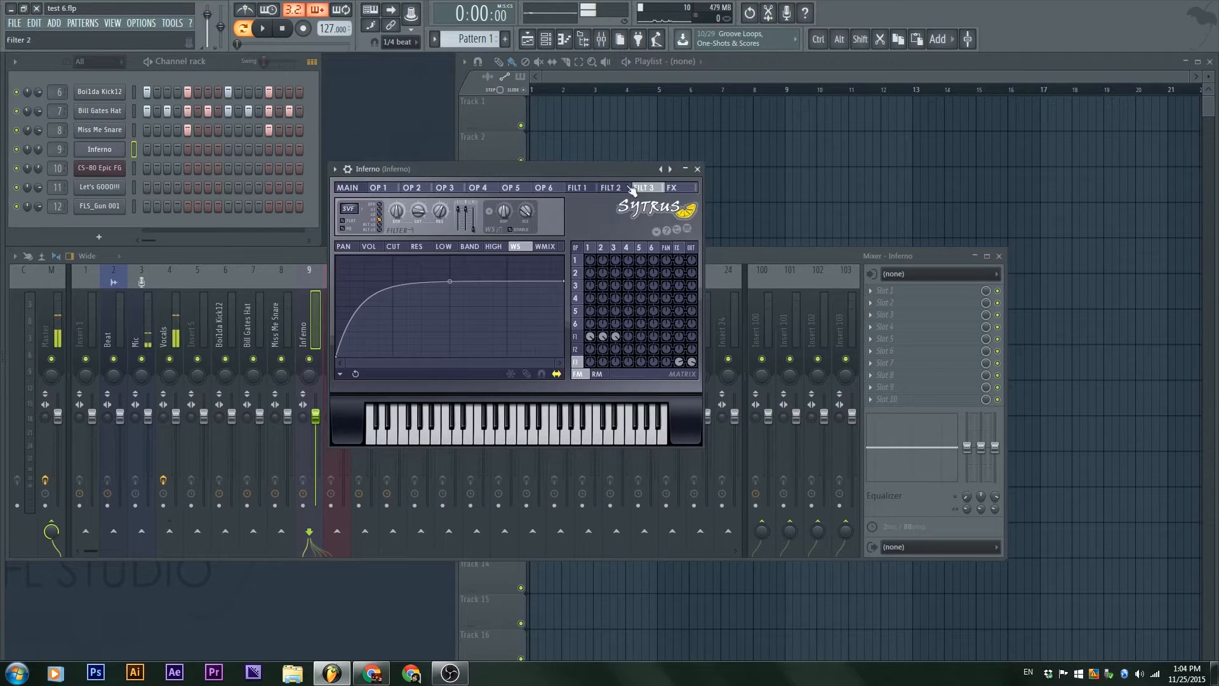
pyautogui.moveTo(474, 170); pyautogui.dragTo(622, 126)
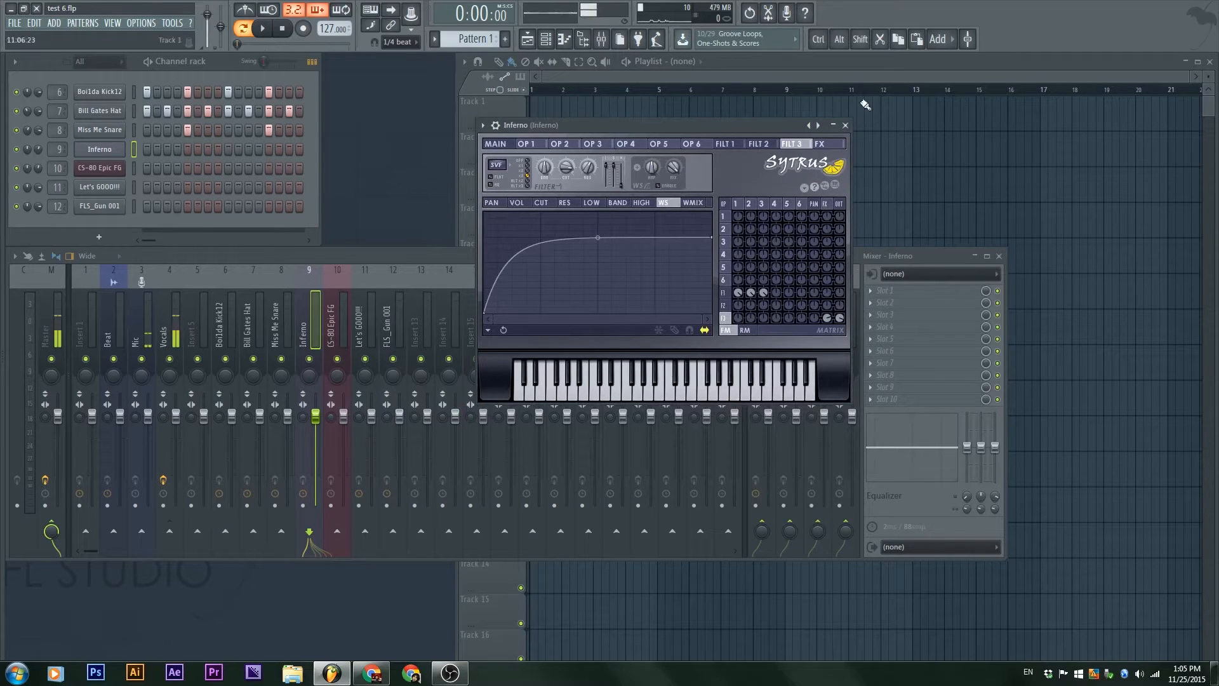
pyautogui.click(845, 125)
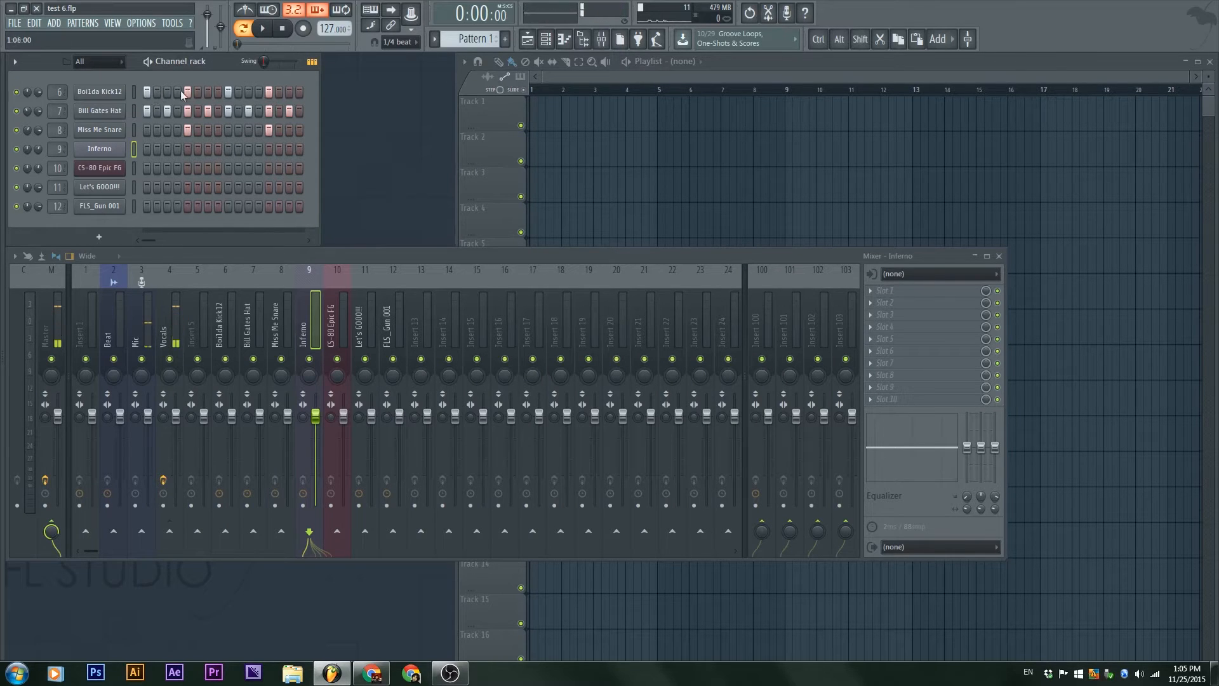
# Step: Add FLS_Gun 001 hits on steps 1, 5, 9 and 13 and play the pattern to hear them
pyautogui.click(167, 111)
pyautogui.click(146, 206)
pyautogui.click(187, 207)
pyautogui.click(228, 206)
pyautogui.click(269, 207)
pyautogui.press('space')
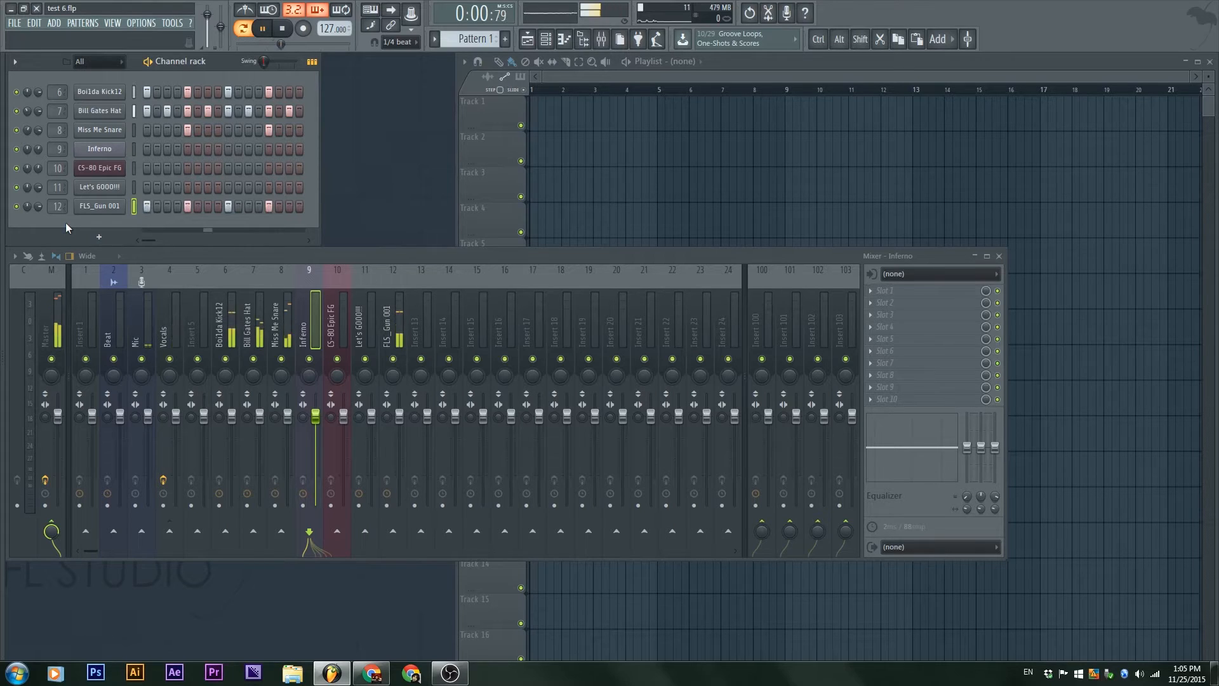
pyautogui.press('space')
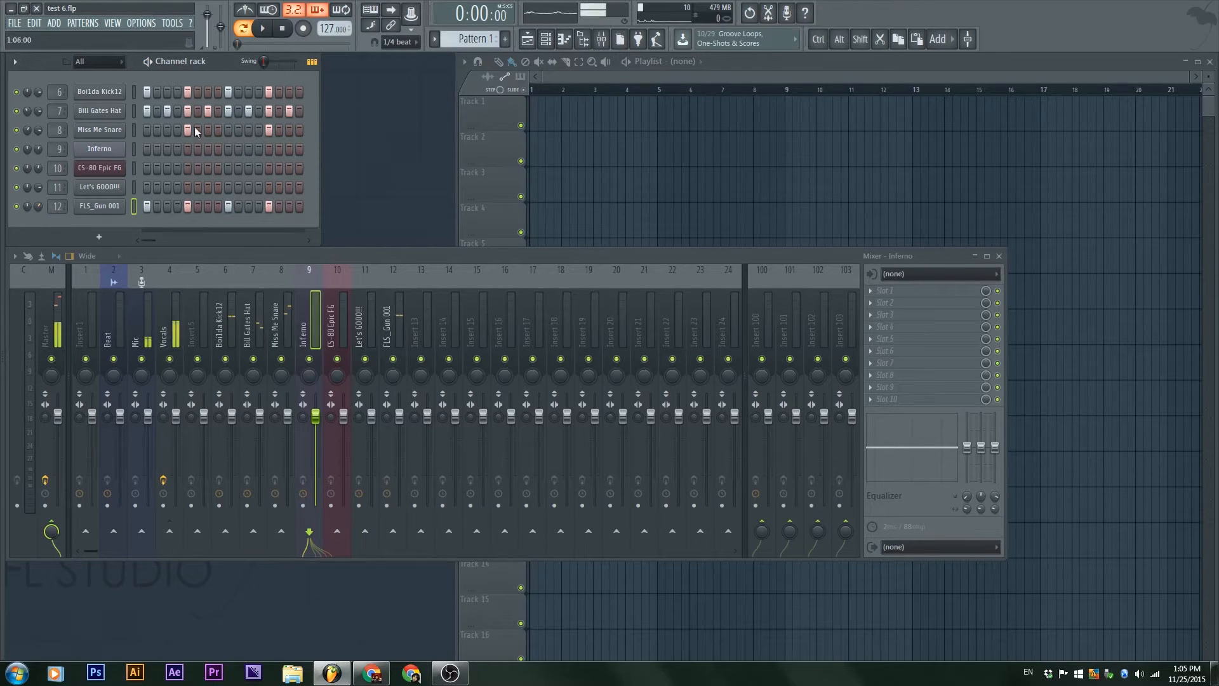
# Step: Fill every step of the Boi1da Kick12 channel, refill it every 2 steps, and finally every 4 steps
pyautogui.moveTo(157, 91); pyautogui.dragTo(323, 86)
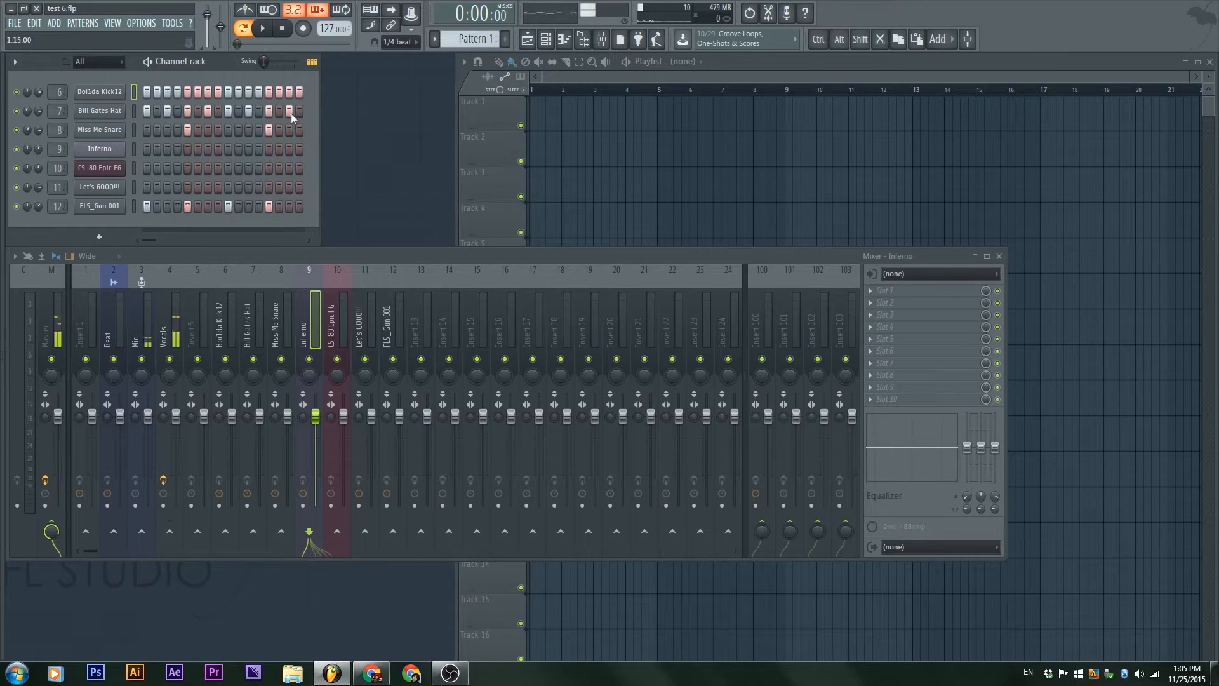
pyautogui.rightClick(105, 93)
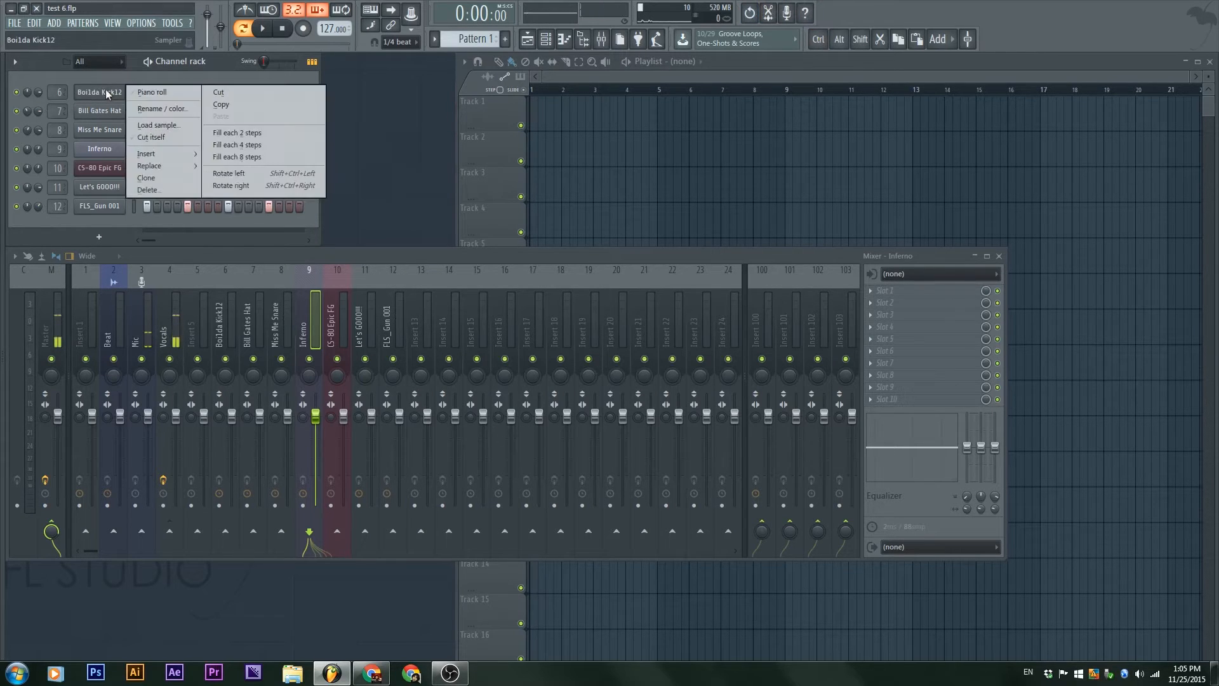
pyautogui.click(282, 136)
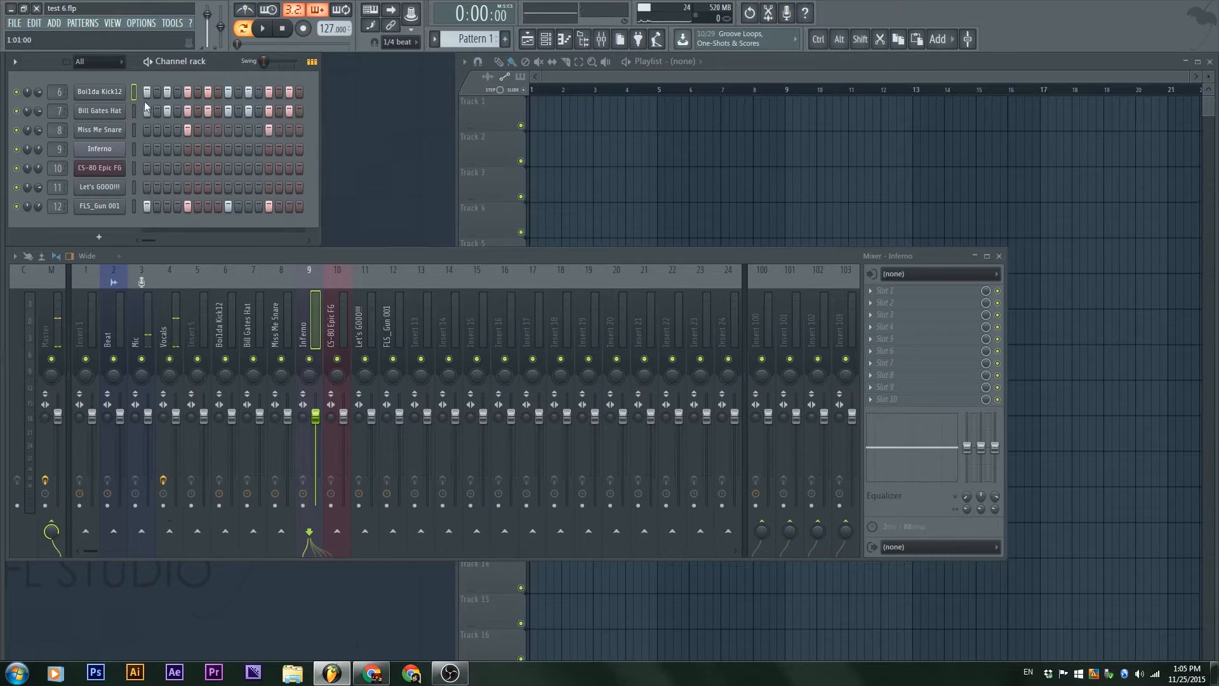
pyautogui.rightClick(103, 93)
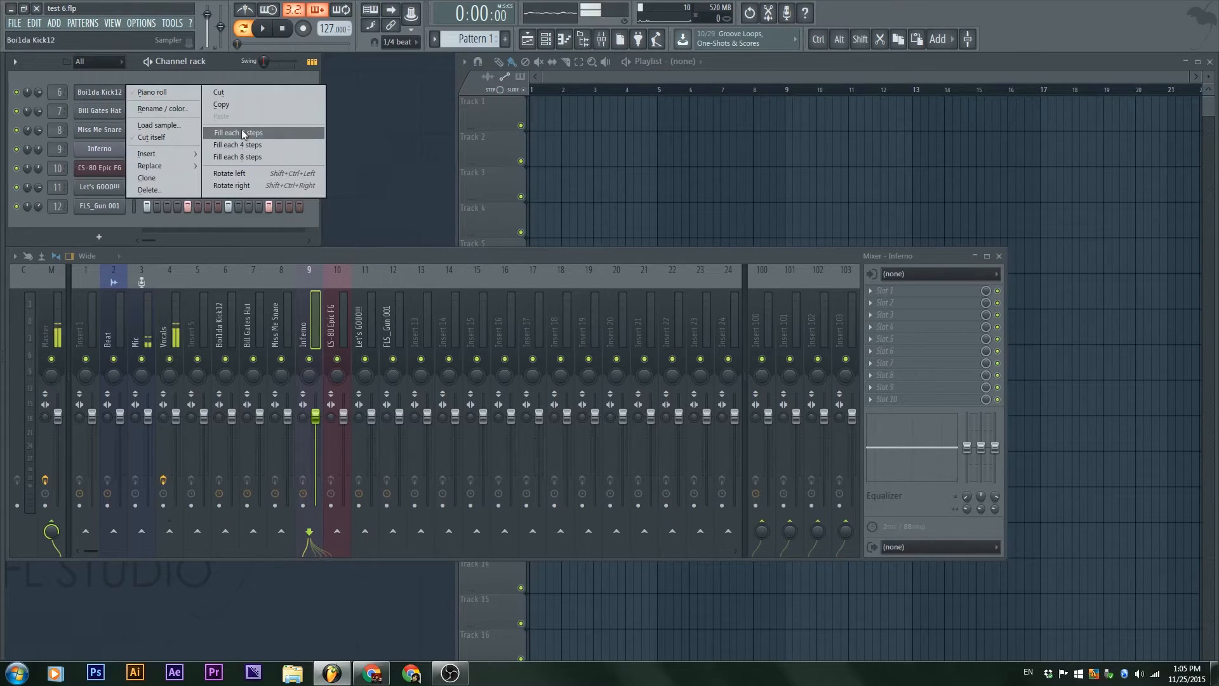
pyautogui.click(241, 145)
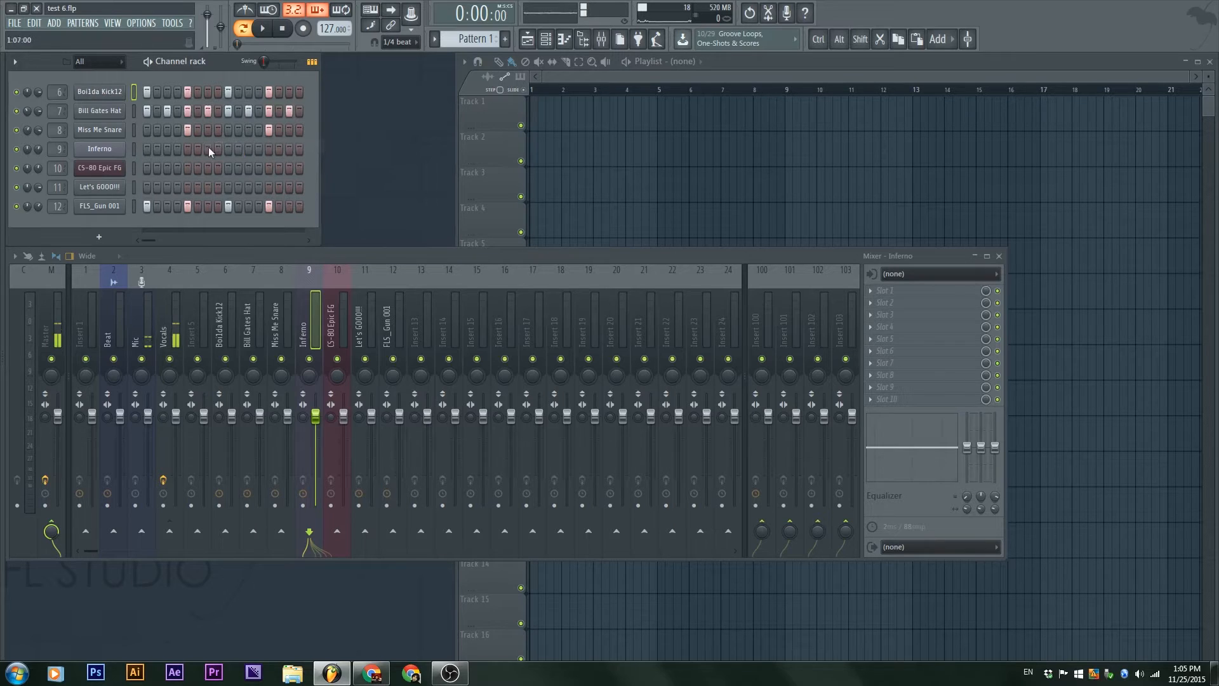
# Step: Rotate the Boi1da Kick12 hits one step left and view the channel in a restored, non-maximized piano roll window
pyautogui.rightClick(112, 93)
pyautogui.click(286, 175)
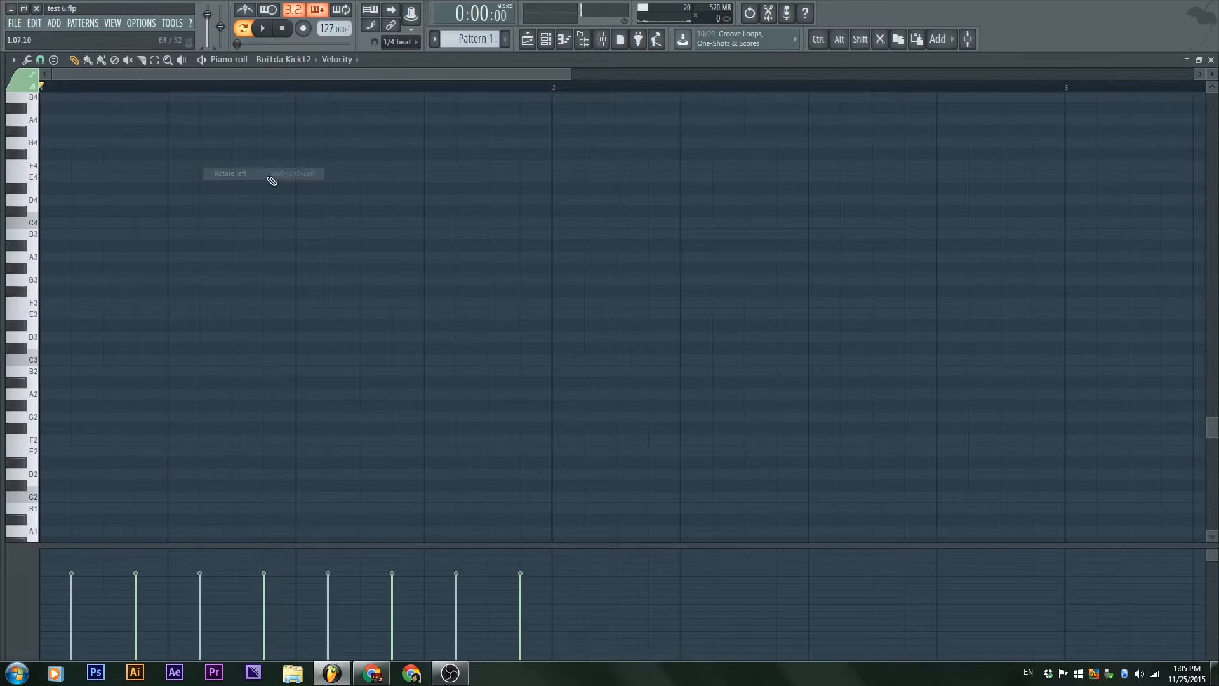
pyautogui.scroll(10, 282, 215)
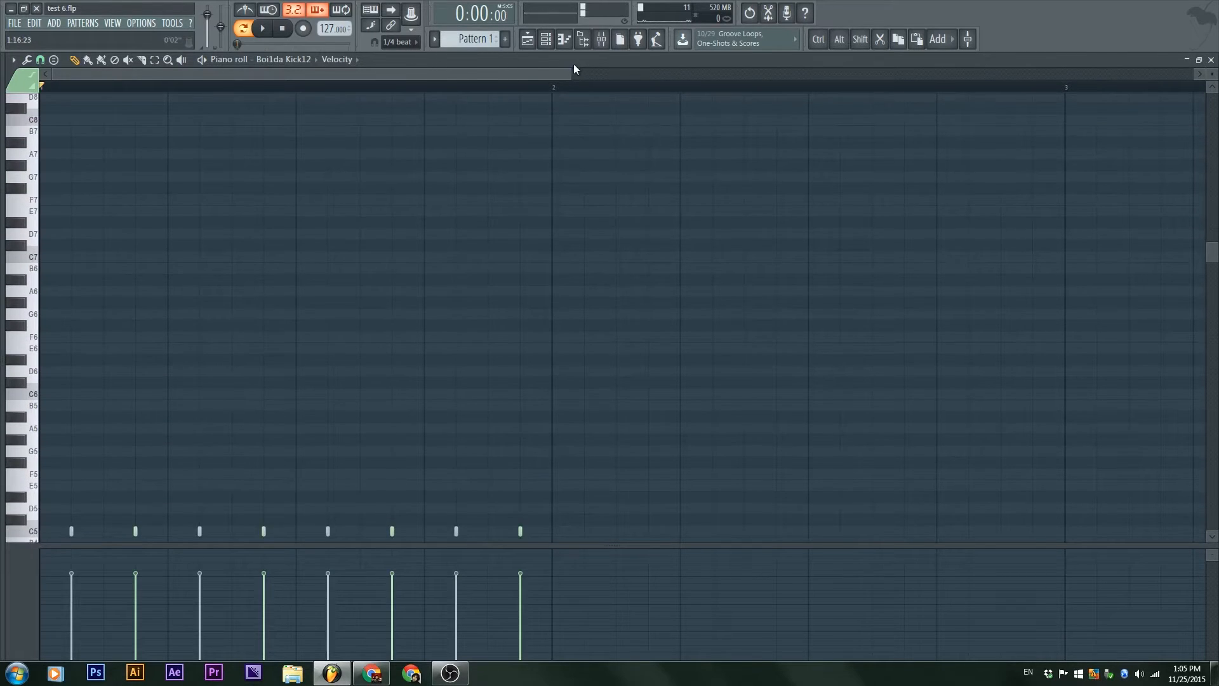
pyautogui.doubleClick(573, 65)
pyautogui.click(109, 91)
pyautogui.click(109, 92)
pyautogui.rightClick(109, 92)
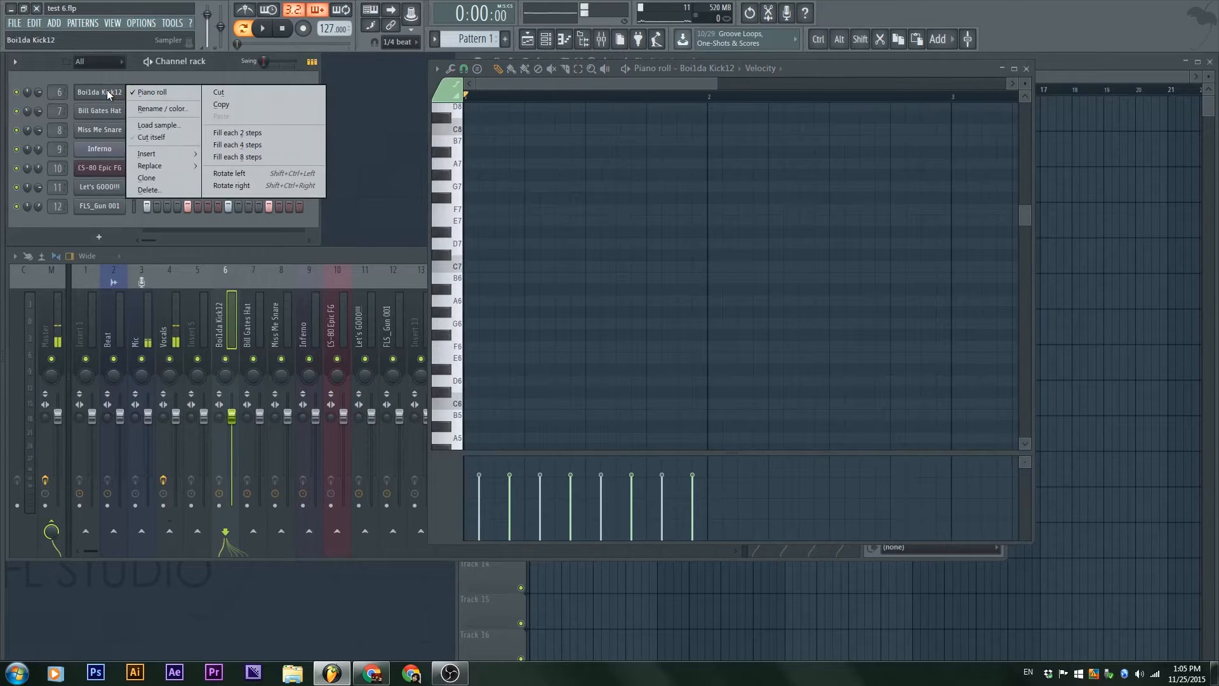
pyautogui.click(106, 90)
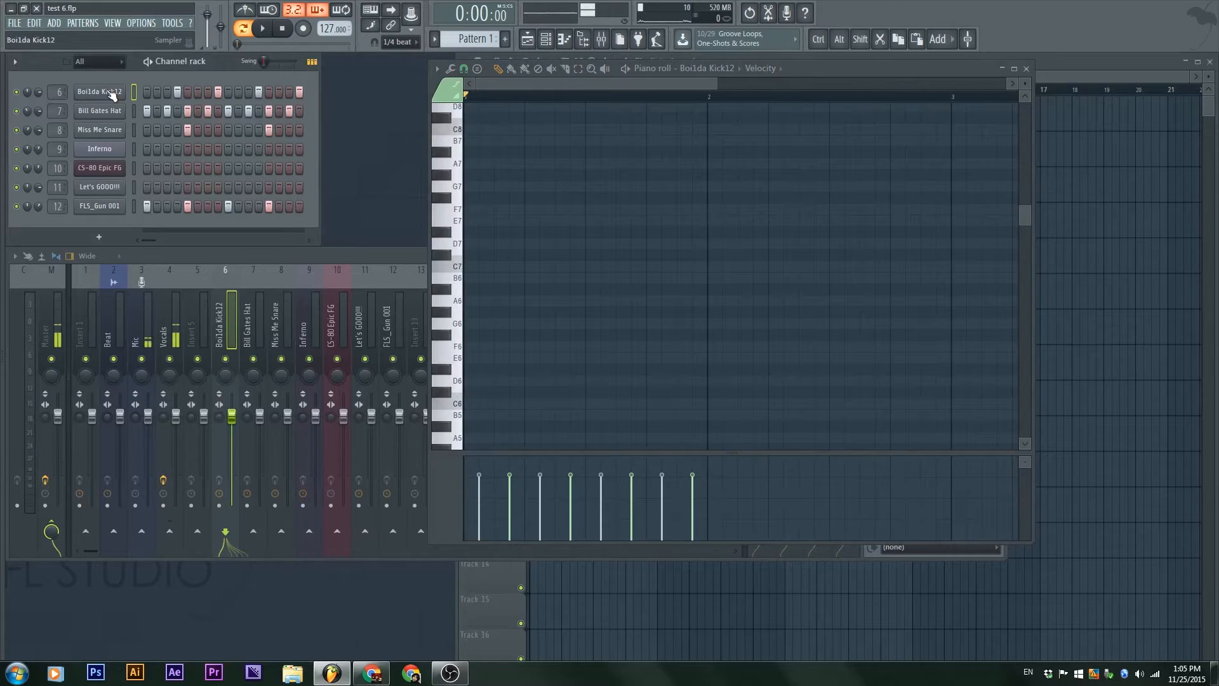
# Step: Rotate the Boi1da Kick12 hits right and left, ending with hits on steps 1, 5, 9 and 13
pyautogui.hotkey('ctrl', 'shift', 'Right')
pyautogui.hotkey('ctrl', 'shift', 'Right')
pyautogui.hotkey('ctrl', 'shift', 'Right')
pyautogui.hotkey('ctrl', 'shift', 'Right')
pyautogui.hotkey('ctrl', 'shift', 'Right')
pyautogui.hotkey('ctrl', 'shift', 'Right')
pyautogui.hotkey('ctrl', 'shift', 'Left')
pyautogui.hotkey('ctrl', 'shift', 'Left')
pyautogui.hotkey('ctrl', 'shift', 'Left')
pyautogui.hotkey('ctrl', 'shift', 'Left')
pyautogui.hotkey('ctrl', 'shift', 'Left')
pyautogui.hotkey('ctrl', 'shift', 'Left')
pyautogui.hotkey('ctrl', 'shift', 'Left')
pyautogui.hotkey('ctrl', 'shift', 'Left')
pyautogui.hotkey('ctrl', 'shift', 'Left')
pyautogui.hotkey('ctrl', 'shift', 'Left')
pyautogui.hotkey('ctrl', 'shift', 'Left')
pyautogui.hotkey('ctrl', 'shift', 'Left')
pyautogui.hotkey('ctrl', 'shift', 'Left')
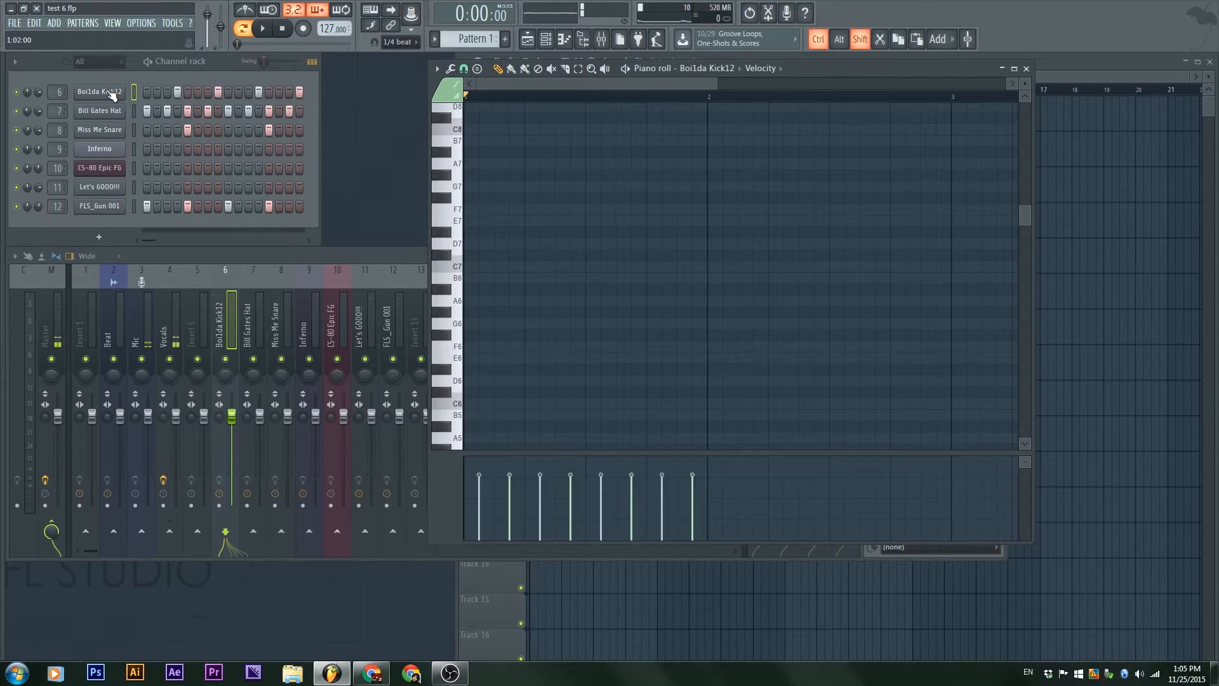
pyautogui.hotkey('ctrl', 'shift', 'Left')
pyautogui.hotkey('ctrl', 'shift', 'Left')
pyautogui.hotkey('ctrl', 'shift', 'Left')
pyautogui.hotkey('ctrl', 'shift', 'Left')
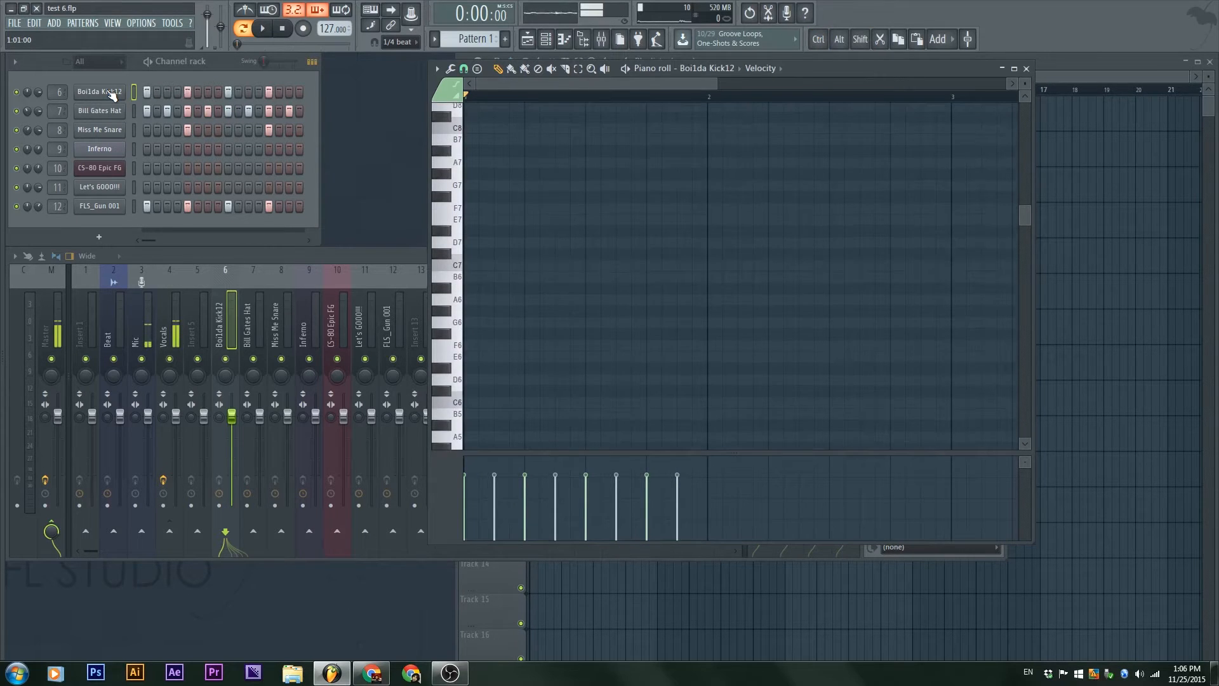
# Step: Try playing the pattern with the Bill Gates Hat hits rotated one step right, returning them to their original place
pyautogui.click(135, 115)
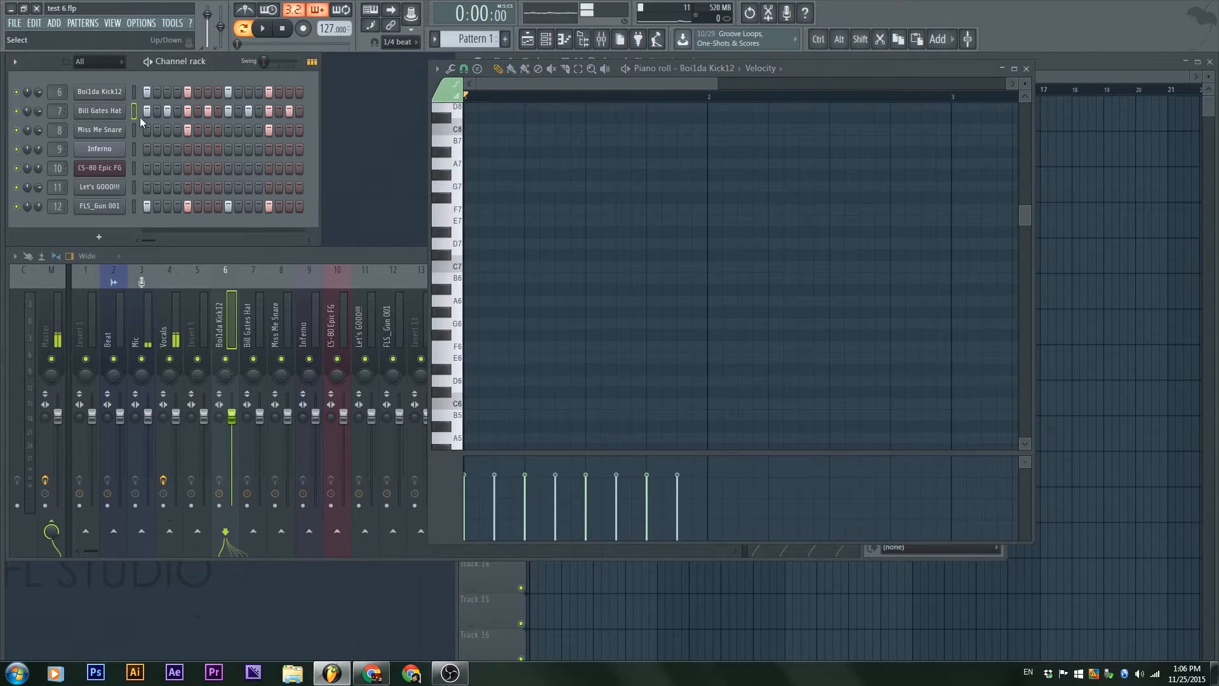
pyautogui.hotkey('ctrl', 'shift', 'Right')
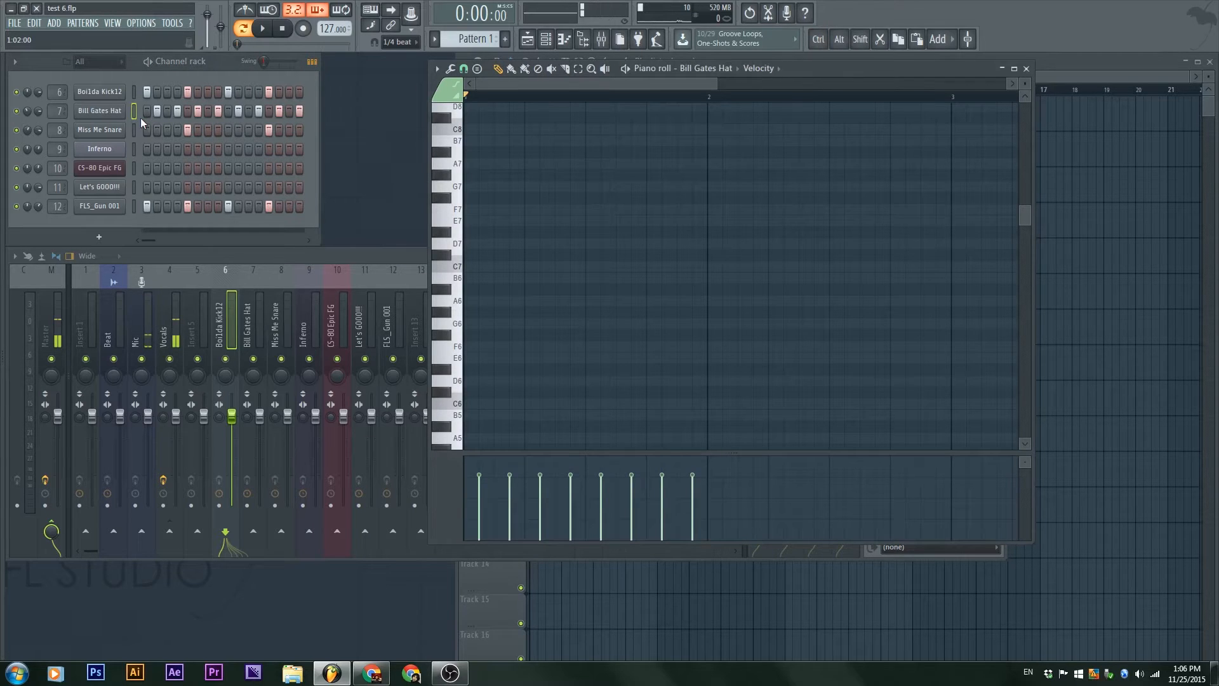
pyautogui.press('space')
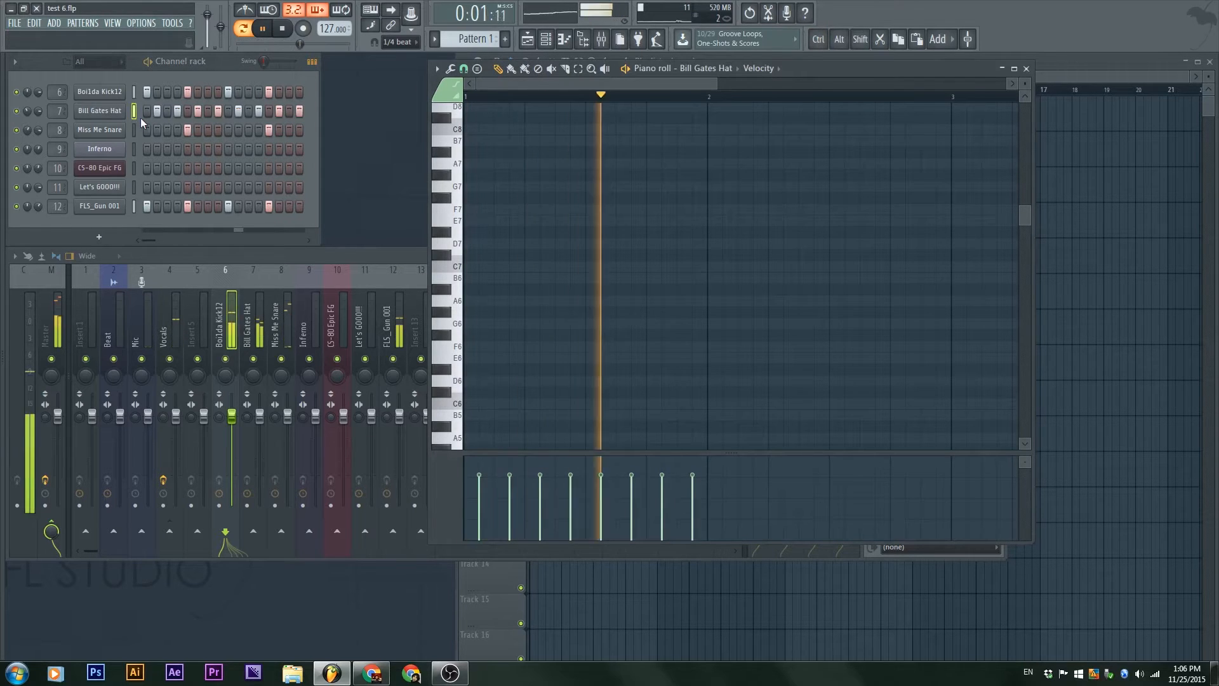
pyautogui.press('space')
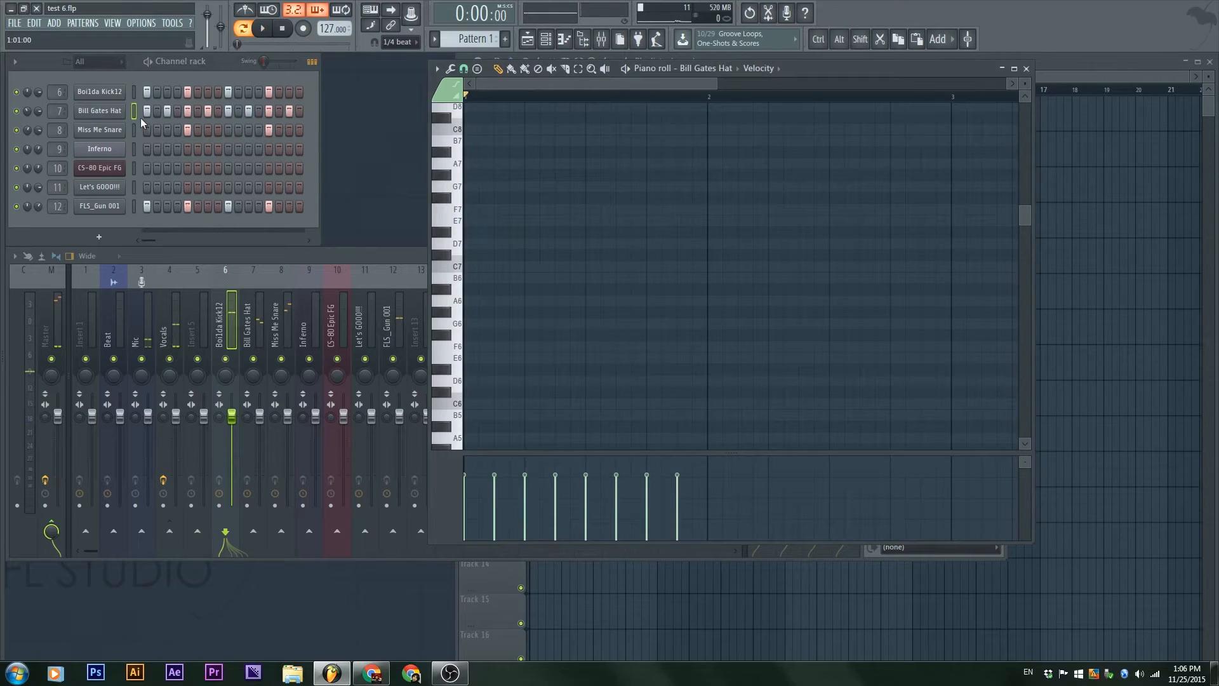
# Step: Clear all FLS_Gun 001 hits and close the piano roll
pyautogui.moveTo(278, 208); pyautogui.dragTo(172, 207)
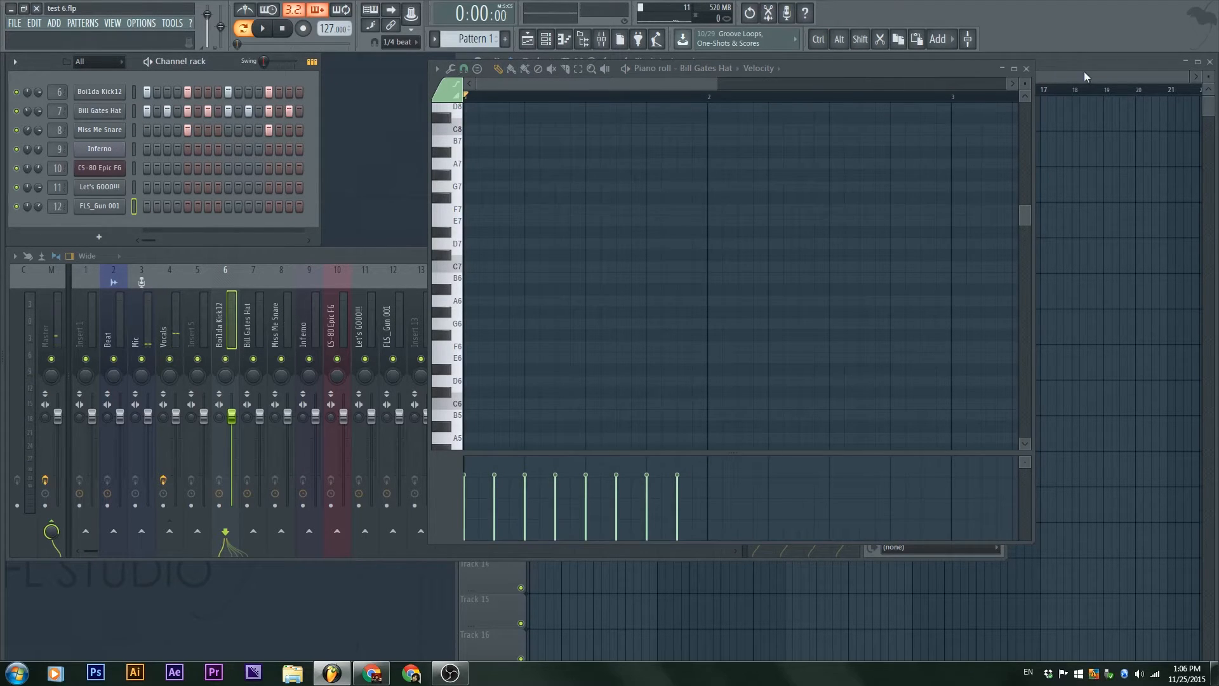
pyautogui.click(1027, 68)
# Step: Compare the channel rack's step sequencer and piano roll overview displays, ending with the steps shown
pyautogui.click(313, 62)
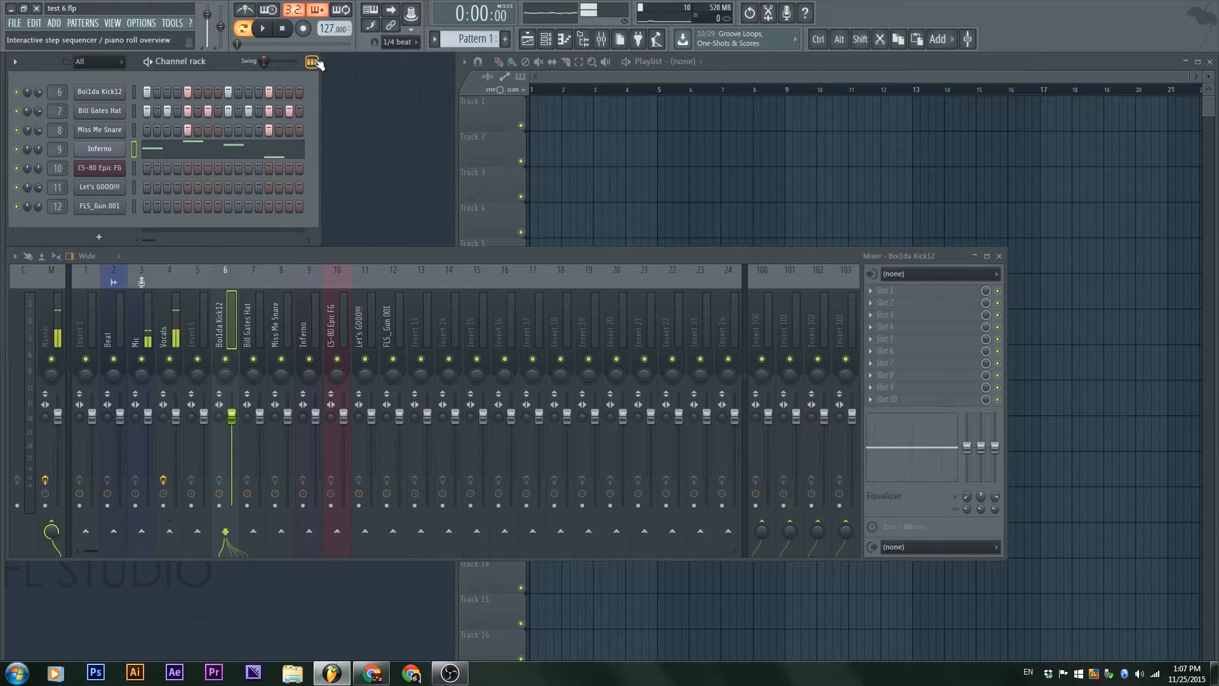
pyautogui.click(313, 62)
pyautogui.click(313, 61)
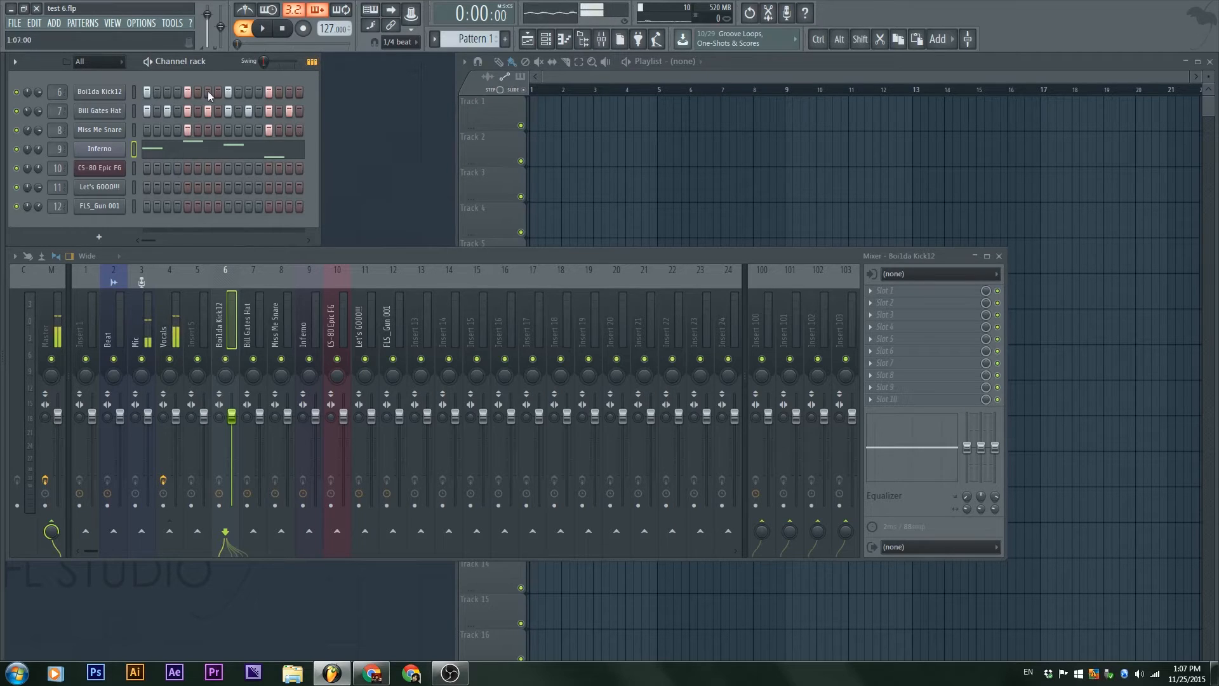
pyautogui.click(312, 61)
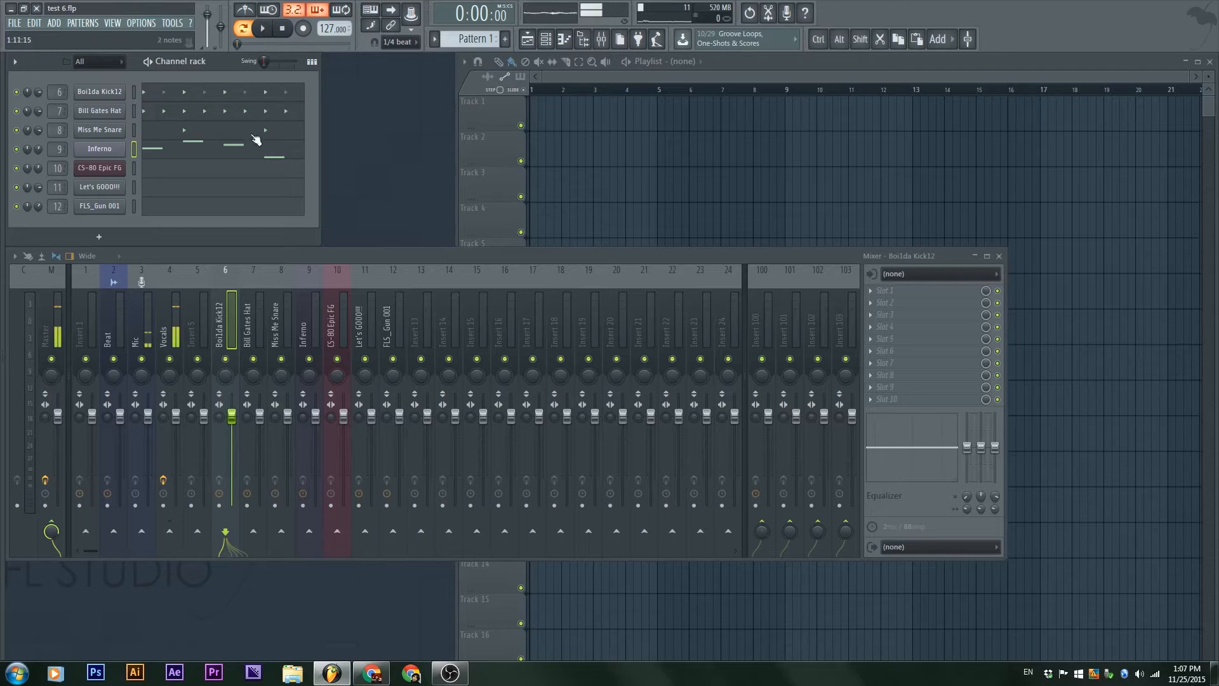
pyautogui.click(312, 62)
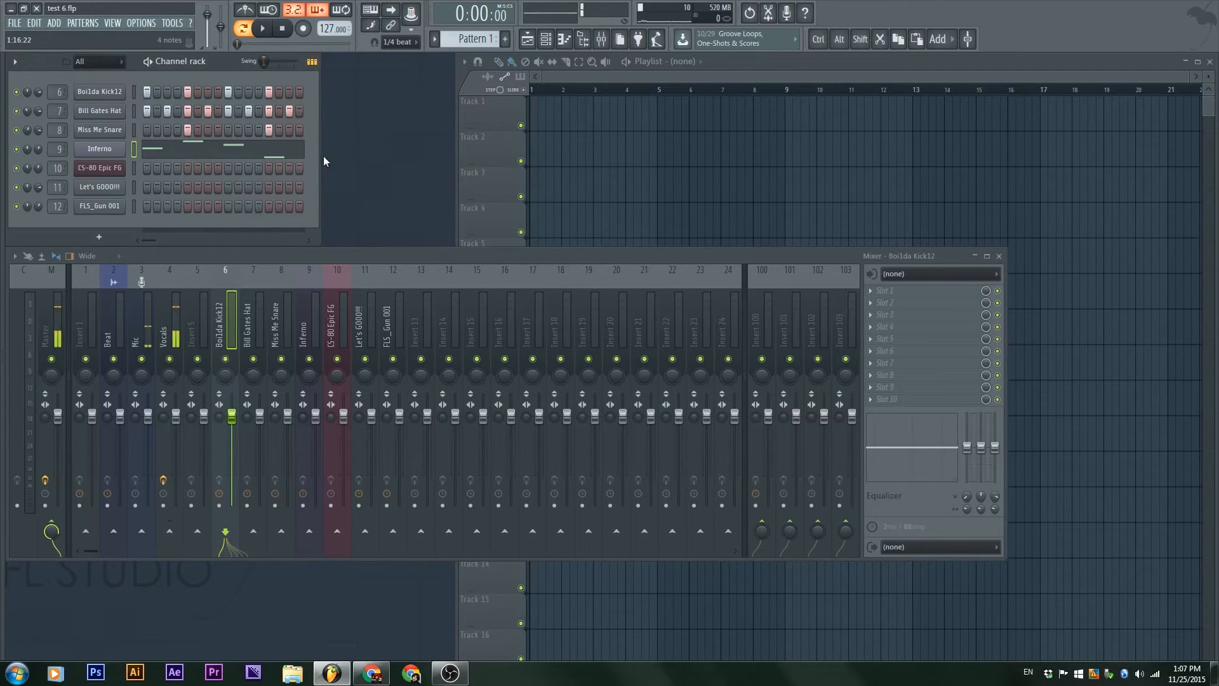
# Step: Widen the channel rack to show 64 steps and fill Bill Gates Hat every 2 steps through step 32
pyautogui.moveTo(319, 144); pyautogui.dragTo(929, 145)
pyautogui.moveTo(1006, 144); pyautogui.dragTo(997, 206)
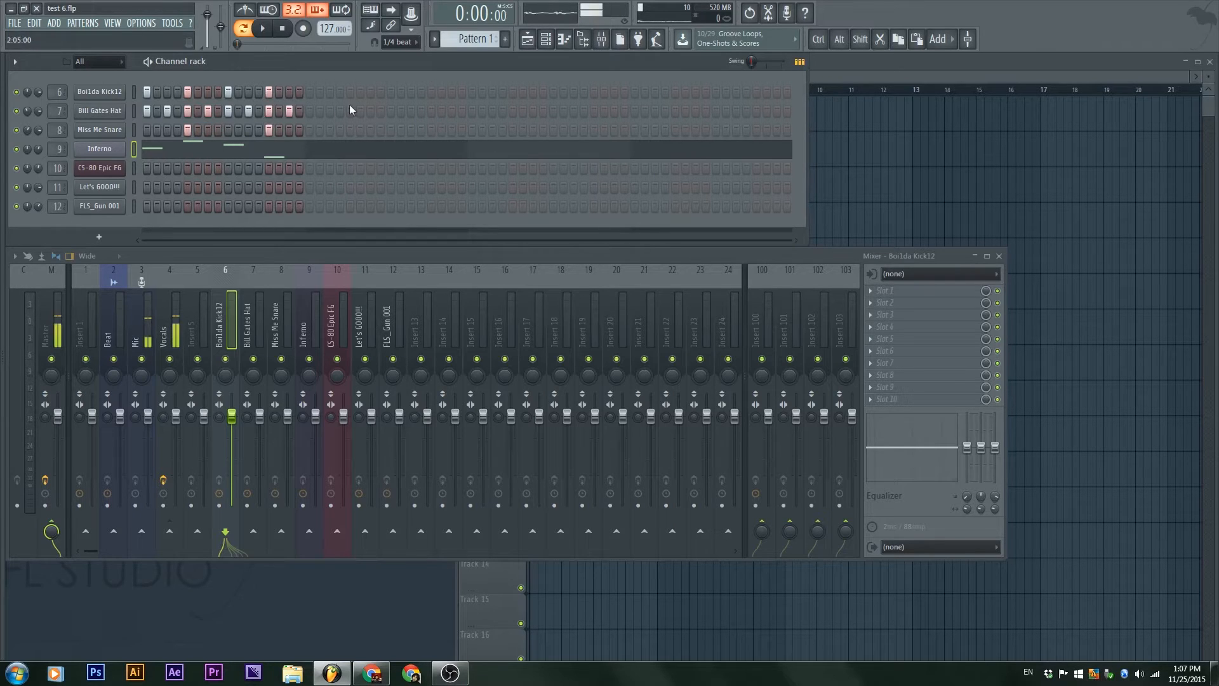
pyautogui.click(309, 112)
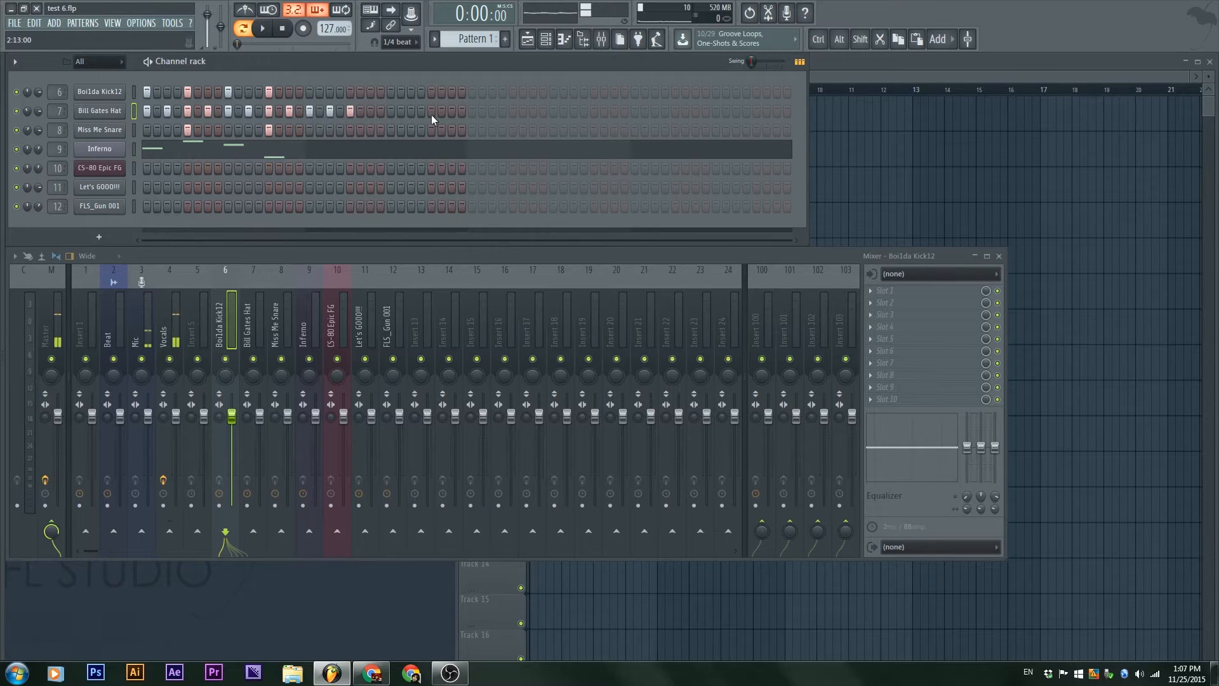
pyautogui.rightClick(122, 111)
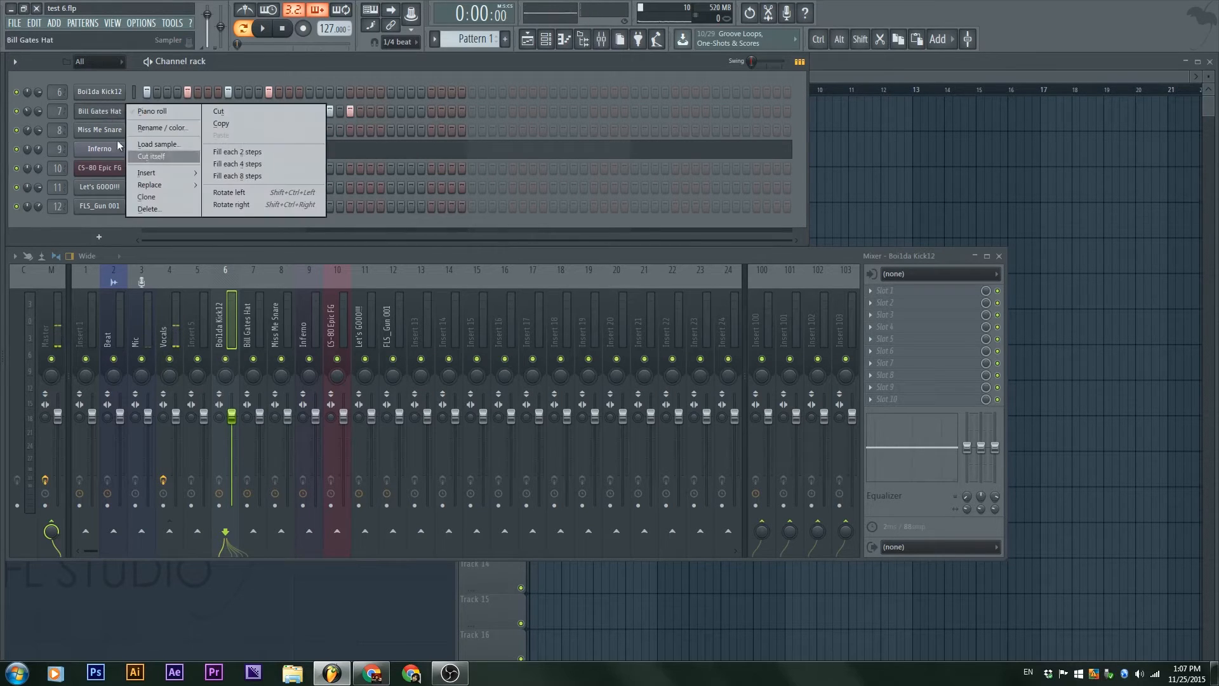
pyautogui.click(283, 154)
# Step: Extend Bill Gates Hat to 64 steps, filled every 2 steps, and play the pattern
pyautogui.click(474, 110)
pyautogui.click(636, 111)
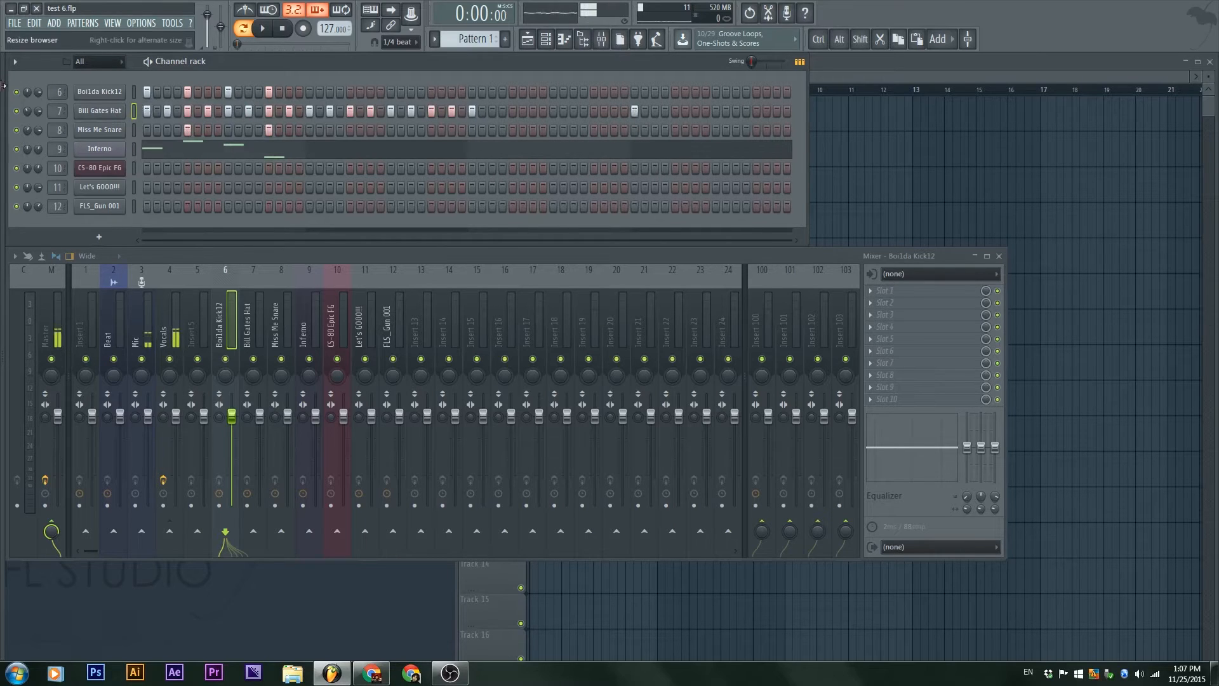
pyautogui.rightClick(122, 111)
pyautogui.click(249, 162)
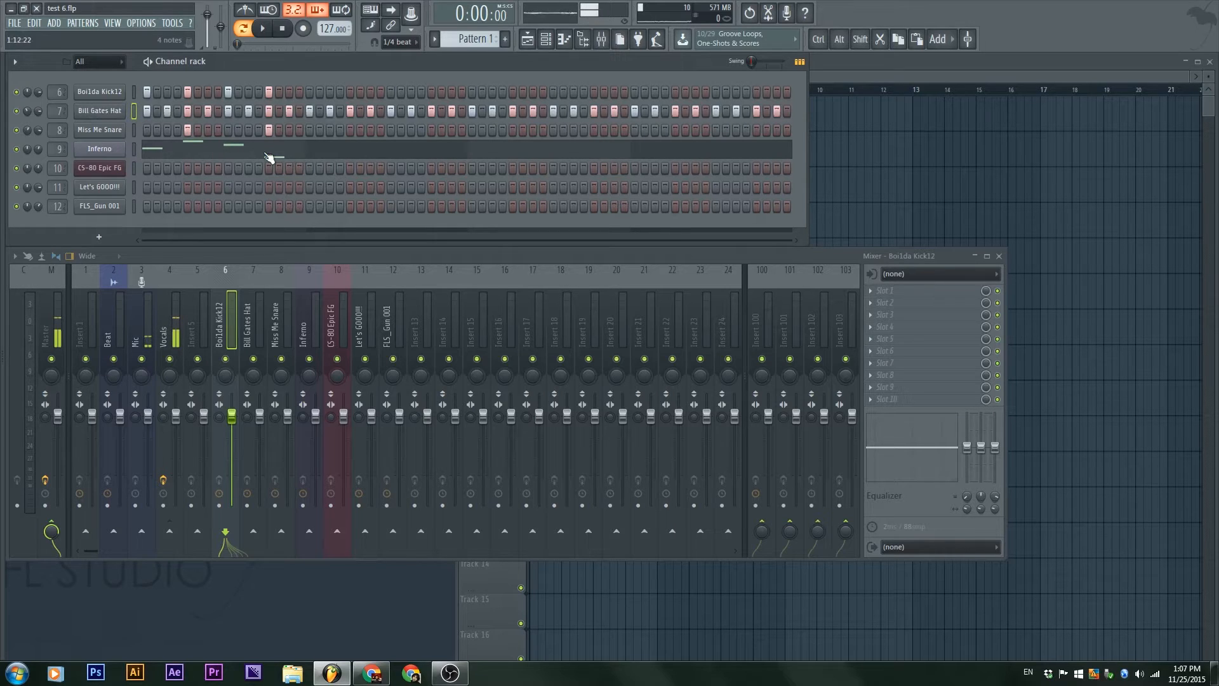
pyautogui.press('space')
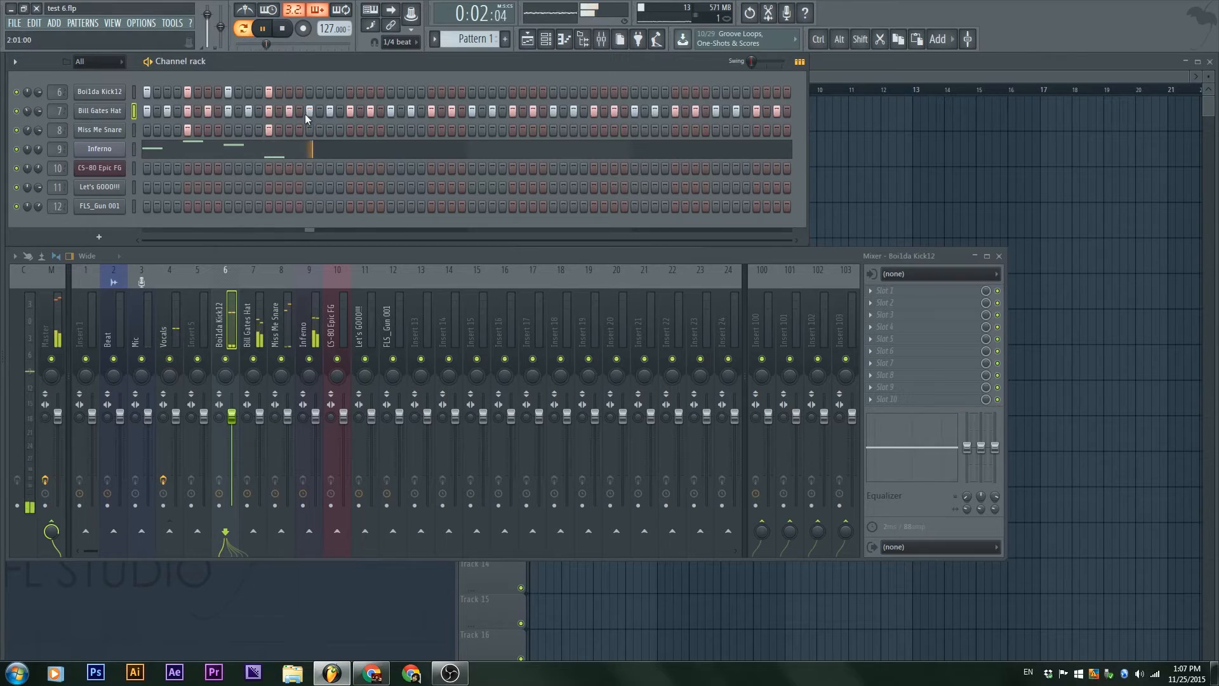
pyautogui.press('space')
# Step: Fill Boi1da Kick12 every 4 steps and Miss Me Snare every 8 steps across the 64-step pattern
pyautogui.rightClick(99, 91)
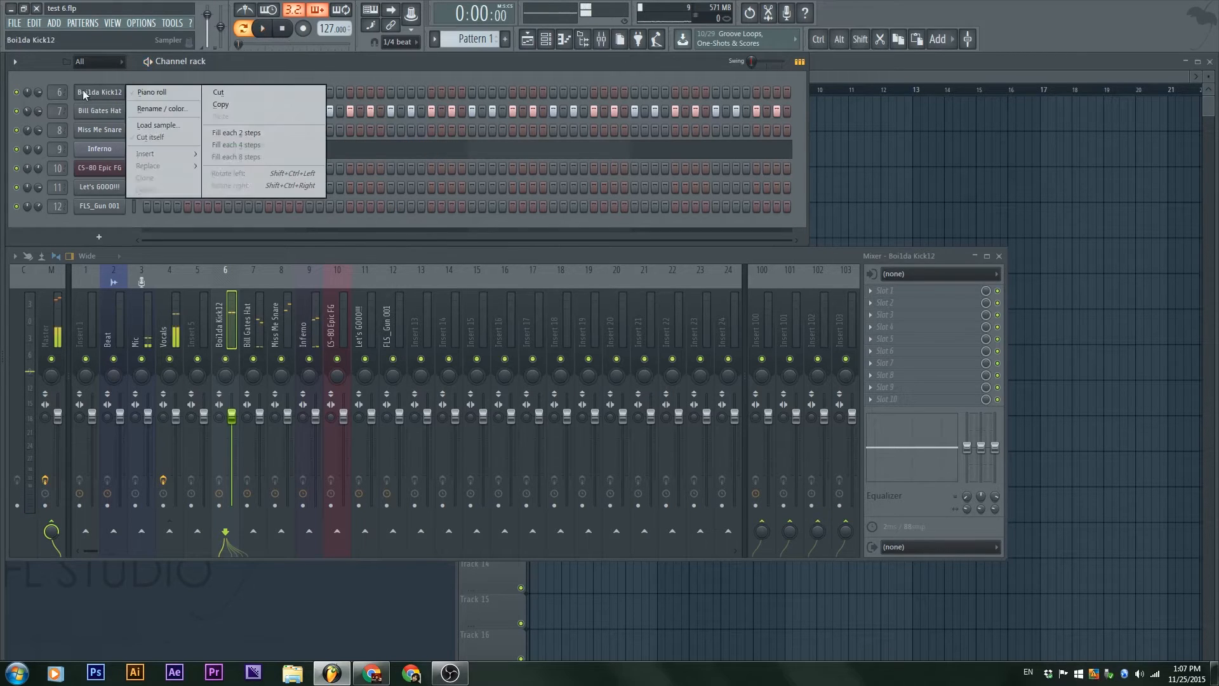
pyautogui.click(231, 139)
pyautogui.rightClick(99, 128)
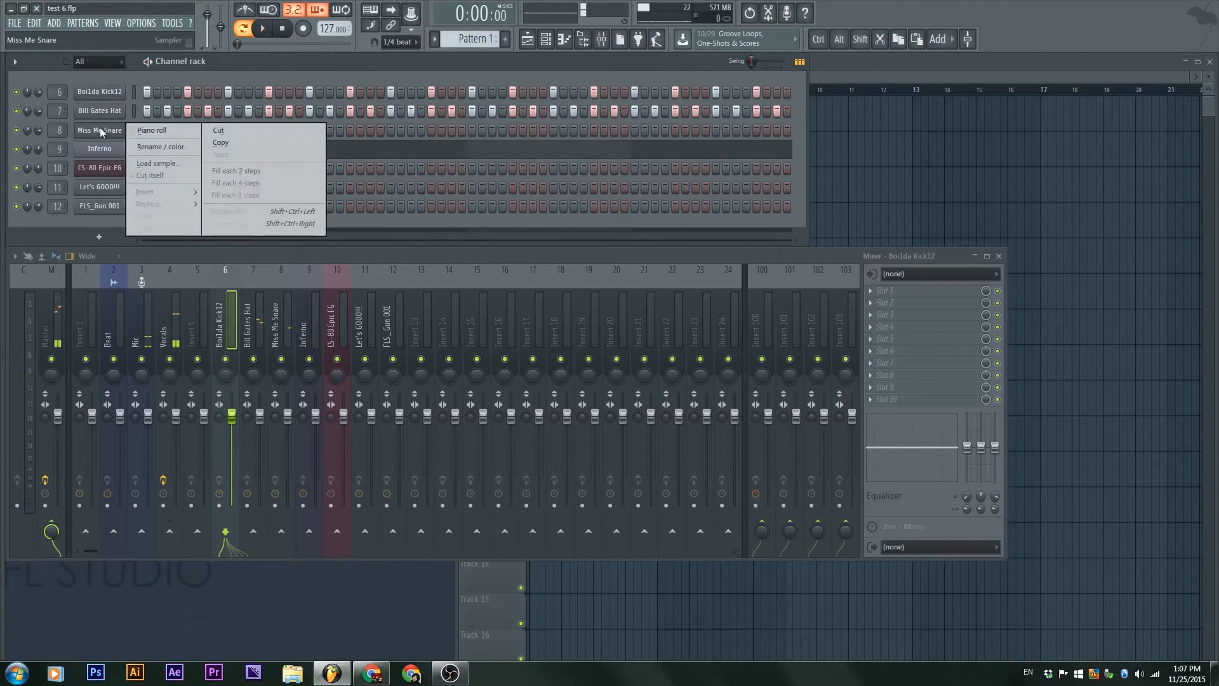
pyautogui.click(296, 193)
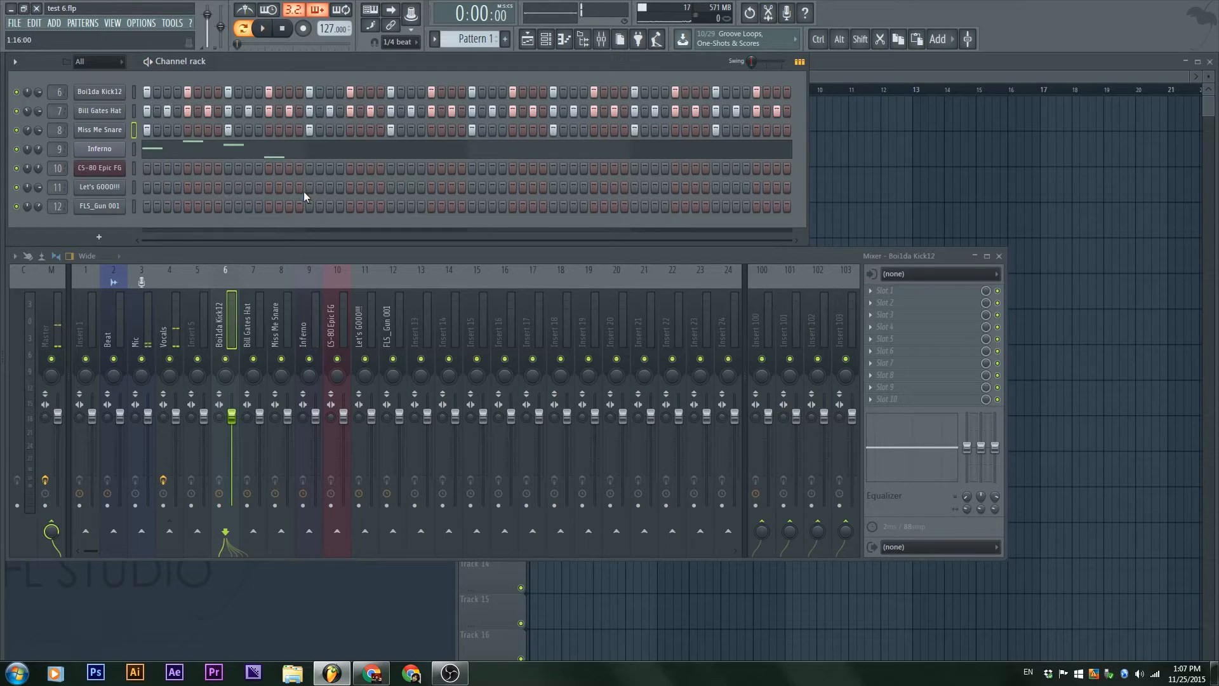
# Step: Rotate the Miss Me Snare hits four steps right so they start on step 5, and play the pattern
pyautogui.press('F7')
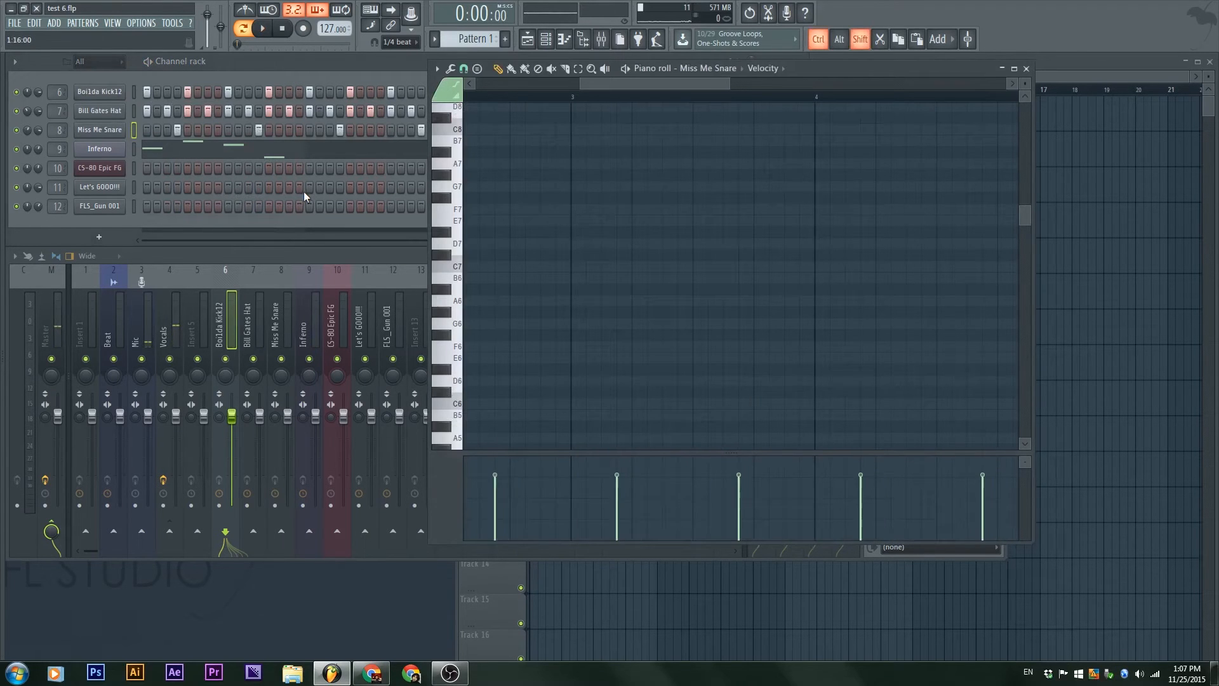
pyautogui.press('space')
pyautogui.click(314, 83)
pyautogui.press('space')
# Step: Show the Inferno channel's notes in the piano roll and maximize its window to display the notes and the empty bars
pyautogui.click(327, 152)
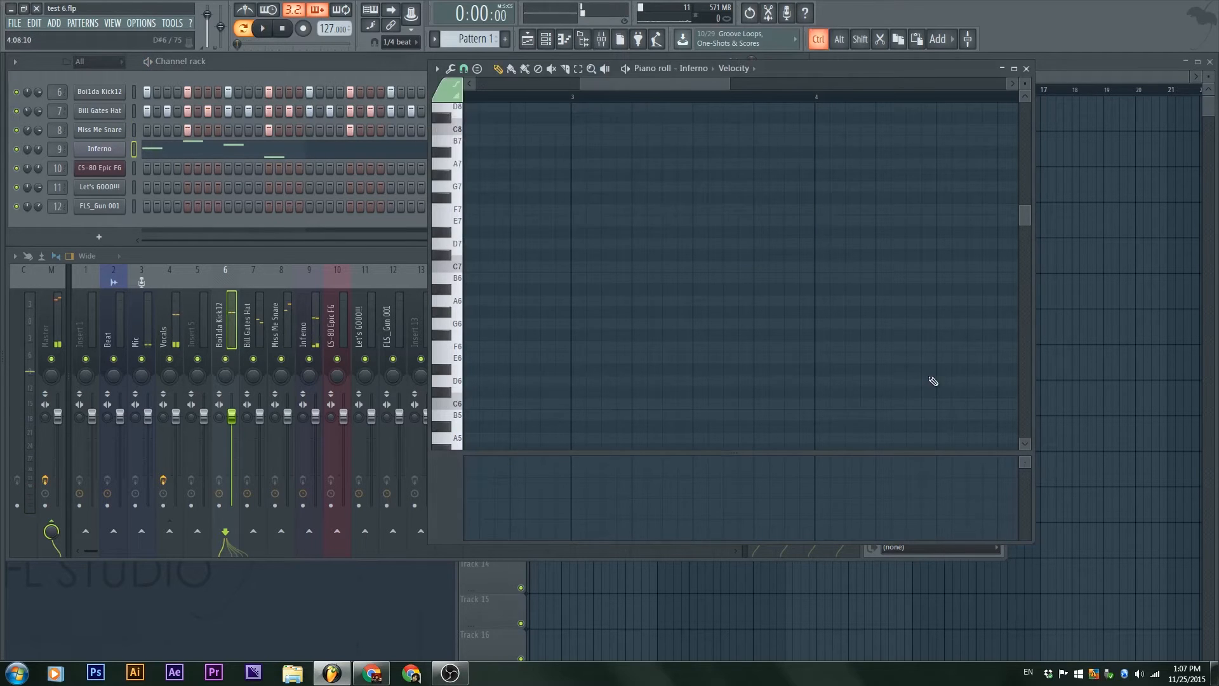
pyautogui.moveTo(963, 70); pyautogui.dragTo(935, 147)
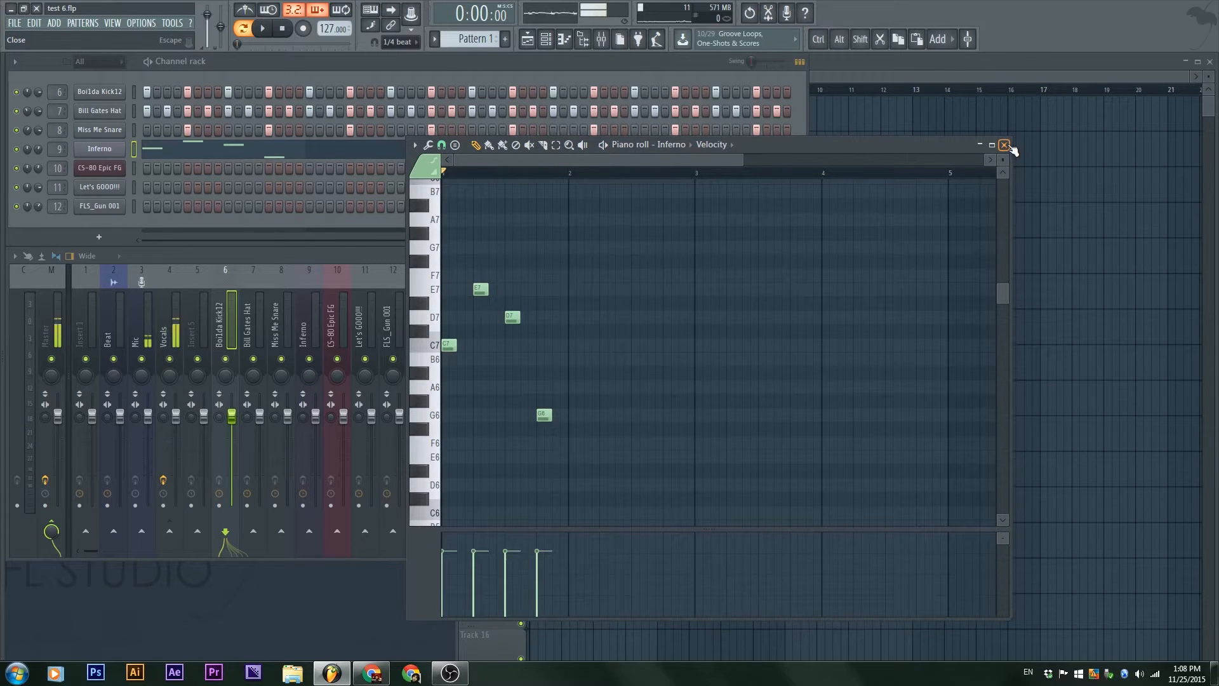
pyautogui.moveTo(928, 150); pyautogui.dragTo(951, 103)
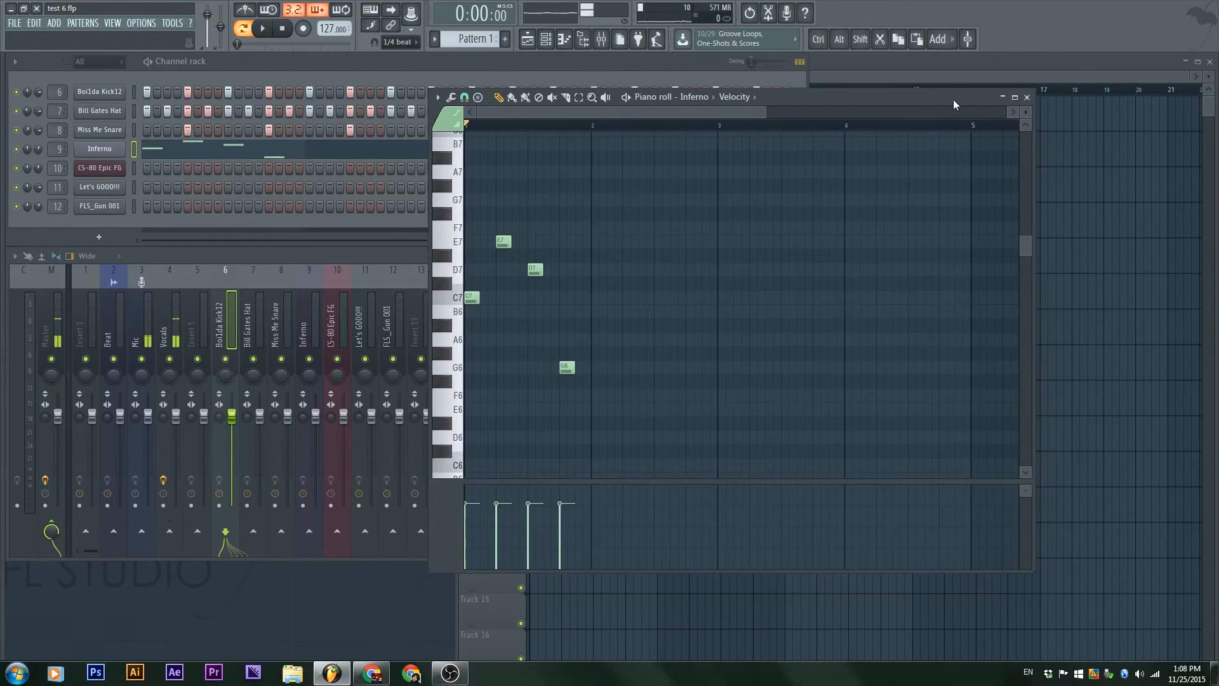
pyautogui.doubleClick(954, 100)
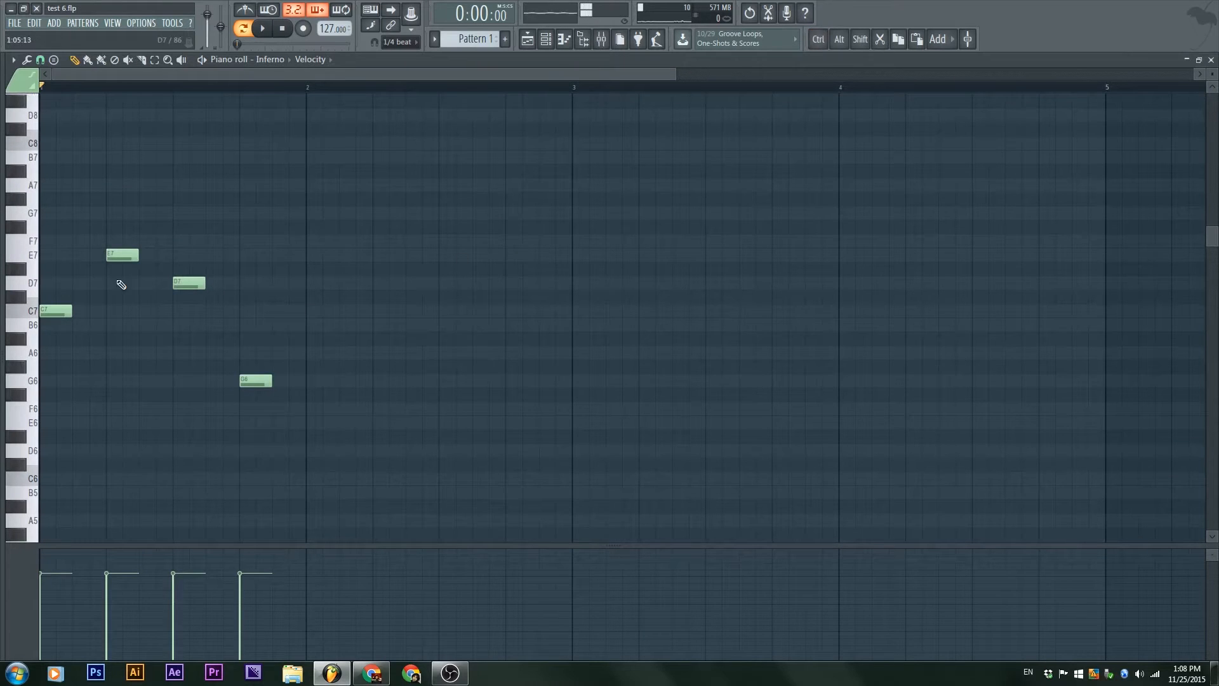
pyautogui.scroll(-3, 108, 250)
pyautogui.scroll(-4, 57, 267)
pyautogui.scroll(2, 61, 241)
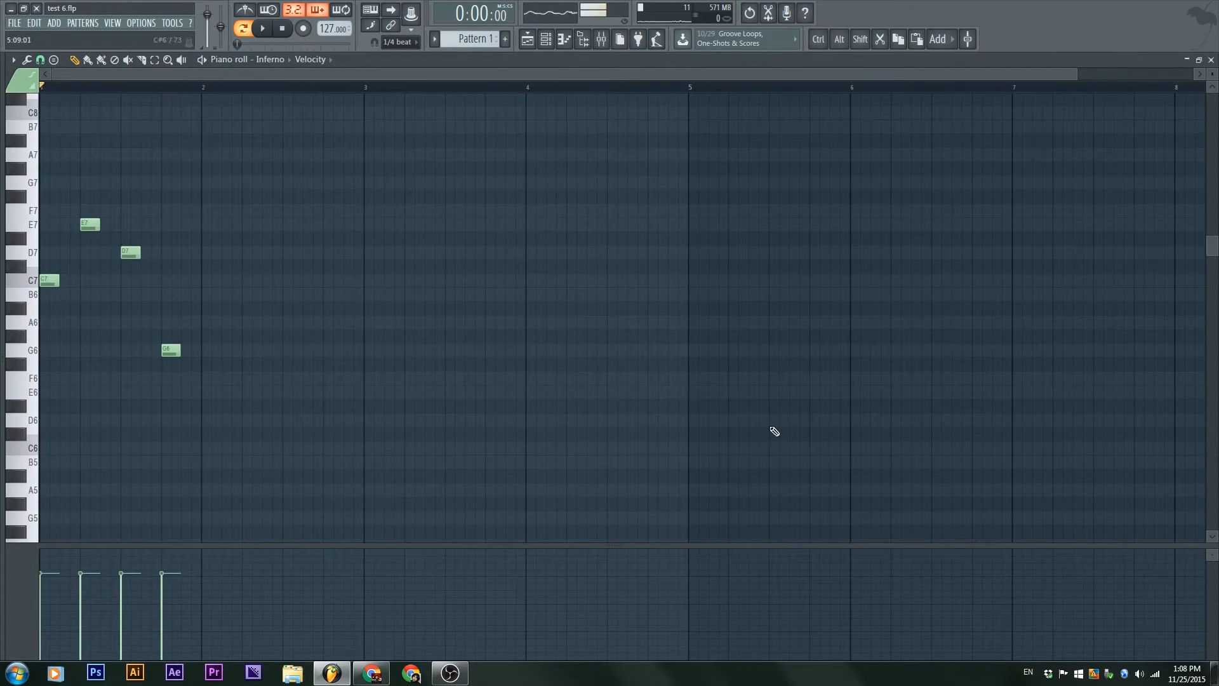
# Step: Hide the velocity lane under the piano roll notes and show it again
pyautogui.click(613, 545)
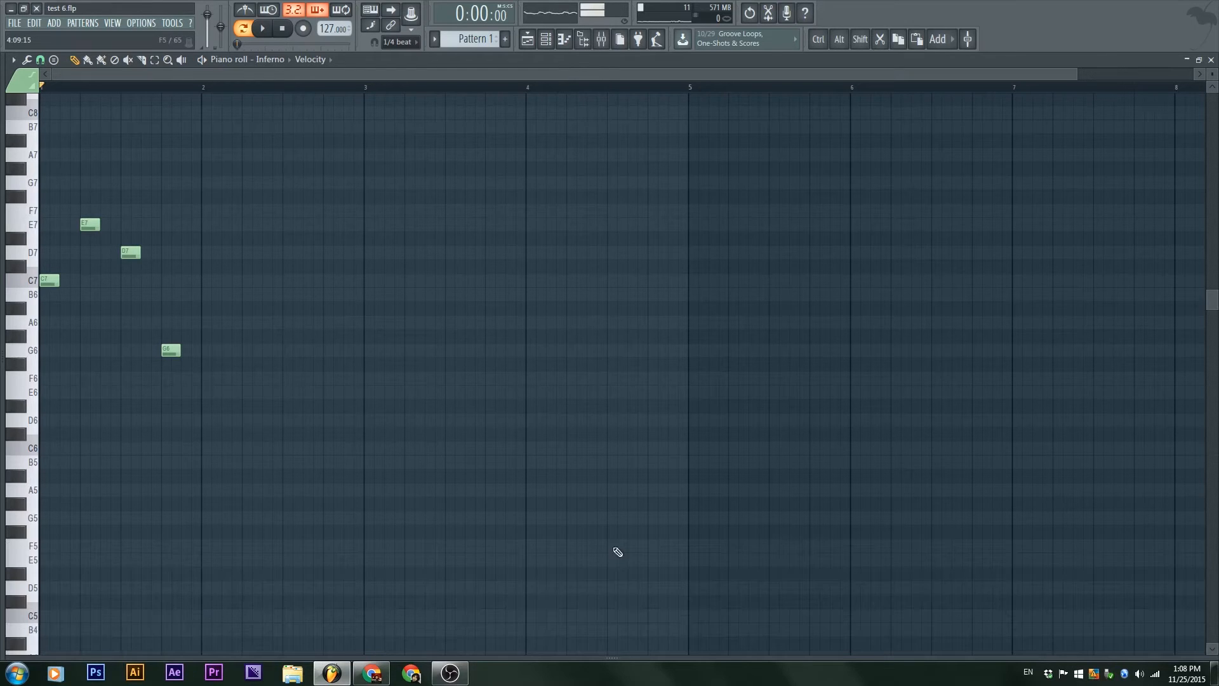
pyautogui.click(614, 658)
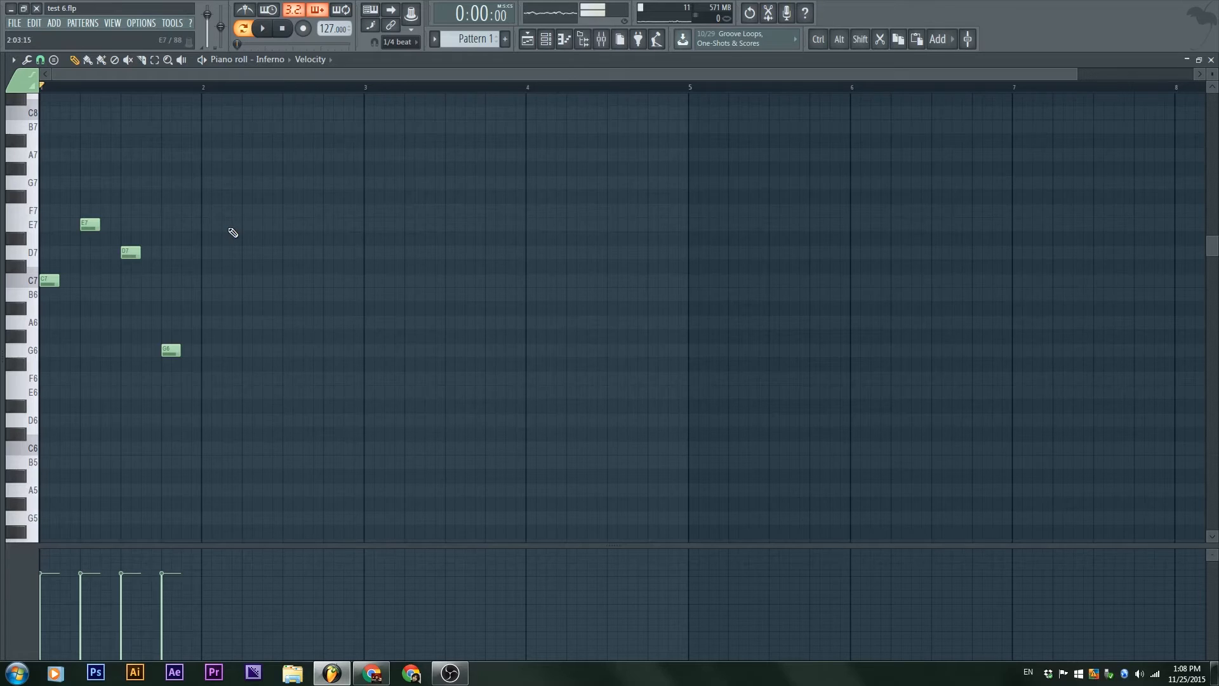
pyautogui.click(14, 61)
pyautogui.click(14, 61)
# Step: Add a C7 note at the start of bar 2 in the Inferno piano roll and shorten it to 1/4 beat
pyautogui.click(212, 281)
pyautogui.scroll(3, 169, 299)
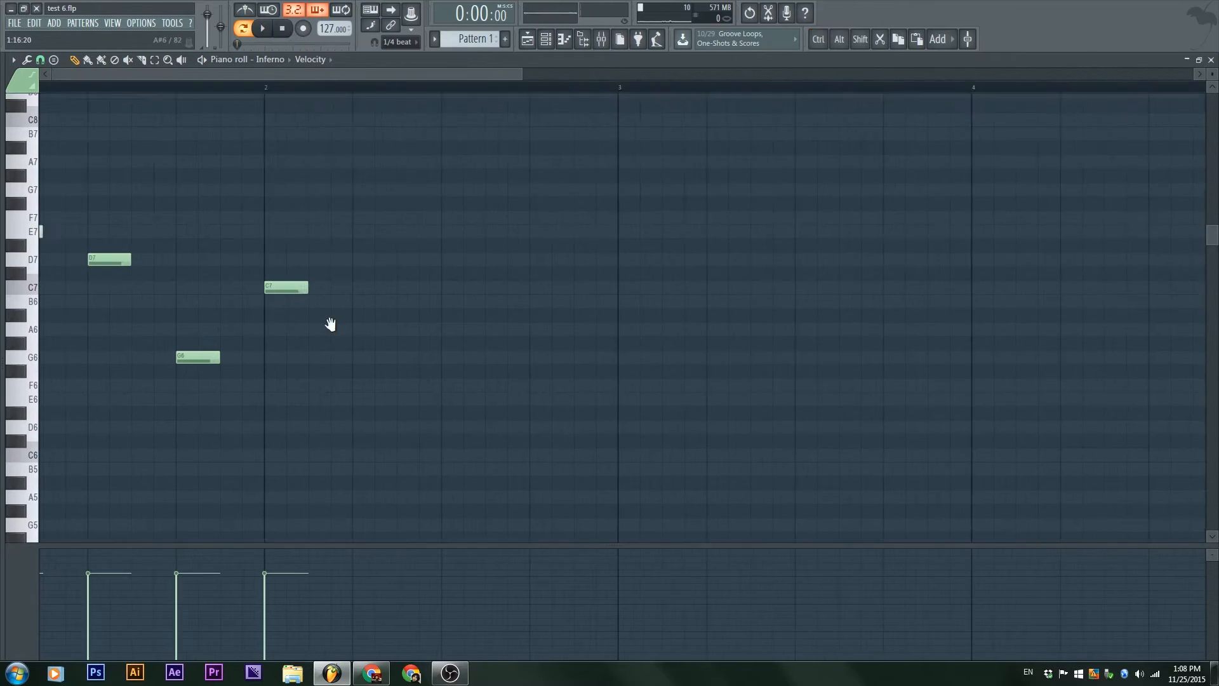
pyautogui.moveTo(435, 390); pyautogui.dragTo(317, 453)
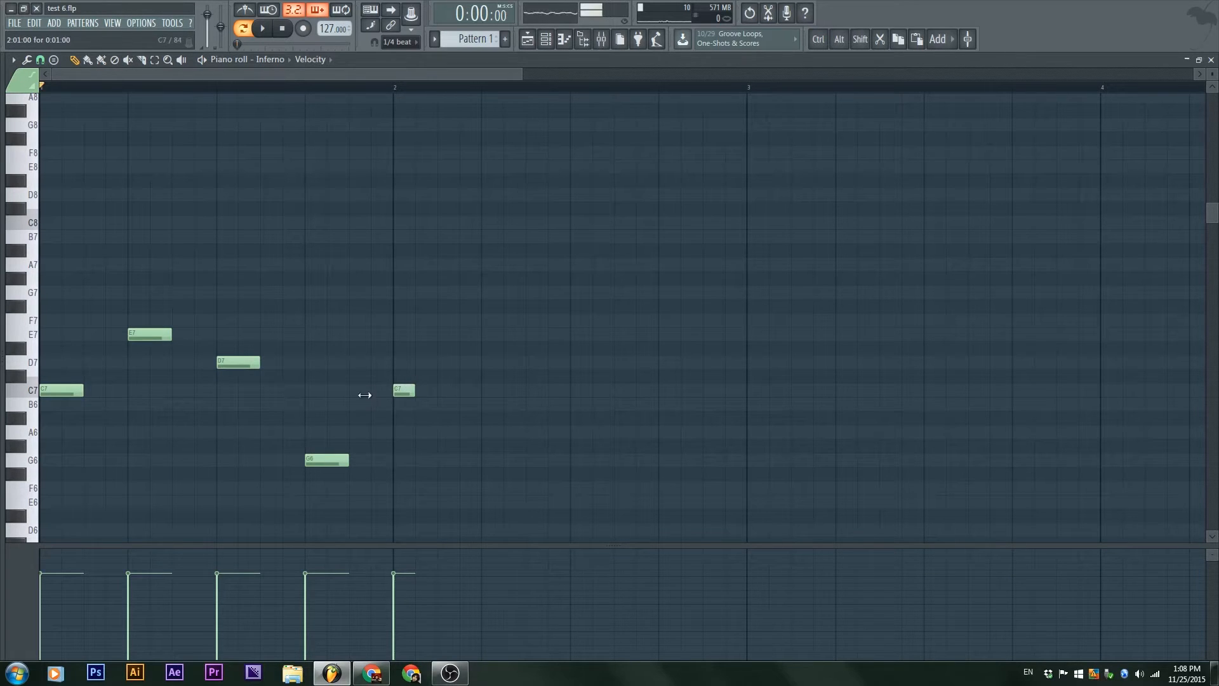
# Step: Set the snap to (none), shorten the C7 note at bar 2 to a sliver, and play the pattern
pyautogui.click(404, 43)
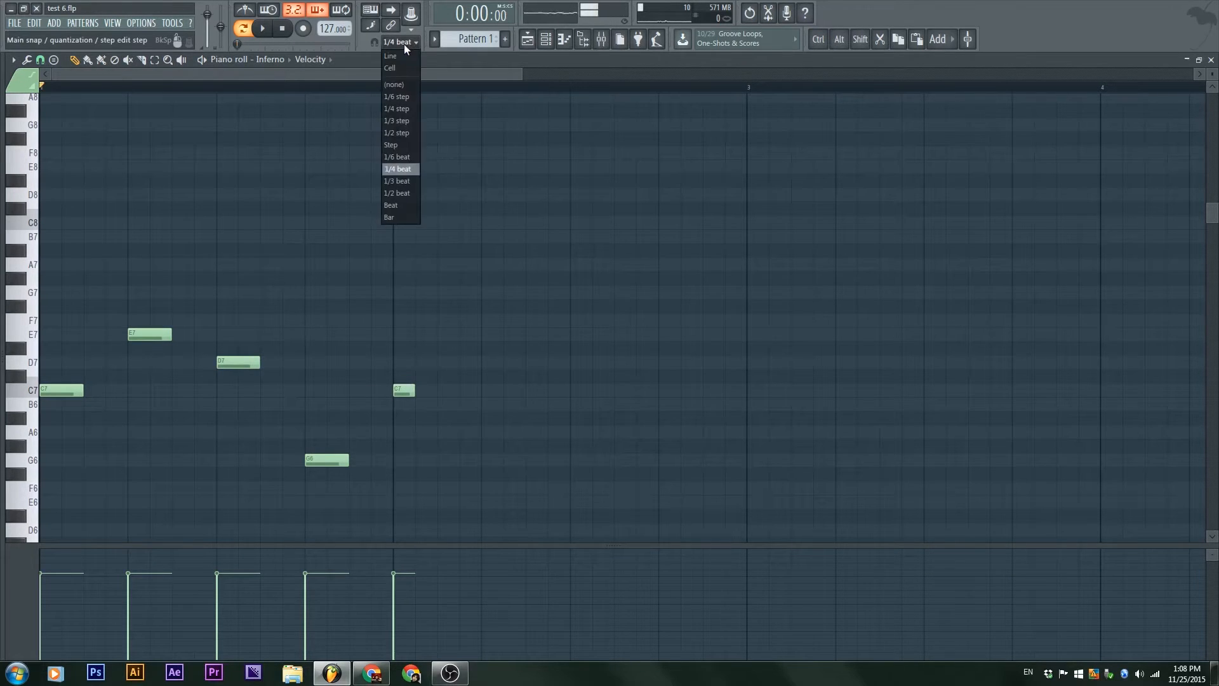
pyautogui.click(400, 84)
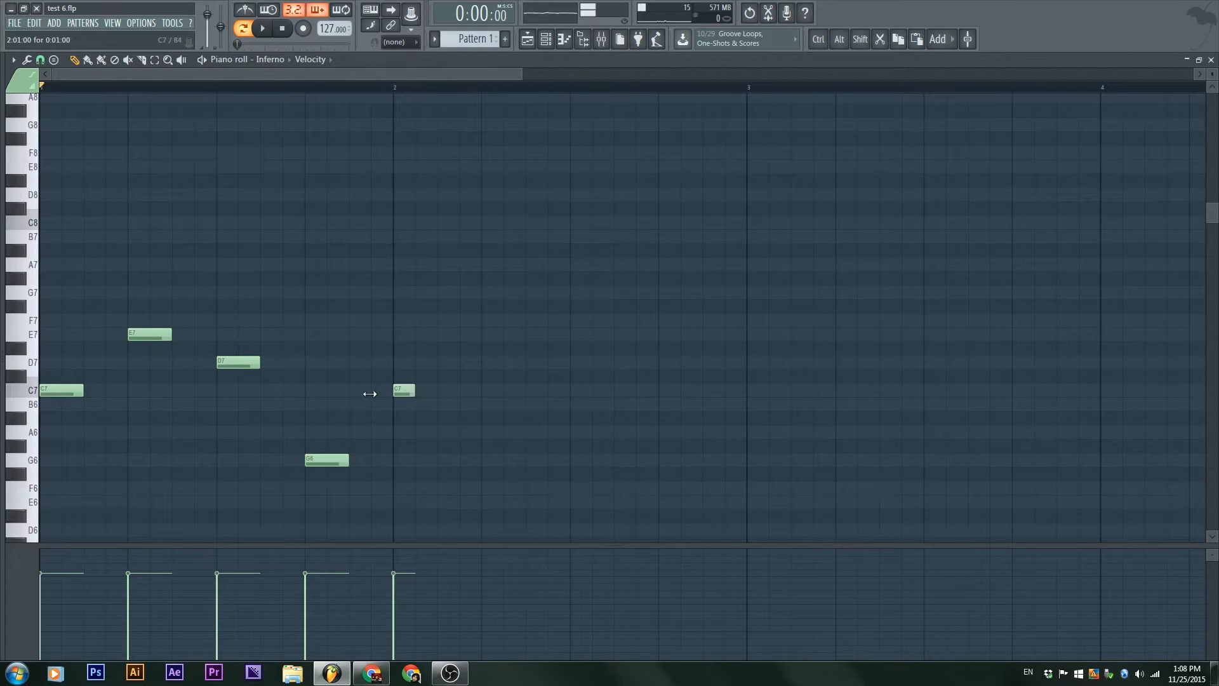
pyautogui.moveTo(413, 393); pyautogui.dragTo(385, 400)
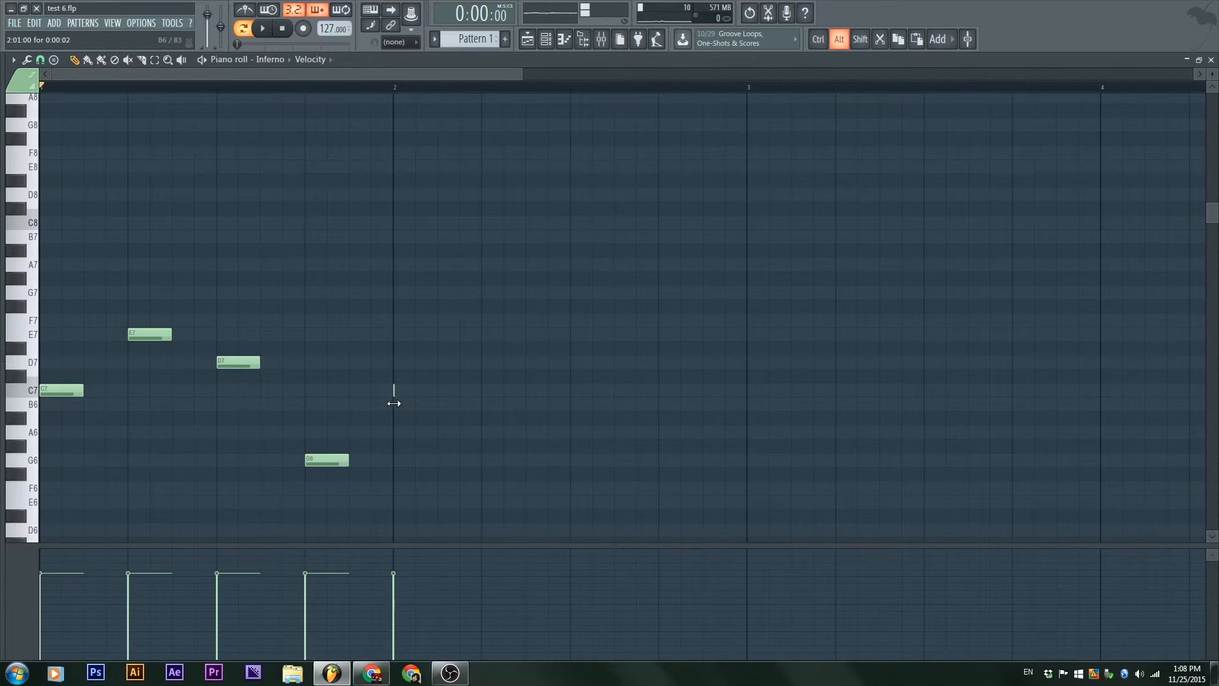
pyautogui.moveTo(412, 405); pyautogui.dragTo(388, 404)
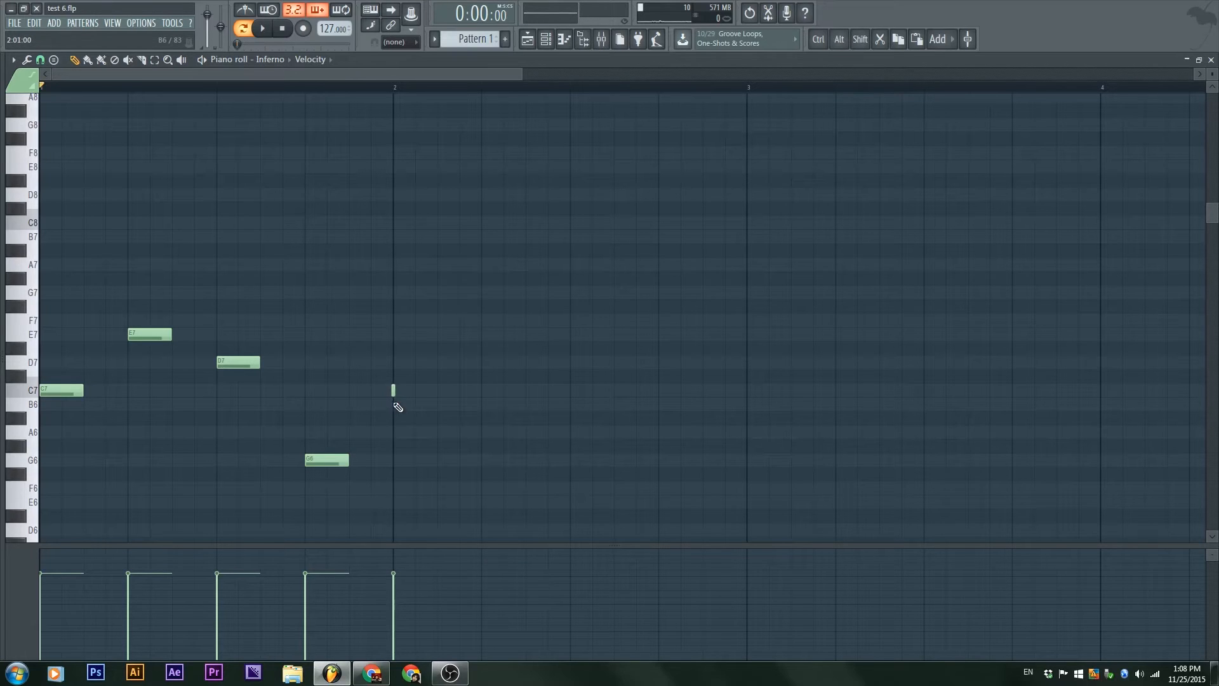
pyautogui.press('space')
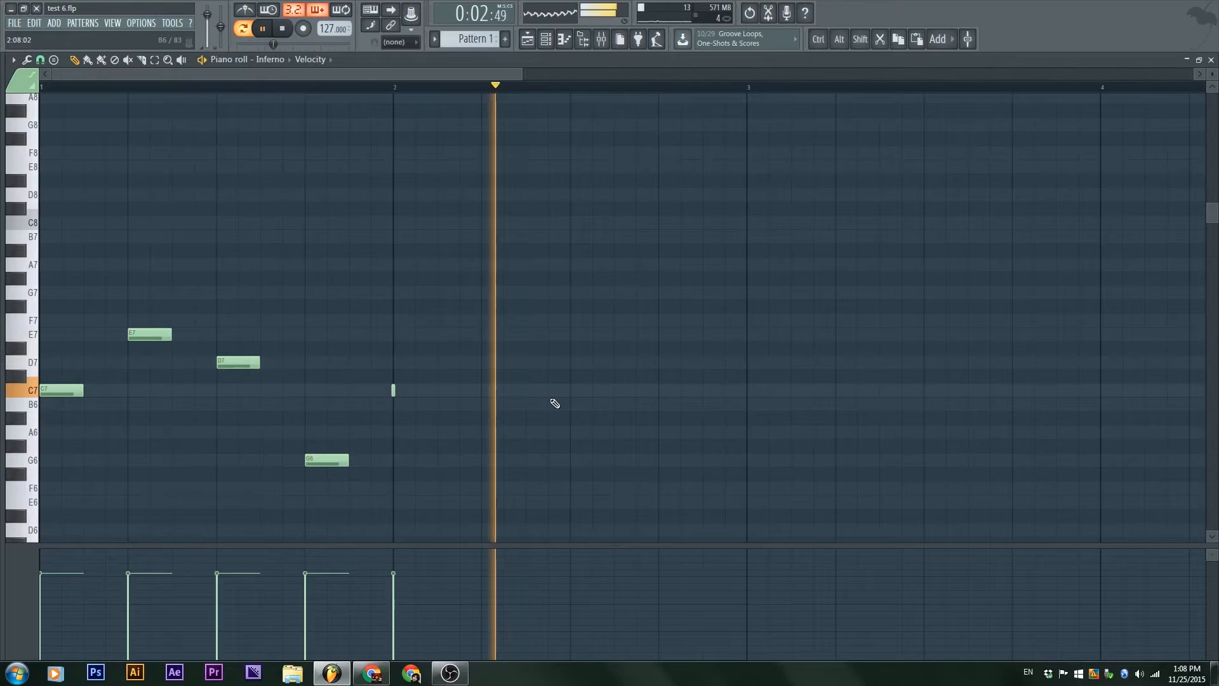
pyautogui.press('space')
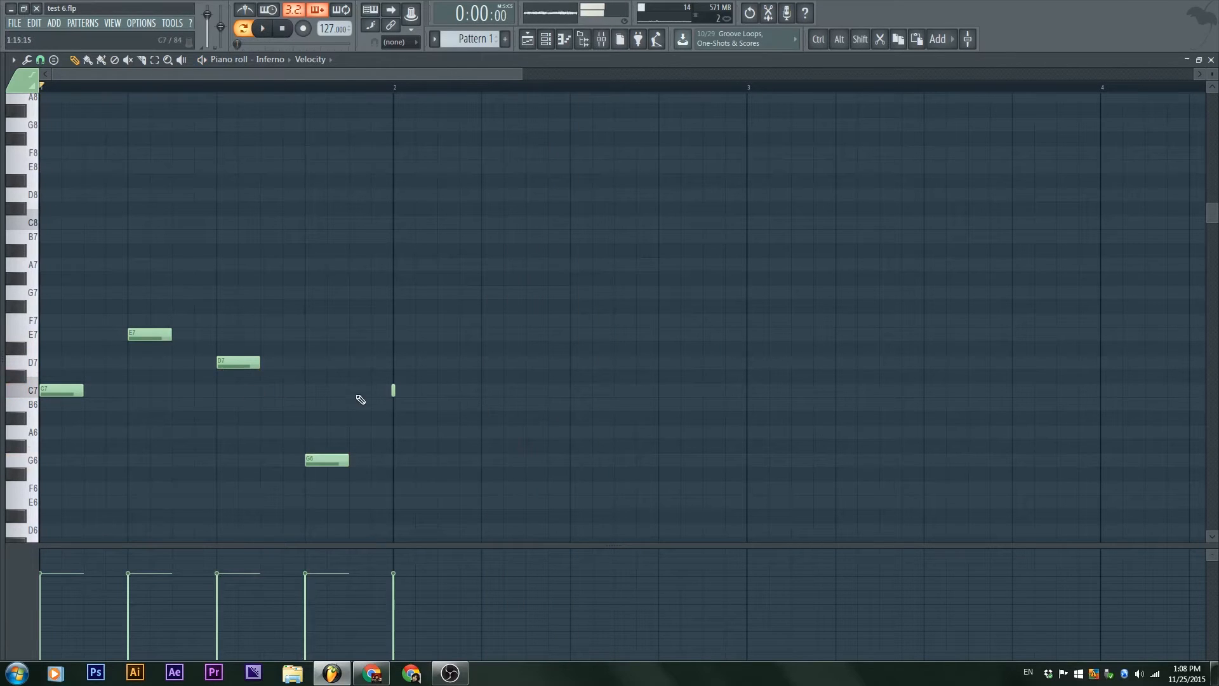
pyautogui.press('alt')
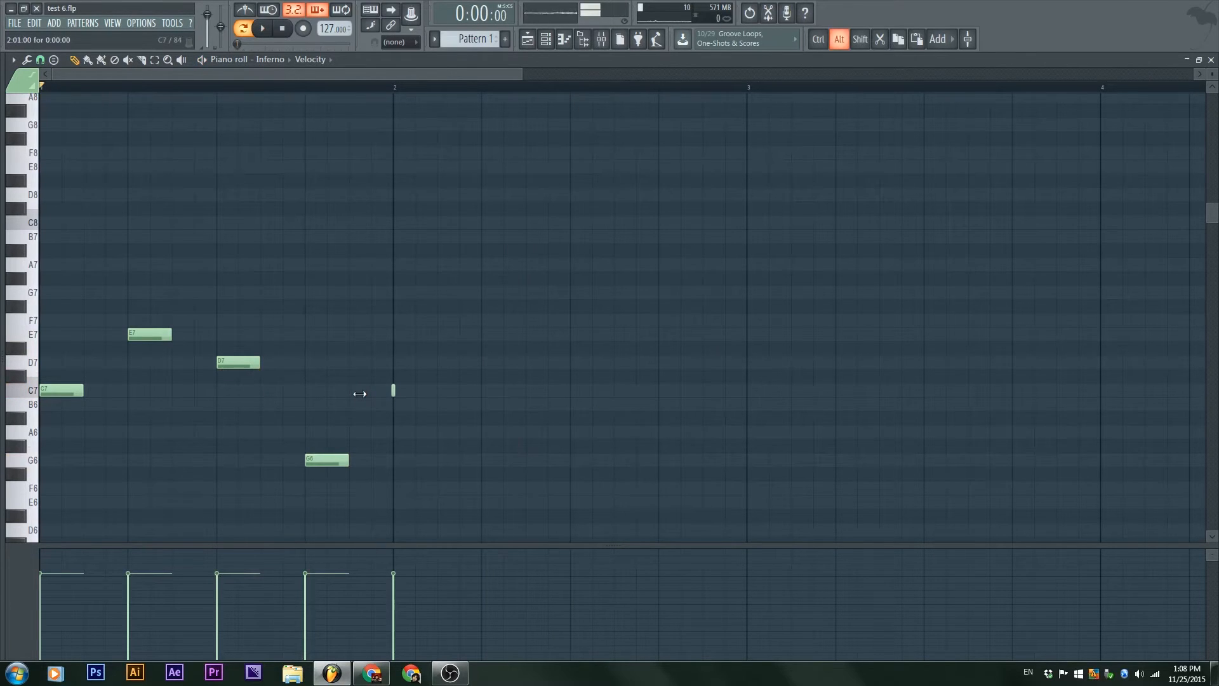
# Step: Restore the piano roll to a smaller window and toggle the channel rack's step sequencer / piano roll overview to compare Inferno's notes
pyautogui.doubleClick(498, 61)
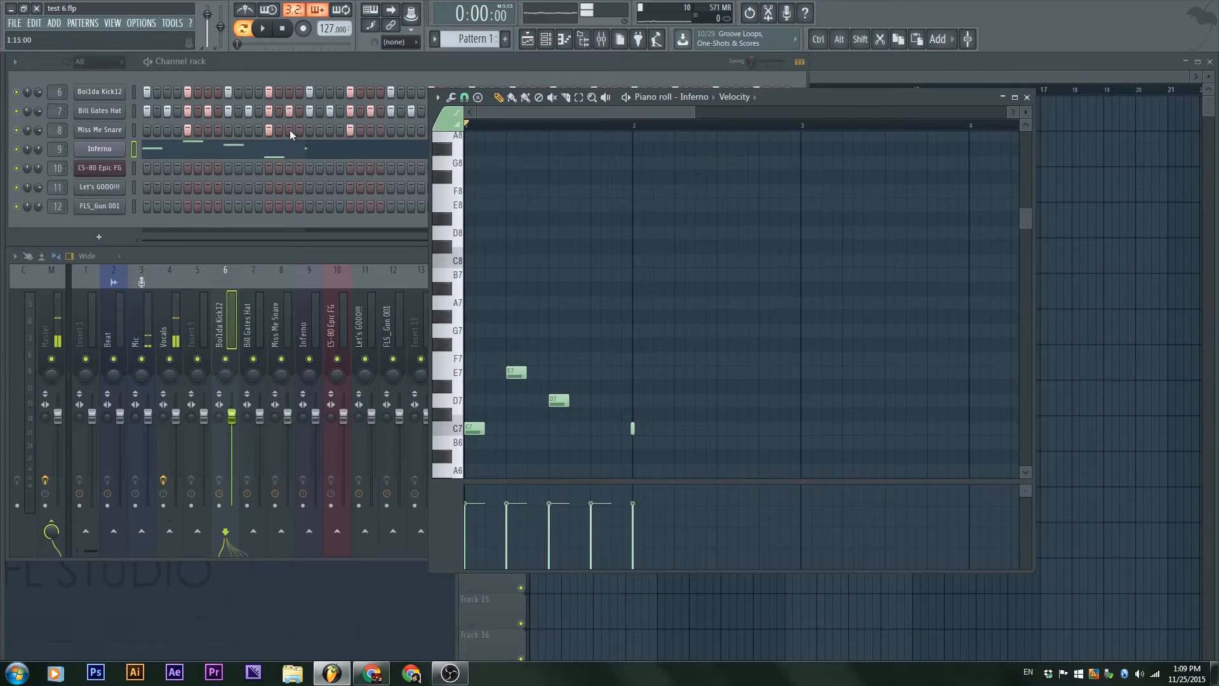
pyautogui.click(485, 65)
pyautogui.click(799, 62)
pyautogui.click(799, 62)
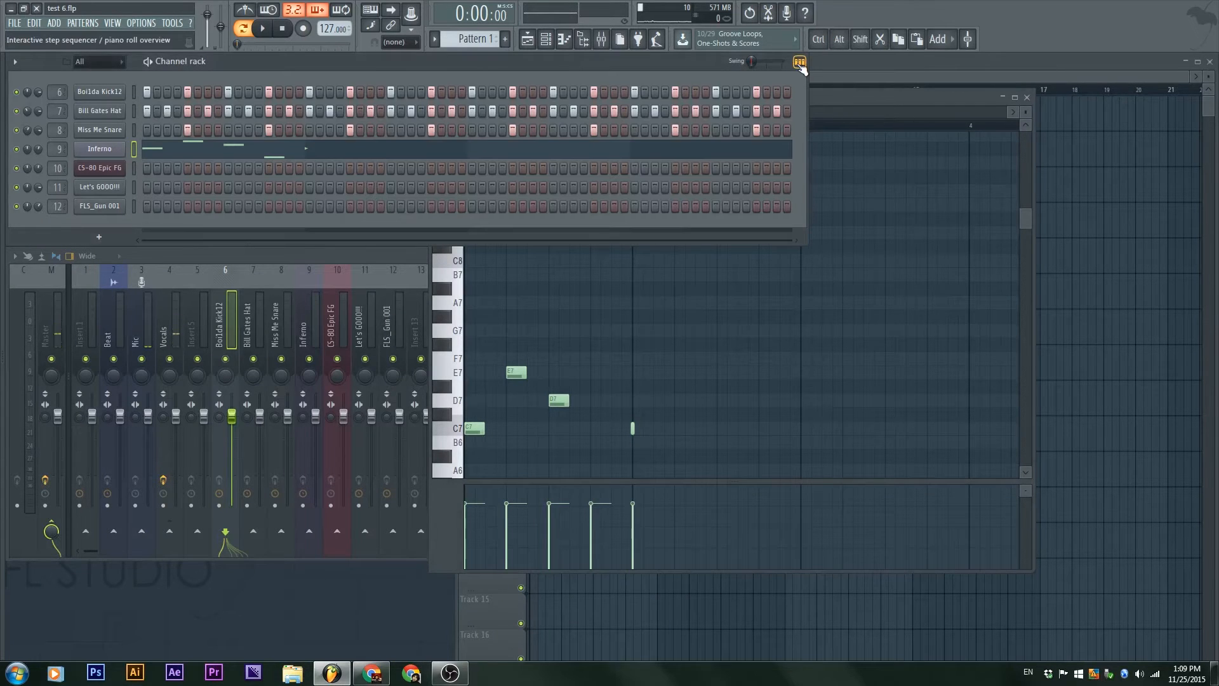
pyautogui.click(882, 99)
# Step: Lengthen the C7 note at bar 2 to about two steps to match the other notes, and maximize the piano roll
pyautogui.moveTo(642, 432)
pyautogui.mouseDown()
pyautogui.moveTo(803, 428)
pyautogui.moveTo(807, 450)
pyautogui.moveTo(631, 427)
pyautogui.moveTo(654, 439)
pyautogui.mouseUp()
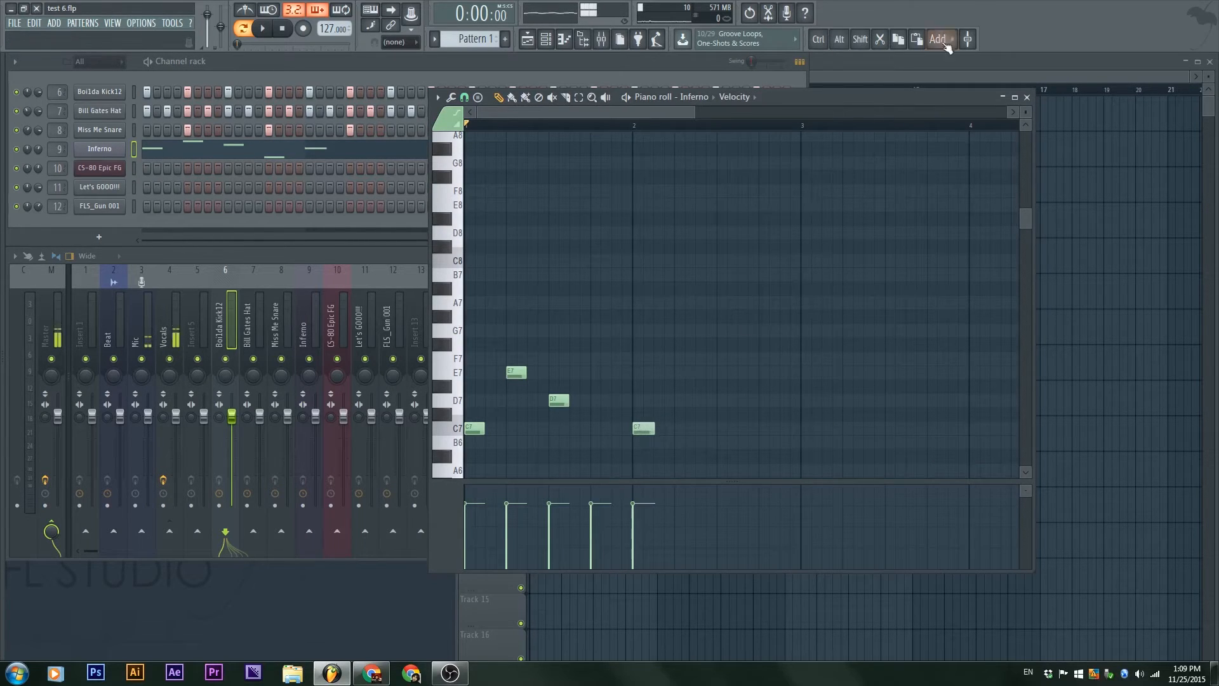
pyautogui.doubleClick(880, 98)
pyautogui.moveTo(443, 325); pyautogui.dragTo(731, 175)
pyautogui.scroll(3, 373, 292)
pyautogui.scroll(-1, 693, 247)
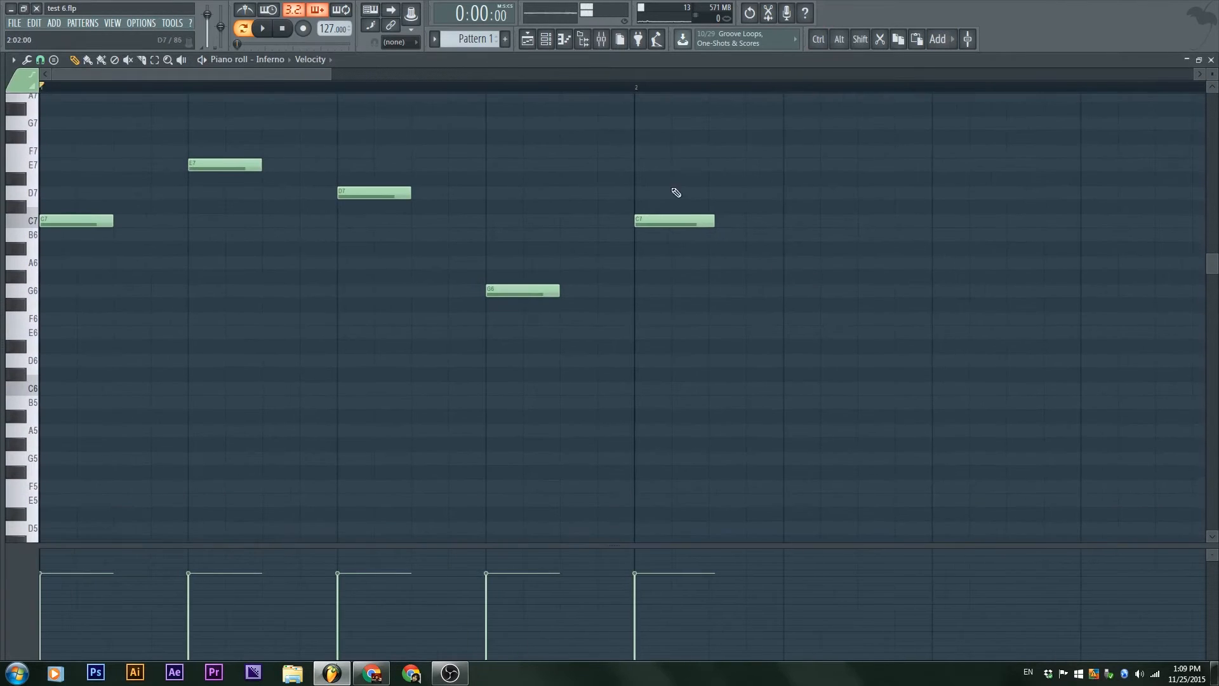
pyautogui.moveTo(714, 220); pyautogui.dragTo(711, 220)
# Step: Add an F#7 note on the second beat of bar 2, the same length as the neighbouring notes
pyautogui.scroll(5, 689, 223)
pyautogui.click(744, 226)
pyautogui.moveTo(761, 228); pyautogui.dragTo(791, 227)
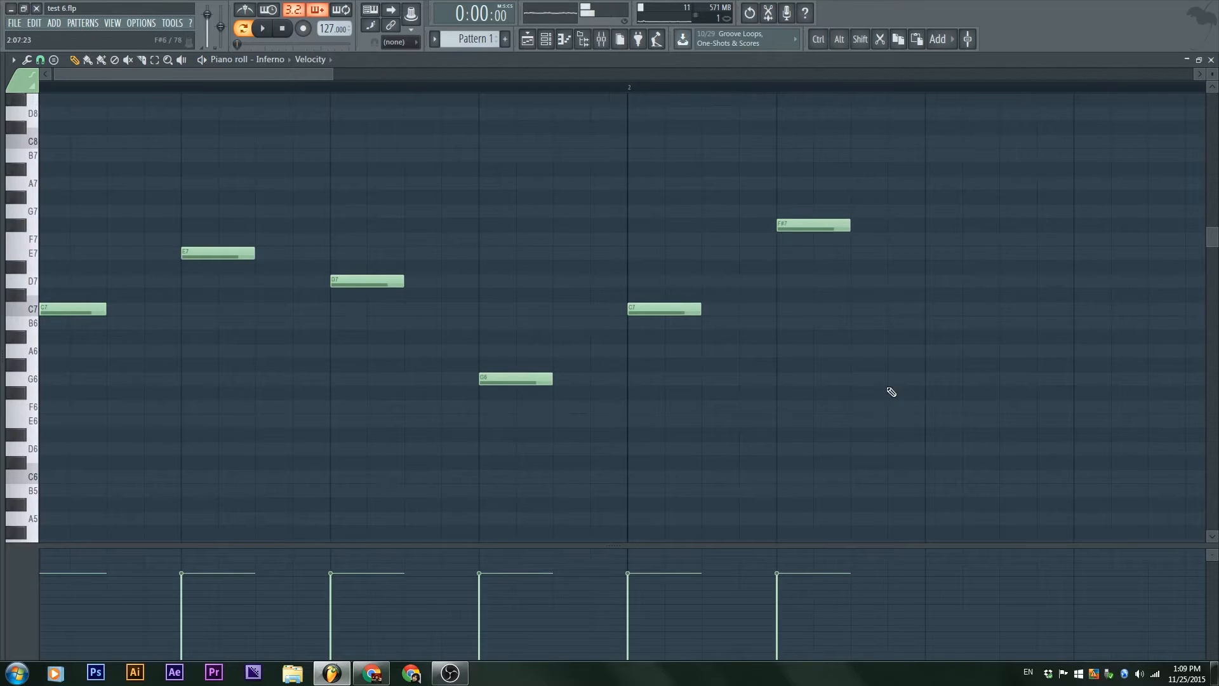
# Step: Delete the F#7 note in bar 2 and undo the deletion
pyautogui.scroll(-4, 891, 392)
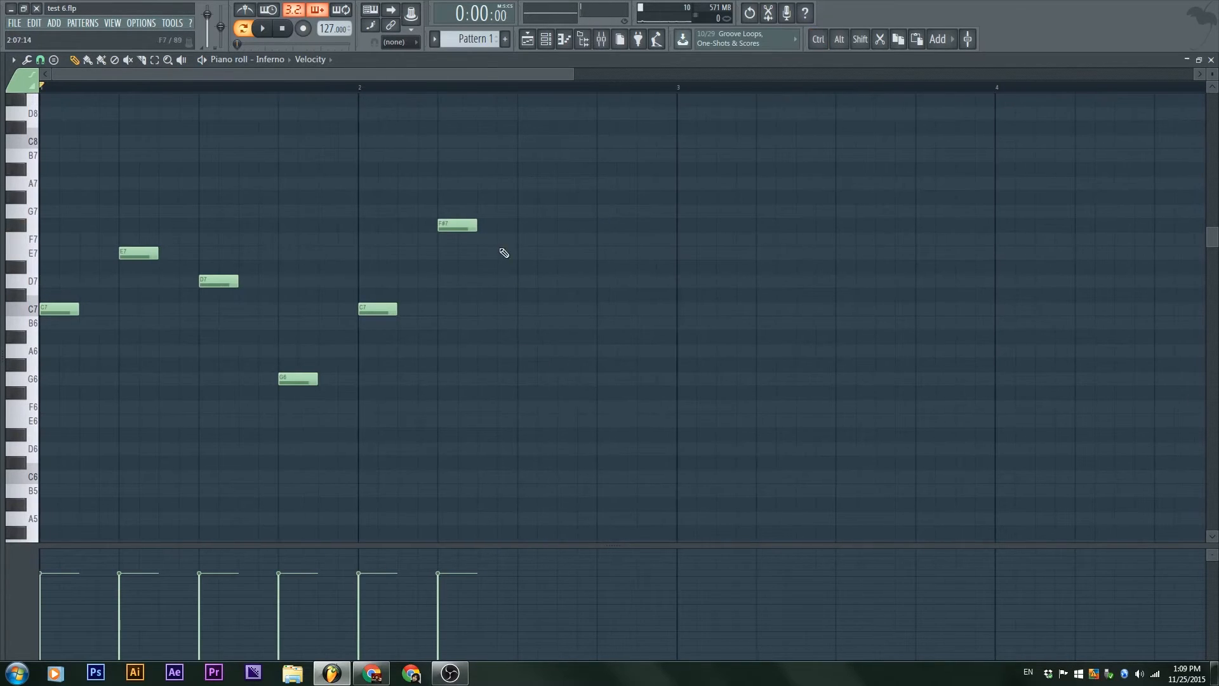
pyautogui.rightClick(472, 225)
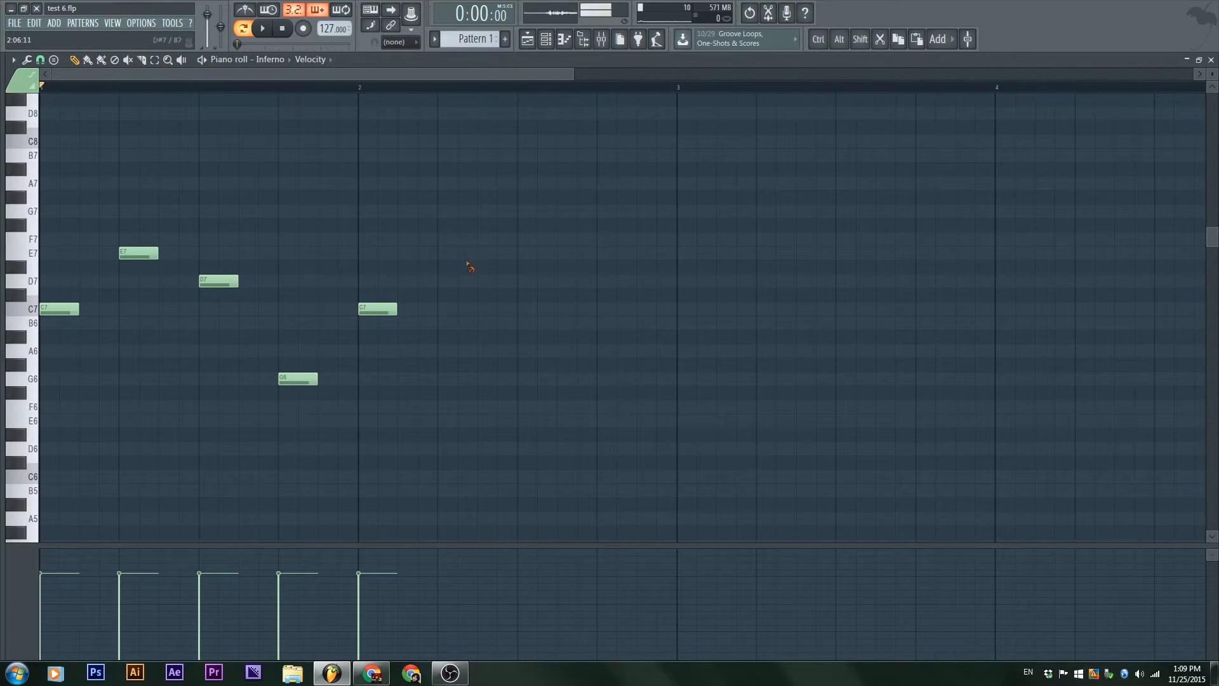
pyautogui.hotkey('ctrl', 'z')
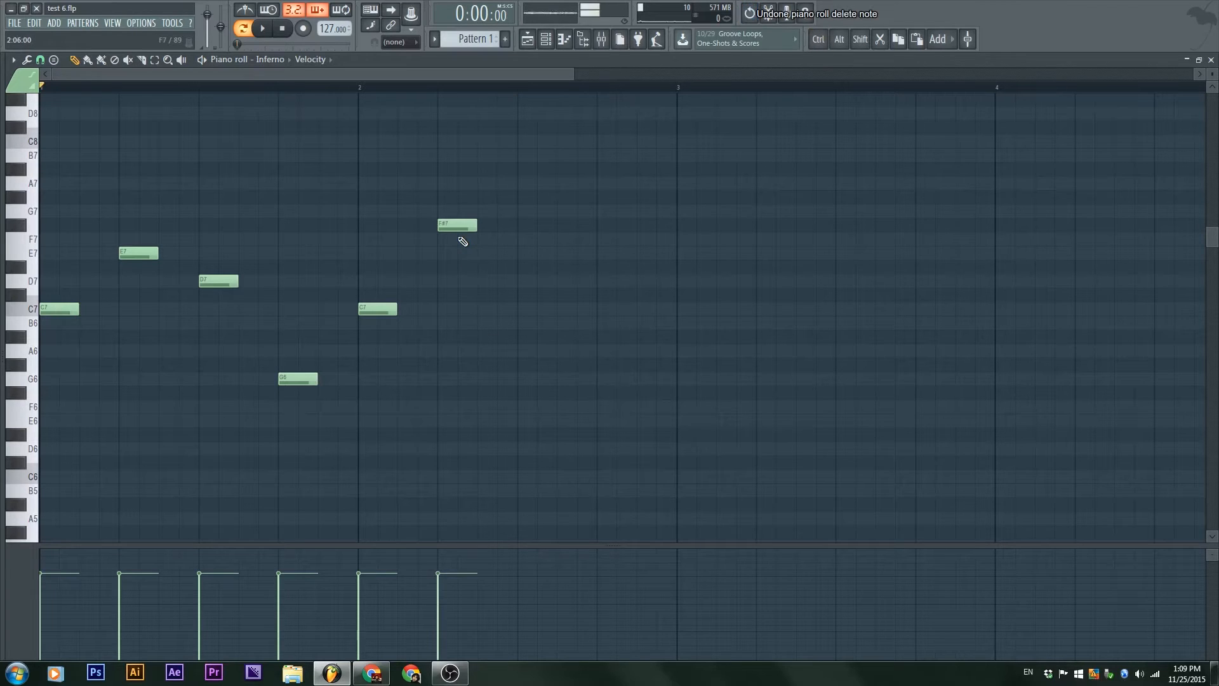
# Step: Select the C7 and F#7 notes in bar 2, paste a copy of them, and delete the pasted notes
pyautogui.press('ctrl')
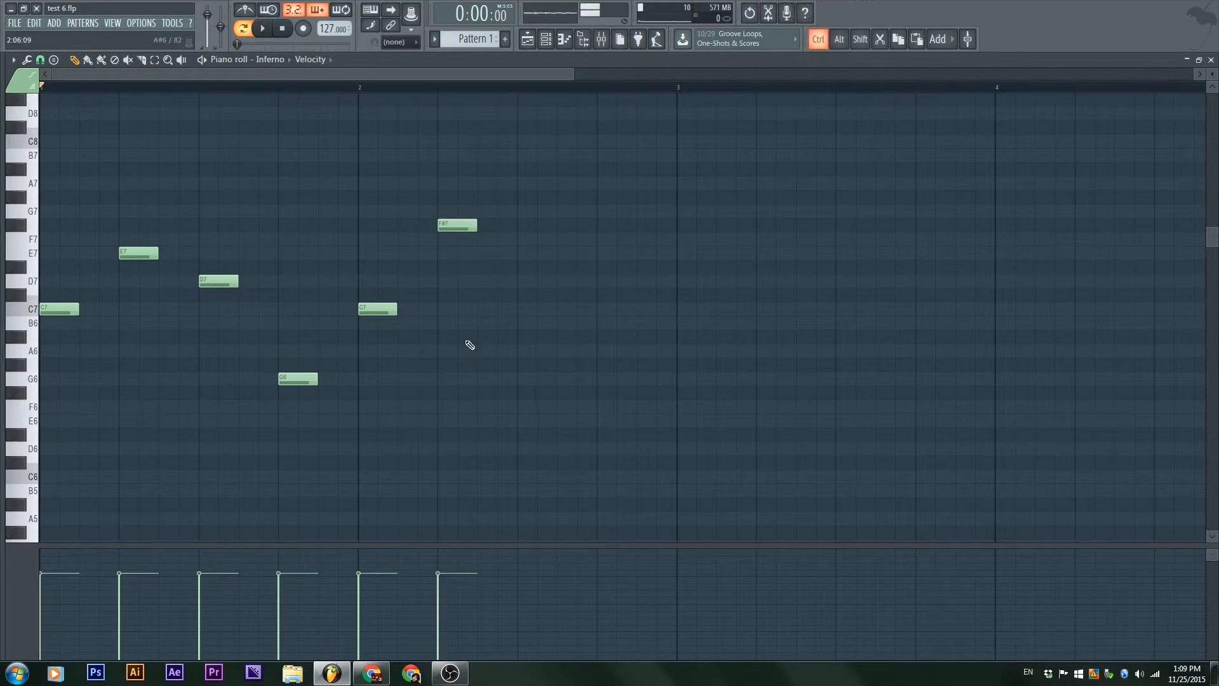
pyautogui.moveTo(495, 398); pyautogui.dragTo(365, 153)
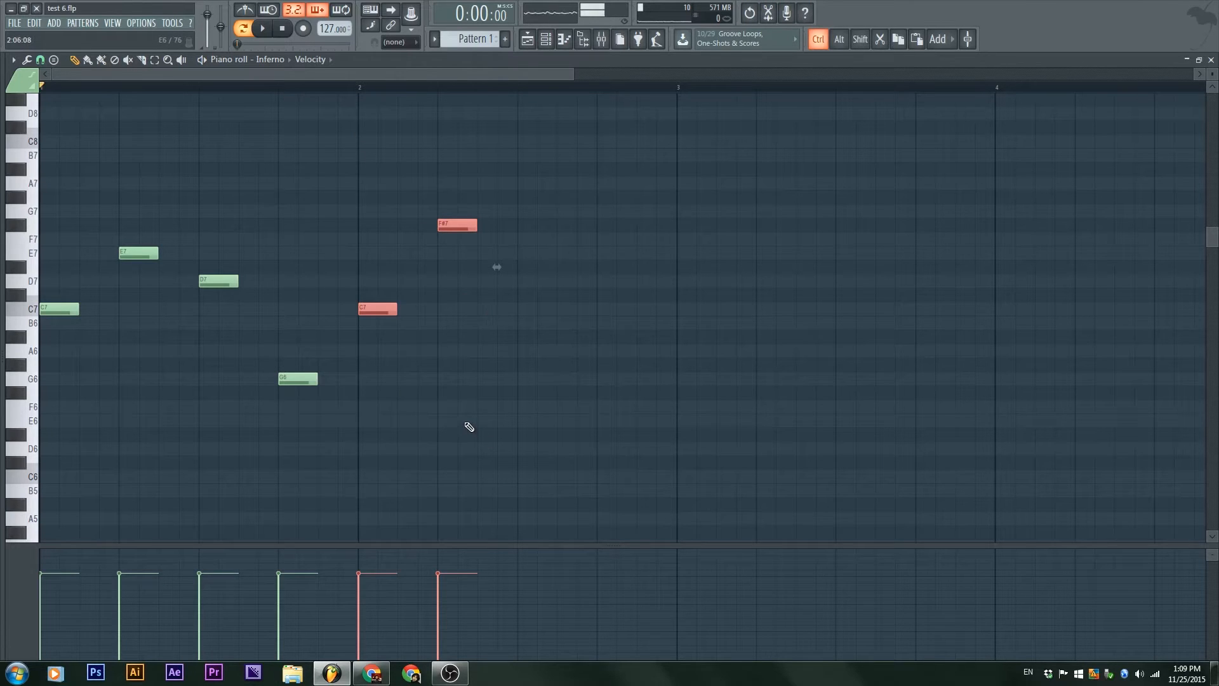
pyautogui.hotkey('ctrl', 'v')
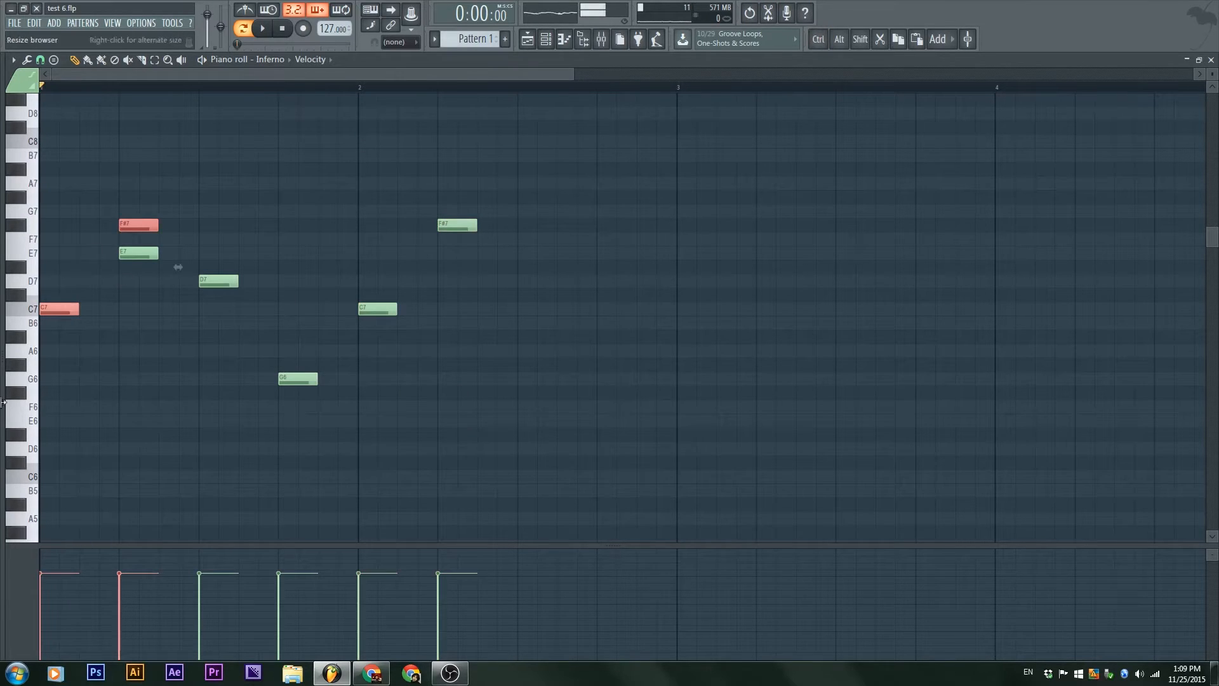
pyautogui.moveTo(45, 313); pyautogui.dragTo(617, 306)
pyautogui.press('Delete')
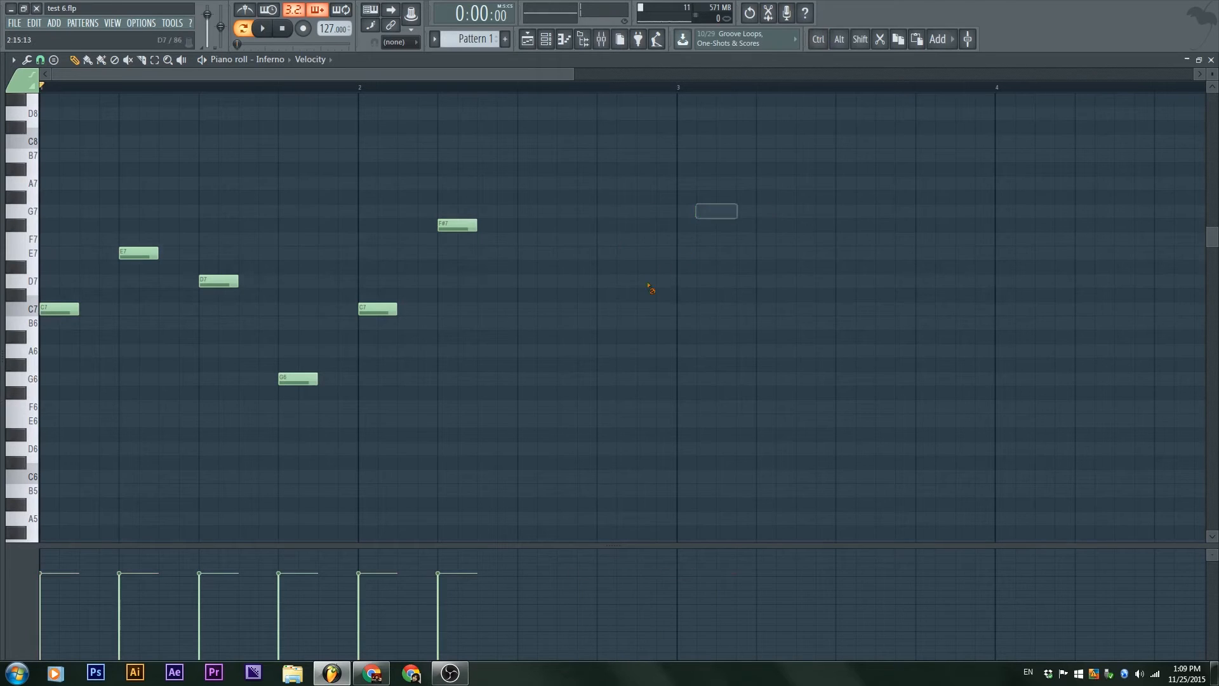
# Step: Duplicate the C7 and F#7 pair into the second half of bar 2, and copy all four notes to bar 3
pyautogui.press('ctrl')
pyautogui.moveTo(518, 314); pyautogui.dragTo(400, 191)
pyautogui.press('shift')
pyautogui.moveTo(360, 309); pyautogui.dragTo(520, 310)
pyautogui.press('ctrl')
pyautogui.moveTo(657, 400); pyautogui.dragTo(375, 209)
pyautogui.press('shift')
pyautogui.moveTo(381, 311); pyautogui.dragTo(708, 321)
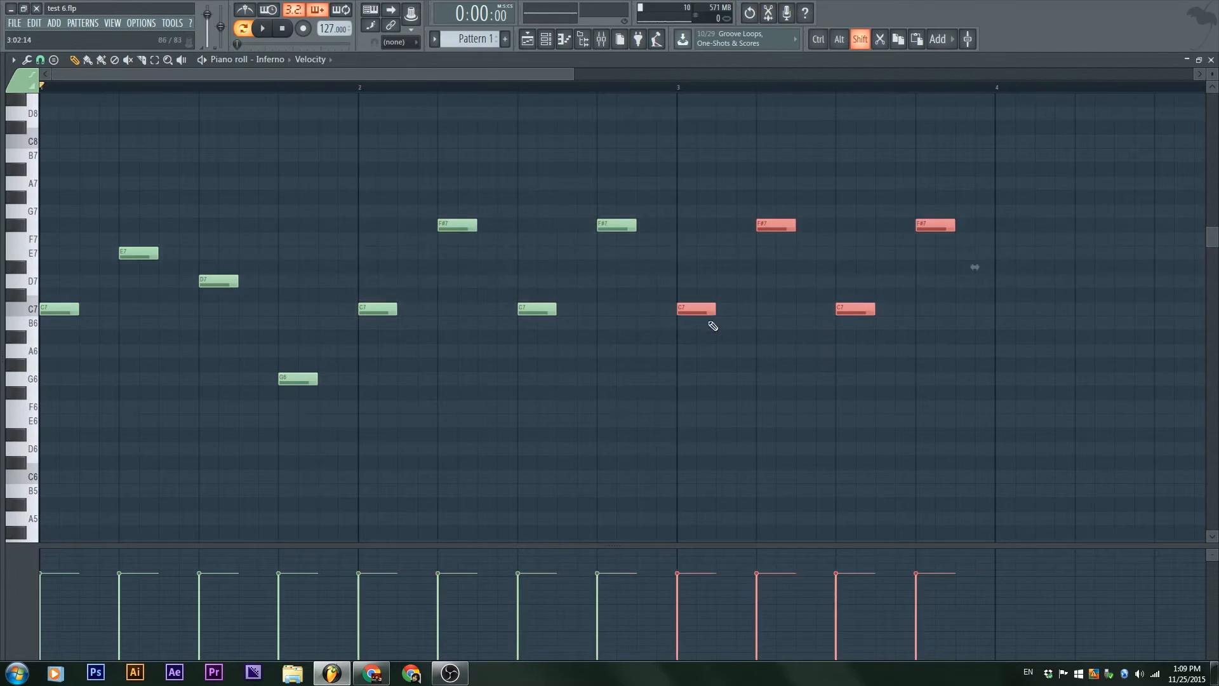
# Step: Copy the four-note C7 and F#7 figure into bar 4 and deselect the notes
pyautogui.press('ctrl')
pyautogui.scroll(-4, 741, 373)
pyautogui.scroll(-1, 718, 408)
pyautogui.moveTo(553, 372); pyautogui.dragTo(351, 218)
pyautogui.press('shift')
pyautogui.moveTo(340, 326); pyautogui.dragTo(485, 327)
pyautogui.click(520, 404)
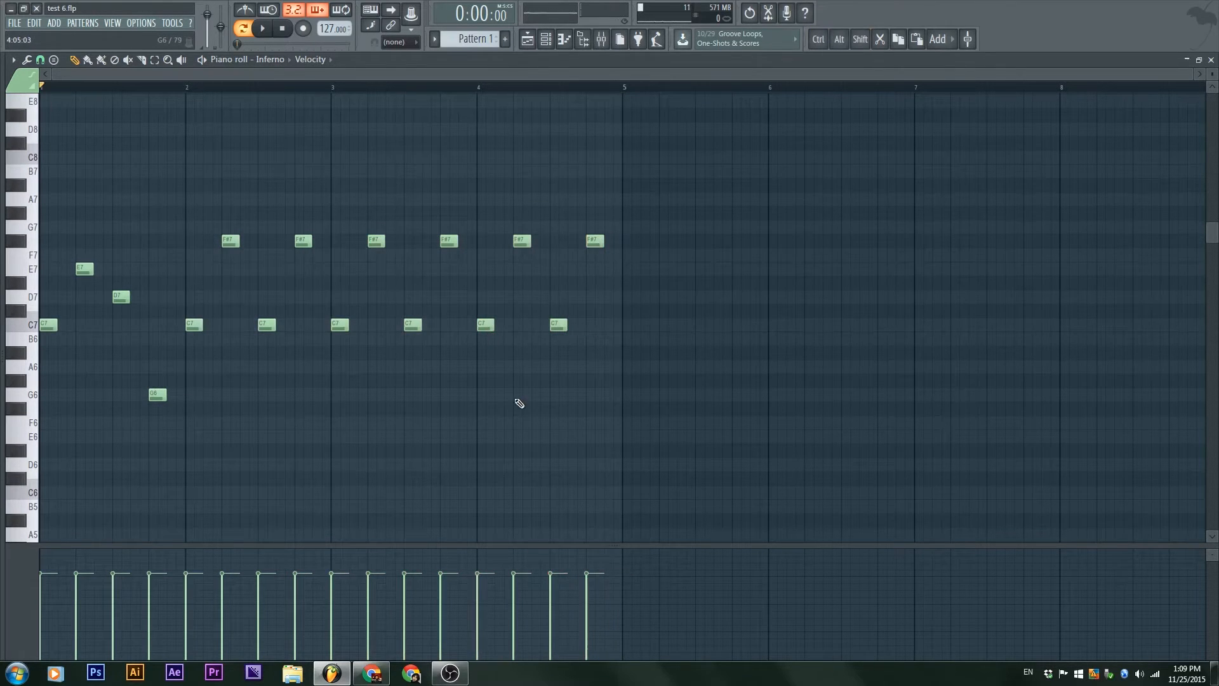
# Step: Switch the piano roll between its smaller and maximized window, and play the pattern to hear the repeated notes
pyautogui.doubleClick(564, 68)
pyautogui.moveTo(771, 96); pyautogui.dragTo(874, 113)
pyautogui.doubleClick(882, 113)
pyautogui.press('space')
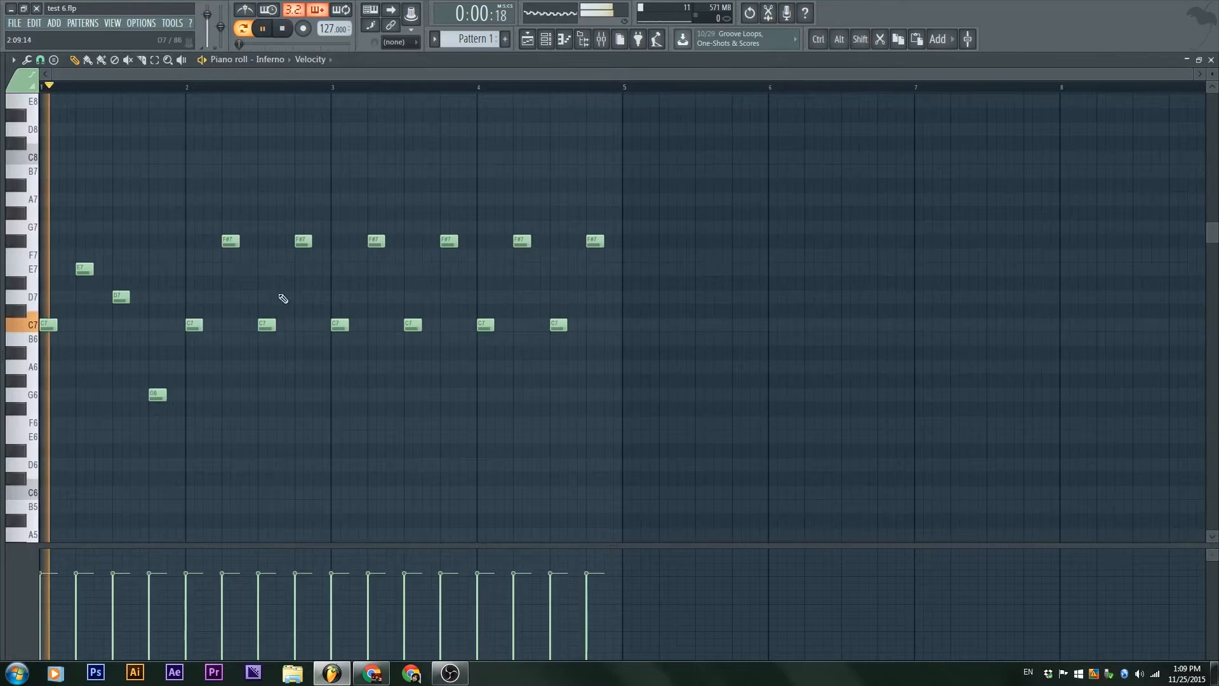
pyautogui.scroll(-2, 378, 237)
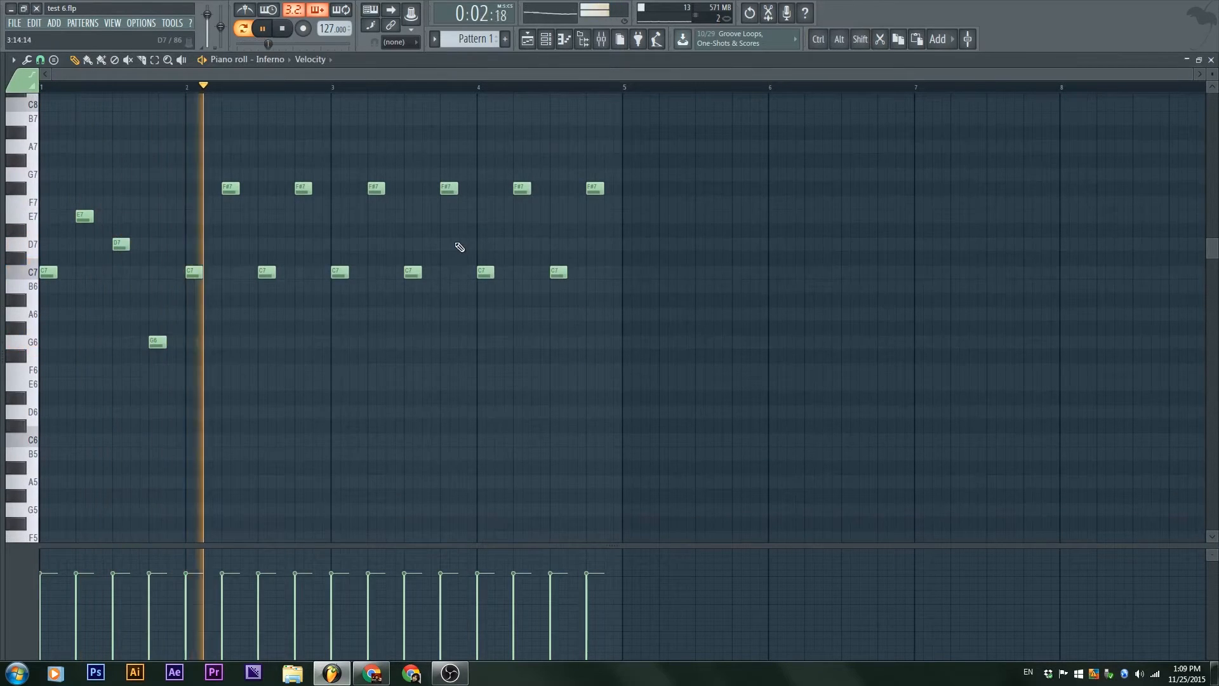
pyautogui.press('space')
# Step: Delete all Inferno notes from bar 2 onward and duplicate the first four notes into bar 2
pyautogui.moveTo(663, 316); pyautogui.dragTo(160, 129)
pyautogui.press('Delete')
pyautogui.moveTo(237, 388); pyautogui.dragTo(38, 210)
pyautogui.hotkey('ctrl', 'b')
pyautogui.moveTo(248, 301); pyautogui.dragTo(194, 301)
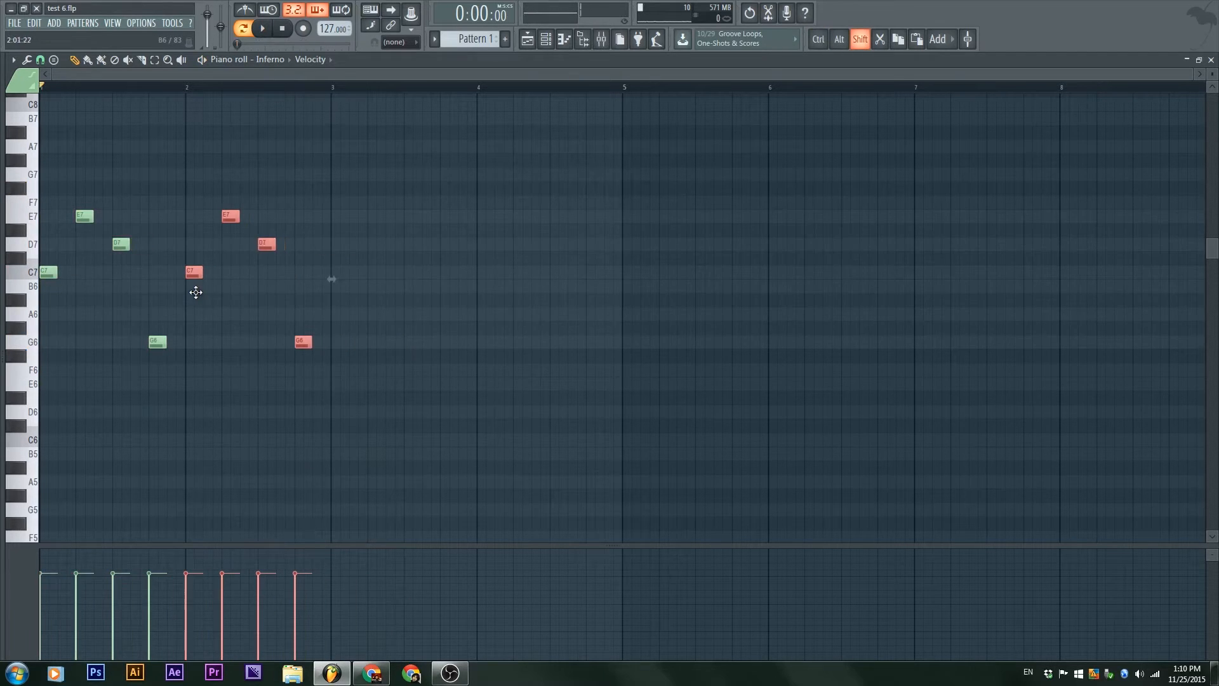
# Step: Set the snap to Bar, select all eight notes, and try adjusting them with bar snapping before undoing the change
pyautogui.click(392, 42)
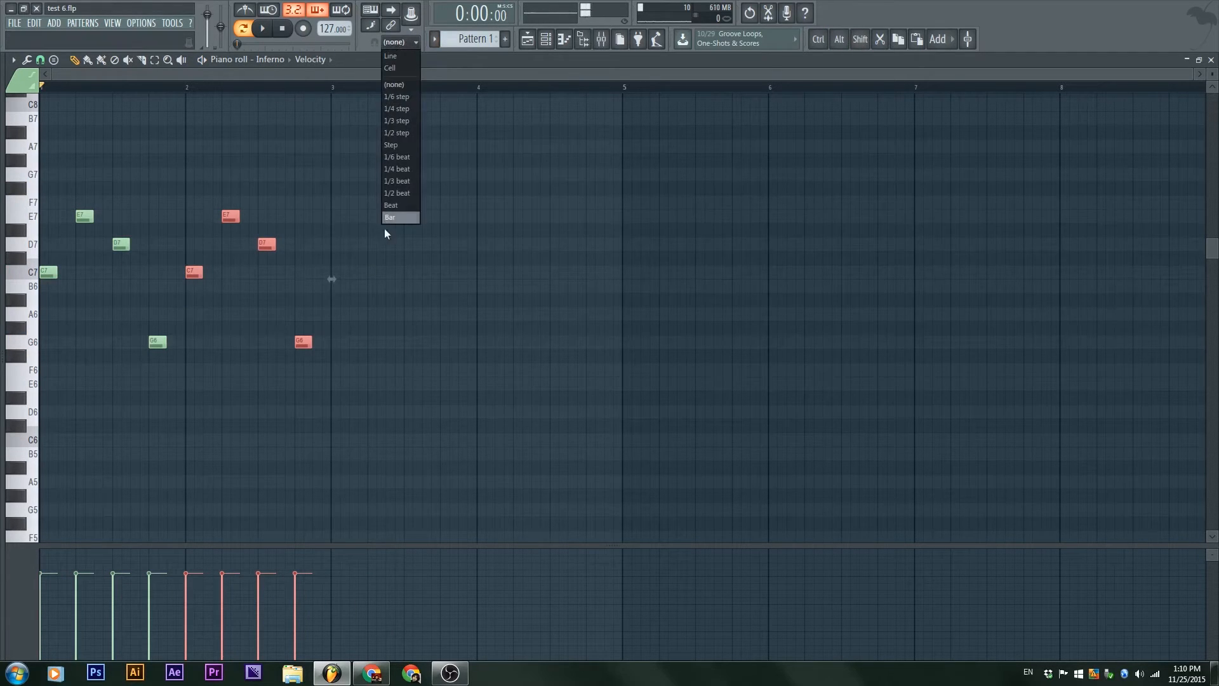
pyautogui.click(390, 220)
pyautogui.moveTo(390, 432); pyautogui.dragTo(38, 182)
pyautogui.moveTo(56, 272); pyautogui.dragTo(84, 285)
pyautogui.moveTo(580, 430); pyautogui.dragTo(38, 139)
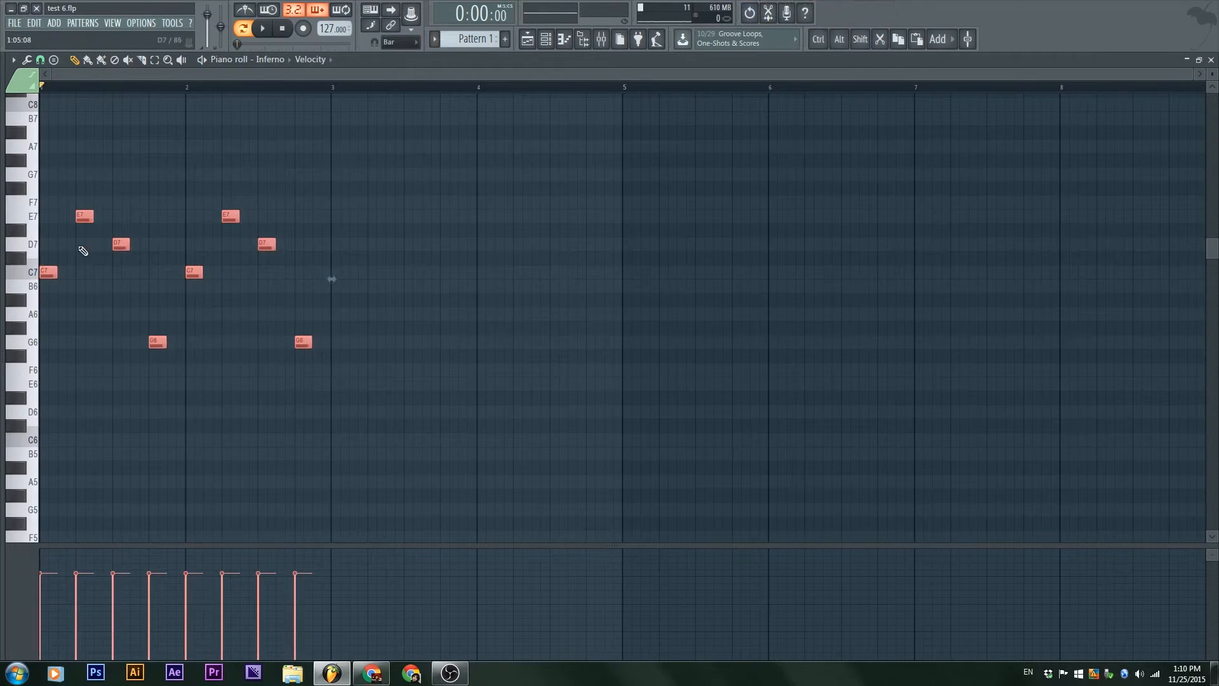
pyautogui.moveTo(56, 271); pyautogui.dragTo(35, 319)
pyautogui.hotkey('ctrl', 'z')
# Step: Stretch the eight selected notes proportionally from two bars to about four bars and deselect them
pyautogui.moveTo(444, 296); pyautogui.dragTo(643, 310)
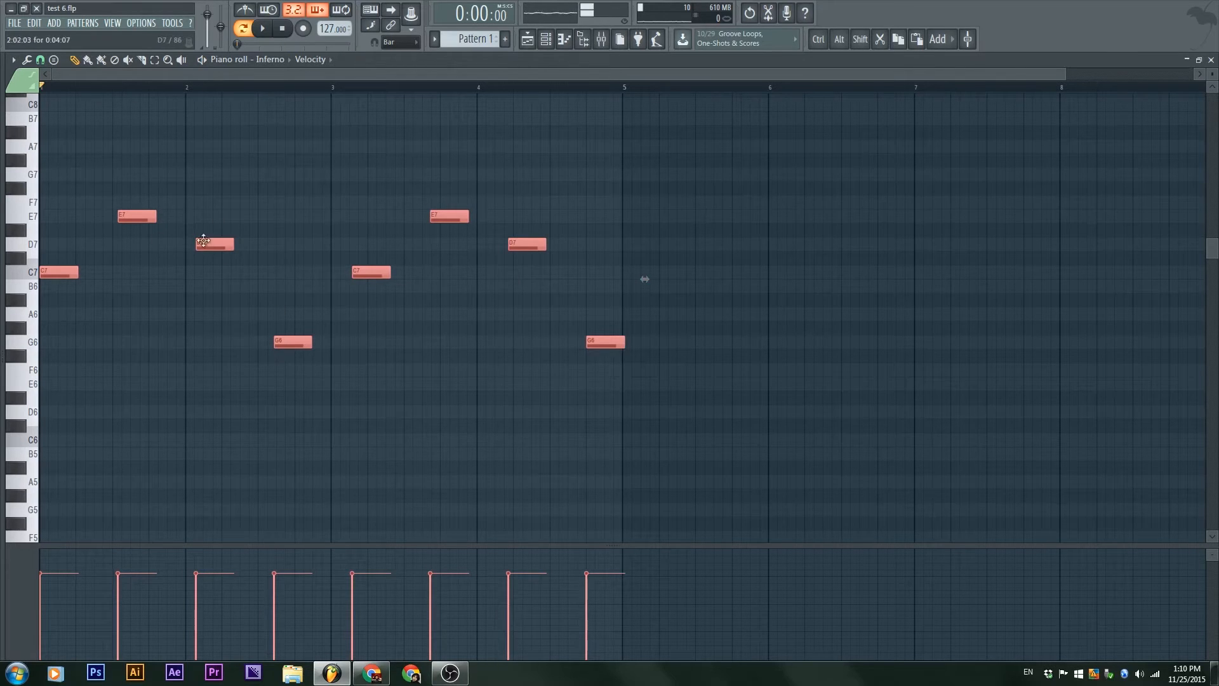
pyautogui.keyDown('ctrl'); pyautogui.click(488, 434); pyautogui.keyUp('ctrl')
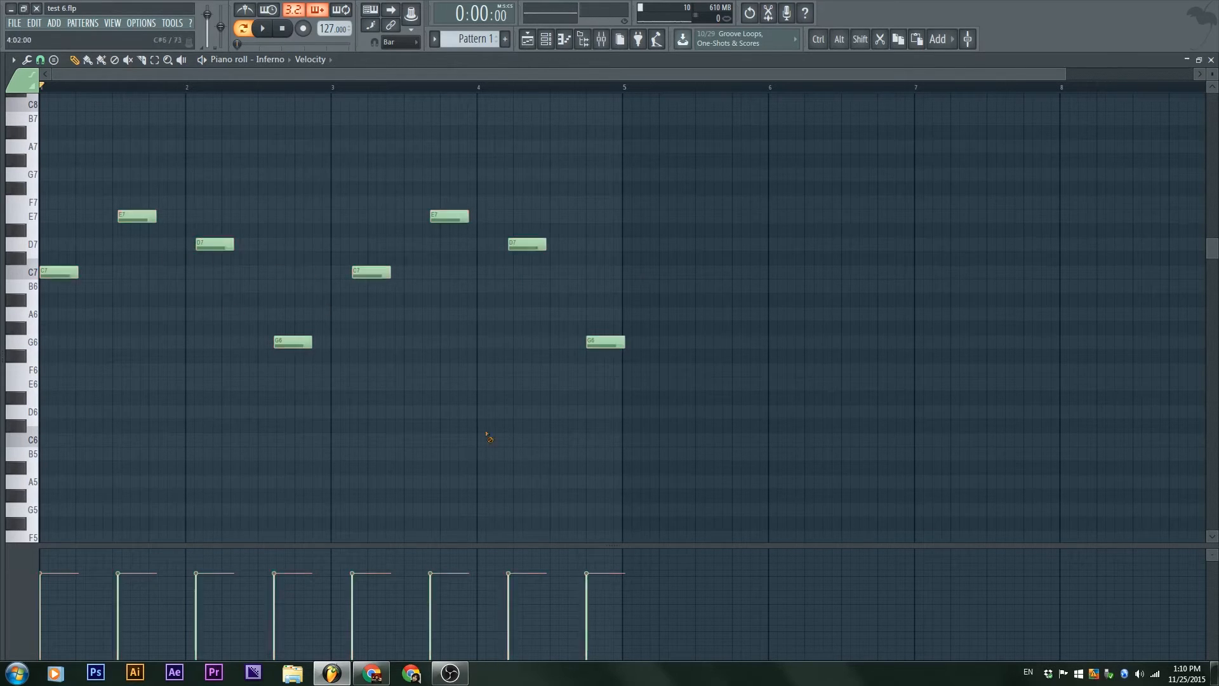
pyautogui.scroll(2, 154, 325)
pyautogui.scroll(-2, 183, 333)
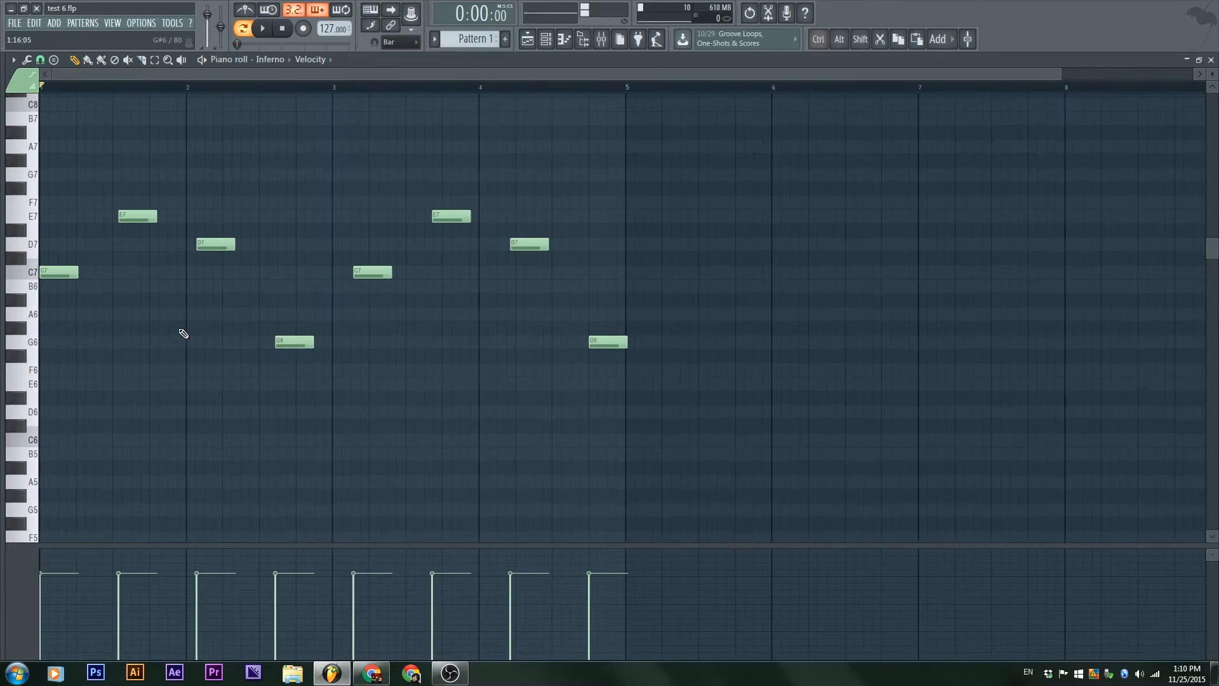
pyautogui.scroll(1, 332, 354)
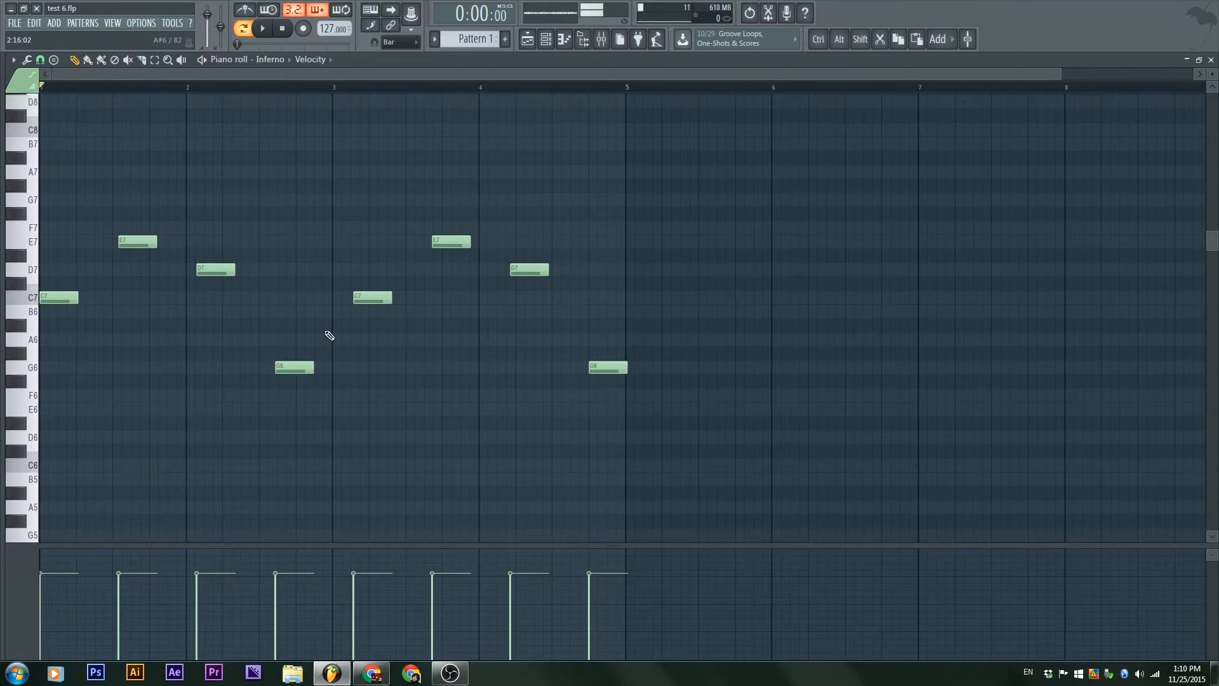
# Step: Set the piano roll snap to Main and the main snap to 1/4 beat, and quick-quantize all notes
pyautogui.click(41, 62)
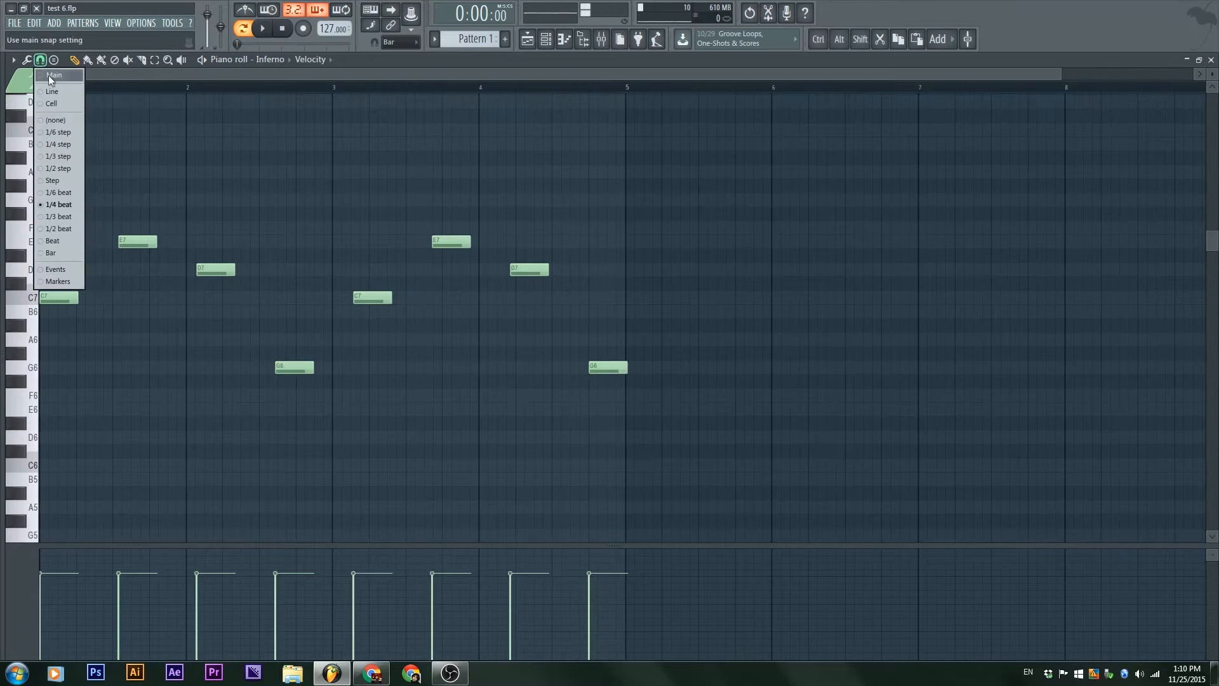
pyautogui.click(49, 75)
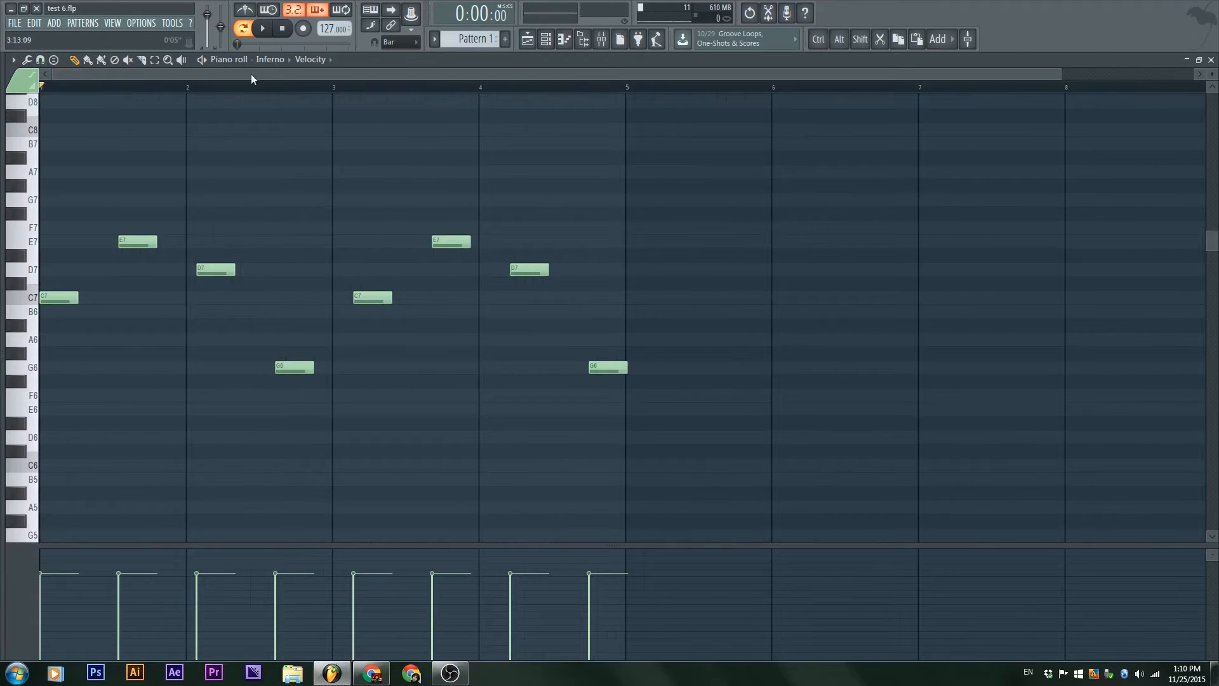
pyautogui.click(393, 42)
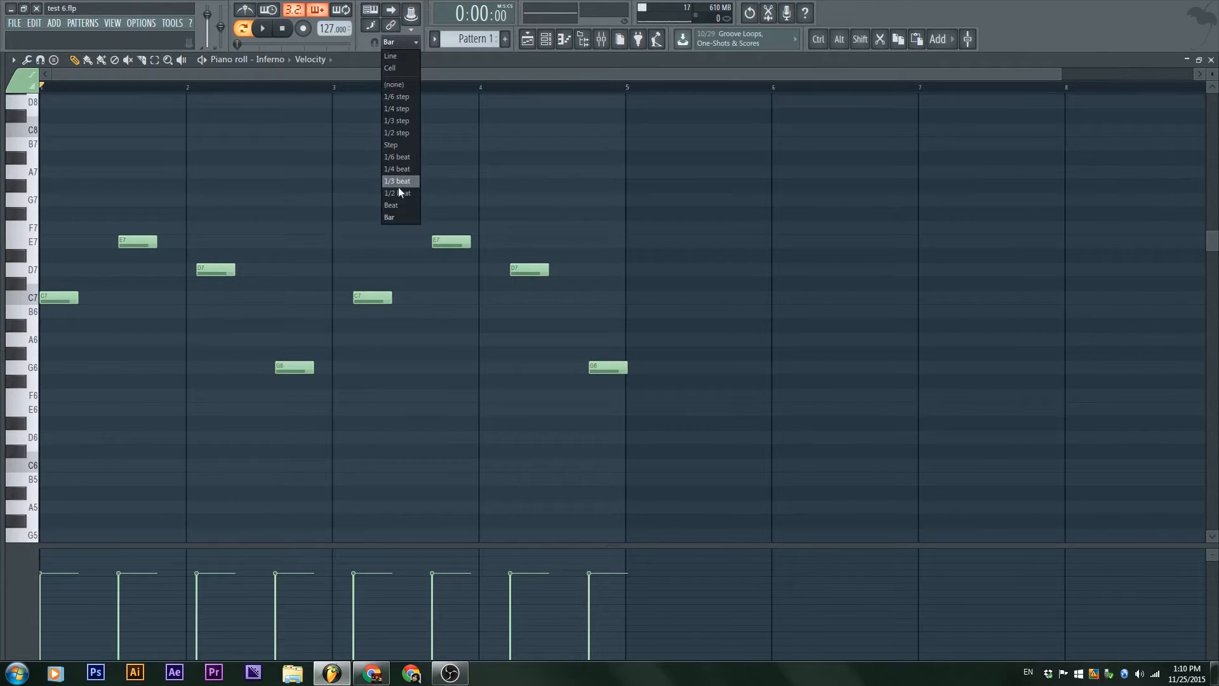
pyautogui.click(407, 169)
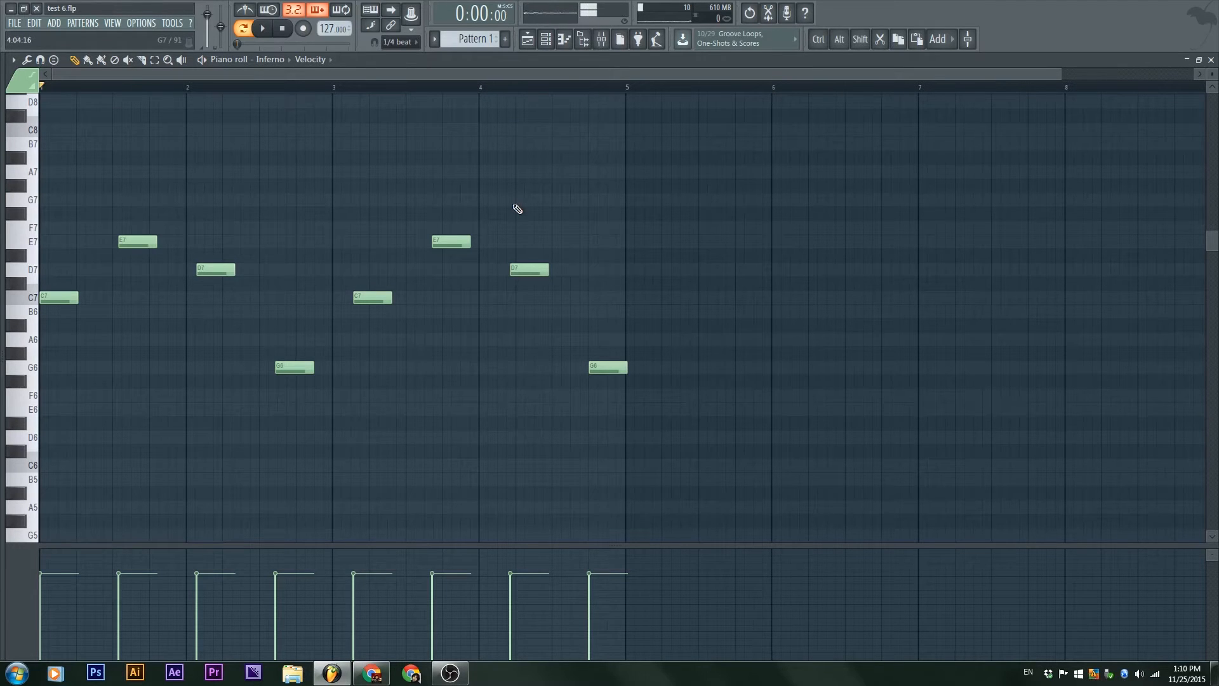
pyautogui.hotkey('ctrl', 'q')
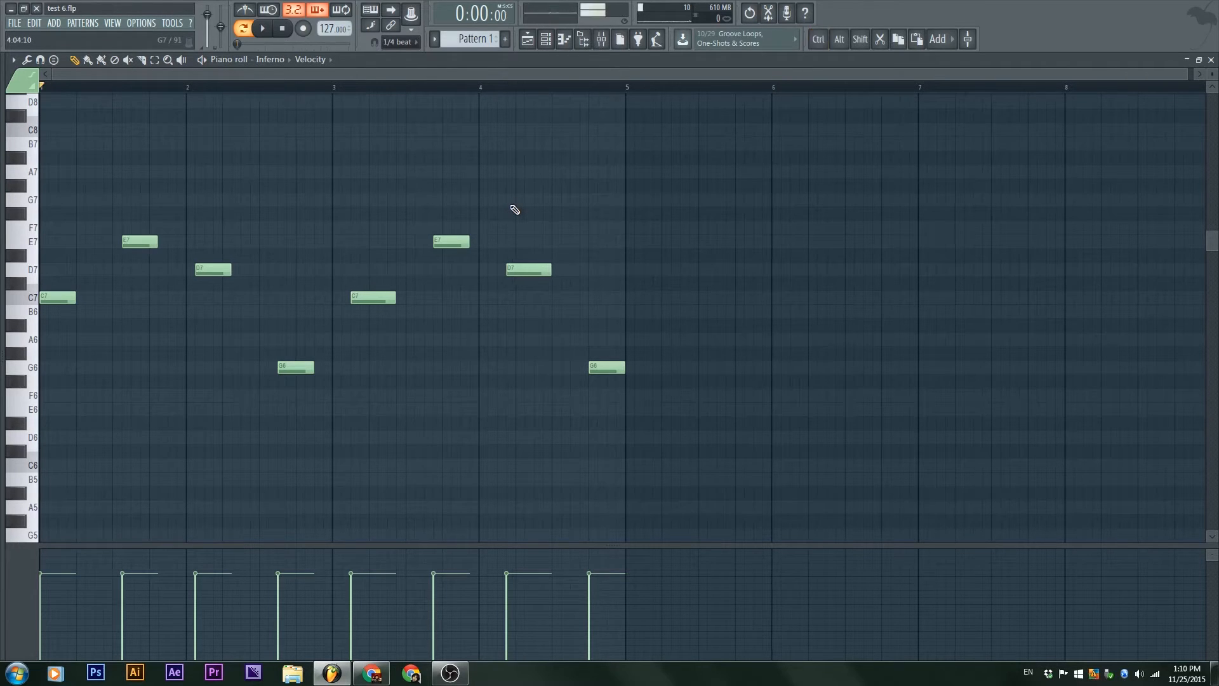
# Step: Set the main snap to Beat and quick-quantize the melody notes to the beat grid
pyautogui.scroll(4, 38, 316)
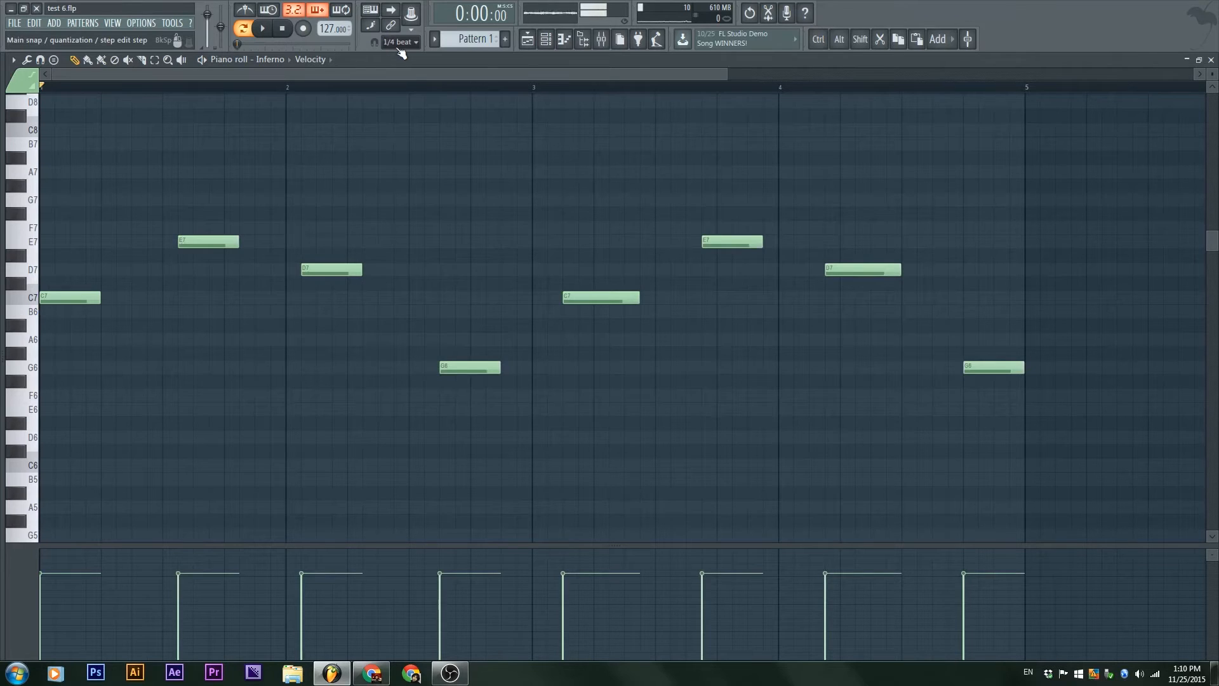
pyautogui.click(404, 44)
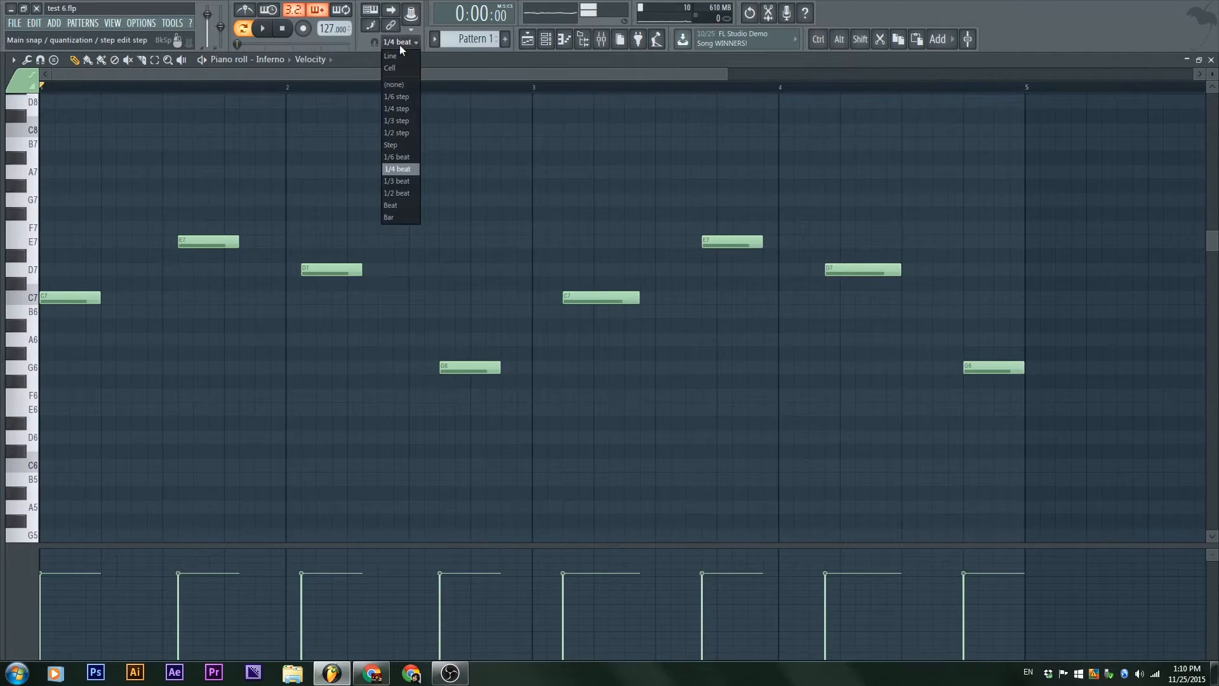
pyautogui.click(393, 206)
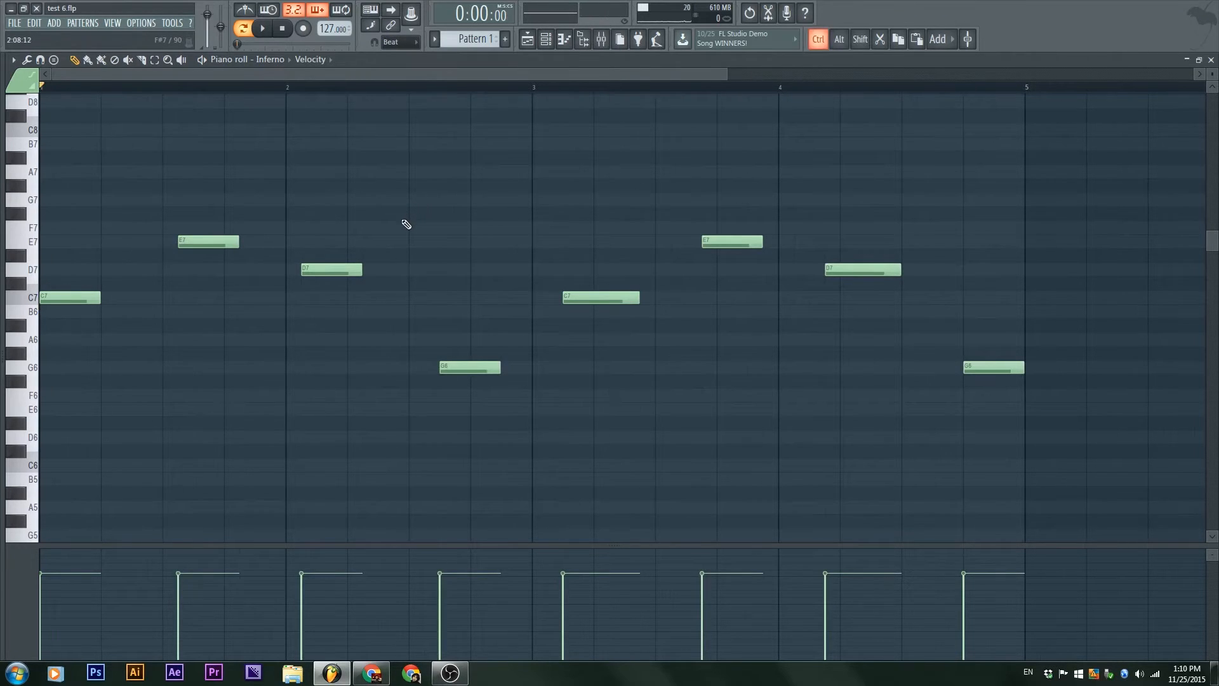
pyautogui.hotkey('ctrl', 'q')
pyautogui.click(193, 245)
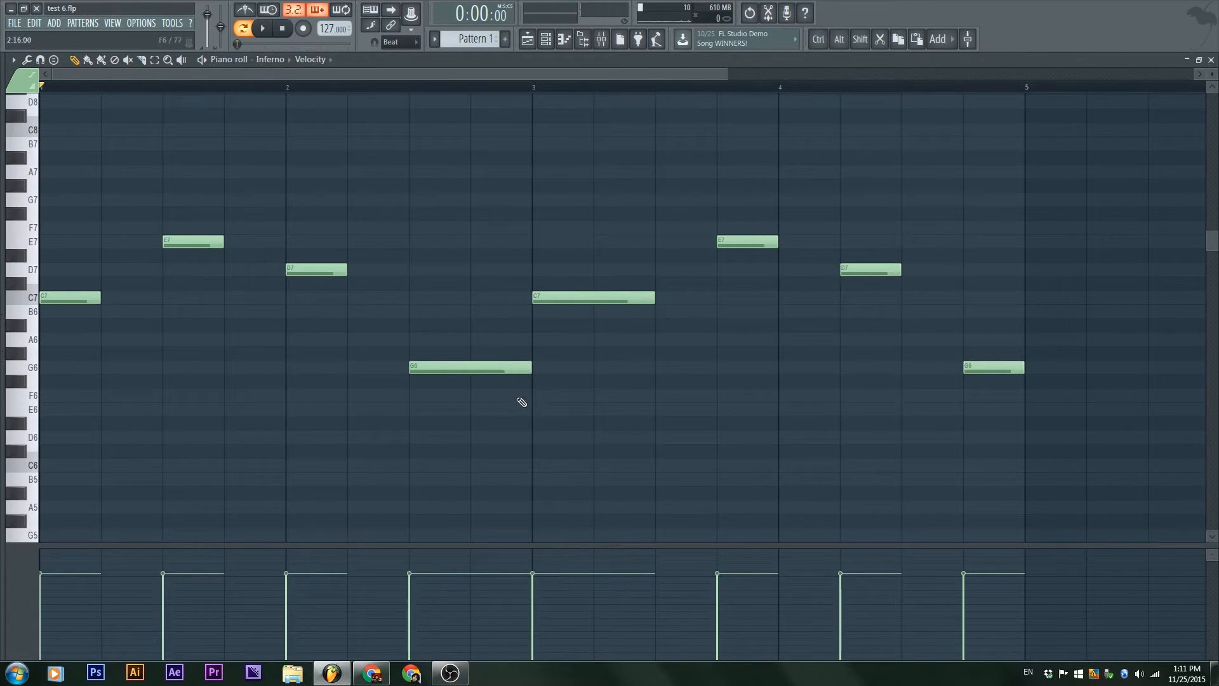
# Step: Slice the two-beat G6 and C7 notes in half and delete the second half of each
pyautogui.moveTo(474, 446); pyautogui.dragTo(472, 260)
pyautogui.rightClick(512, 368)
pyautogui.moveTo(597, 351); pyautogui.dragTo(617, 247)
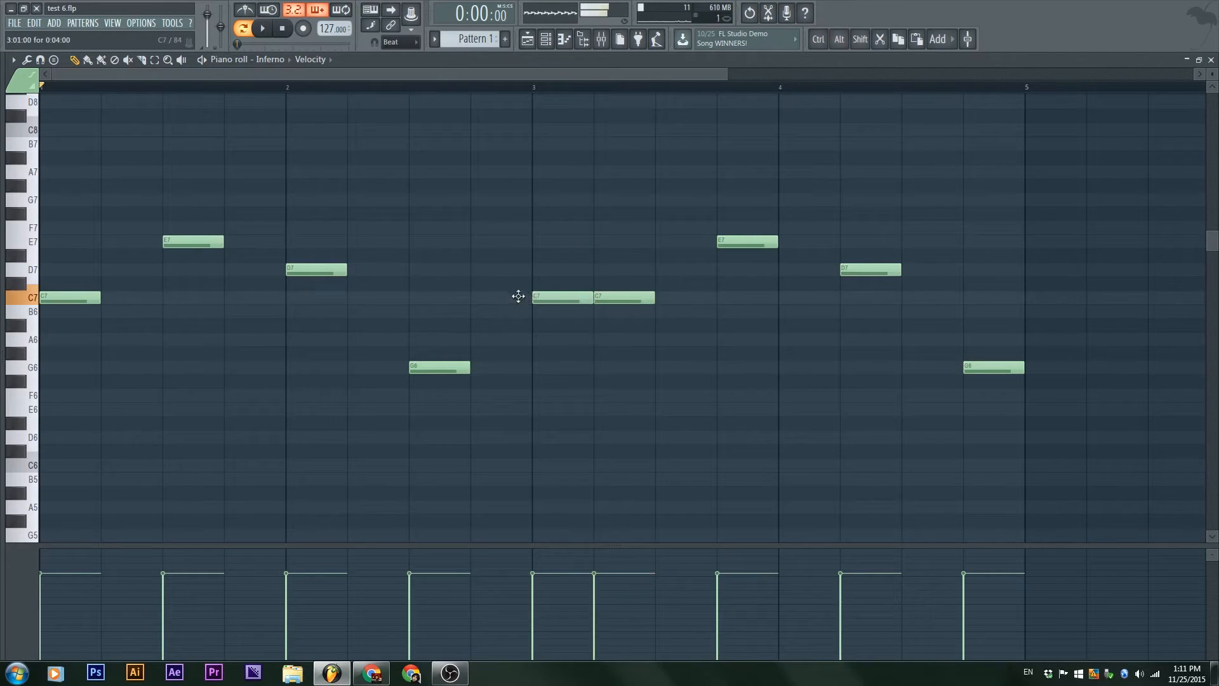
pyautogui.press('Delete')
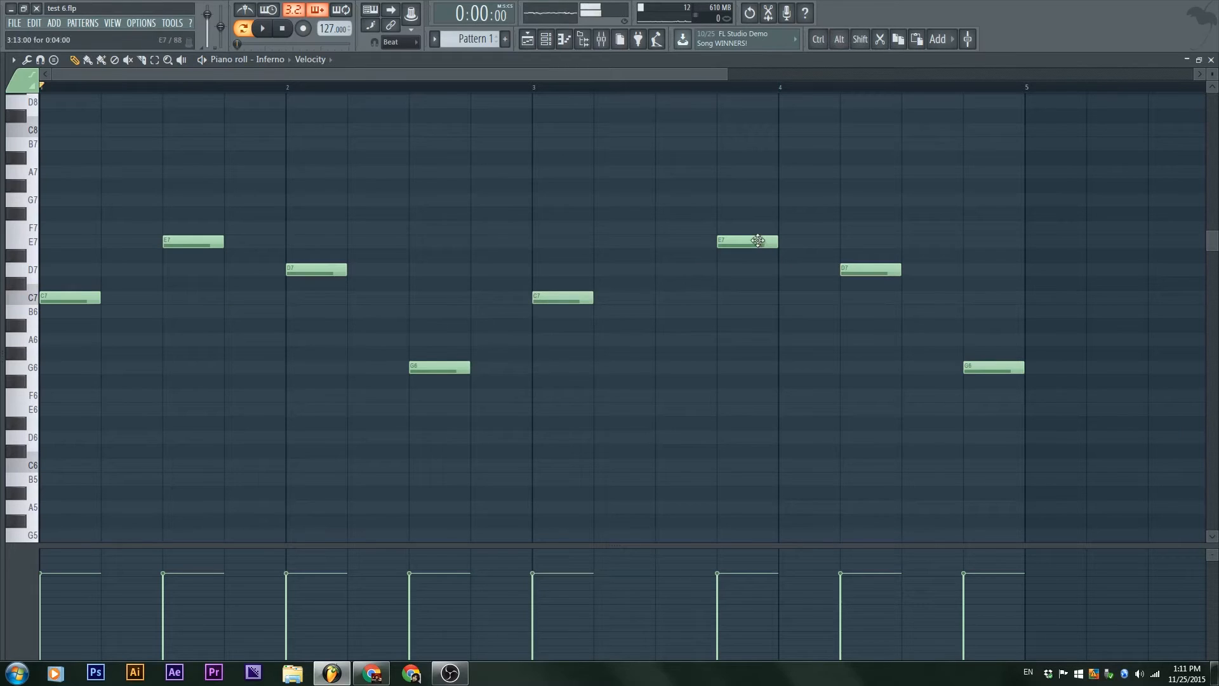
# Step: Move the last three notes (E7, D7 and G6) one beat earlier and deselect them
pyautogui.moveTo(991, 432); pyautogui.dragTo(735, 178)
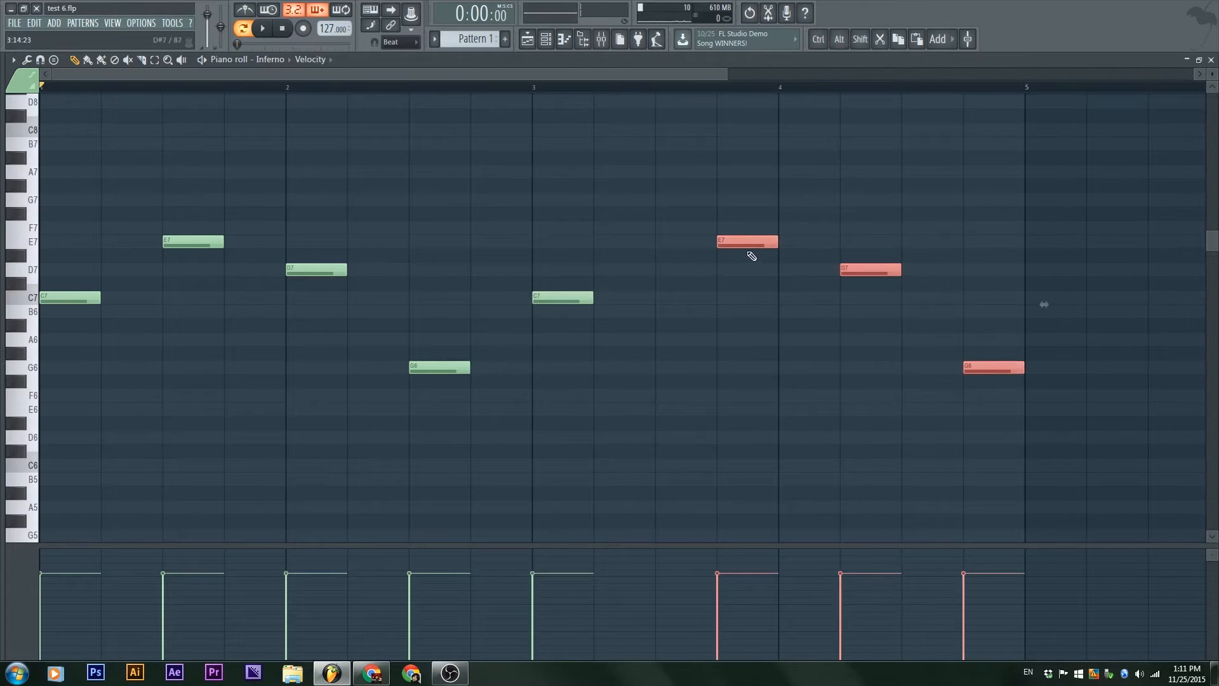
pyautogui.moveTo(732, 240); pyautogui.dragTo(672, 240)
pyautogui.keyDown('ctrl'); pyautogui.click(737, 179); pyautogui.keyUp('ctrl')
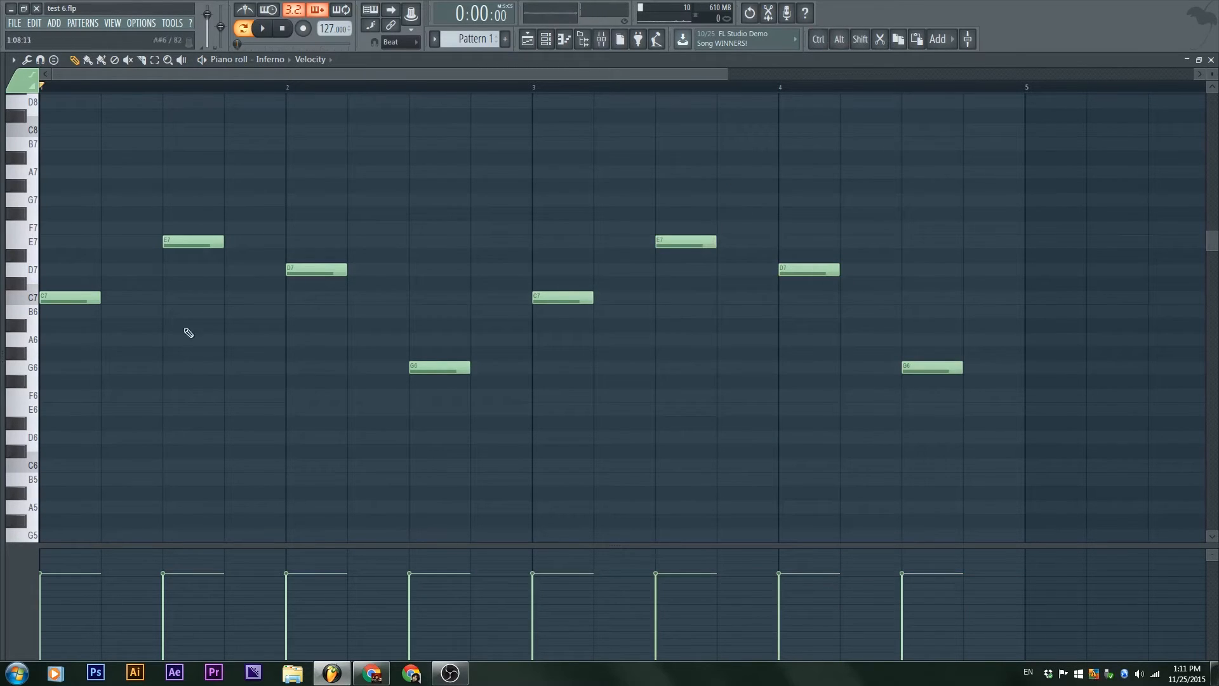
# Step: Lengthen bar 2's G6 note to five beats, slice it at each beat, and remove the last piece
pyautogui.moveTo(483, 375); pyautogui.dragTo(730, 390)
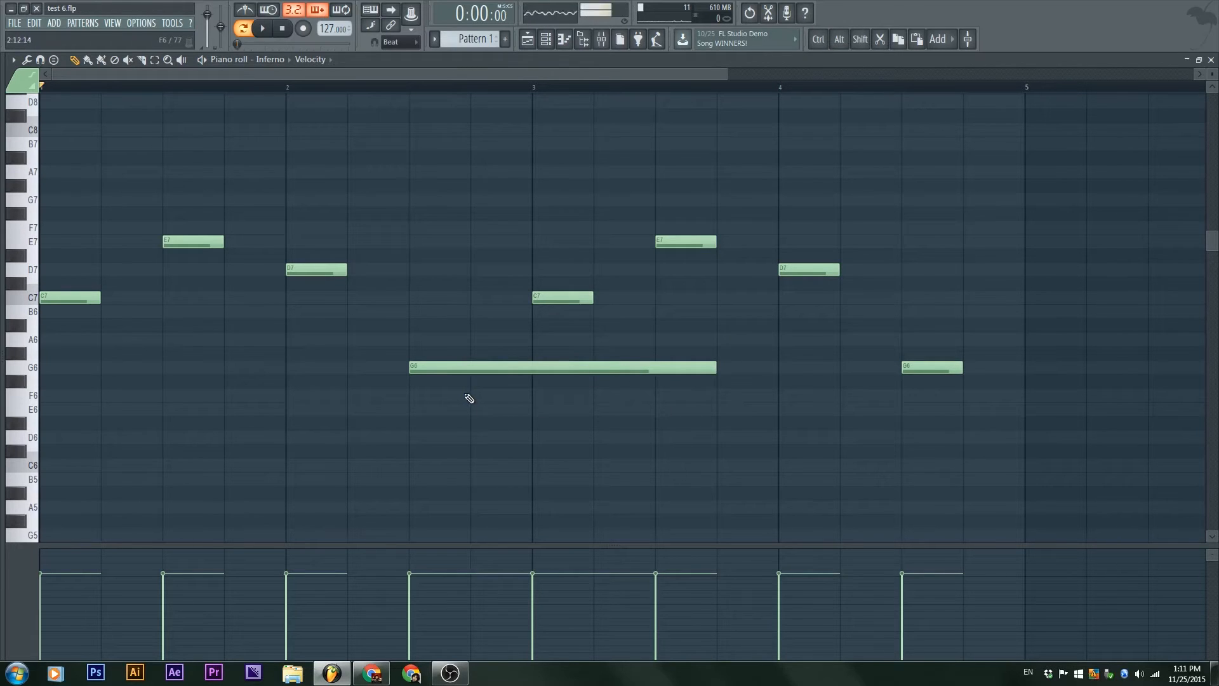
pyautogui.hotkey('alt', 'shift')
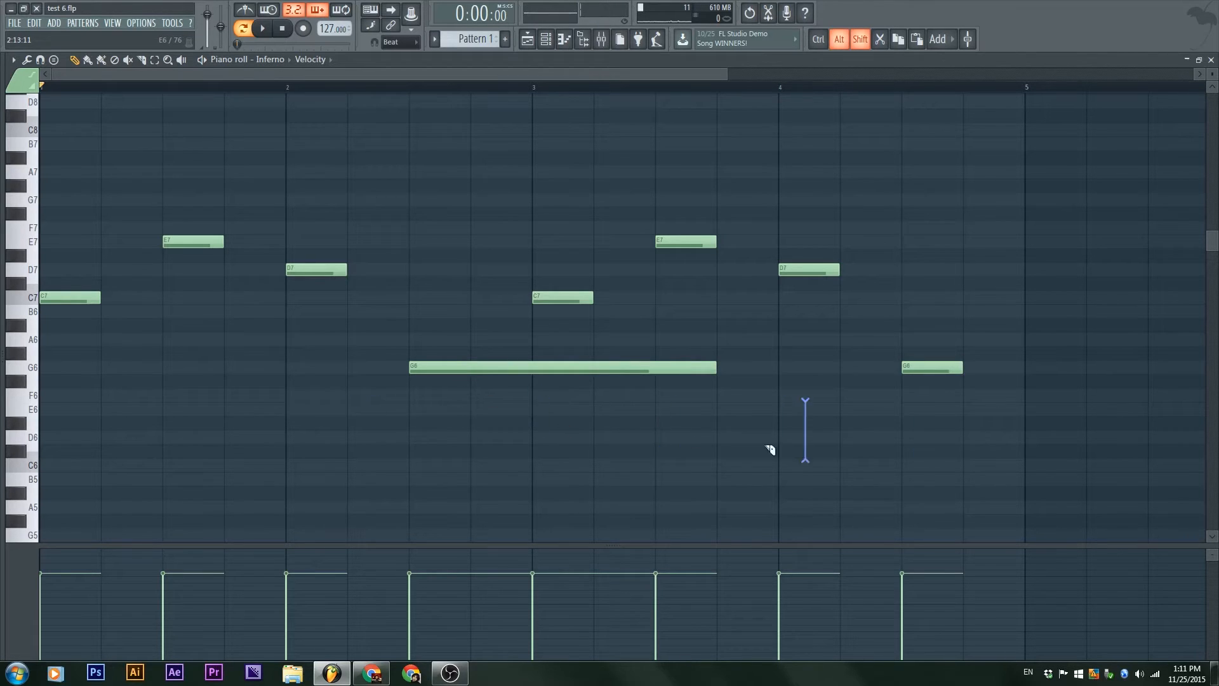
pyautogui.moveTo(459, 434); pyautogui.dragTo(448, 330)
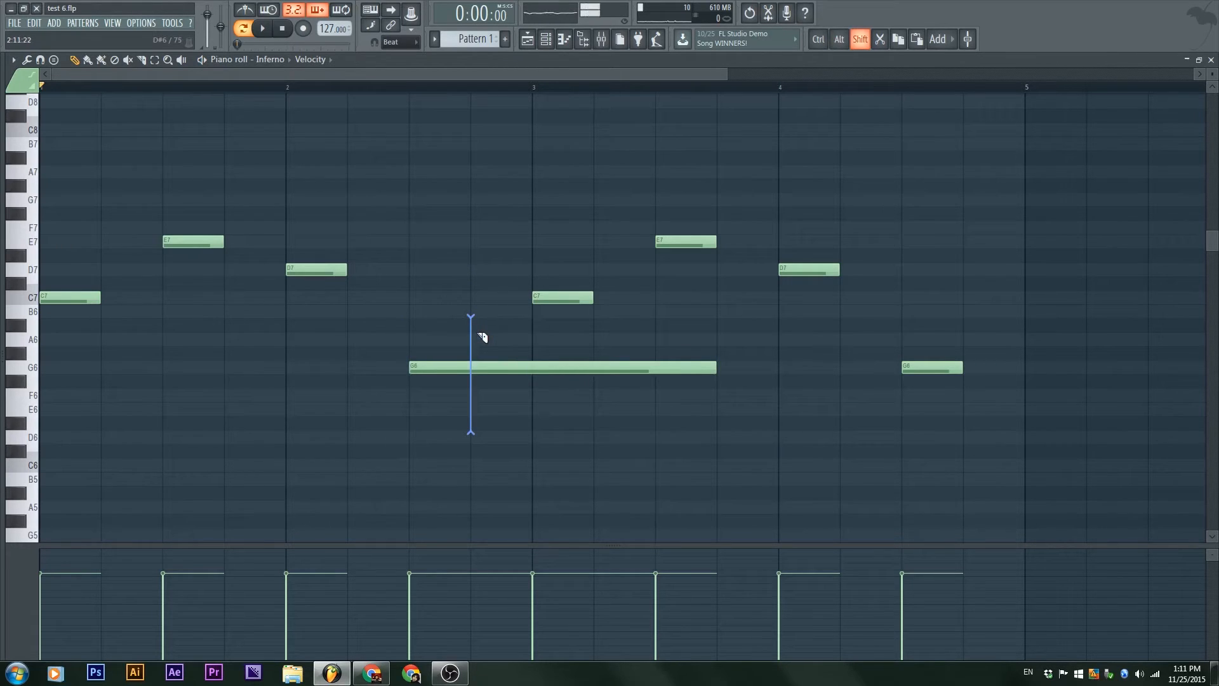
pyautogui.moveTo(482, 336); pyautogui.dragTo(534, 435)
pyautogui.moveTo(601, 356); pyautogui.dragTo(577, 483)
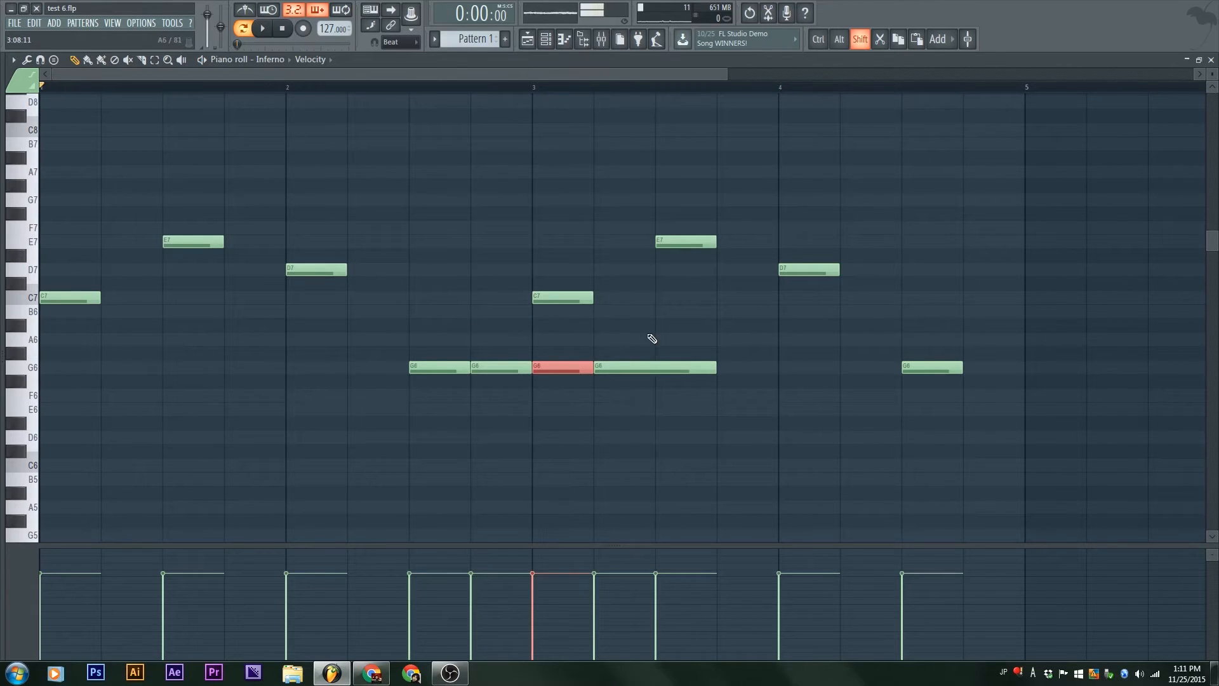
pyautogui.moveTo(660, 436); pyautogui.dragTo(655, 499)
pyautogui.moveTo(654, 417); pyautogui.dragTo(651, 418)
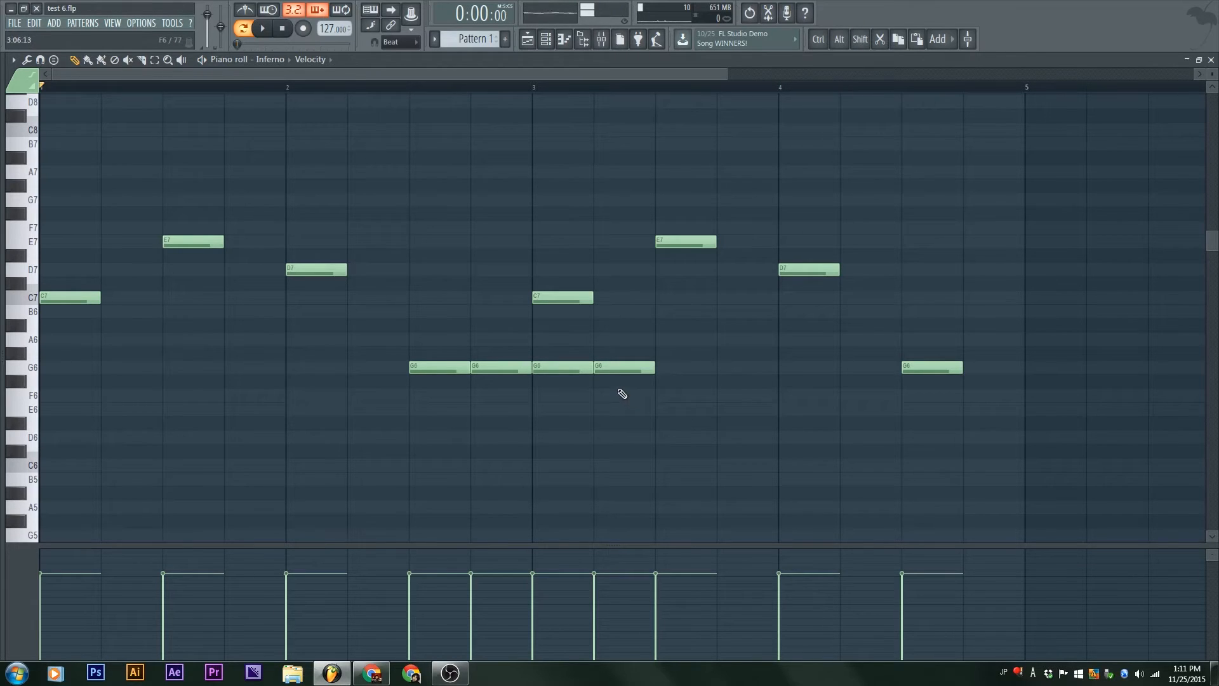
# Step: Try an off-beat slice on the last G6 piece, undo it, and delete the three extra G6 pieces
pyautogui.moveTo(612, 332); pyautogui.dragTo(613, 404)
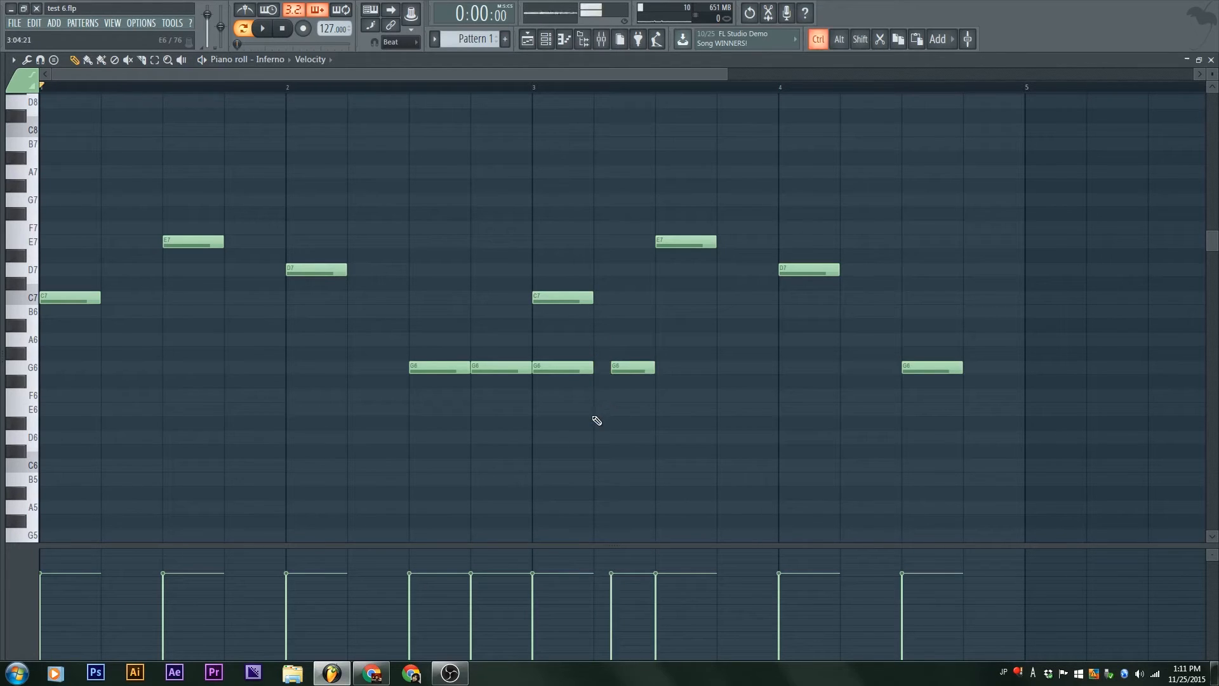
pyautogui.hotkey('ctrl', 'z')
pyautogui.rightClick(574, 365)
pyautogui.rightClick(522, 363)
pyautogui.rightClick(625, 368)
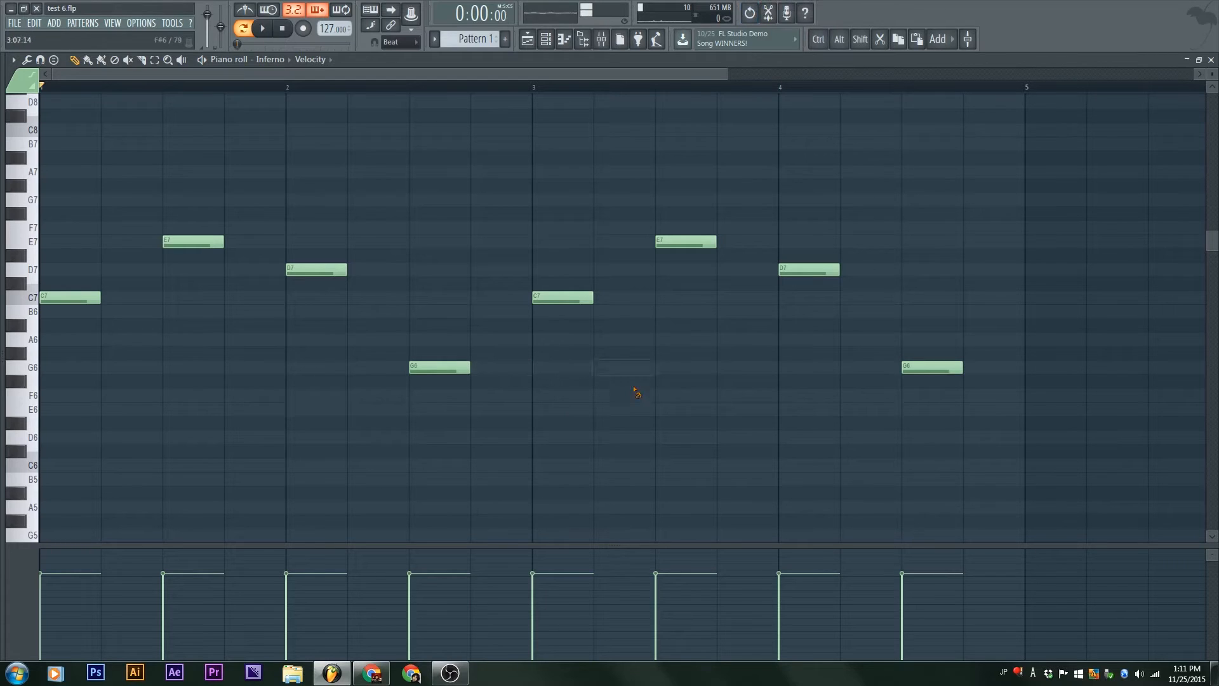
# Step: Play the pattern, raise the last note in bar 4 from G6 to G7, and play the pattern again
pyautogui.press('space')
pyautogui.keyDown('ctrl'); pyautogui.scroll(-2, 294, 345); pyautogui.keyUp('ctrl')
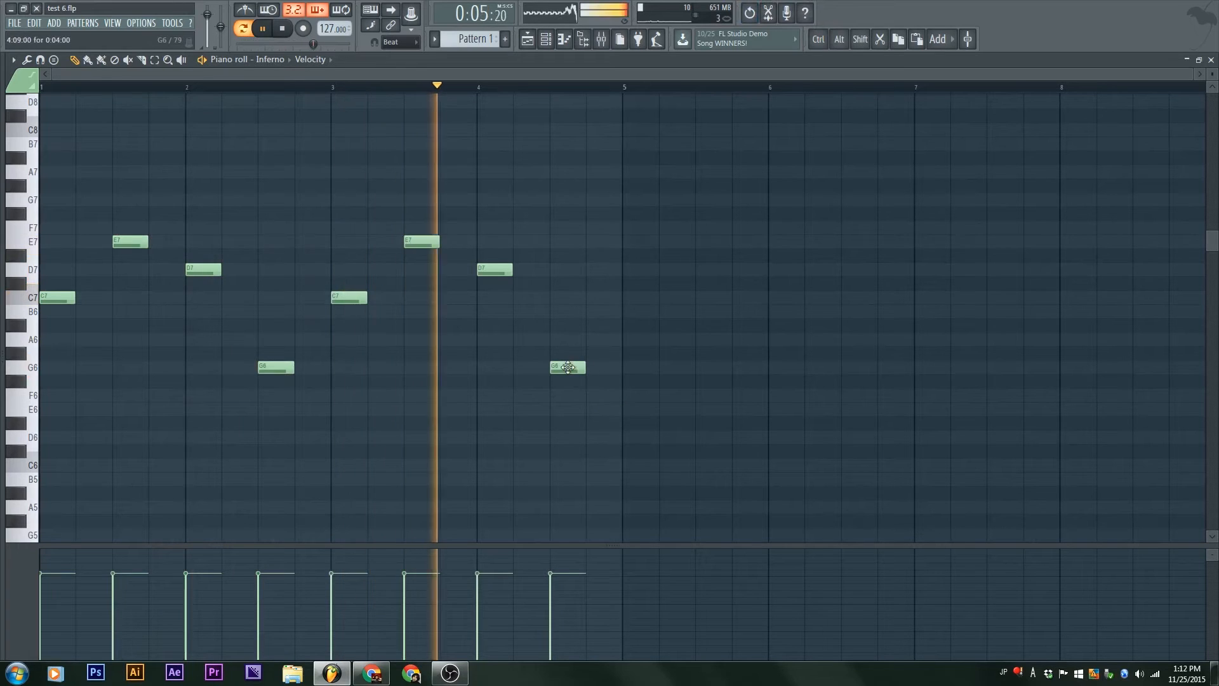
pyautogui.moveTo(567, 368); pyautogui.dragTo(568, 201)
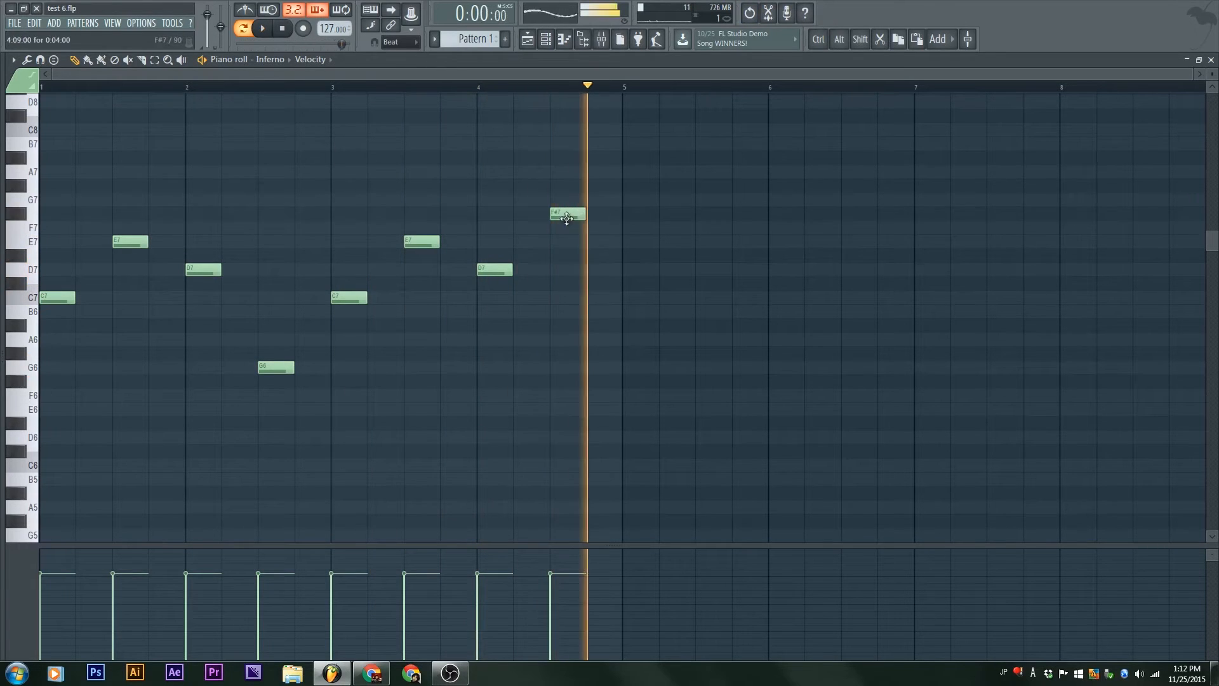
pyautogui.press('space')
pyautogui.press('space')
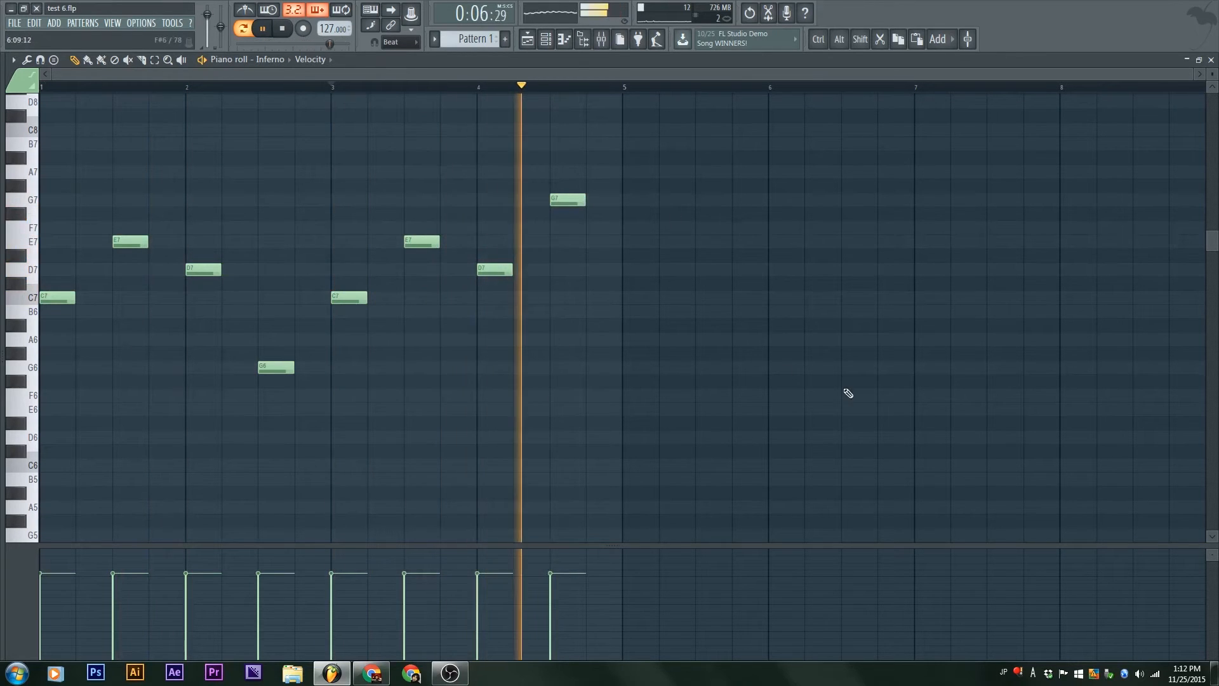
pyautogui.press('space')
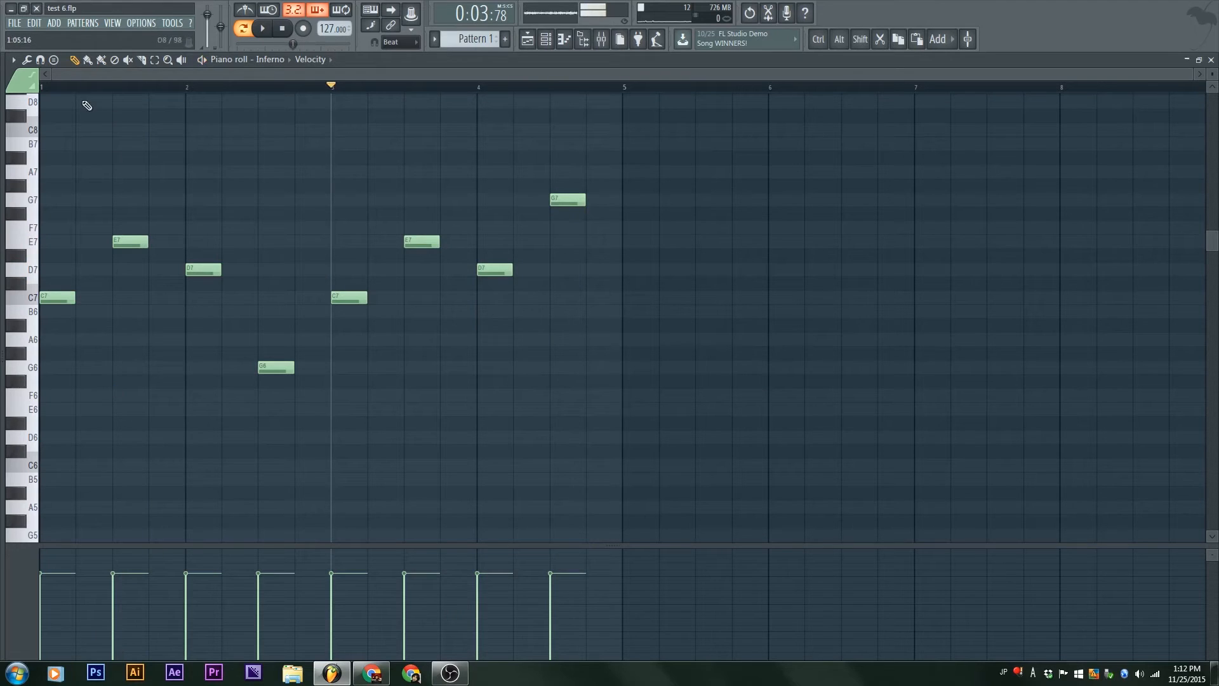
# Step: Add F#6 and F#7 notes on the first beat of bar 1, play them, and delete both
pyautogui.click(64, 93)
pyautogui.click(56, 383)
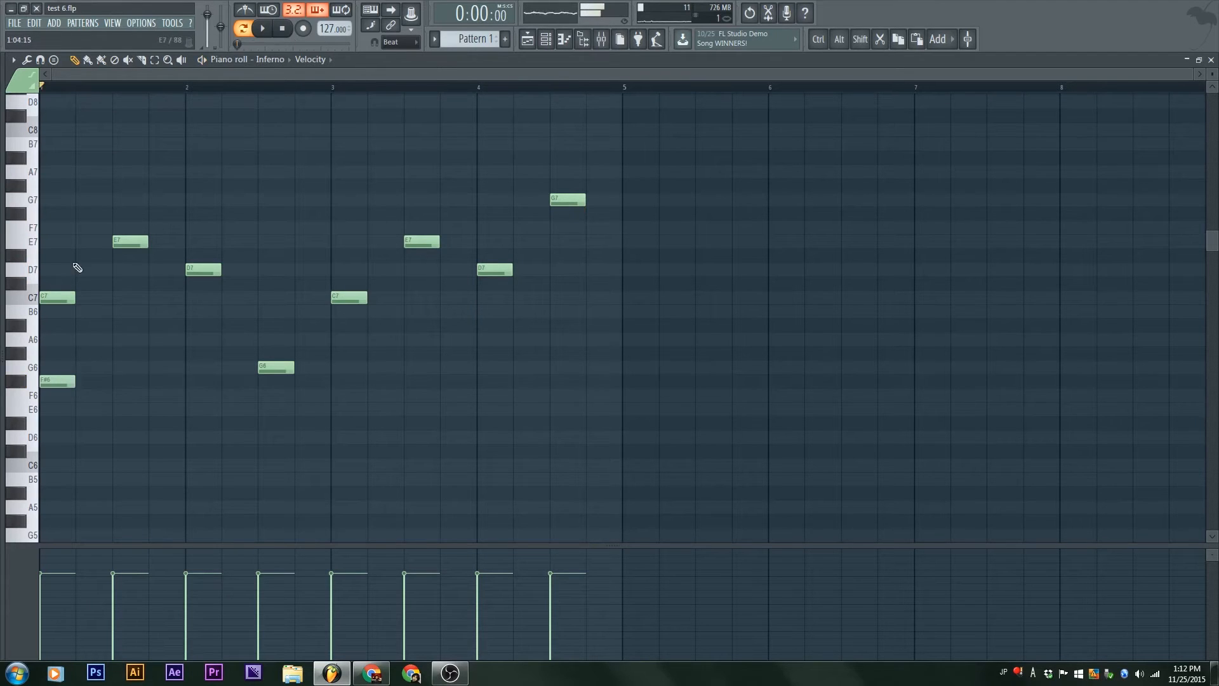
pyautogui.click(54, 214)
pyautogui.press('space')
pyautogui.press('space')
pyautogui.rightClick(57, 382)
pyautogui.rightClick(58, 215)
# Step: Open the Orchestral channel's piano roll and maximize it
pyautogui.click(26, 93)
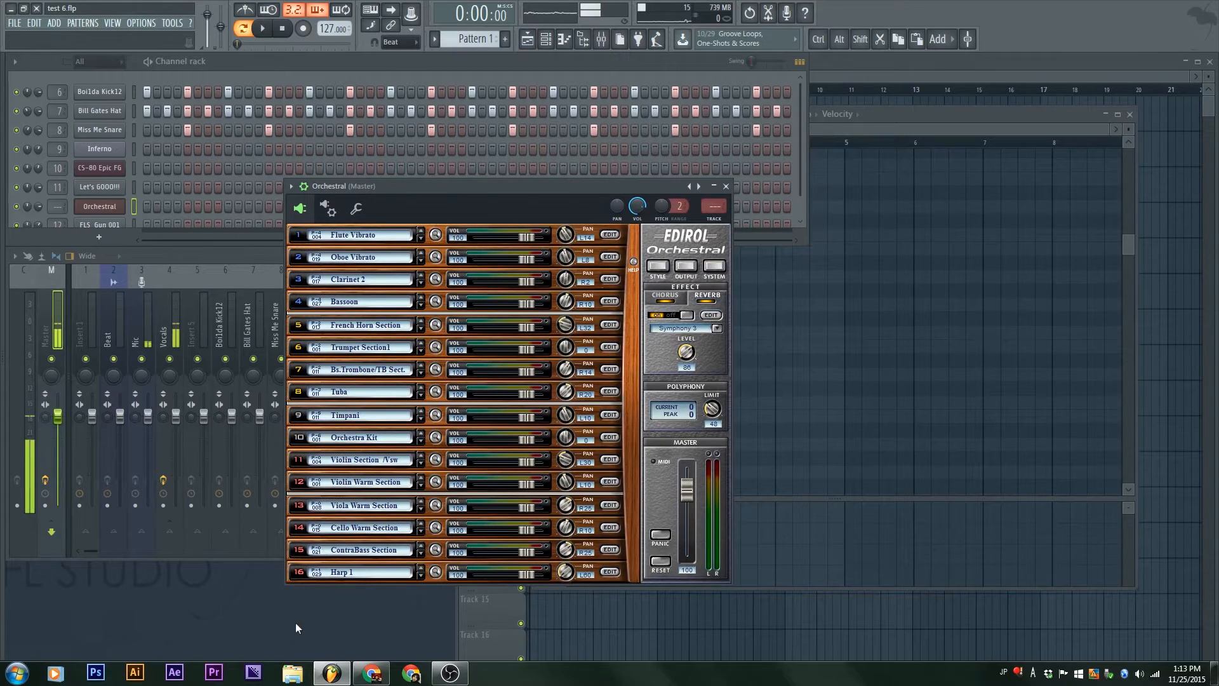
pyautogui.click(110, 208)
pyautogui.rightClick(110, 208)
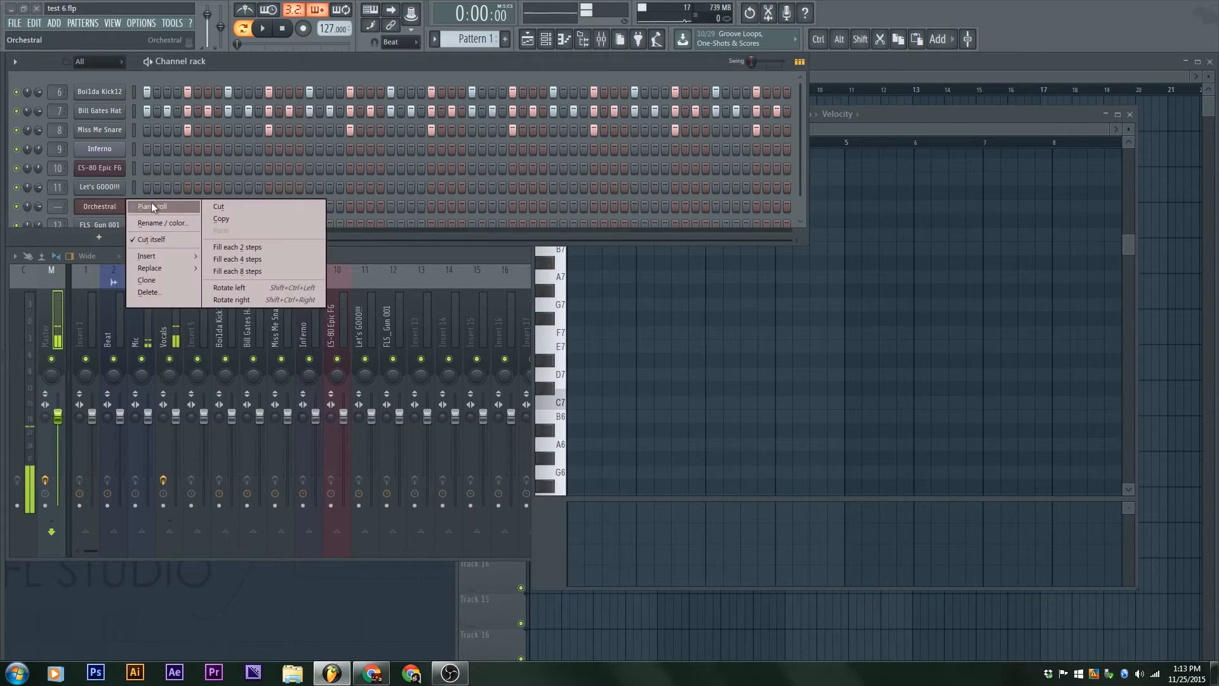
pyautogui.click(152, 207)
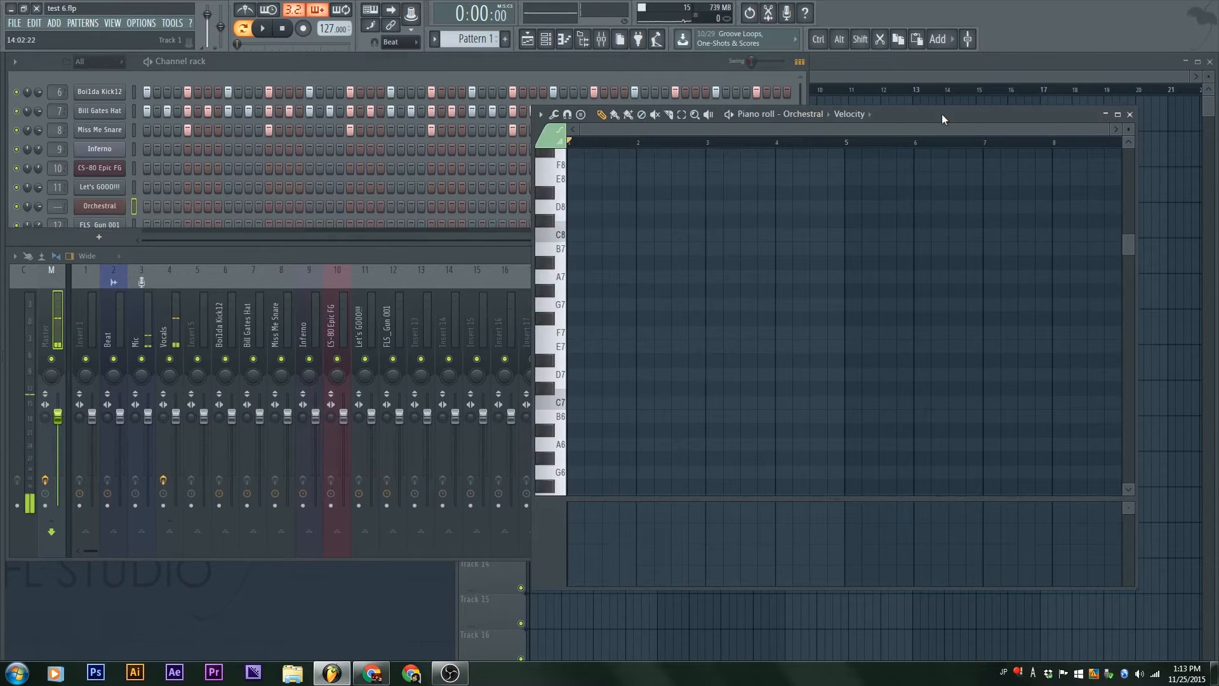
pyautogui.doubleClick(942, 113)
pyautogui.click(274, 60)
pyautogui.click(273, 60)
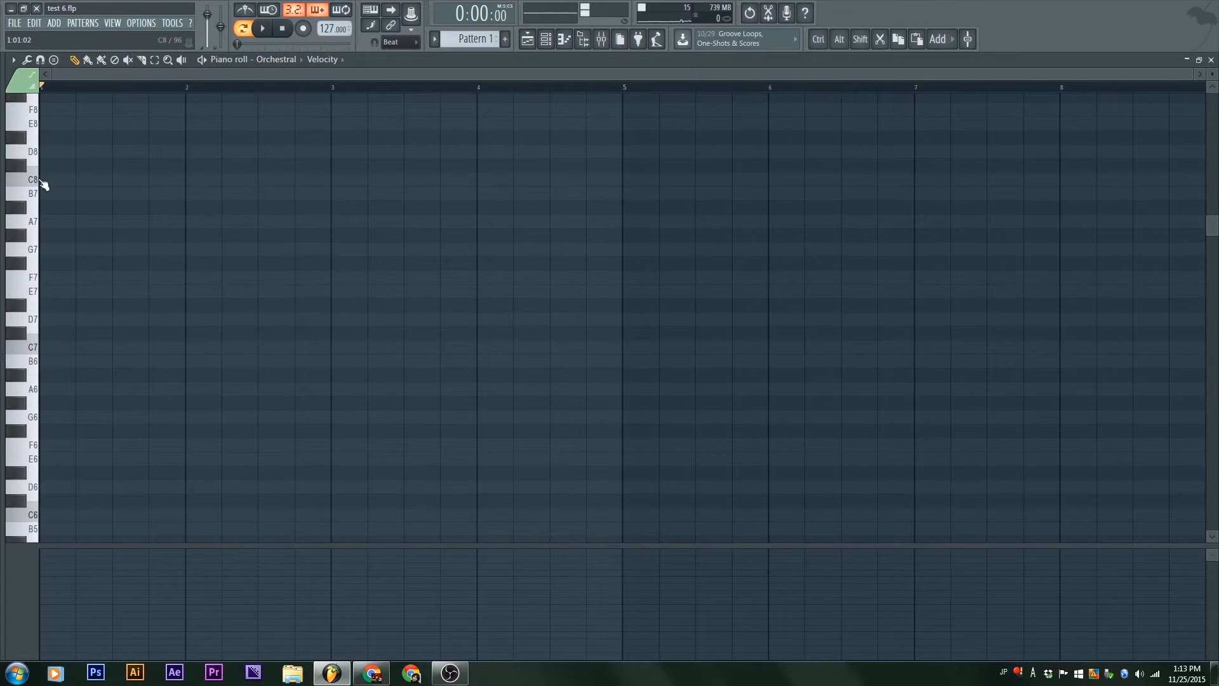
# Step: Add one-beat C6 and C7 notes at the start of bar 1 and play them
pyautogui.scroll(-5, 38, 349)
pyautogui.click(47, 389)
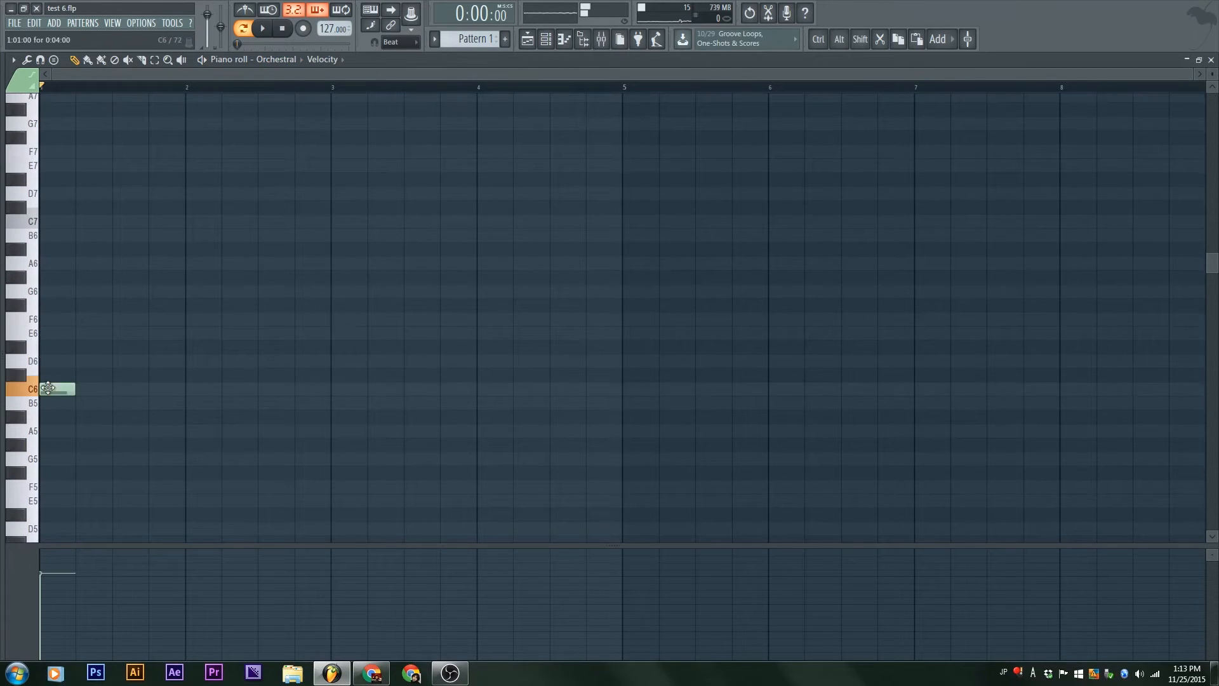
pyautogui.click(47, 221)
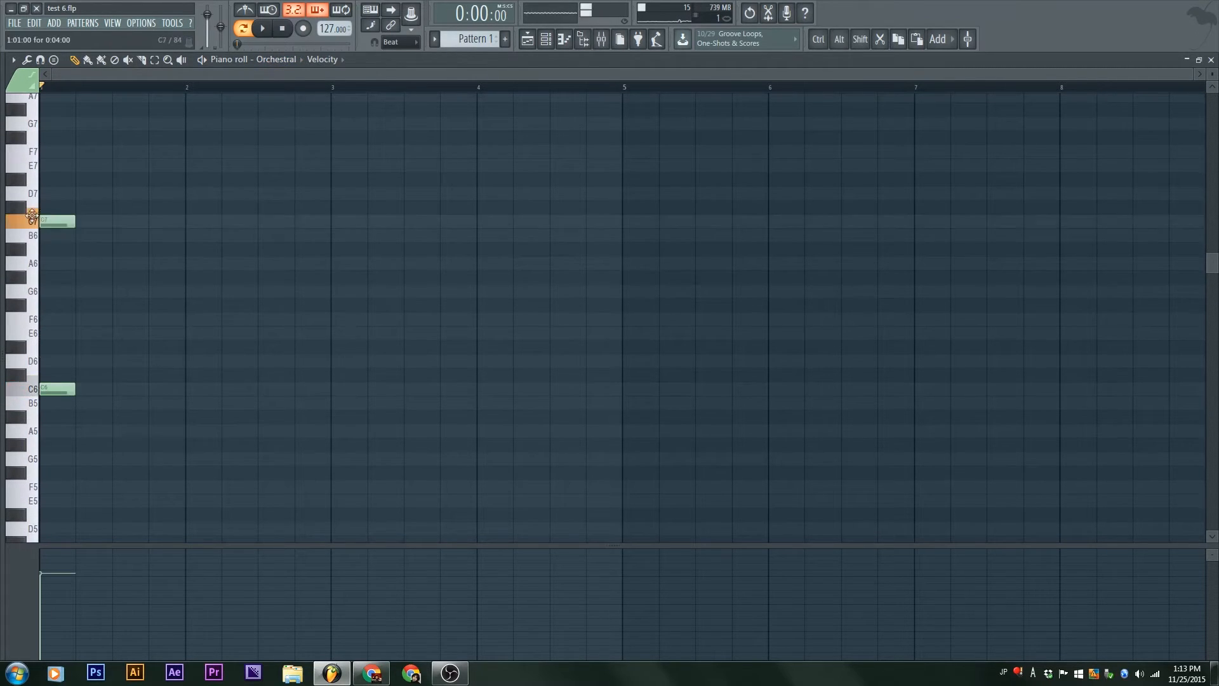
pyautogui.press('space')
pyautogui.press('space')
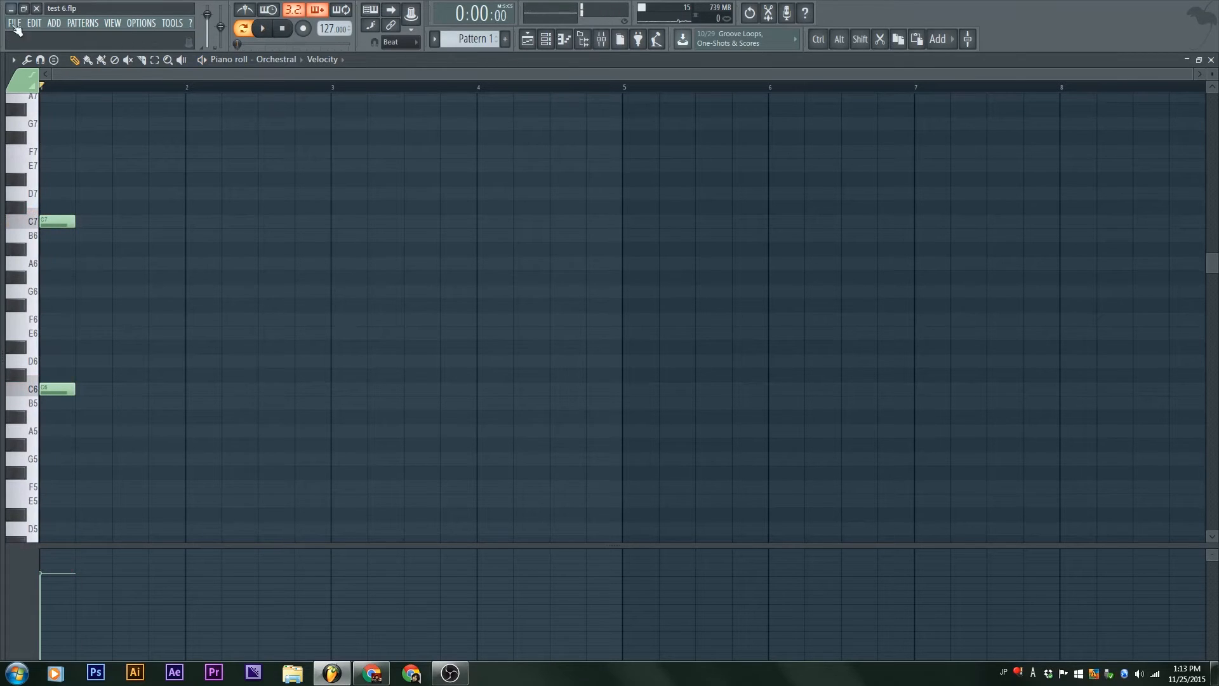
# Step: Choose color group 16, add D7, C#6, D#6 and G6 notes on beat 4 of bar 1, and play them
pyautogui.click(19, 84)
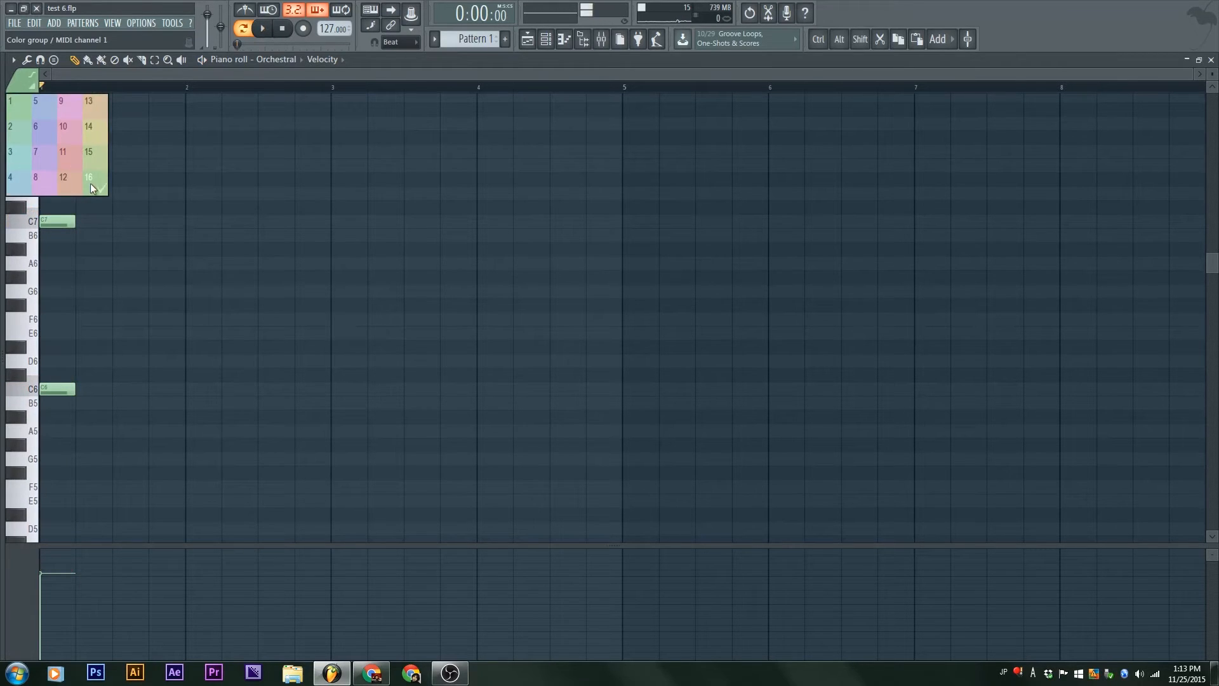
pyautogui.click(90, 183)
pyautogui.moveTo(107, 389); pyautogui.dragTo(143, 194)
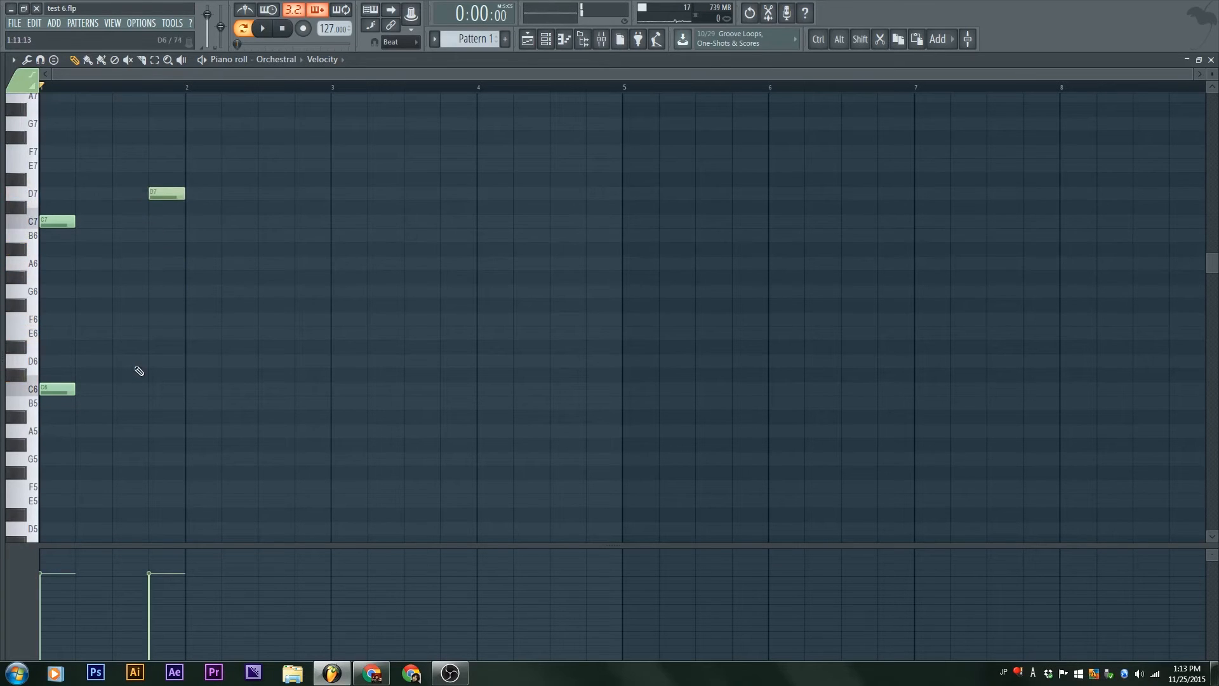
pyautogui.click(157, 374)
pyautogui.click(159, 347)
pyautogui.click(158, 291)
pyautogui.press('space')
pyautogui.press('space')
# Step: Choose color group 10 and add F6 and D6 notes on the first beat of bar 2
pyautogui.click(24, 79)
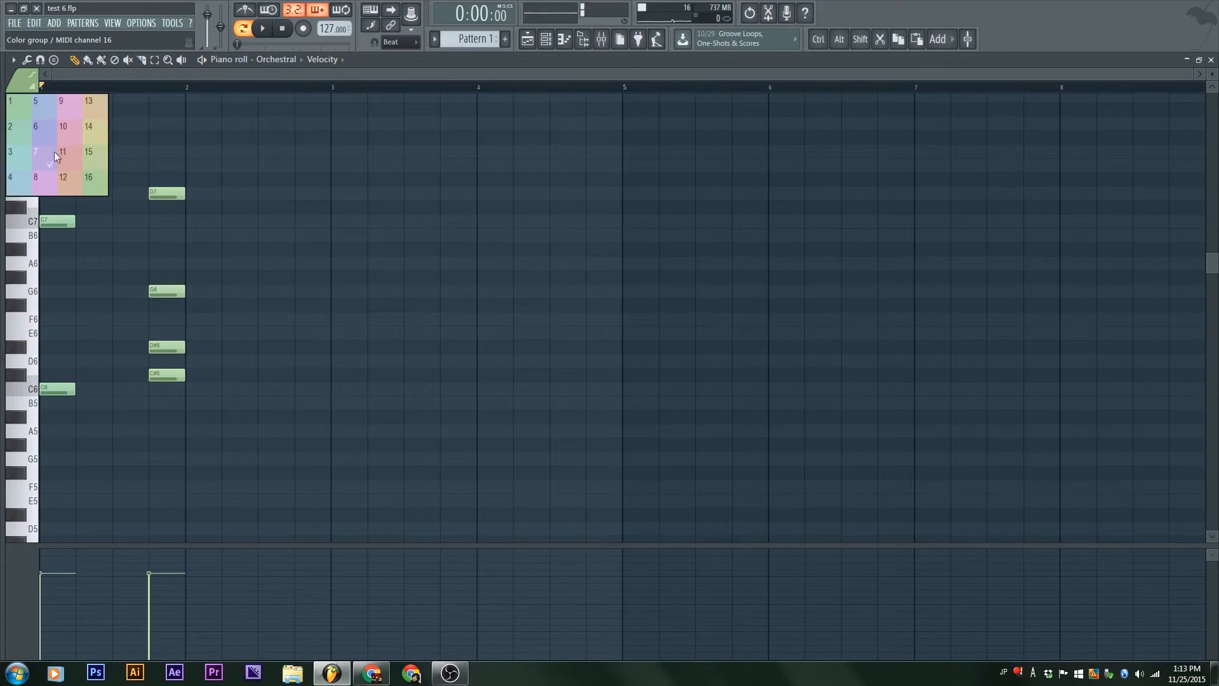
pyautogui.click(72, 130)
pyautogui.moveTo(201, 149); pyautogui.dragTo(200, 324)
pyautogui.moveTo(188, 391); pyautogui.dragTo(189, 361)
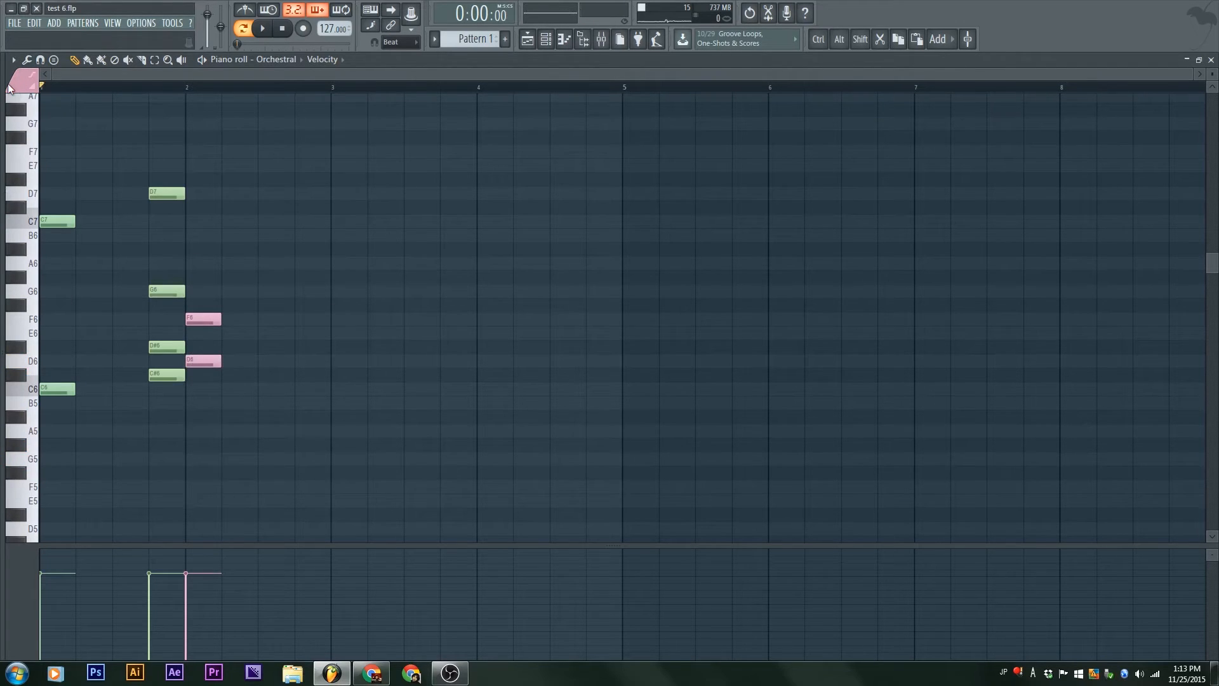
# Step: In color group 10, replace the two notes on beat 1 of bar 2 with B6, and add F6 on beat 2 and A6 on beat 3
pyautogui.click(22, 88)
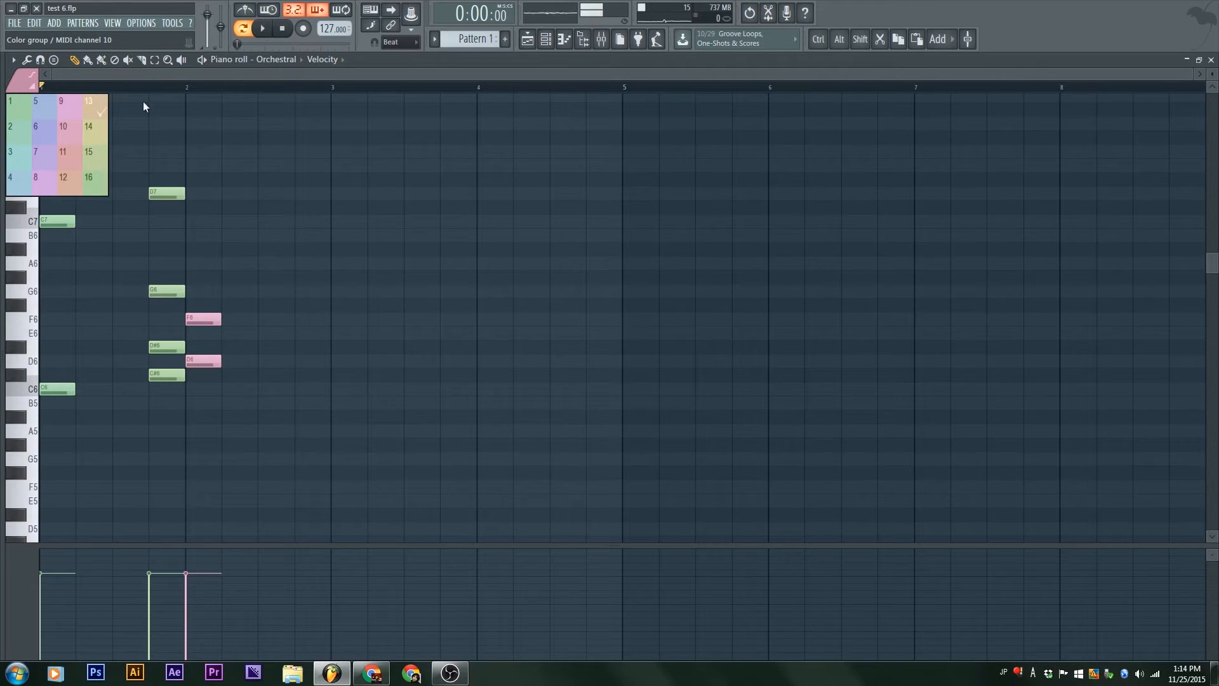
pyautogui.click(197, 154)
pyautogui.click(197, 235)
pyautogui.rightClick(194, 149)
pyautogui.rightClick(203, 319)
pyautogui.rightClick(203, 361)
pyautogui.click(244, 320)
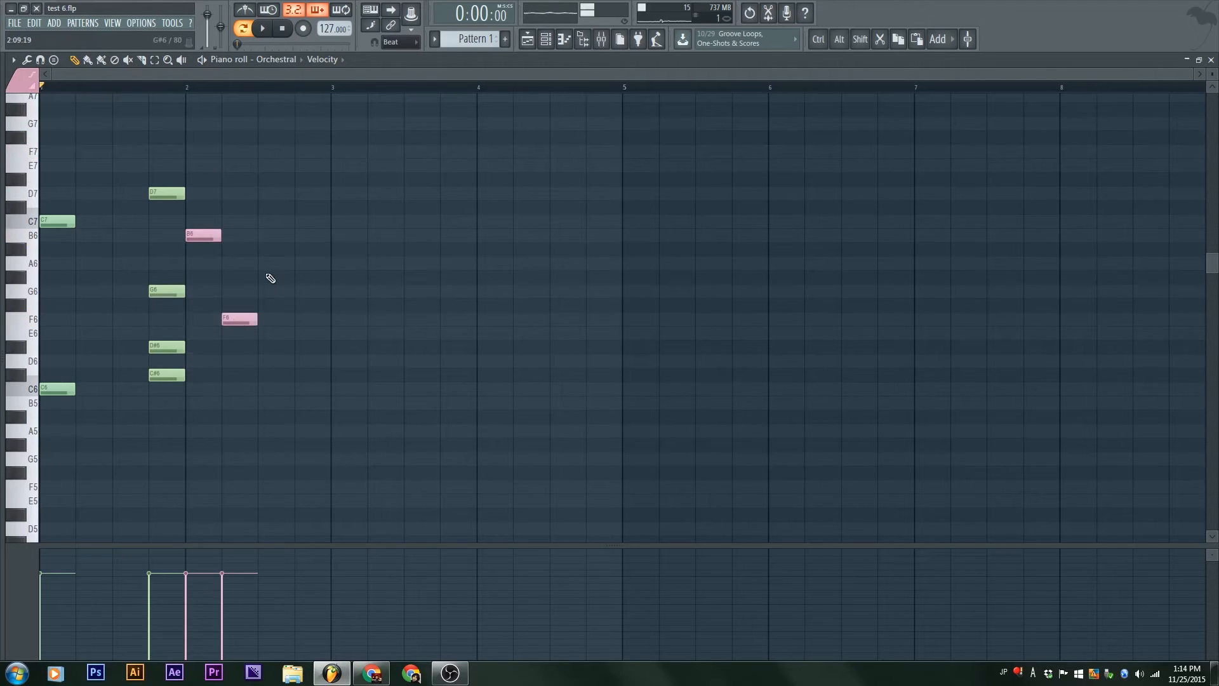
pyautogui.click(272, 263)
# Step: In color group 3, add B6 and E6 on beat 3 and F#5 on beat 4 of bar 1, plus G#5 and D7 ending bar 2, and play
pyautogui.click(22, 89)
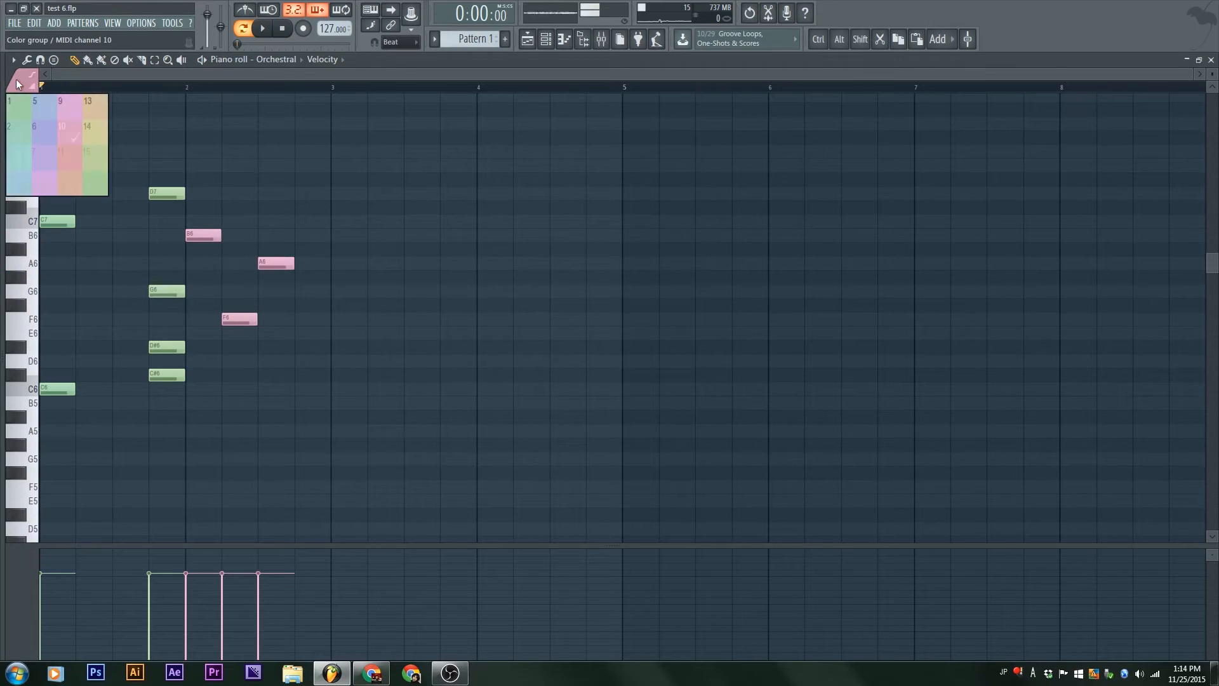
pyautogui.click(12, 152)
pyautogui.click(124, 236)
pyautogui.click(128, 335)
pyautogui.click(164, 473)
pyautogui.click(273, 445)
pyautogui.click(310, 194)
pyautogui.press('space')
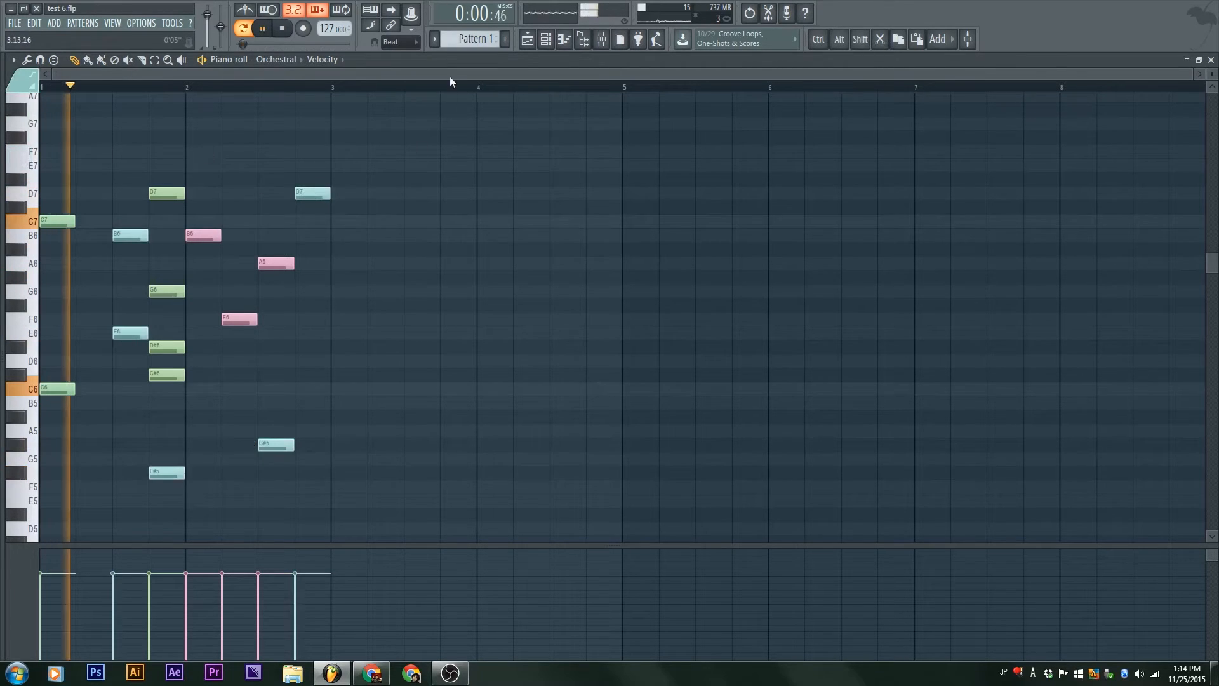
# Step: Restore the piano roll to its smaller window and play the pattern with the Orchestral instrument open to watch its channel levels
pyautogui.doubleClick(466, 60)
pyautogui.moveTo(878, 116); pyautogui.dragTo(650, 208)
pyautogui.press('space')
pyautogui.click(100, 206)
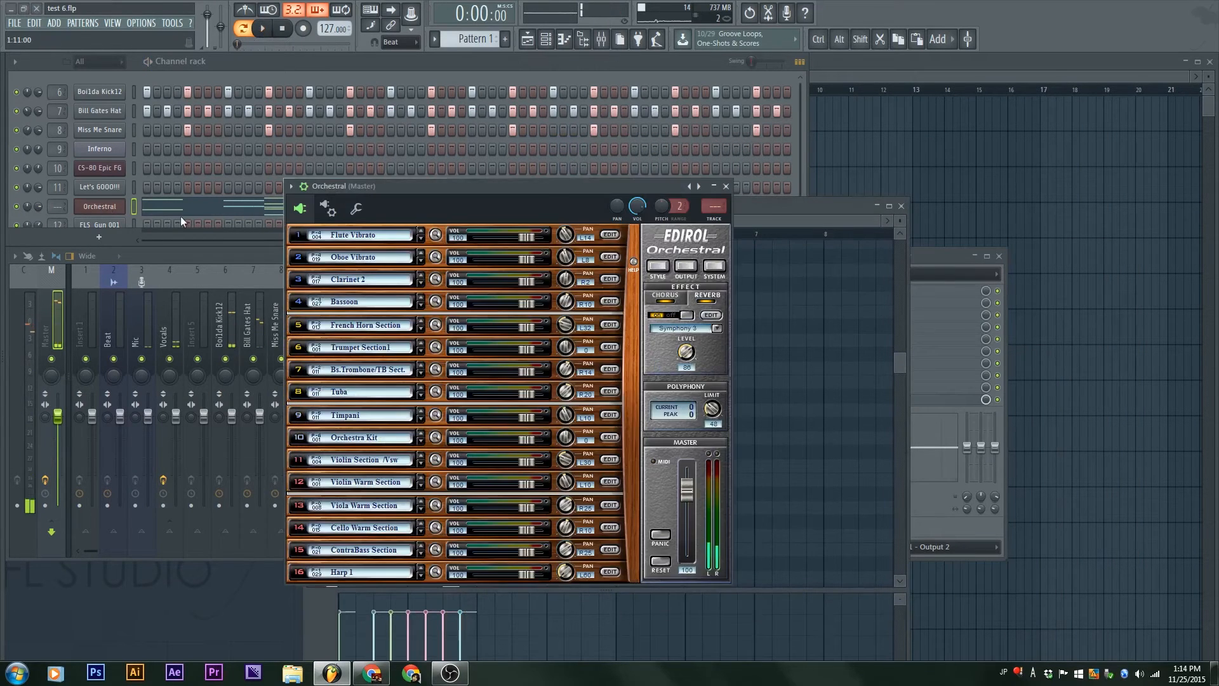
pyautogui.moveTo(542, 192); pyautogui.dragTo(345, 201)
pyautogui.press('space')
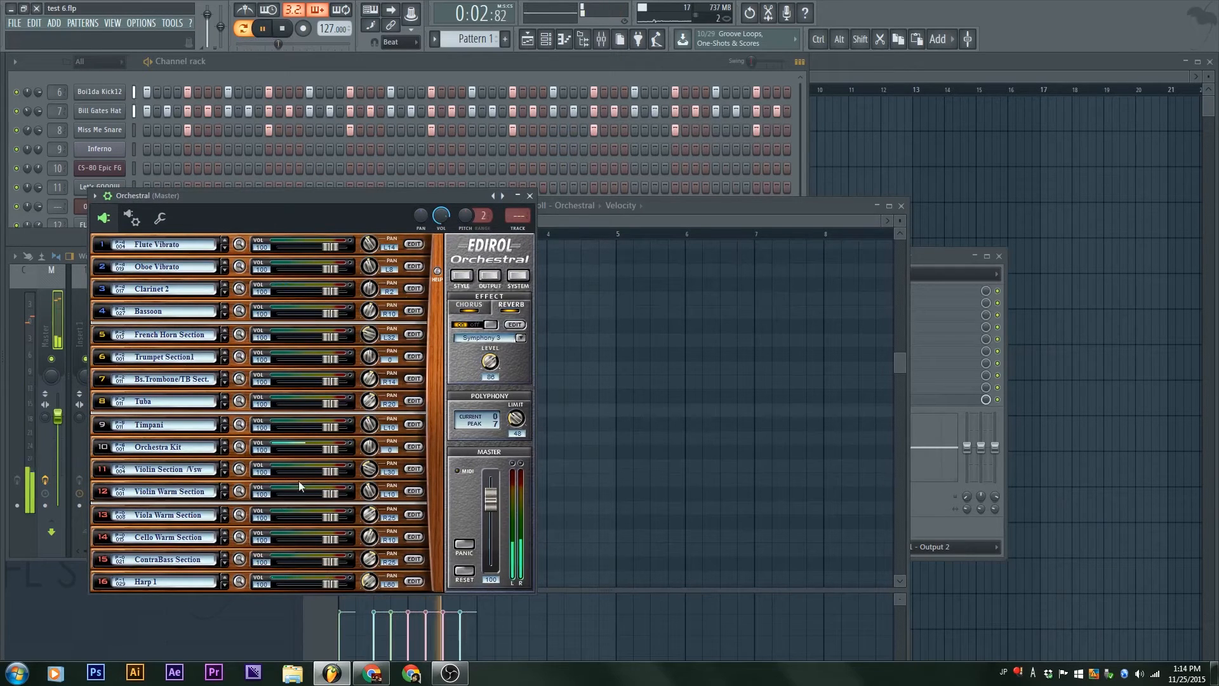
pyautogui.press('space')
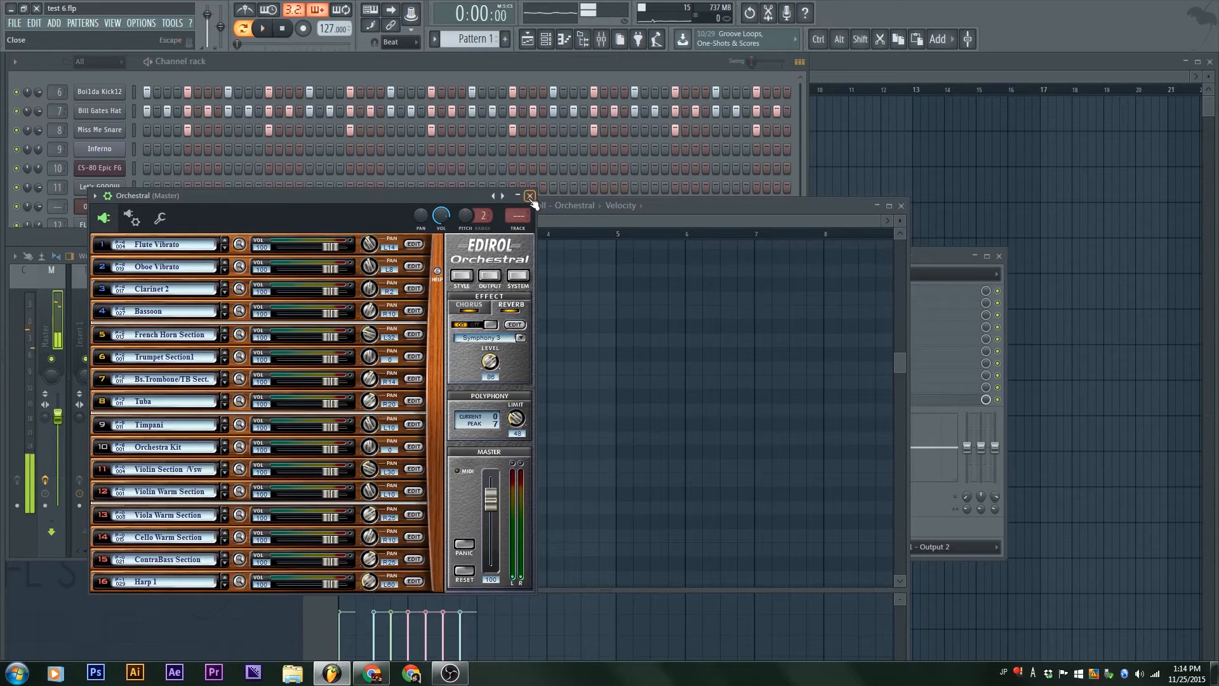
pyautogui.click(530, 196)
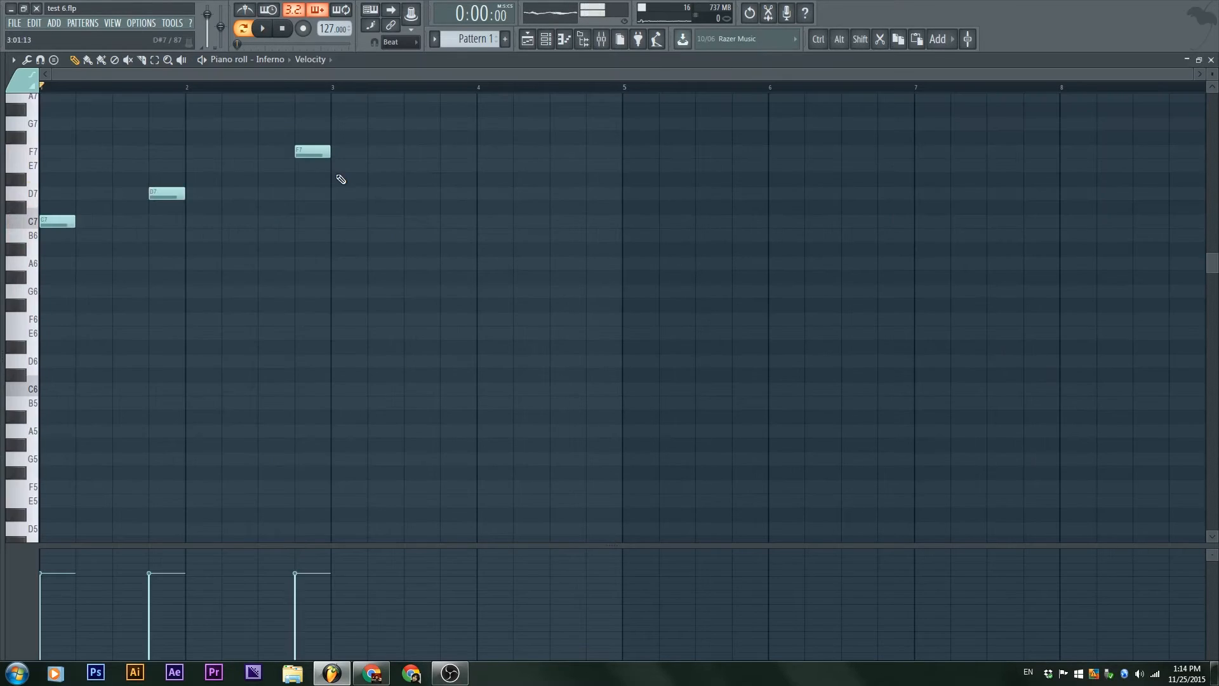
# Step: Play the Inferno channel's C7, D7 and F7 notes, transpose them down one octave, and play them again
pyautogui.press('space')
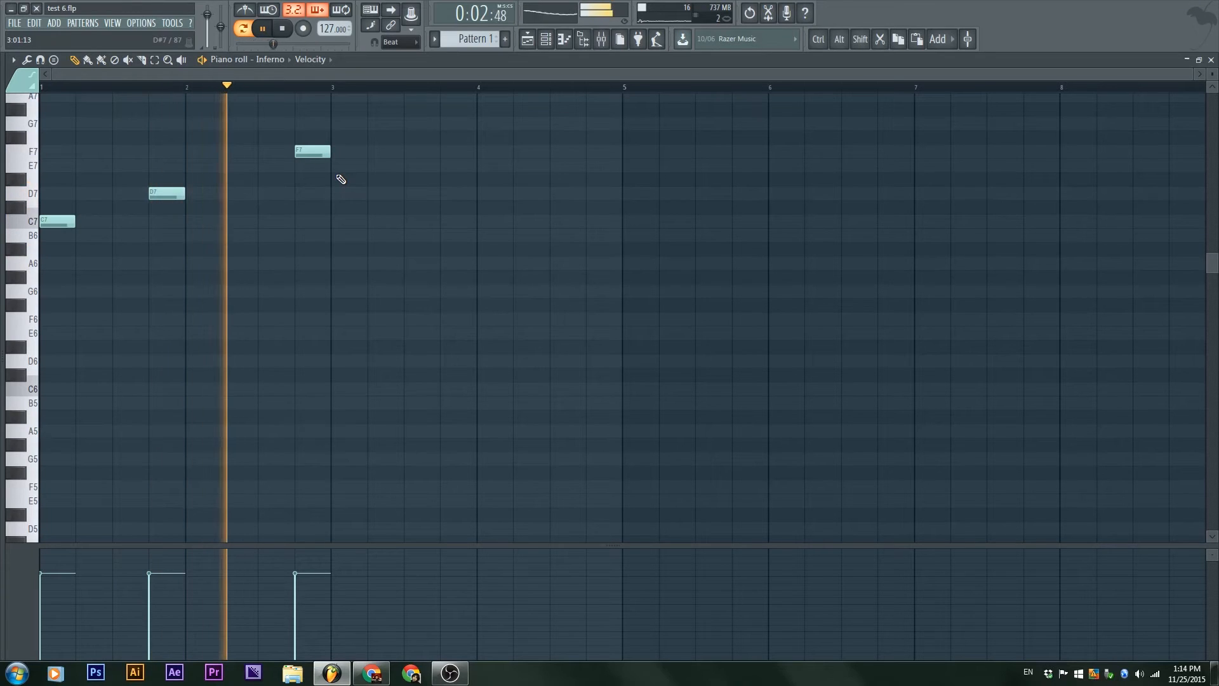
pyautogui.press('space')
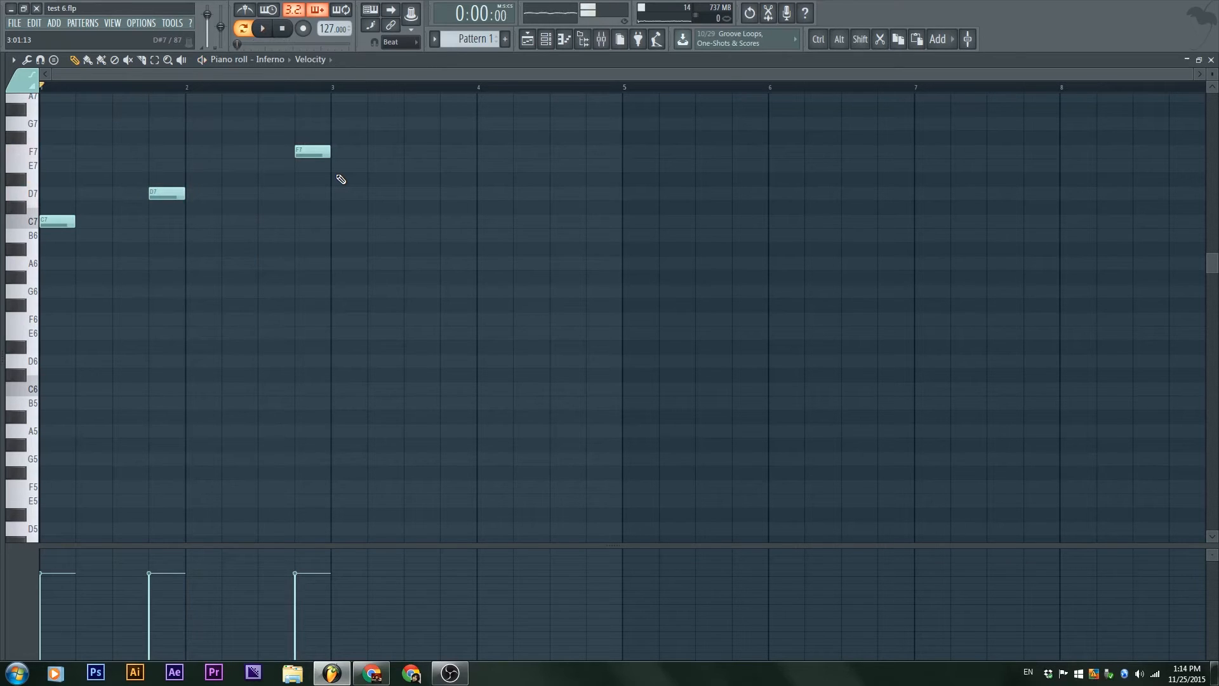
pyautogui.hotkey('ctrl', 'Down')
pyautogui.press('space')
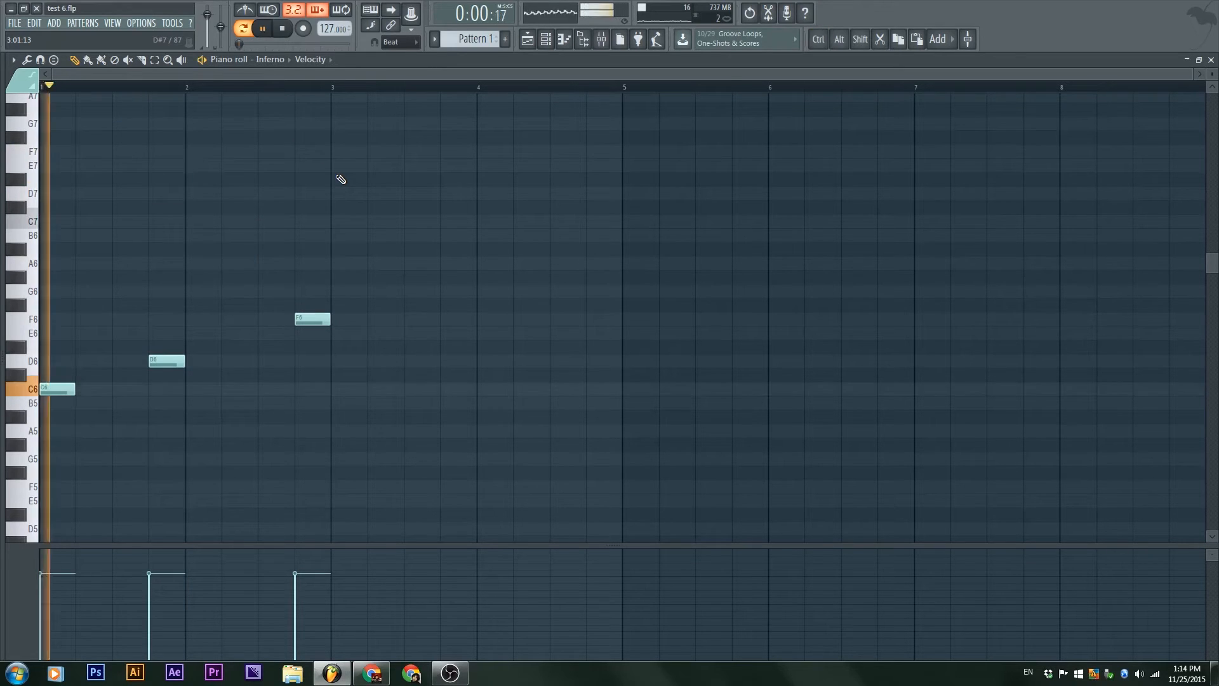
pyautogui.hotkey('ctrl', 'Down')
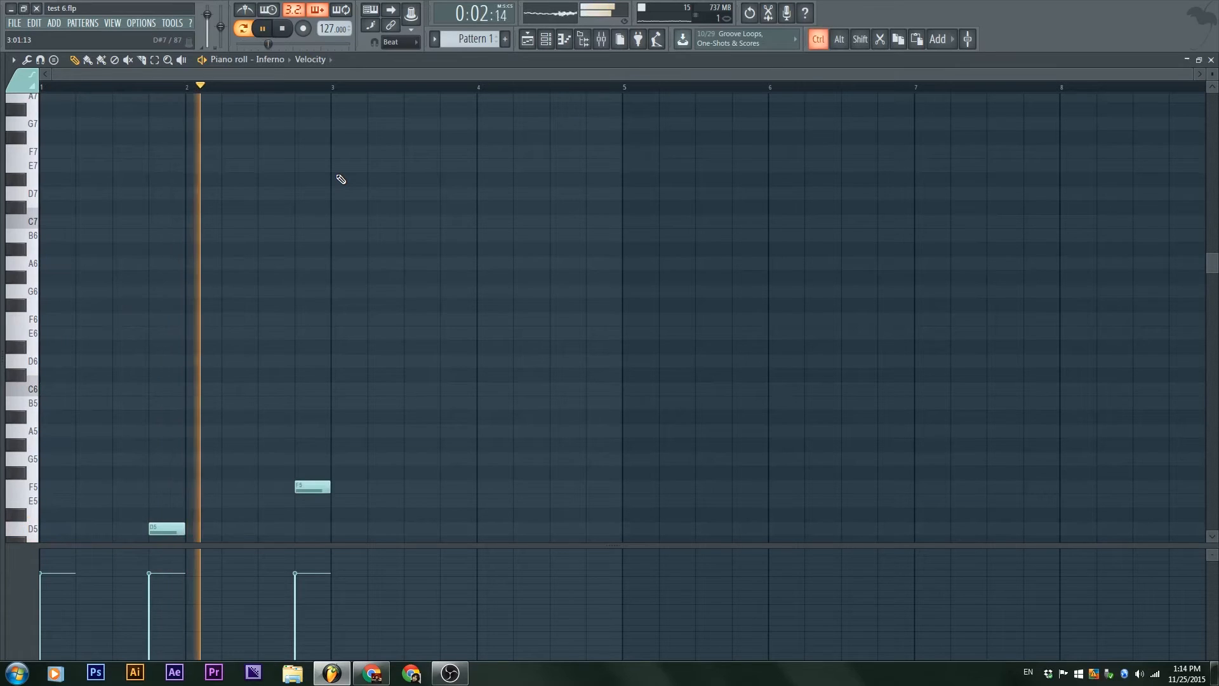
pyautogui.hotkey('ctrl', 'Up')
pyautogui.press('space')
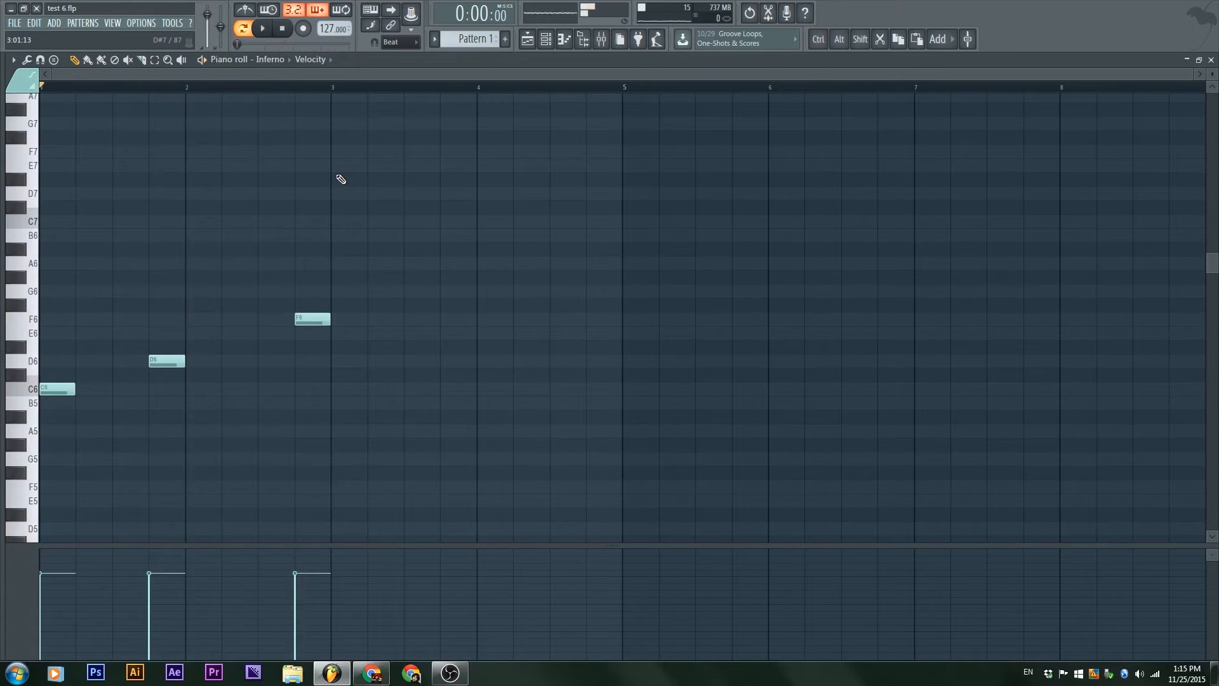
# Step: Transpose the three Inferno notes up in semitone steps to G6, A6 and C7, playing them and trying an octave shift along the way
pyautogui.press('shift')
pyautogui.hotkey('shift', 'Up')
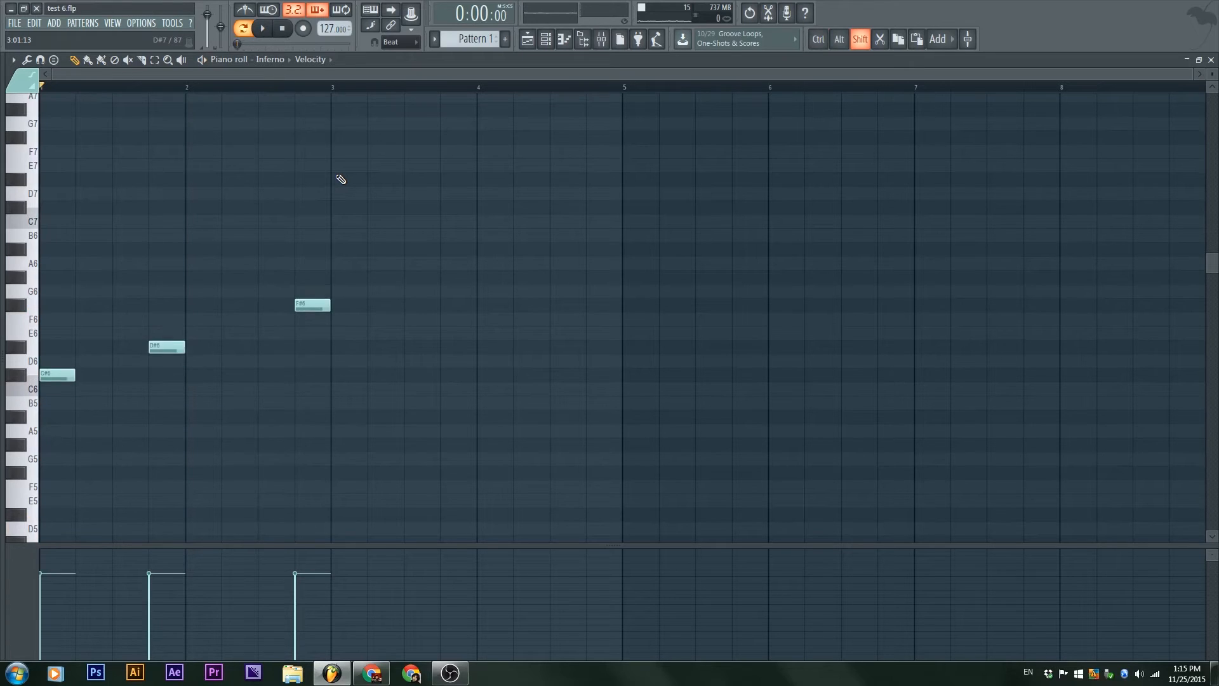
pyautogui.hotkey('shift', 'Down')
pyautogui.hotkey('shift', 'Up')
pyautogui.press('space')
pyautogui.press('shift')
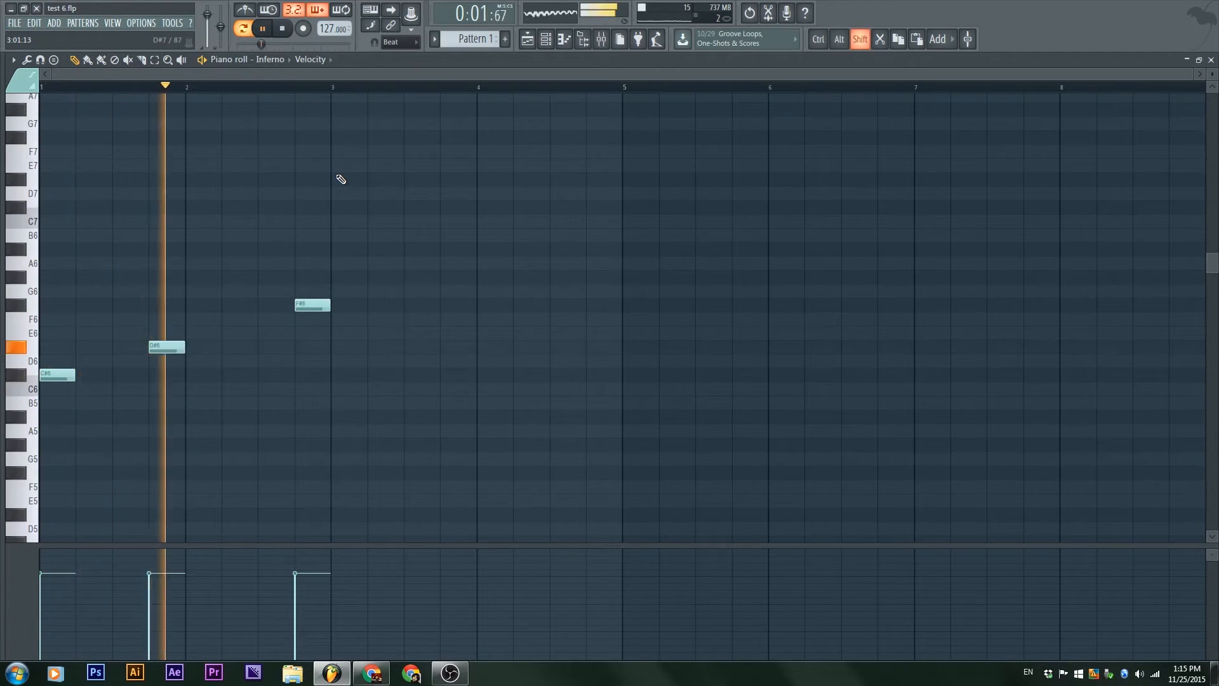
pyautogui.hotkey('shift', 'Up')
pyautogui.hotkey('shift', 'Up')
pyautogui.hotkey('shift', 'Up')
pyautogui.hotkey('shift', 'Up')
pyautogui.hotkey('shift', 'Up')
pyautogui.hotkey('shift', 'Up')
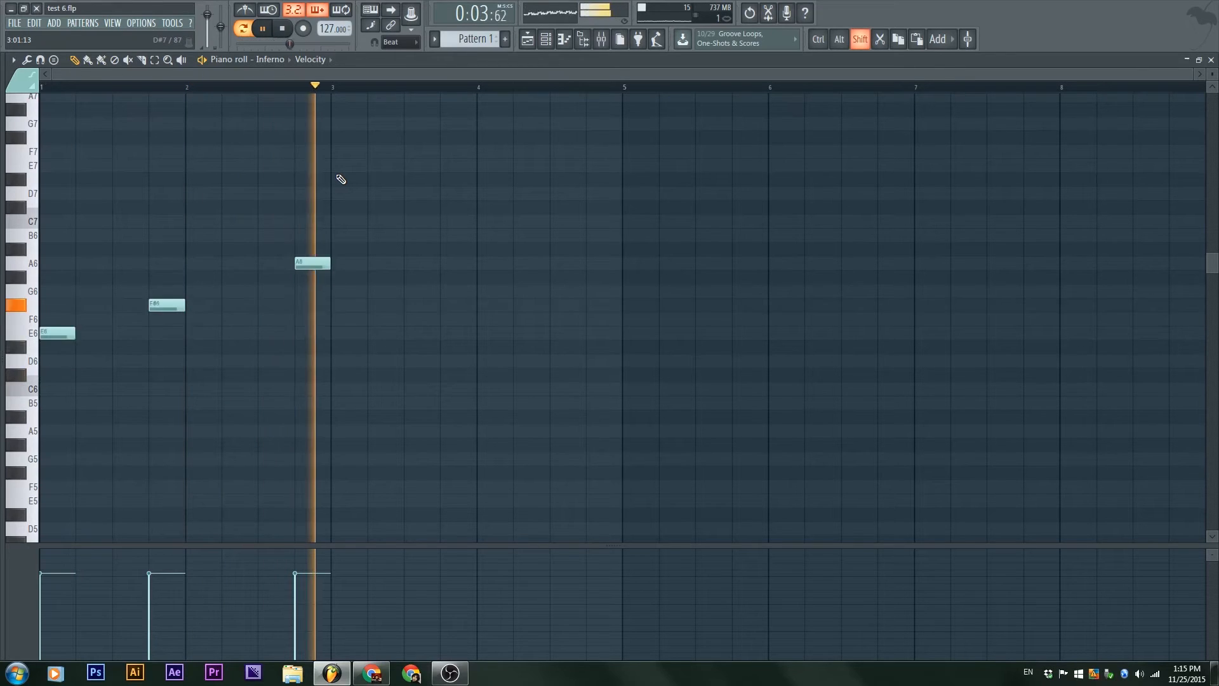
pyautogui.press('space')
pyautogui.hotkey('ctrl', 'Down')
pyautogui.hotkey('ctrl', 'Up')
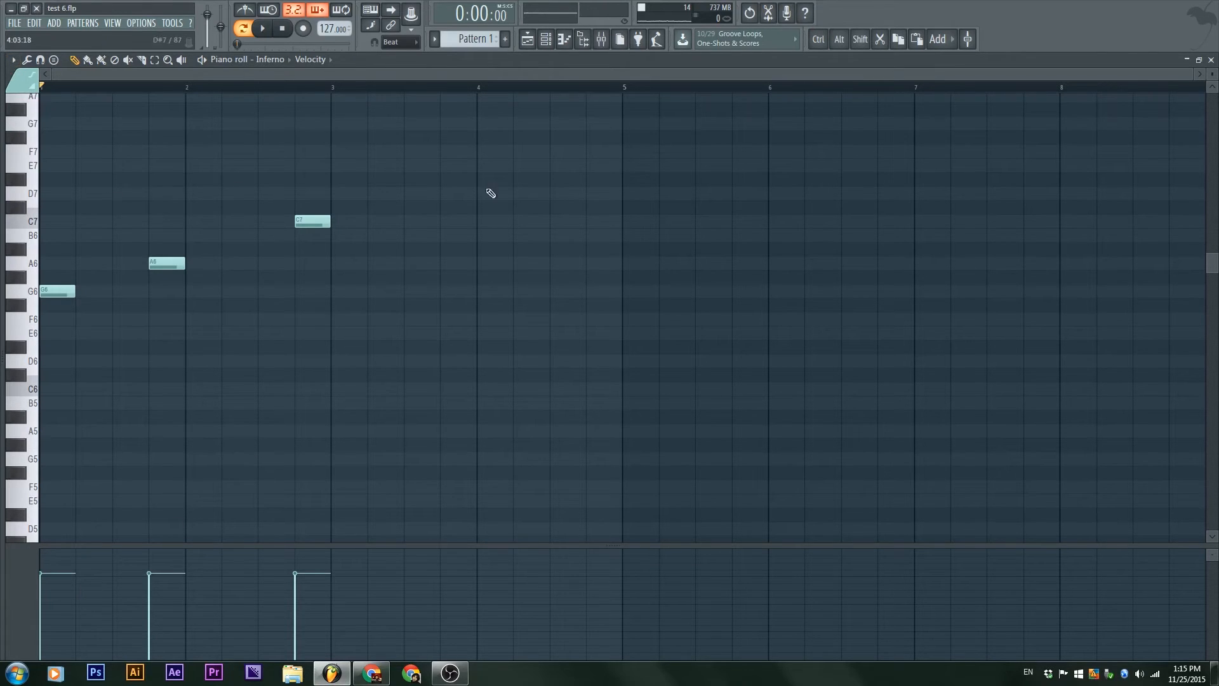
# Step: Delete all Inferno notes and add one-beat C6, A5, D6 and F6 notes in sequence across bar 1
pyautogui.hotkey('ctrl', 'a')
pyautogui.press('Delete')
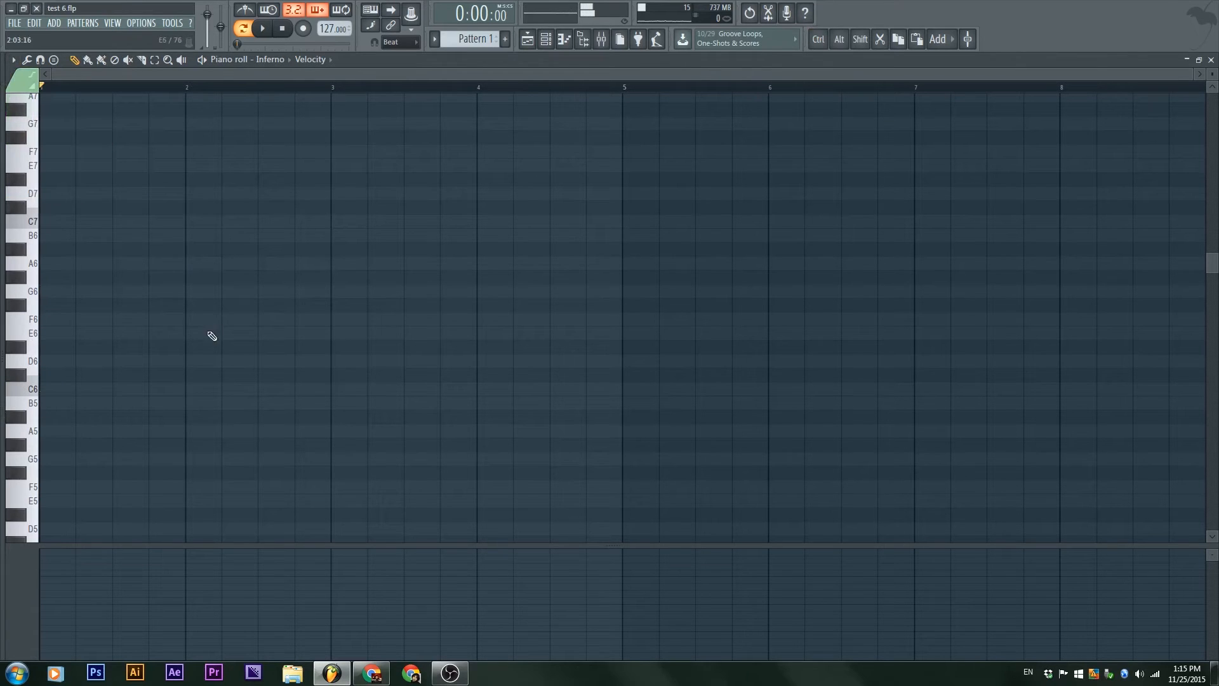
pyautogui.click(50, 389)
pyautogui.click(118, 362)
pyautogui.click(95, 431)
pyautogui.click(163, 319)
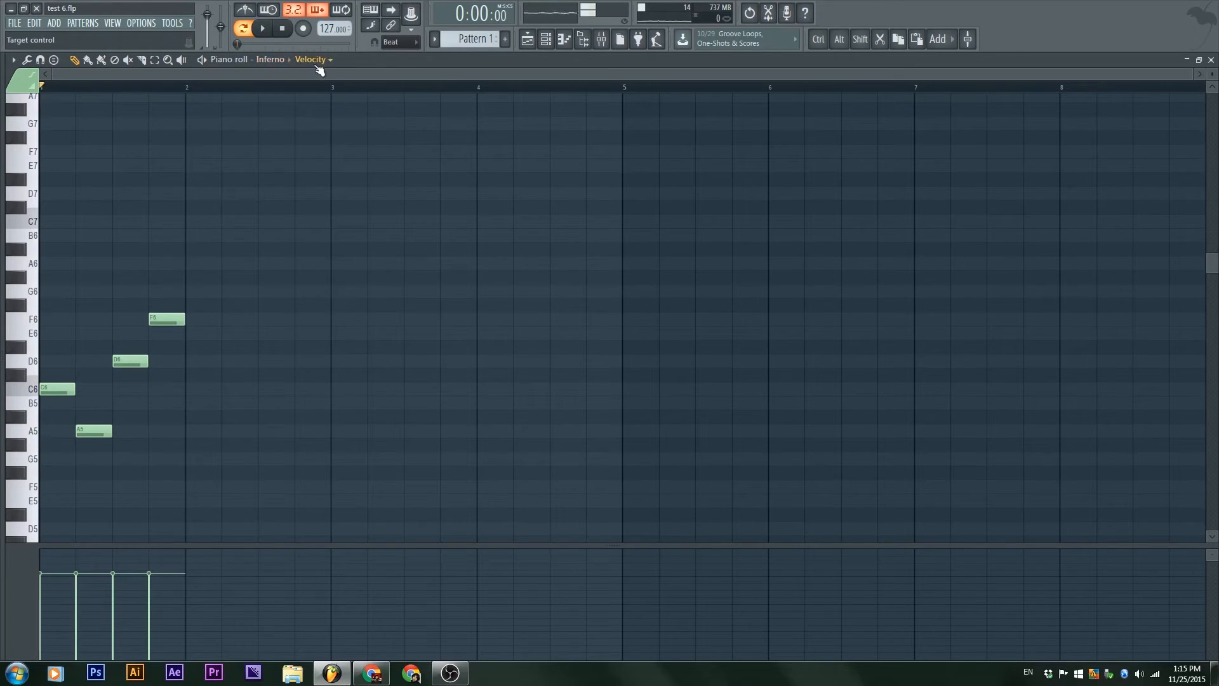
# Step: Draw rising velocities for the four bar 1 notes, play them, and redraw the velocities at a nearly even, fairly high level
pyautogui.moveTo(52, 604); pyautogui.dragTo(51, 649)
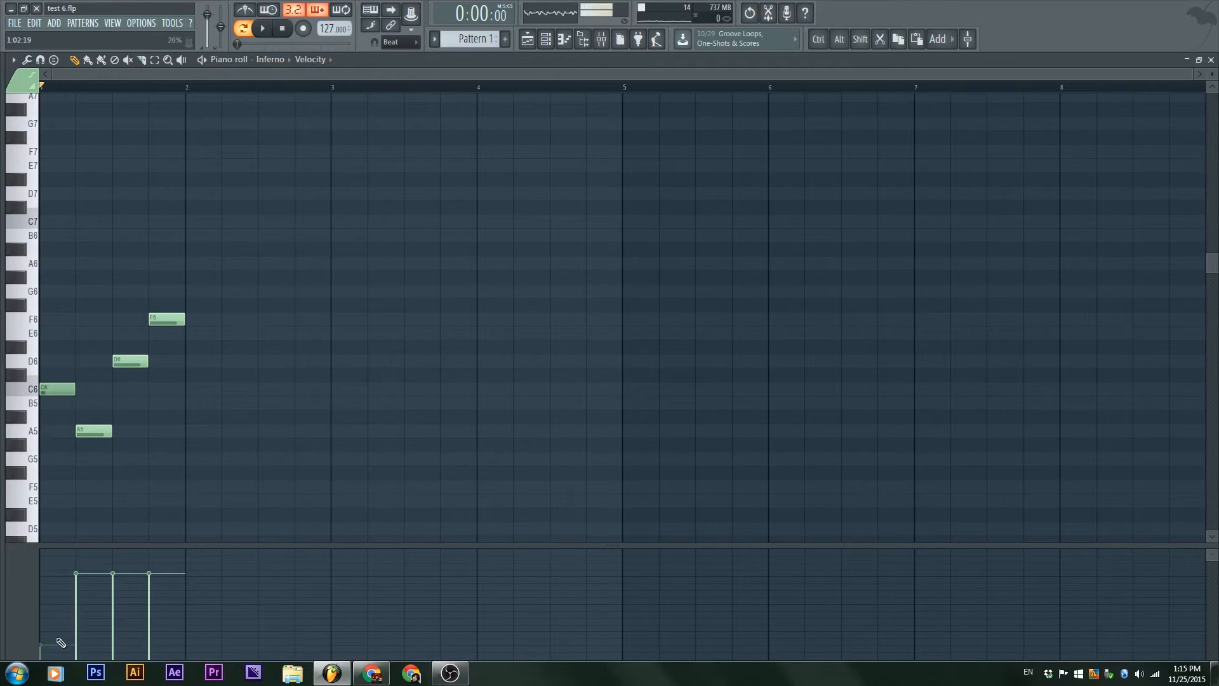
pyautogui.moveTo(95, 613)
pyautogui.mouseDown()
pyautogui.moveTo(82, 632)
pyautogui.moveTo(150, 562)
pyautogui.mouseUp()
pyautogui.press('space')
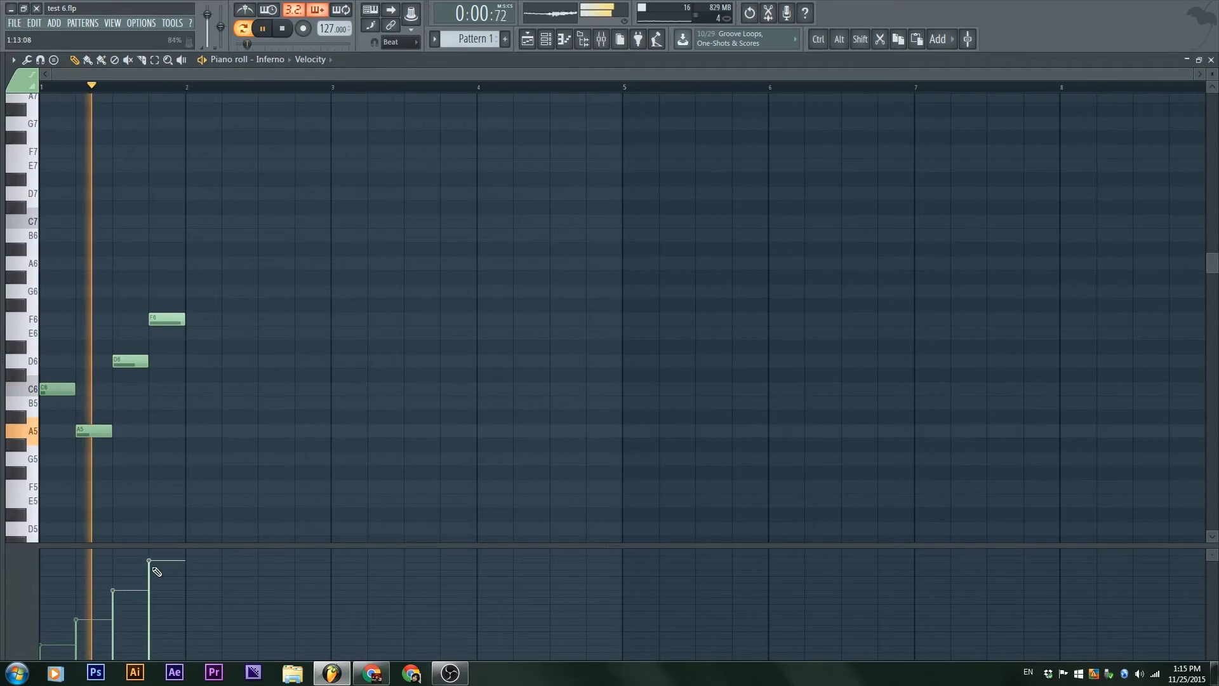
pyautogui.press('space')
pyautogui.moveTo(41, 596); pyautogui.dragTo(156, 560)
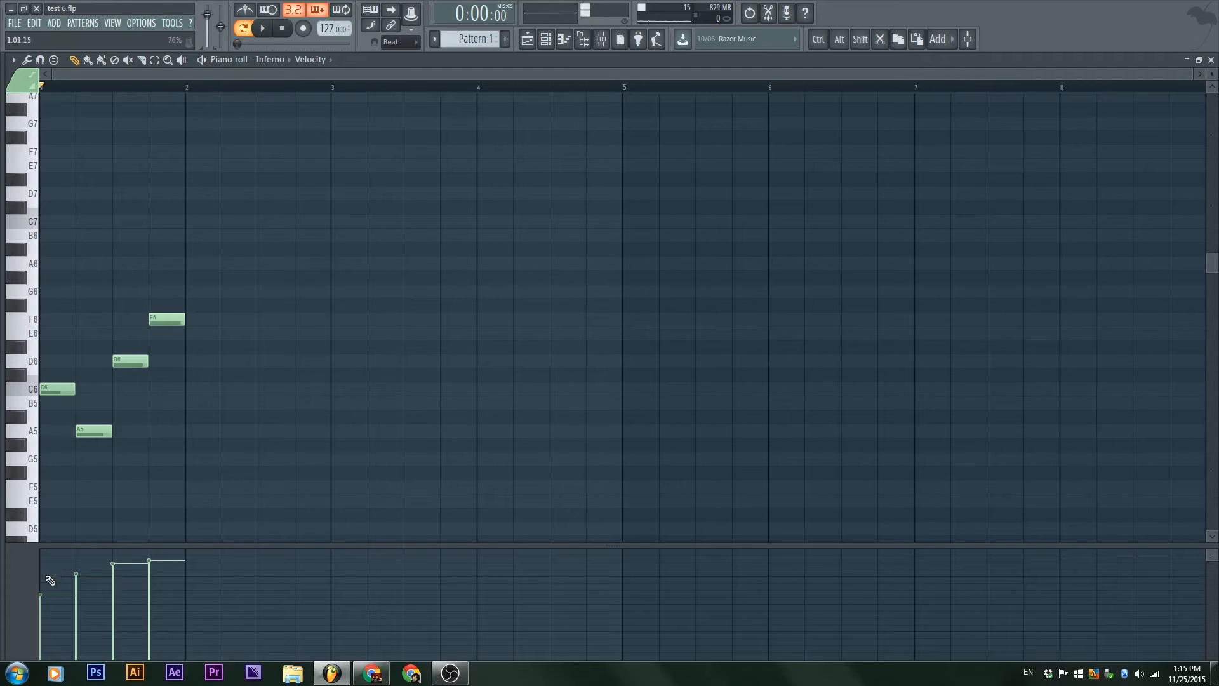
pyautogui.moveTo(50, 581)
pyautogui.mouseDown()
pyautogui.moveTo(128, 591)
pyautogui.moveTo(158, 585)
pyautogui.moveTo(125, 584)
pyautogui.moveTo(152, 574)
pyautogui.mouseUp()
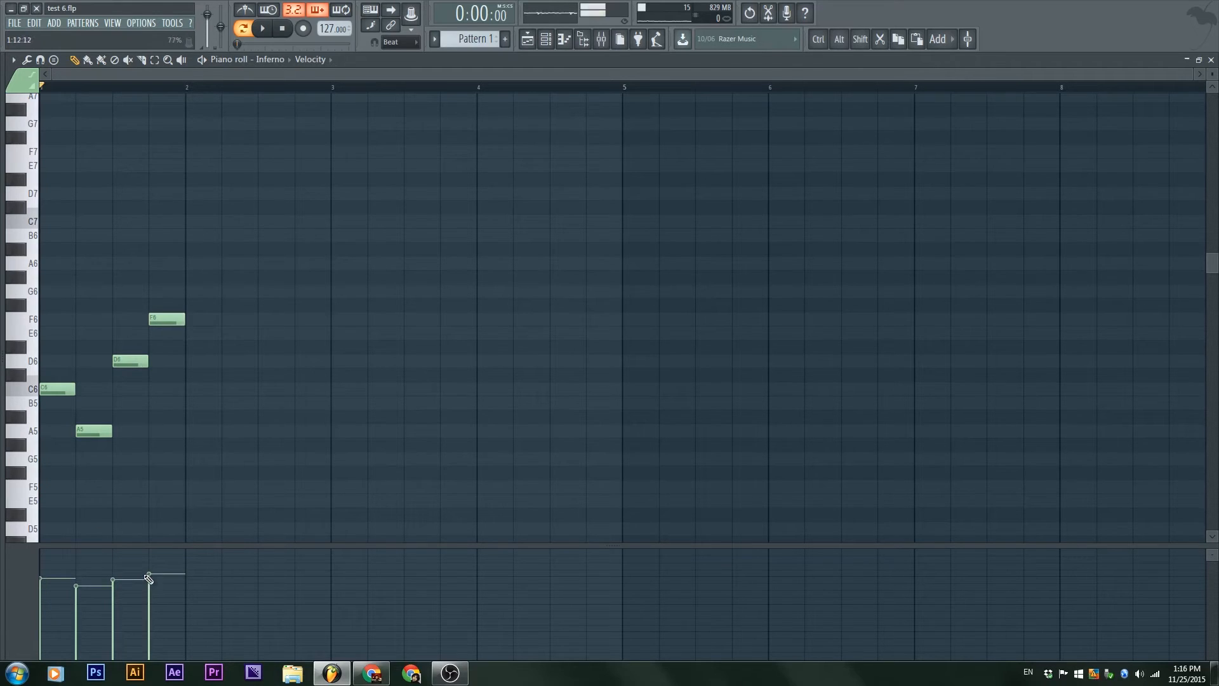
# Step: Show channel panning in the event lane, draw alternating right and left panning over bar 1's beats, and play the result
pyautogui.click(329, 62)
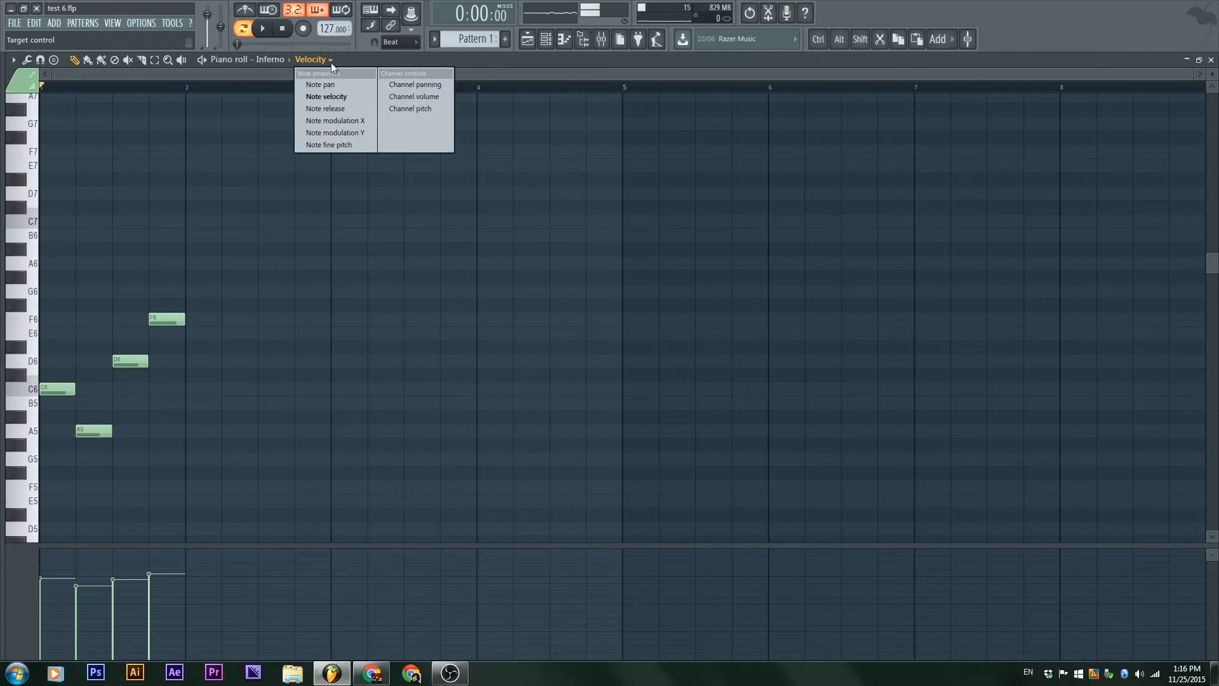
pyautogui.click(331, 62)
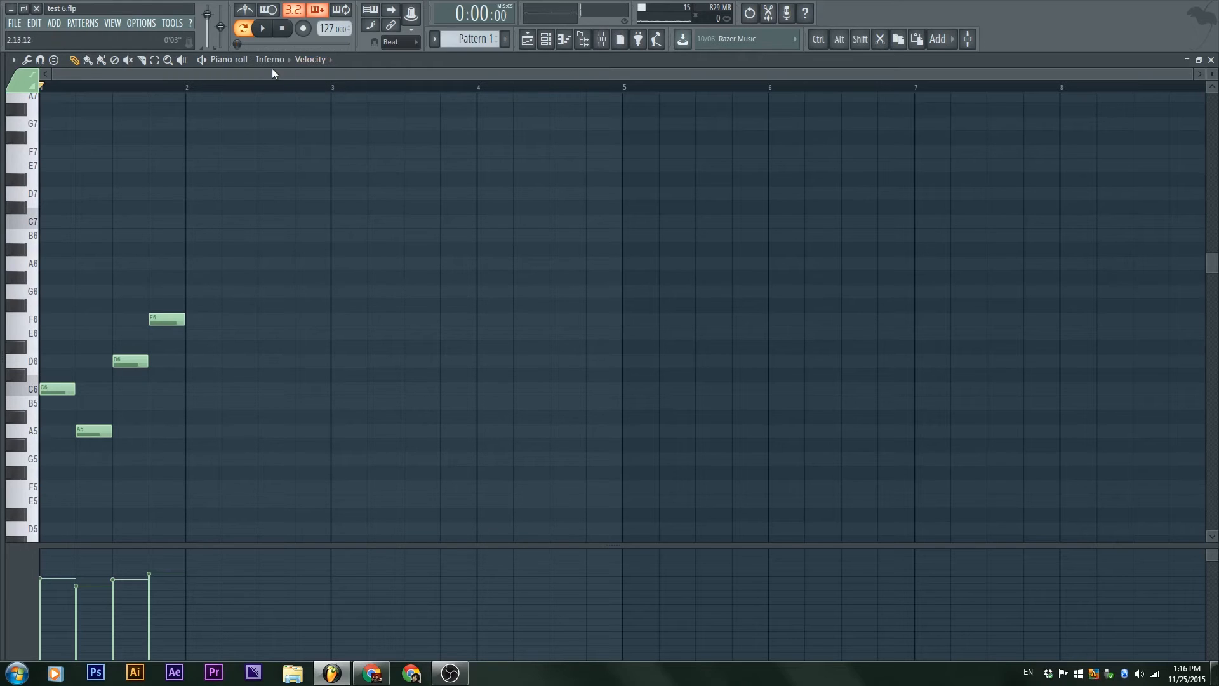
pyautogui.click(306, 62)
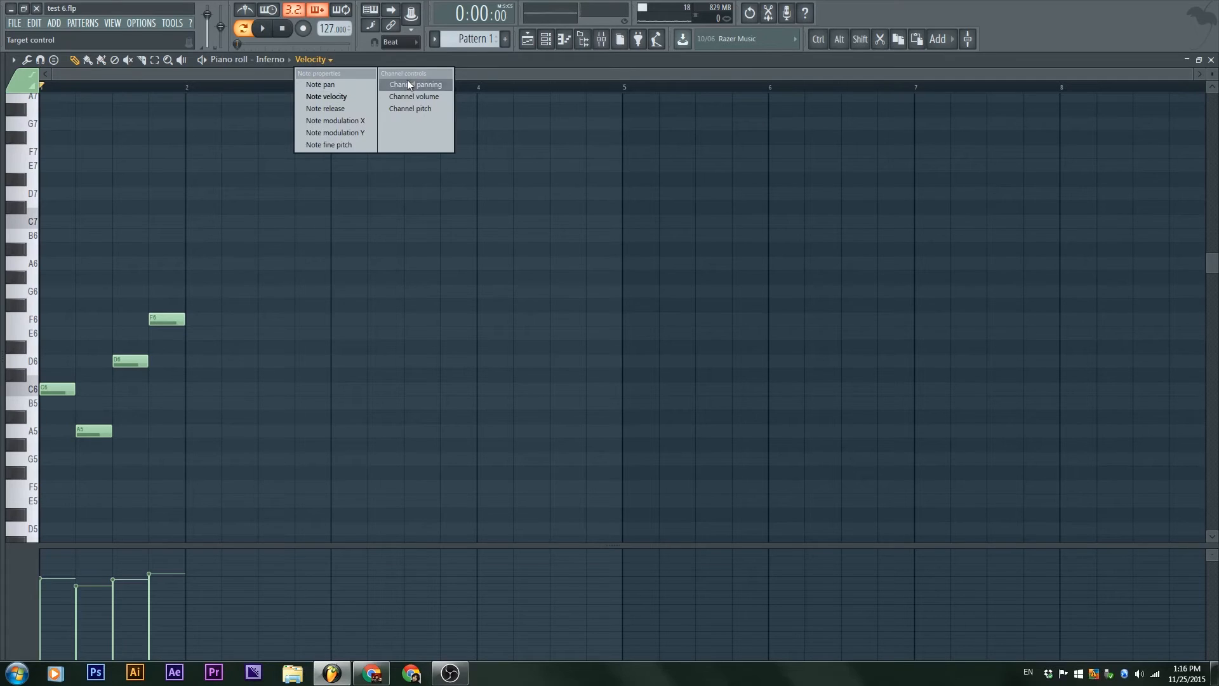
pyautogui.click(437, 84)
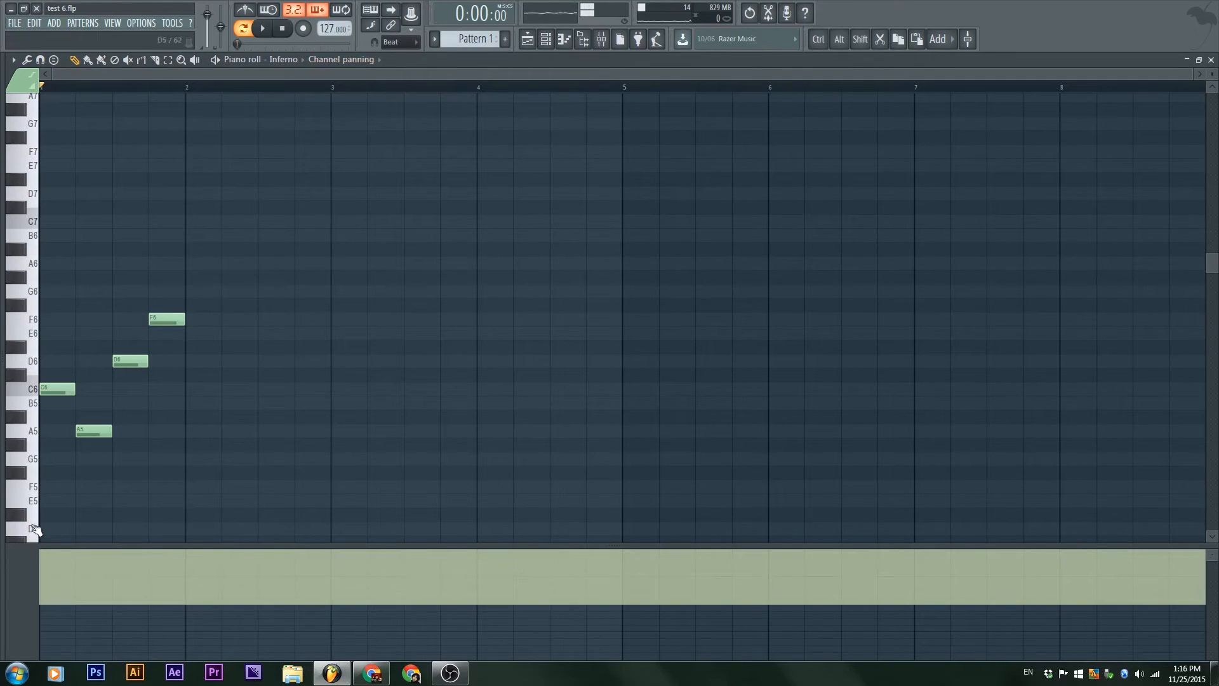
pyautogui.moveTo(85, 621); pyautogui.dragTo(123, 584)
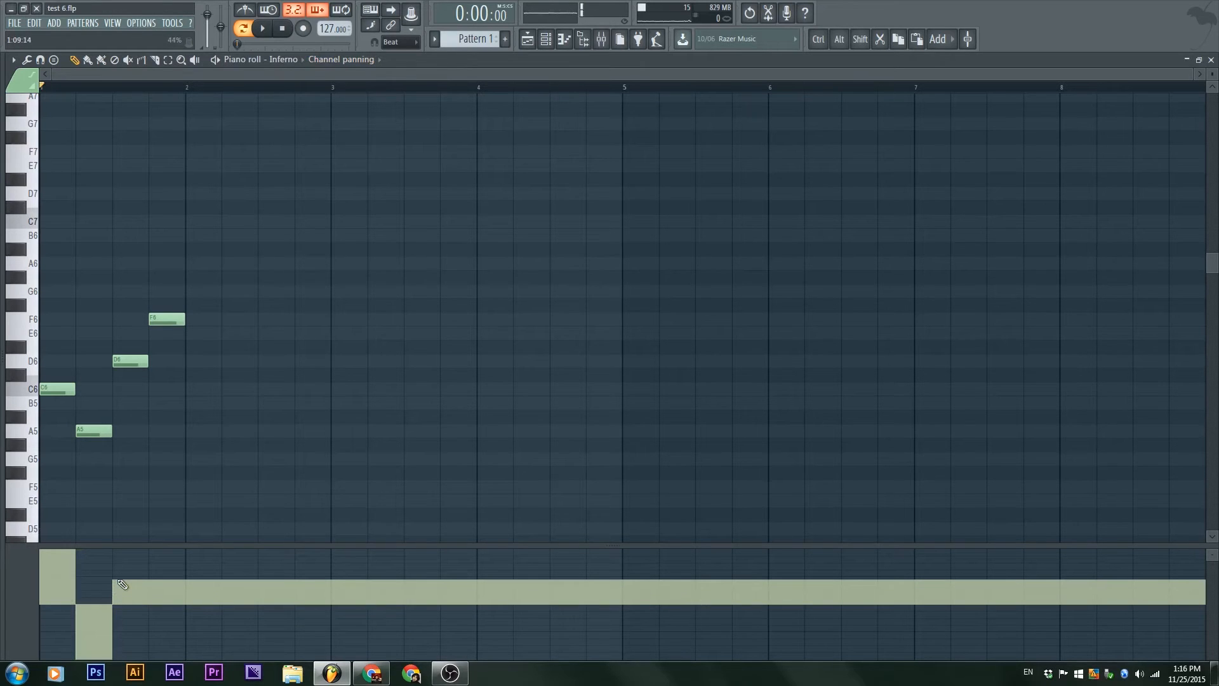
pyautogui.click(152, 610)
pyautogui.press('space')
pyautogui.press('space')
pyautogui.click(198, 637)
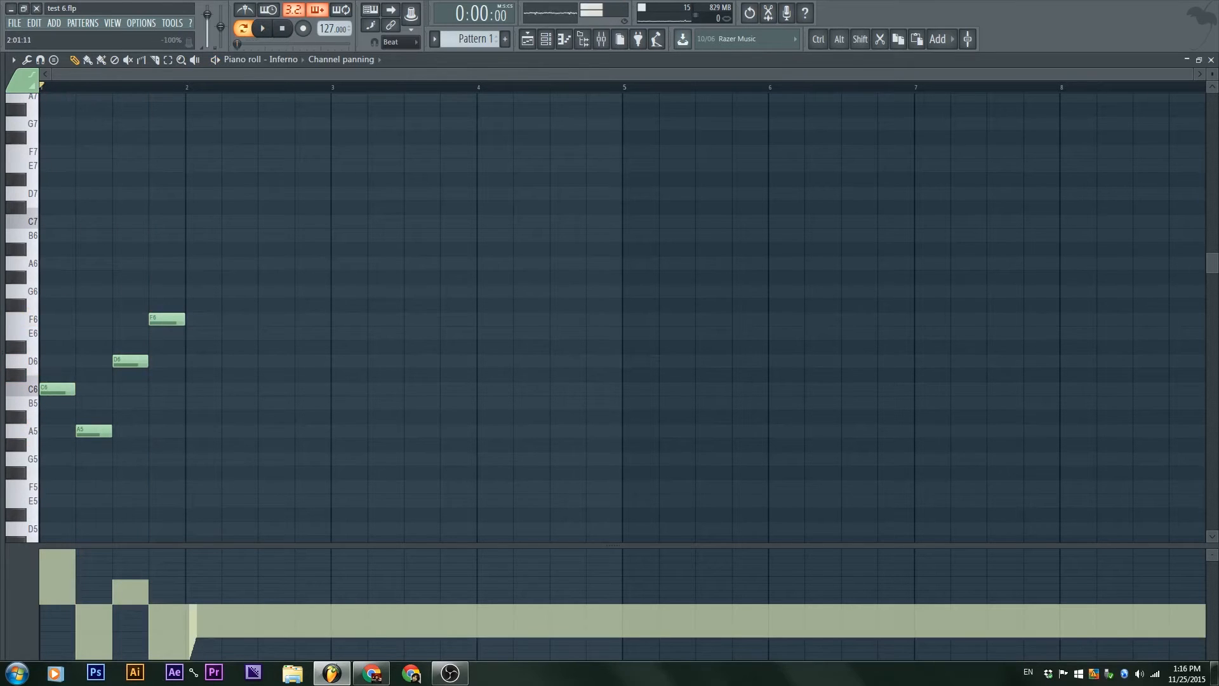
pyautogui.click(190, 604)
# Step: Erase all channel panning events from the event lane with the Delete tool
pyautogui.press('d')
pyautogui.moveTo(196, 616)
pyautogui.mouseDown()
pyautogui.moveTo(354, 621)
pyautogui.moveTo(383, 637)
pyautogui.mouseUp()
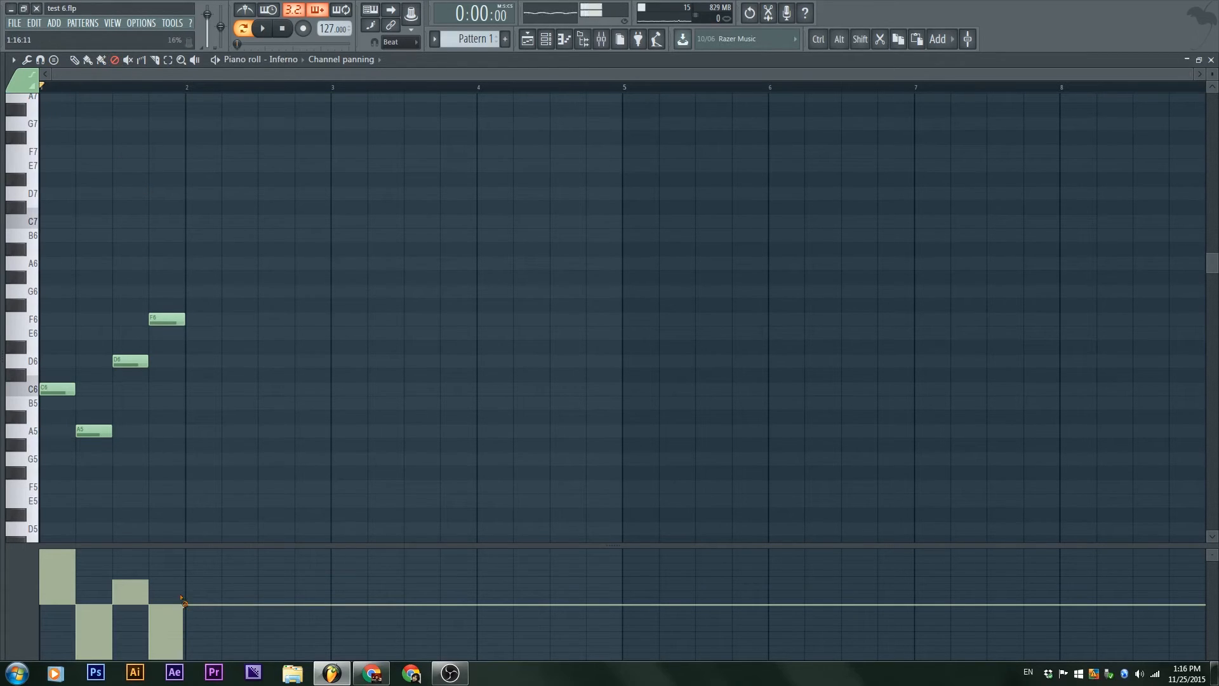
pyautogui.moveTo(182, 611); pyautogui.dragTo(3, 588)
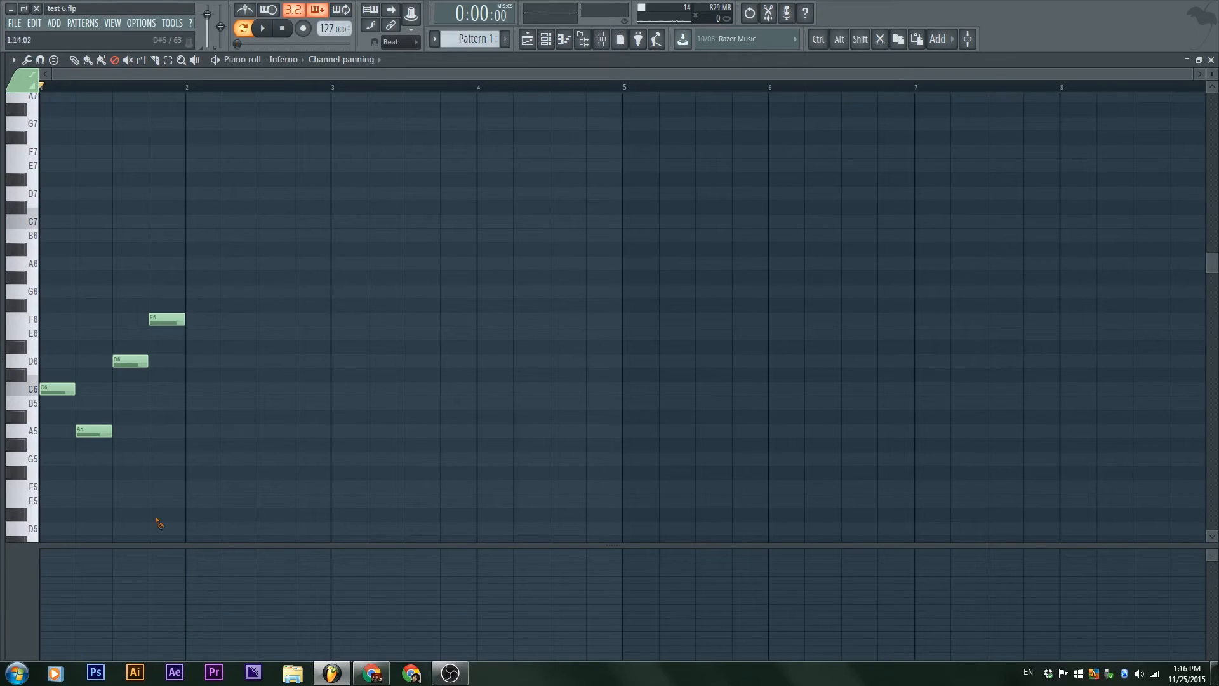
# Step: Return to the Draw tool, show channel pitch in the event lane, and draw descending beat-wide pitch steps across bar 1
pyautogui.click(75, 59)
pyautogui.click(348, 59)
pyautogui.click(457, 109)
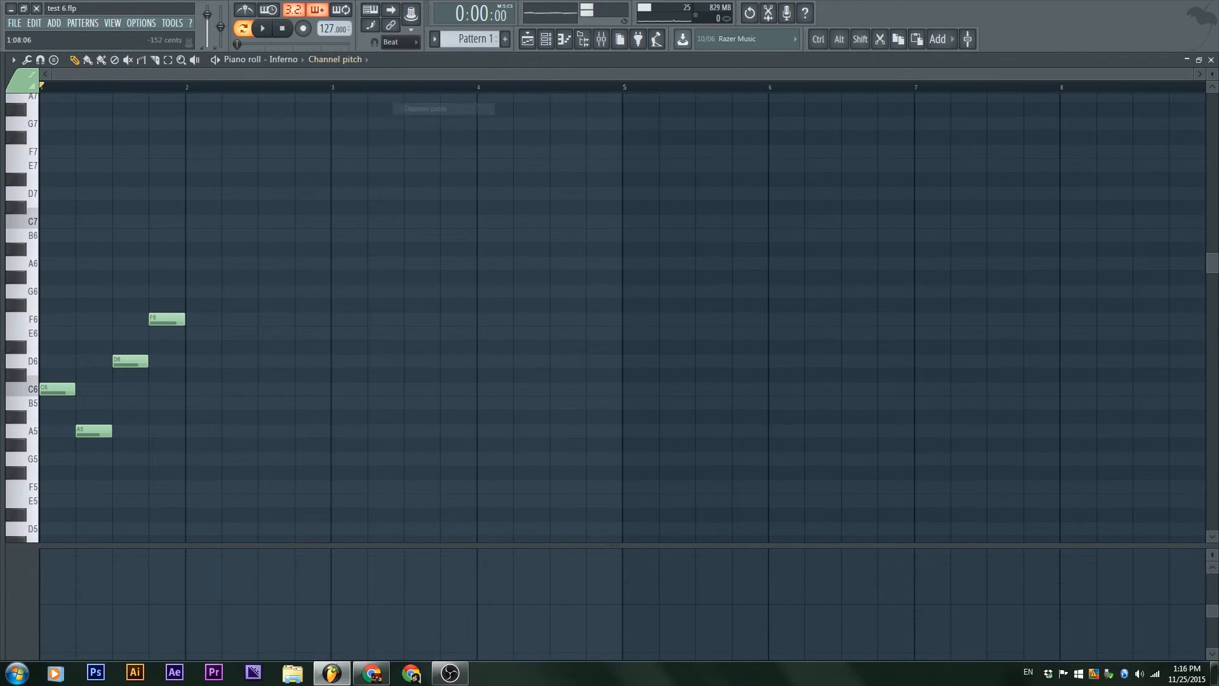
pyautogui.moveTo(51, 615)
pyautogui.mouseDown()
pyautogui.moveTo(54, 599)
pyautogui.moveTo(122, 572)
pyautogui.moveTo(141, 547)
pyautogui.moveTo(73, 561)
pyautogui.moveTo(46, 637)
pyautogui.moveTo(116, 576)
pyautogui.mouseUp()
pyautogui.keyDown('ctrl'); pyautogui.click(95, 436); pyautogui.keyUp('ctrl')
pyautogui.moveTo(54, 632)
pyautogui.mouseDown()
pyautogui.moveTo(127, 559)
pyautogui.moveTo(121, 655)
pyautogui.moveTo(151, 643)
pyautogui.mouseUp()
pyautogui.keyDown('ctrl'); pyautogui.click(129, 492); pyautogui.keyUp('ctrl')
pyautogui.moveTo(131, 499)
pyautogui.mouseDown()
pyautogui.moveTo(197, 337)
pyautogui.moveTo(184, 402)
pyautogui.mouseUp()
pyautogui.moveTo(57, 628)
pyautogui.mouseDown()
pyautogui.moveTo(58, 566)
pyautogui.moveTo(127, 591)
pyautogui.moveTo(130, 629)
pyautogui.moveTo(162, 632)
pyautogui.moveTo(129, 614)
pyautogui.mouseUp()
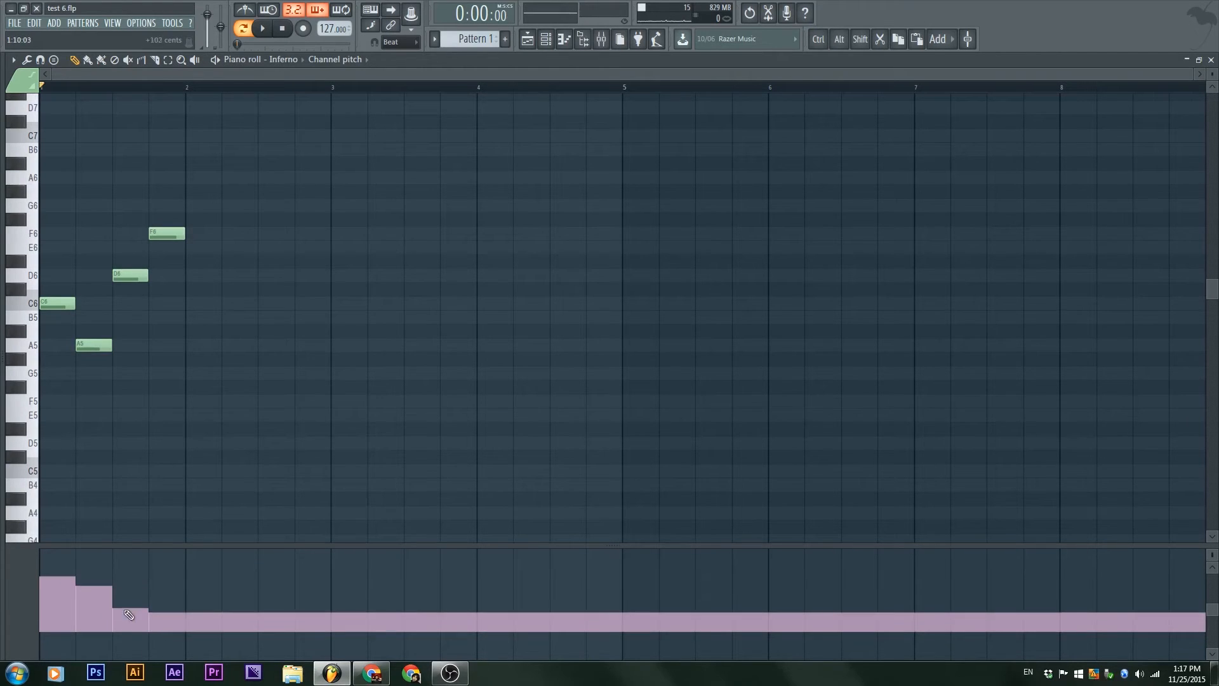
# Step: Set the main snap to 1/4 beat and redraw the channel pitch as a finer rising curve from the start of bar 1
pyautogui.click(400, 41)
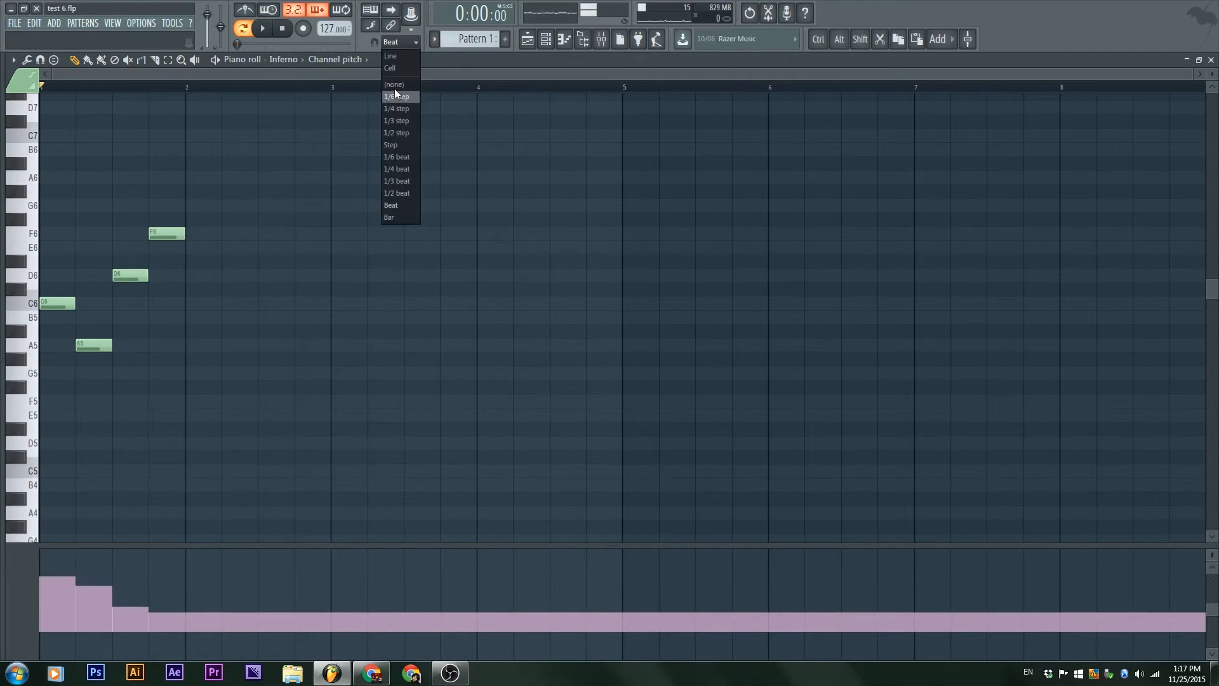
pyautogui.click(405, 170)
pyautogui.moveTo(44, 629); pyautogui.dragTo(160, 565)
pyautogui.moveTo(45, 633)
pyautogui.mouseDown()
pyautogui.moveTo(188, 561)
pyautogui.moveTo(229, 603)
pyautogui.moveTo(305, 623)
pyautogui.moveTo(2, 585)
pyautogui.moveTo(233, 623)
pyautogui.moveTo(162, 580)
pyautogui.moveTo(49, 584)
pyautogui.moveTo(155, 578)
pyautogui.moveTo(105, 613)
pyautogui.mouseUp()
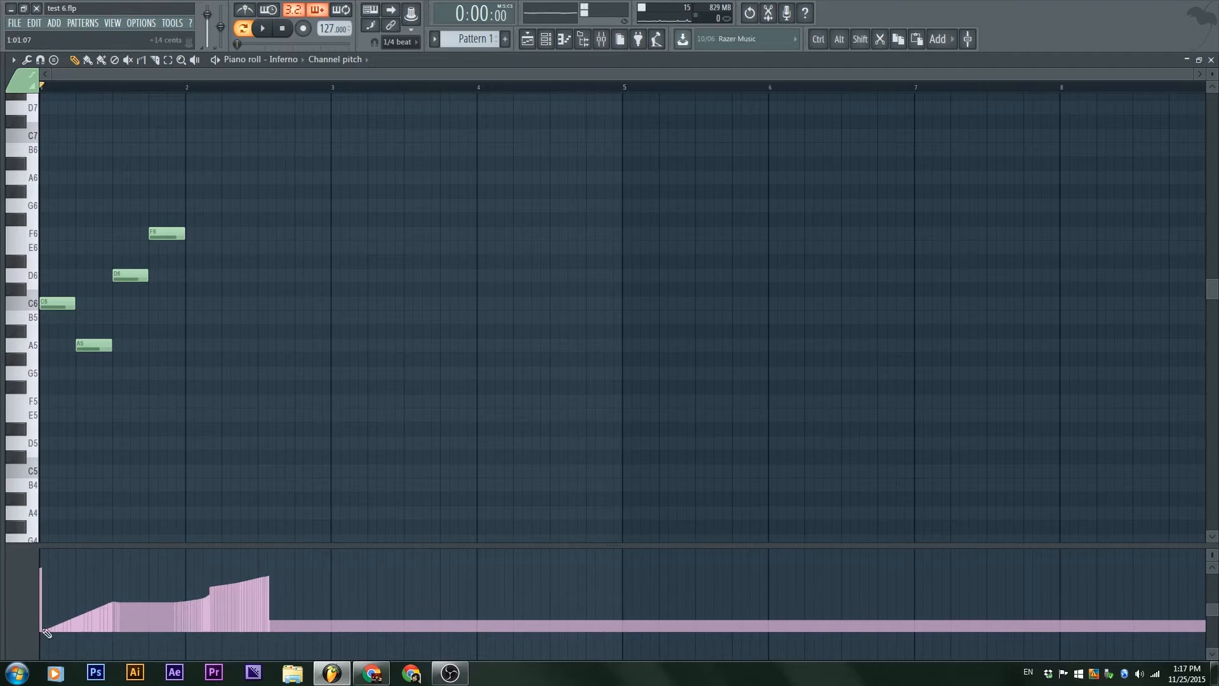
# Step: Draw a steeply rising channel pitch ramp across bar 1 and enlarge the event lane for finer editing
pyautogui.moveTo(46, 635)
pyautogui.mouseDown()
pyautogui.moveTo(169, 550)
pyautogui.moveTo(123, 625)
pyautogui.mouseUp()
pyautogui.scroll(4, 123, 625)
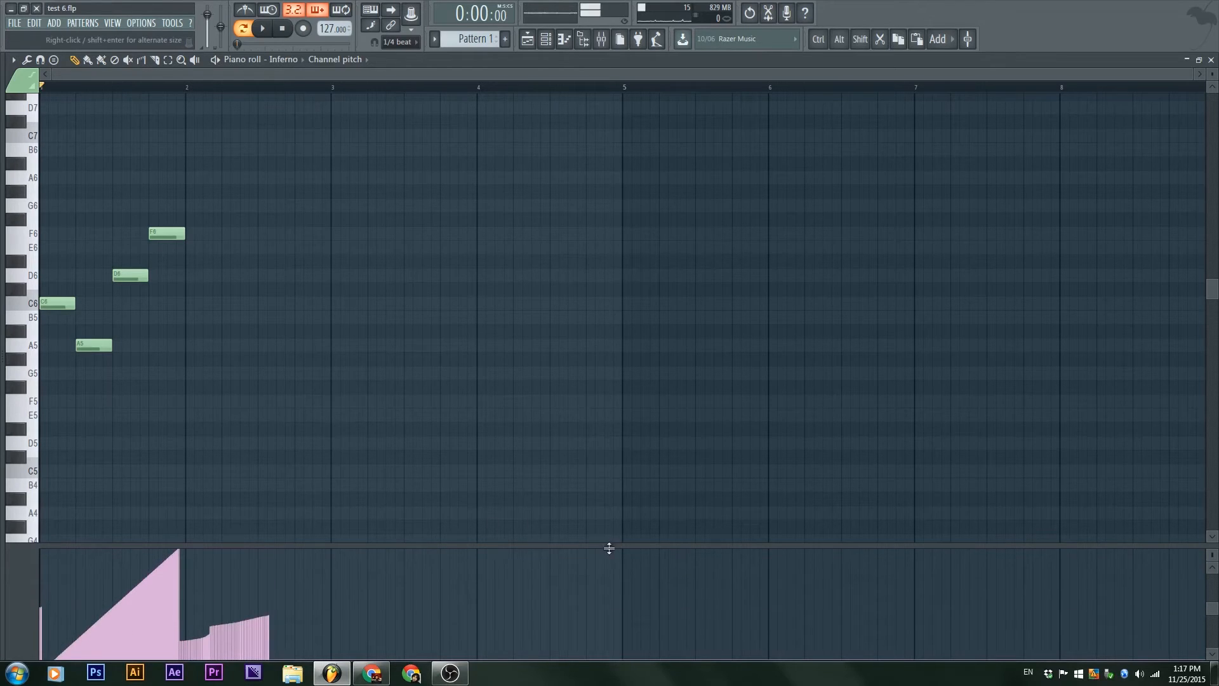
pyautogui.moveTo(614, 547); pyautogui.dragTo(614, 401)
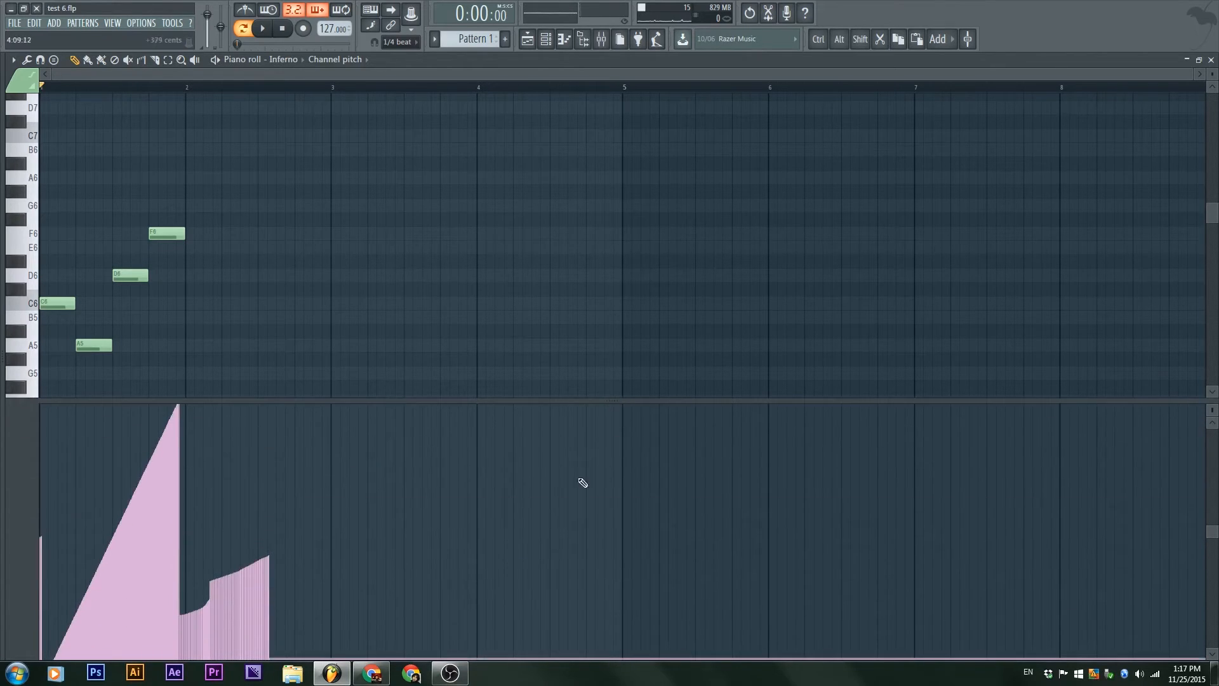
# Step: Redraw the channel pitch with falling values around bars 1 and 2, and play the pattern briefly
pyautogui.scroll(-3, 110, 515)
pyautogui.moveTo(124, 436); pyautogui.dragTo(197, 575)
pyautogui.press('space')
pyautogui.press('space')
pyautogui.moveTo(267, 460)
pyautogui.mouseDown()
pyautogui.moveTo(280, 463)
pyautogui.moveTo(96, 512)
pyautogui.mouseUp()
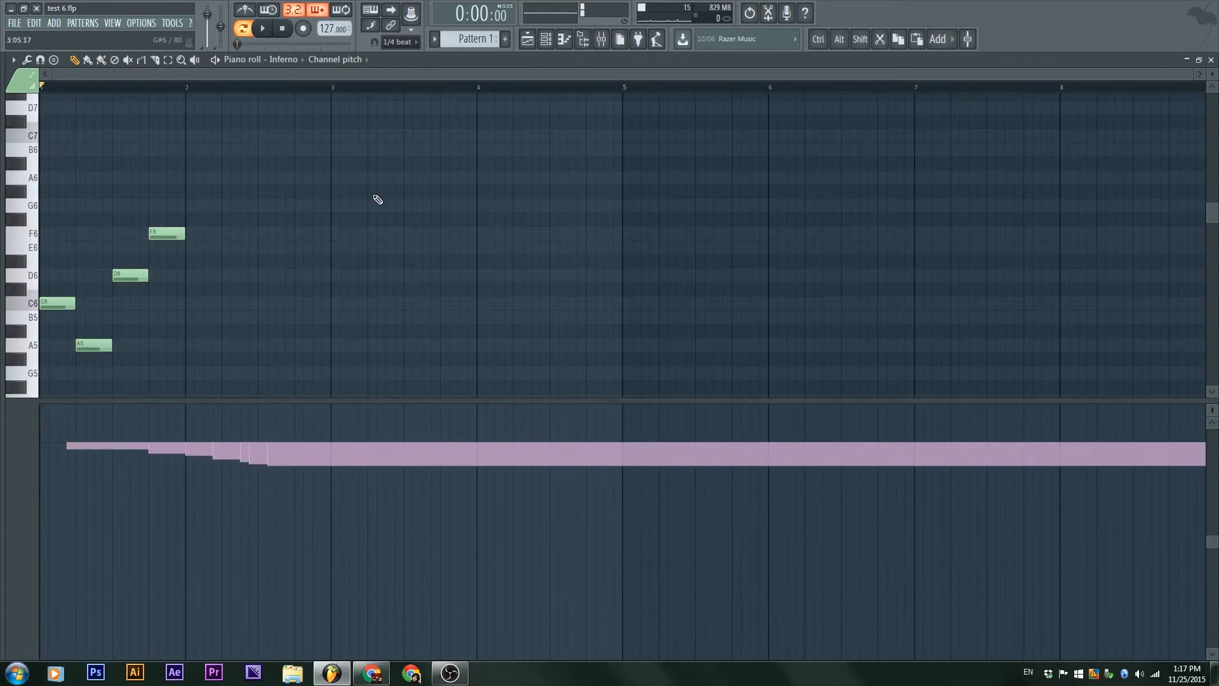
# Step: Erase all channel pitch events with the Delete tool and shrink the event lane again
pyautogui.press('d')
pyautogui.moveTo(348, 470); pyautogui.dragTo(3, 475)
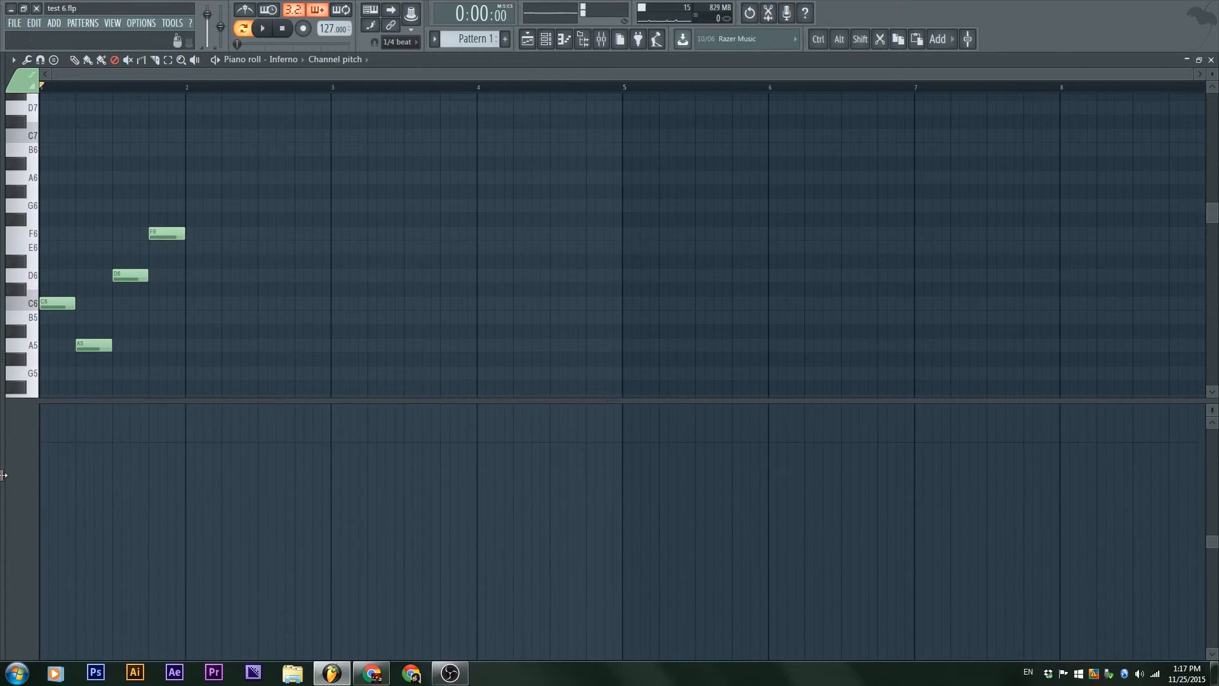
pyautogui.scroll(2, 412, 485)
pyautogui.moveTo(615, 400); pyautogui.dragTo(601, 541)
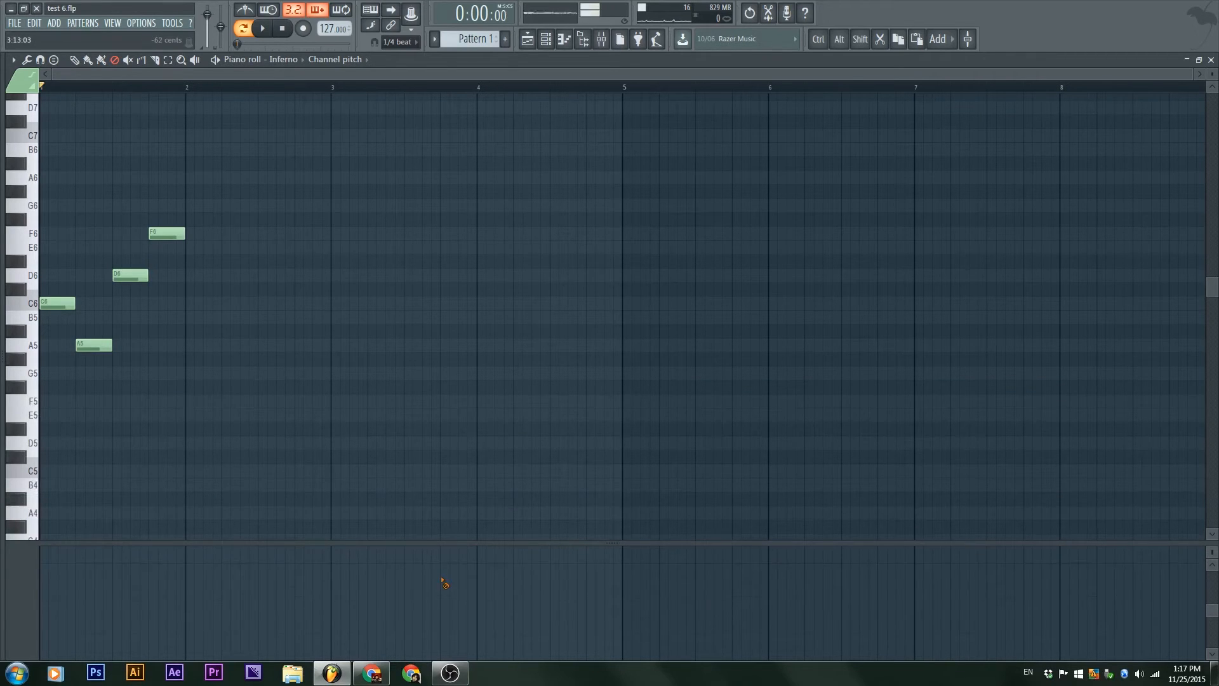
# Step: Restore the maximized piano roll to a floating window, move it clear of the Inferno synth, and briefly play the pattern
pyautogui.doubleClick(700, 64)
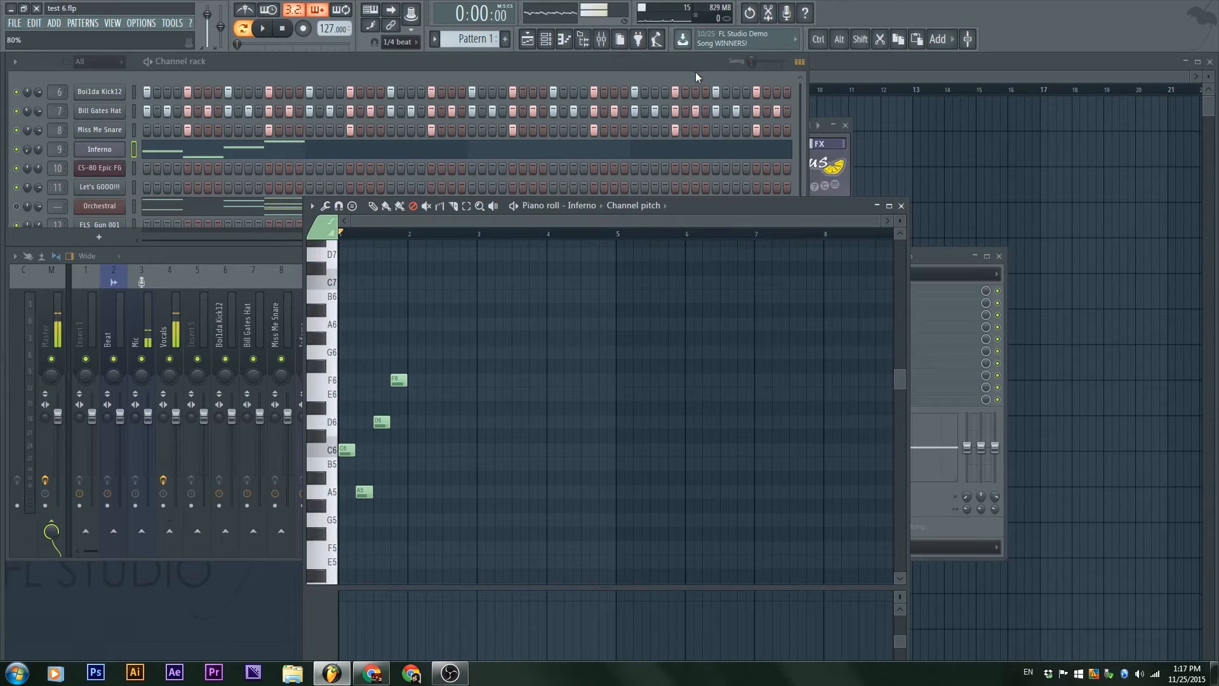
pyautogui.moveTo(711, 209); pyautogui.dragTo(414, 137)
pyautogui.press('space')
pyautogui.press('space')
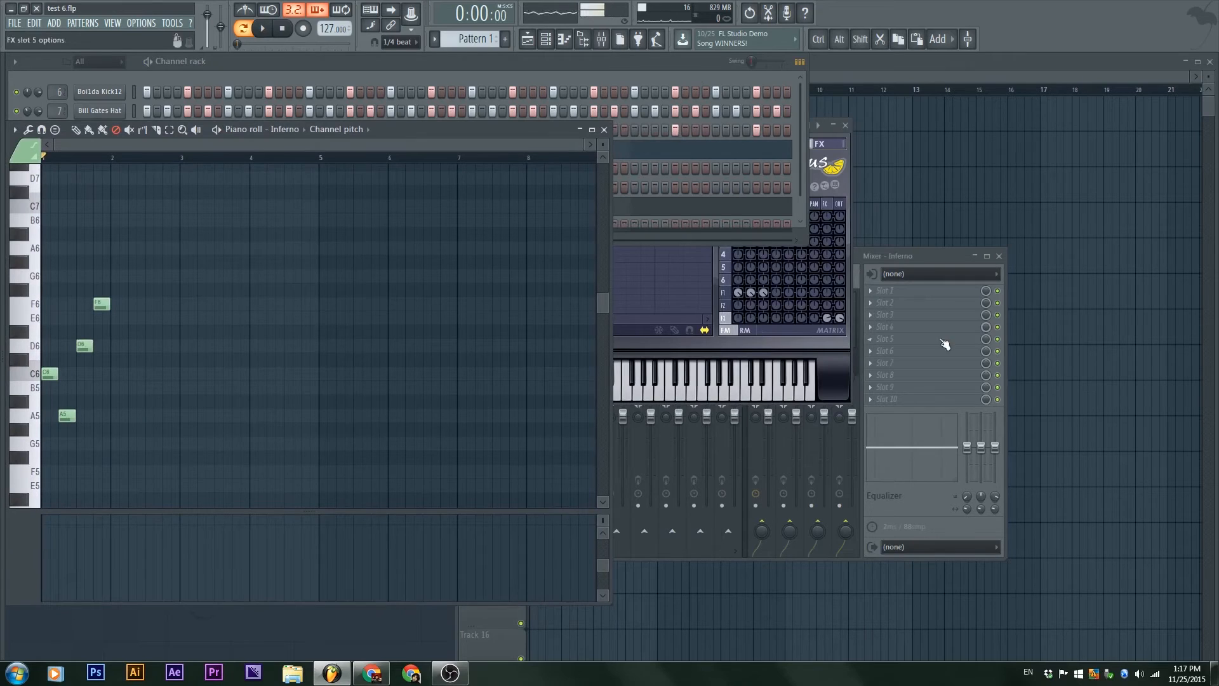
# Step: Bring the Inferno Sytrus window to the front, place it beside the piano roll, and close the mixer
pyautogui.click(826, 376)
pyautogui.moveTo(726, 135); pyautogui.dragTo(833, 236)
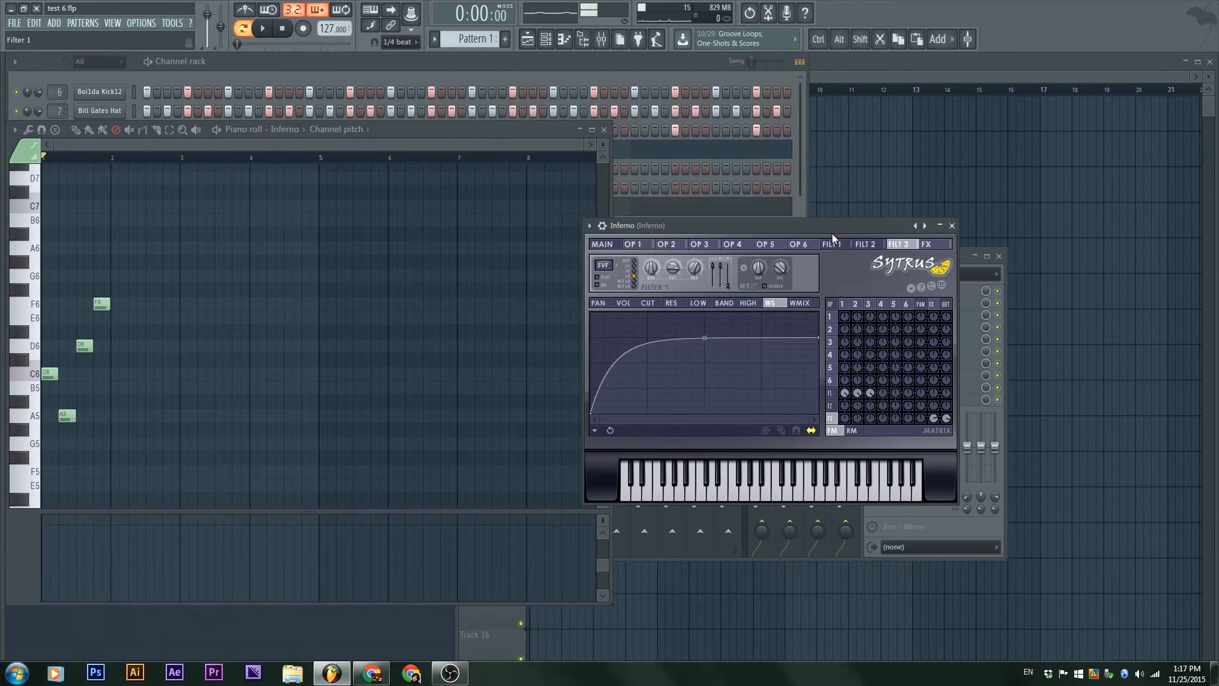
pyautogui.click(813, 506)
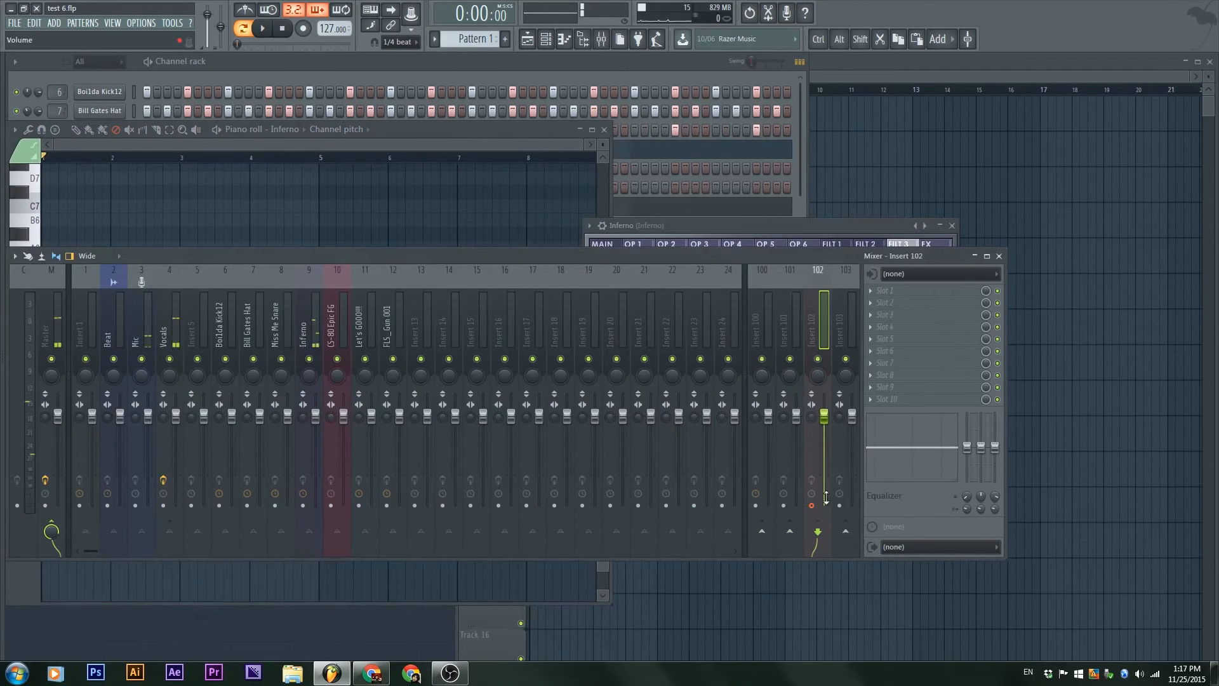
pyautogui.click(999, 257)
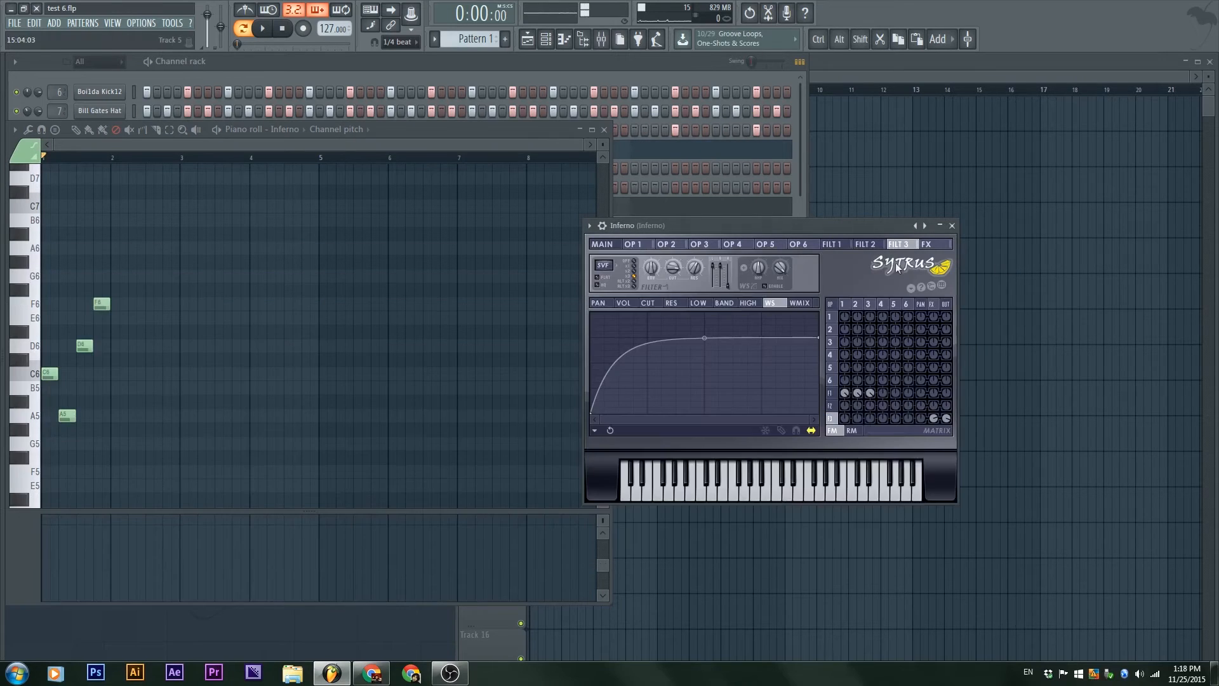
pyautogui.moveTo(757, 228); pyautogui.dragTo(777, 257)
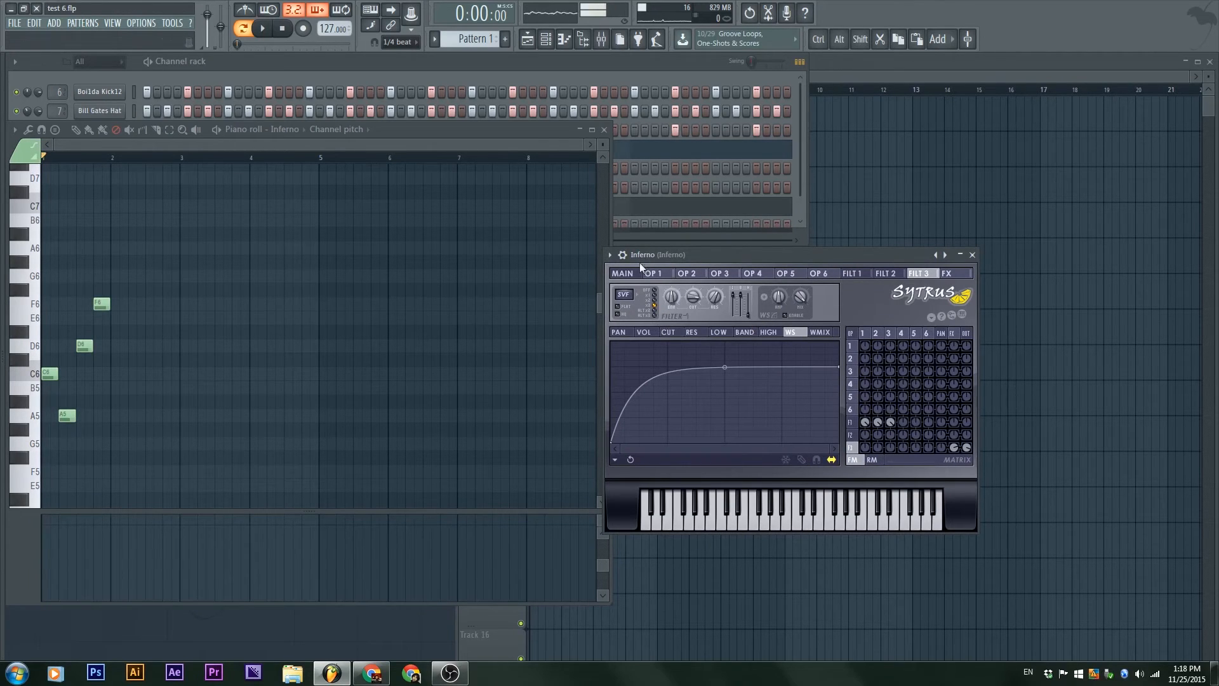
# Step: Show Inferno's FX settings in Sytrus and open the automation options of the delay feedback level
pyautogui.click(654, 274)
pyautogui.click(949, 273)
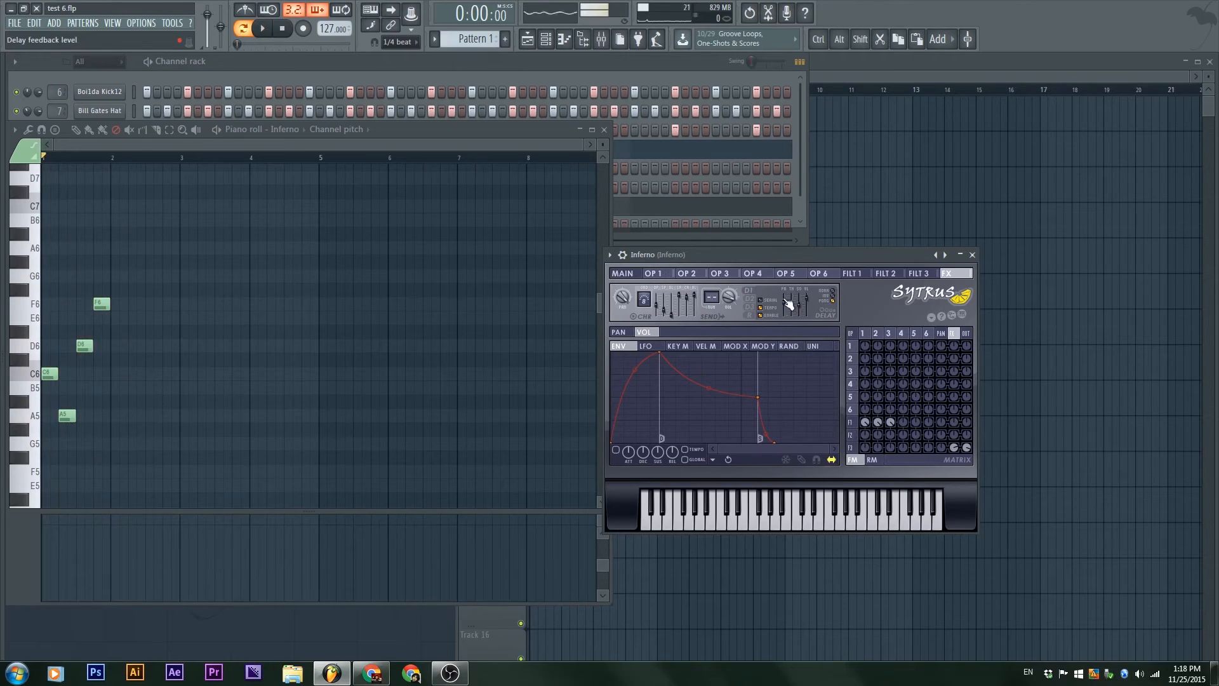
pyautogui.rightClick(784, 305)
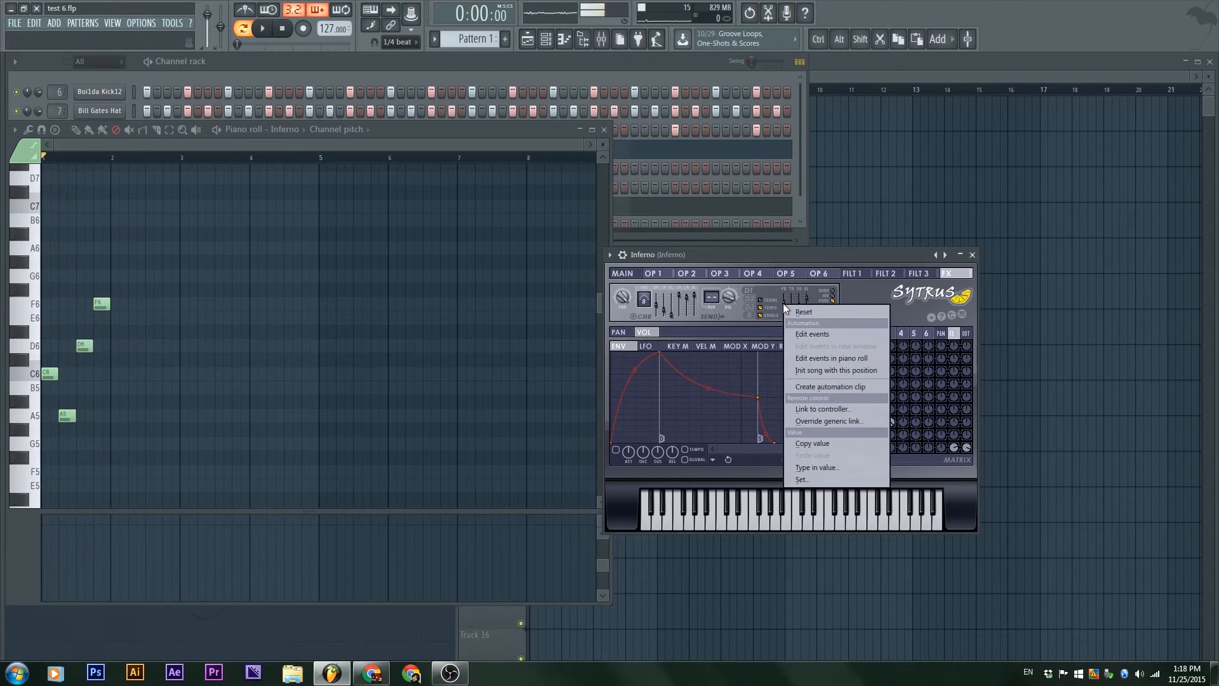
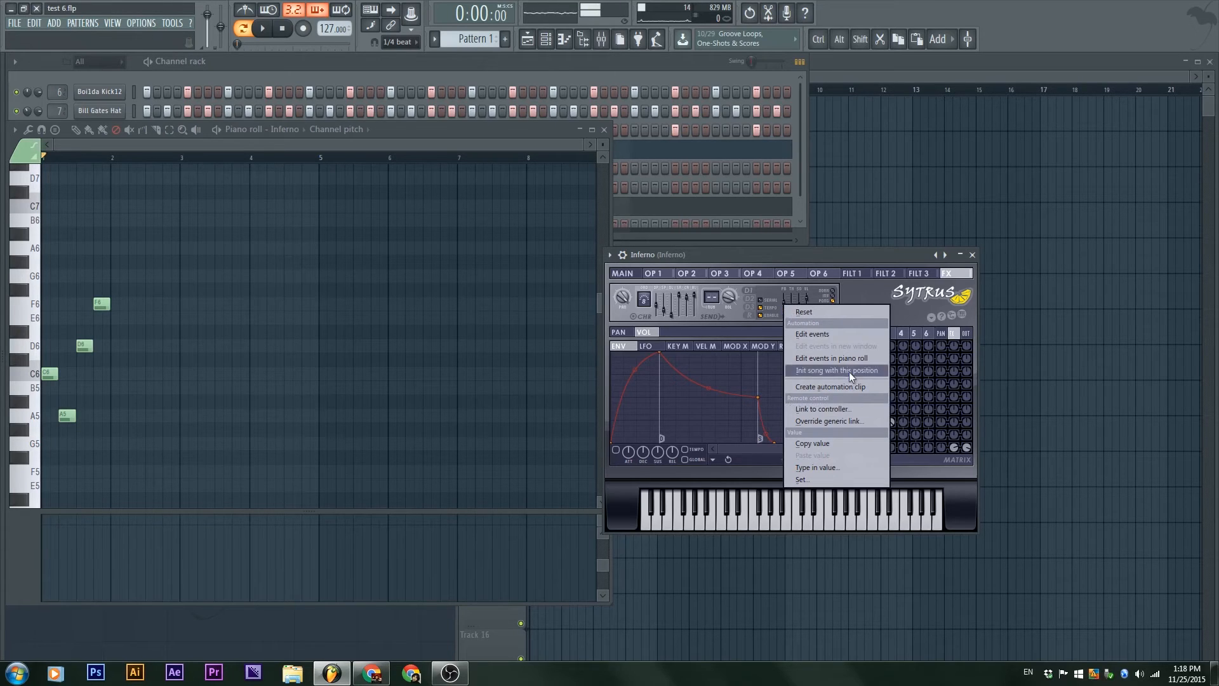
pyautogui.click(610, 255)
pyautogui.click(610, 255)
pyautogui.click(610, 254)
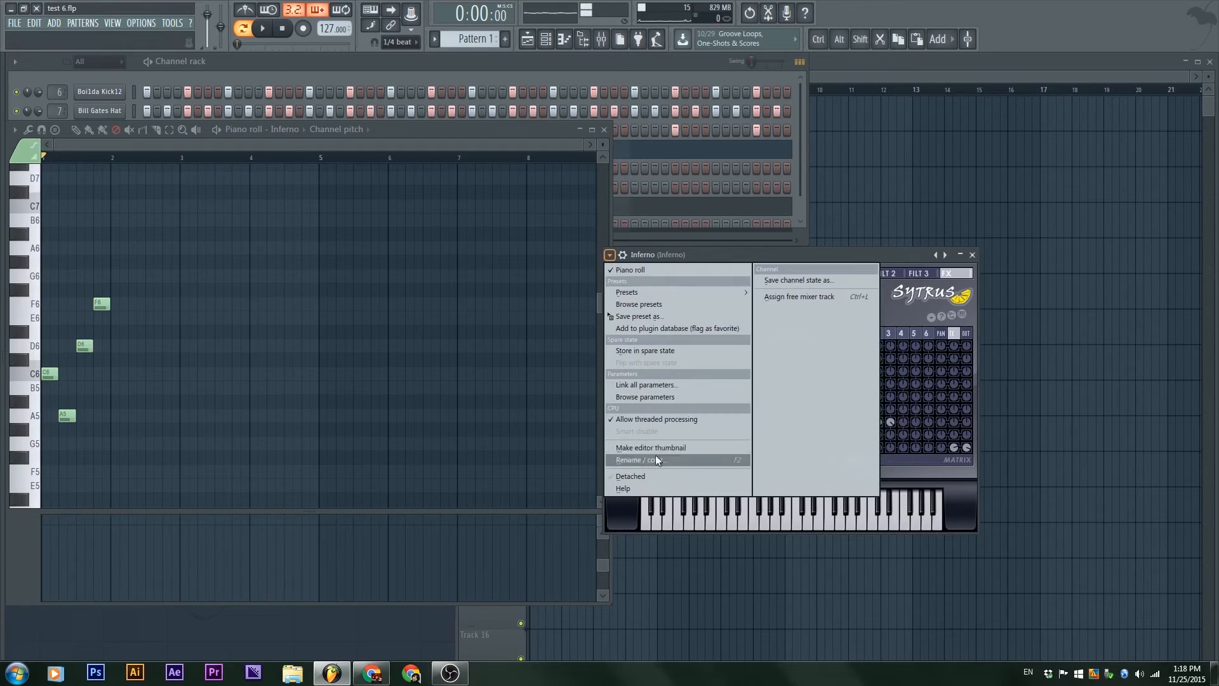
pyautogui.click(886, 250)
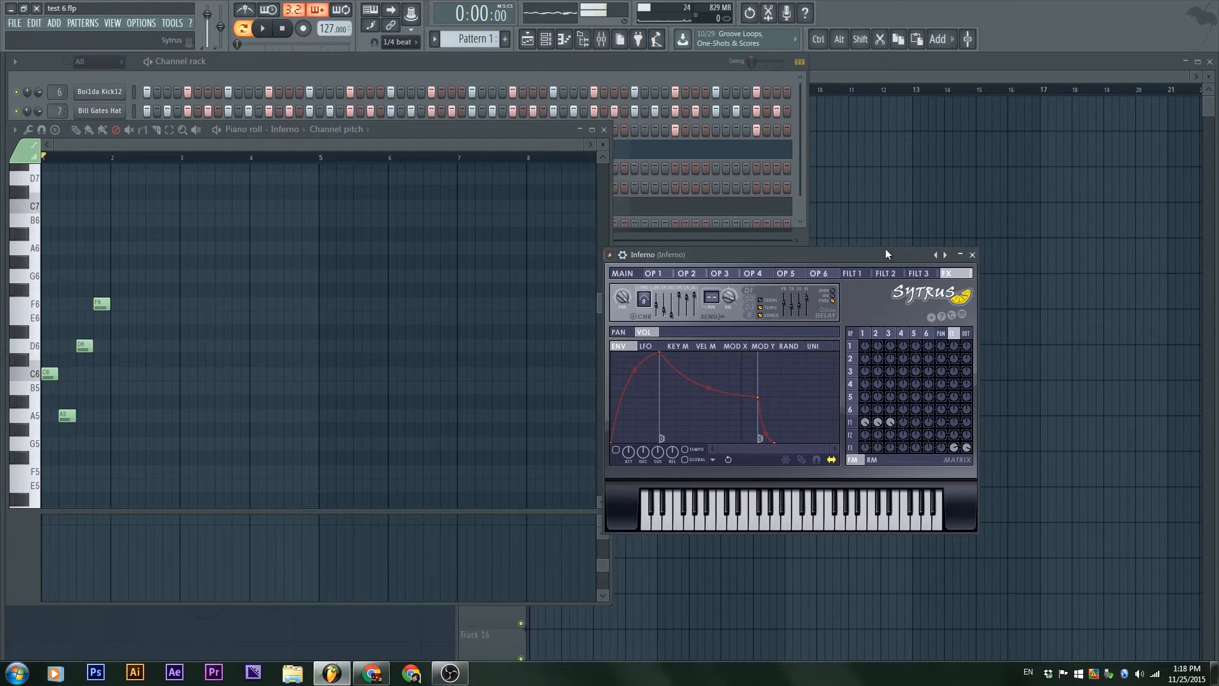
# Step: Open the Sytrus delay feedback level in a separate event editor, draw a rising, dipping and rising curve, and briefly play it
pyautogui.rightClick(786, 303)
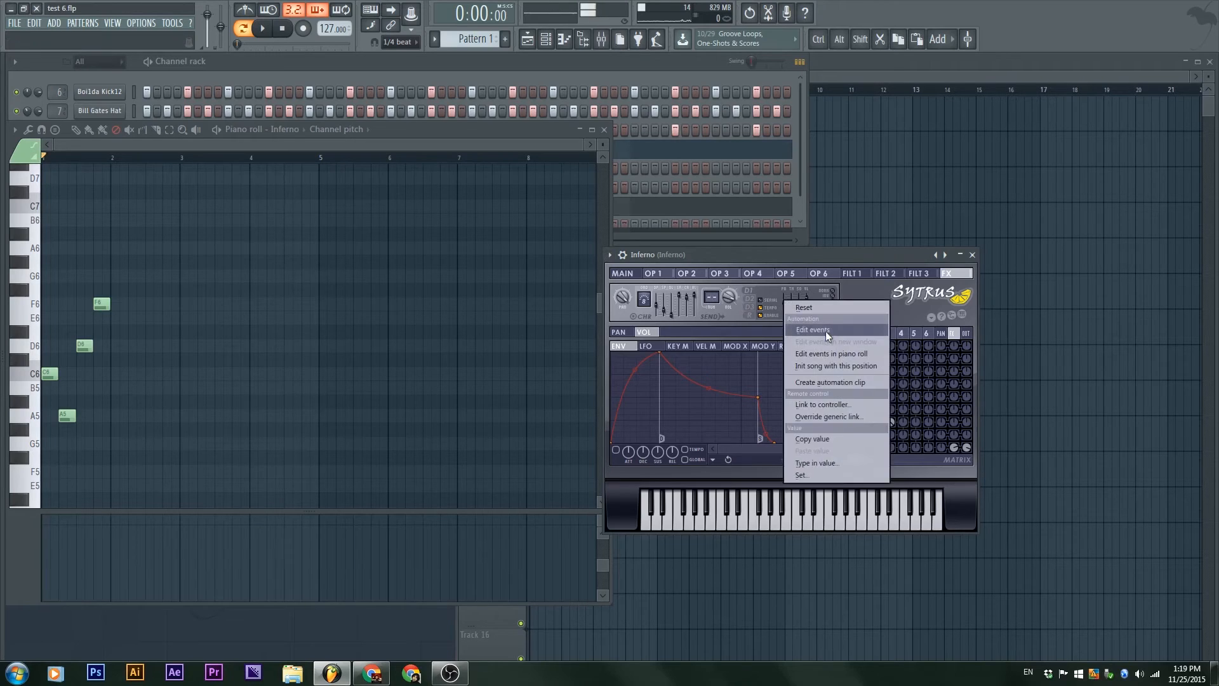
pyautogui.click(826, 331)
pyautogui.moveTo(637, 139); pyautogui.dragTo(946, 103)
pyautogui.moveTo(578, 560)
pyautogui.mouseDown()
pyautogui.moveTo(601, 581)
pyautogui.moveTo(604, 389)
pyautogui.moveTo(557, 481)
pyautogui.mouseUp()
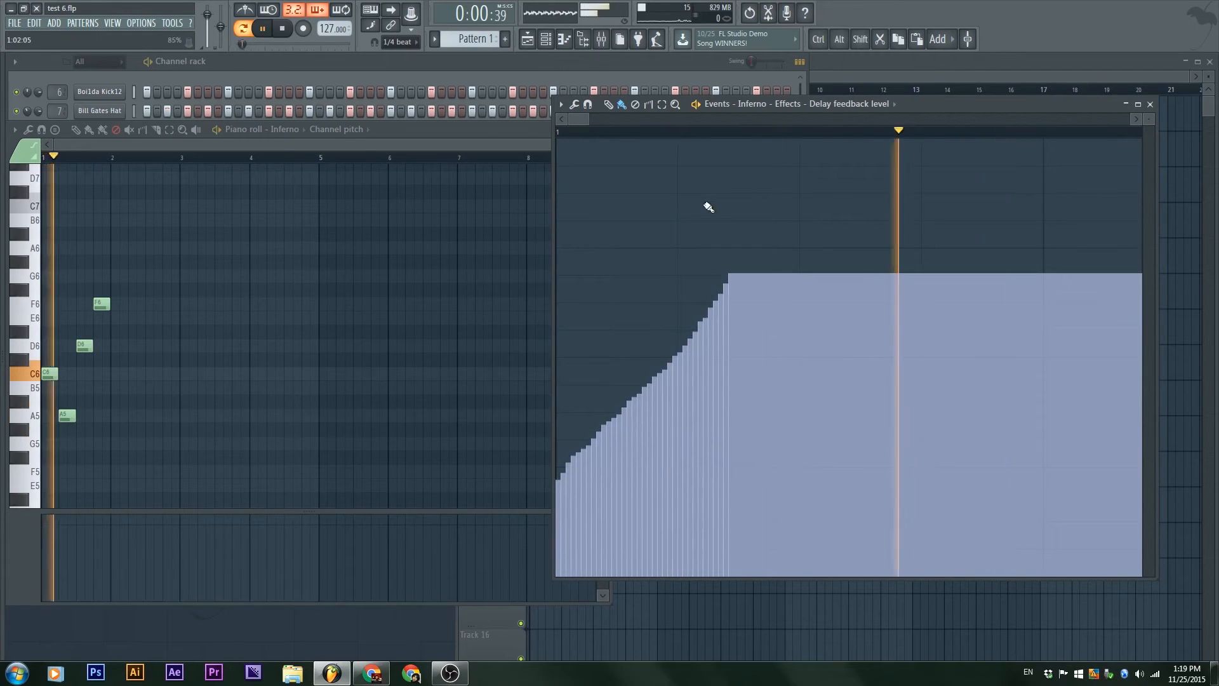
pyautogui.moveTo(665, 348)
pyautogui.mouseDown()
pyautogui.moveTo(921, 569)
pyautogui.moveTo(1112, 343)
pyautogui.mouseUp()
pyautogui.press('space')
pyautogui.press('space')
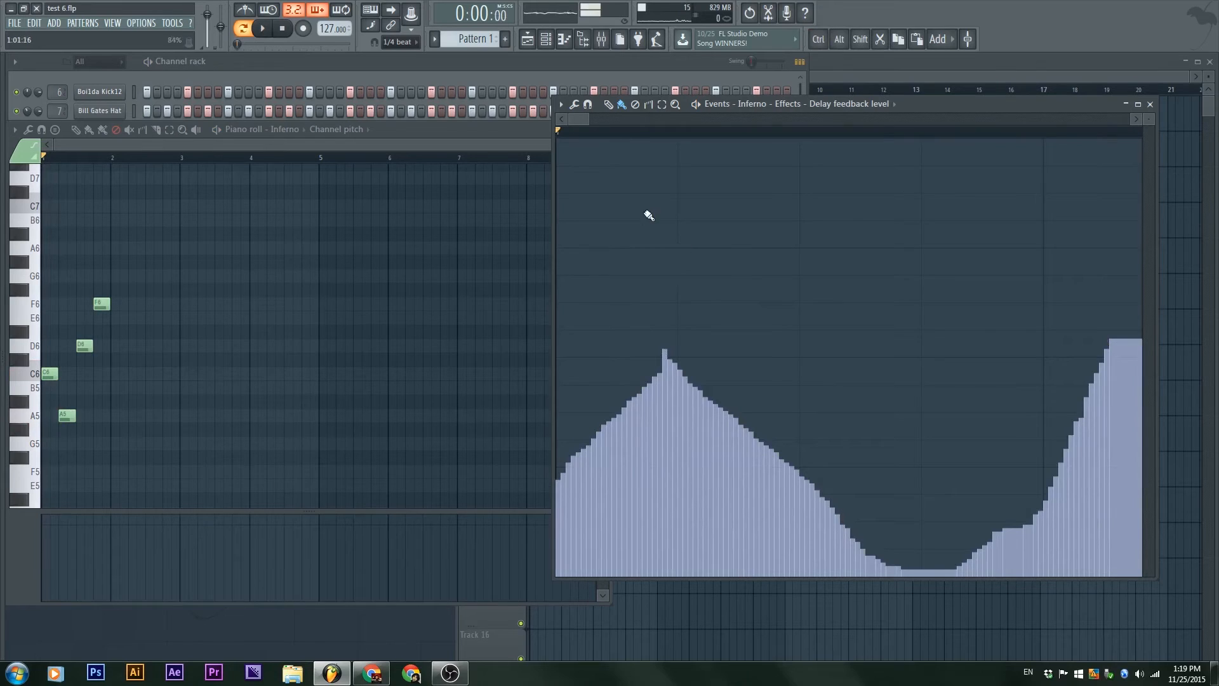
# Step: Delete all delay feedback level events in the separate event editor and close that editor
pyautogui.click(635, 104)
pyautogui.hotkey('ctrl', 'a')
pyautogui.press('Delete')
pyautogui.click(1150, 104)
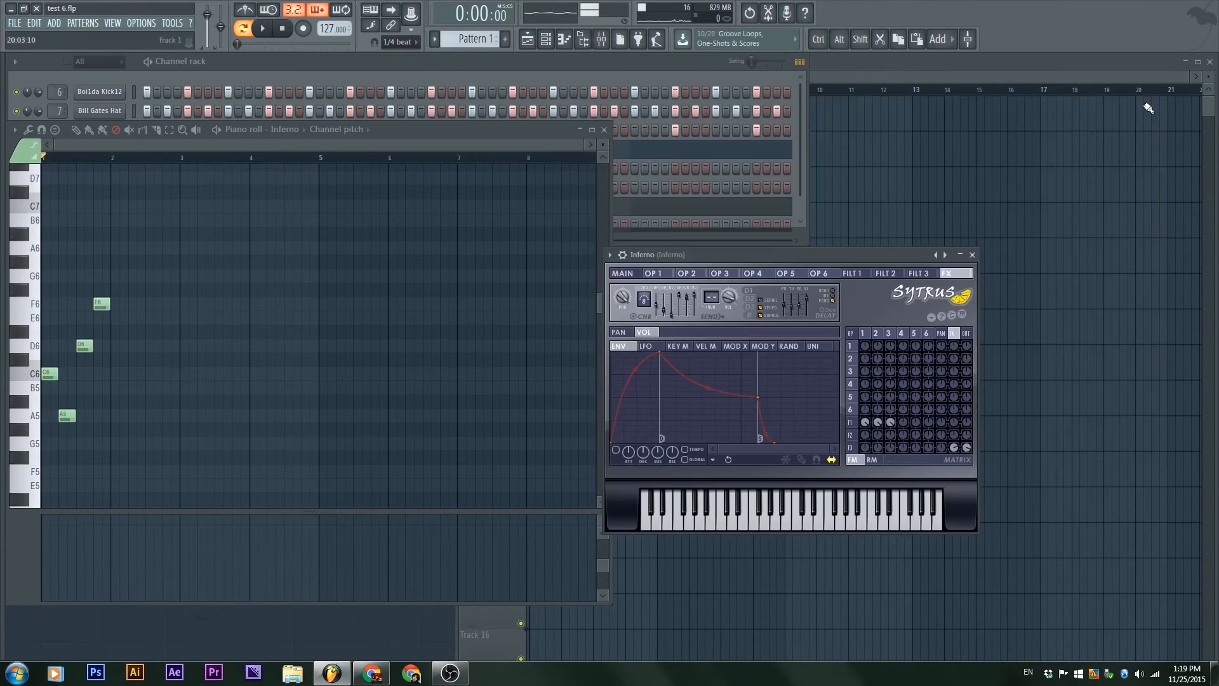
# Step: Maximize the piano roll and set its event lane to Inferno's Effects - Delay feedback level
pyautogui.click(353, 130)
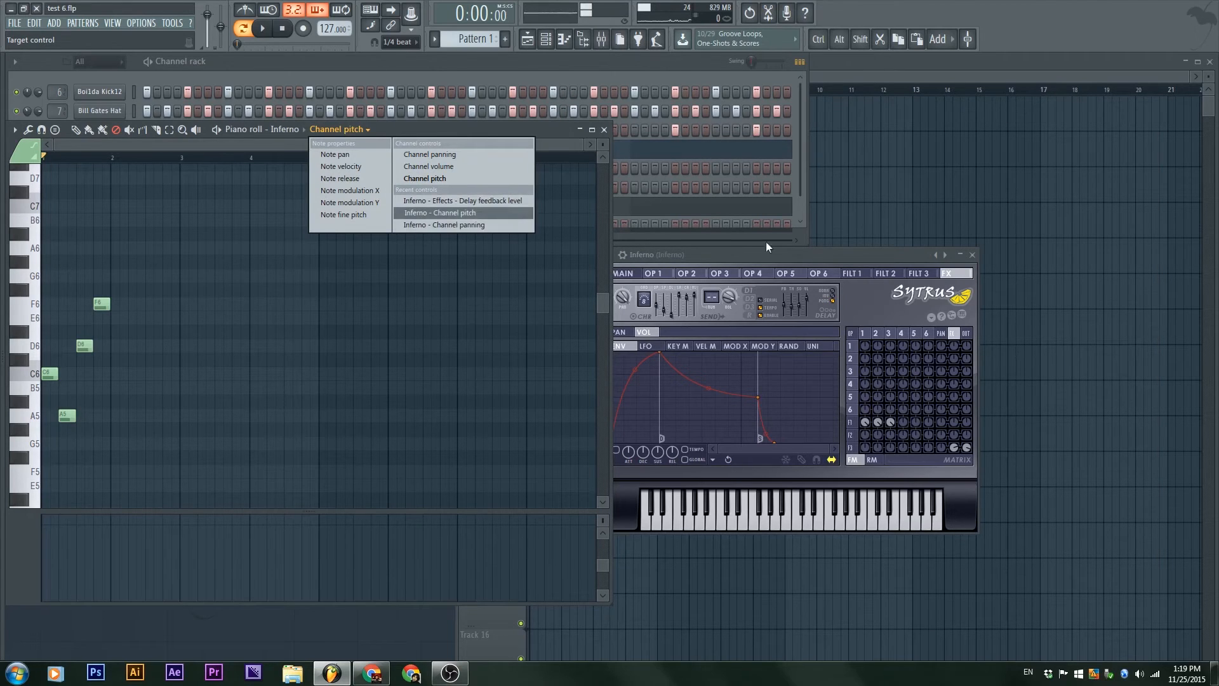
pyautogui.click(805, 257)
pyautogui.moveTo(806, 257); pyautogui.dragTo(828, 228)
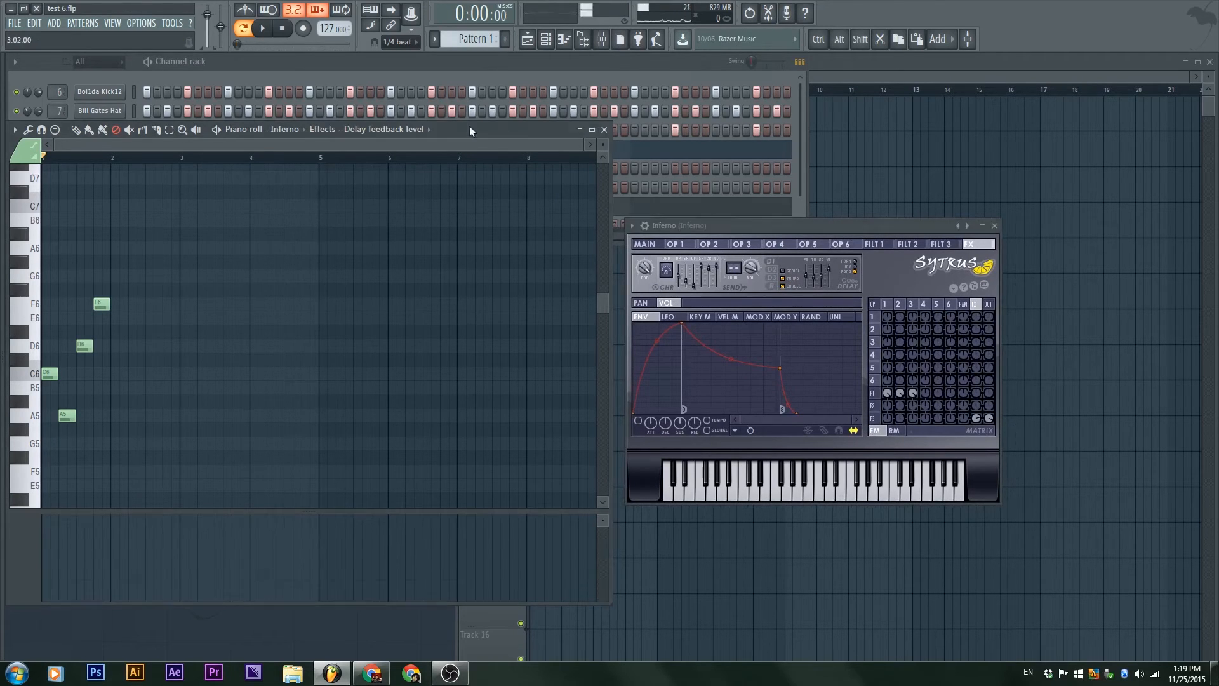
pyautogui.doubleClick(470, 126)
pyautogui.click(387, 65)
pyautogui.click(388, 65)
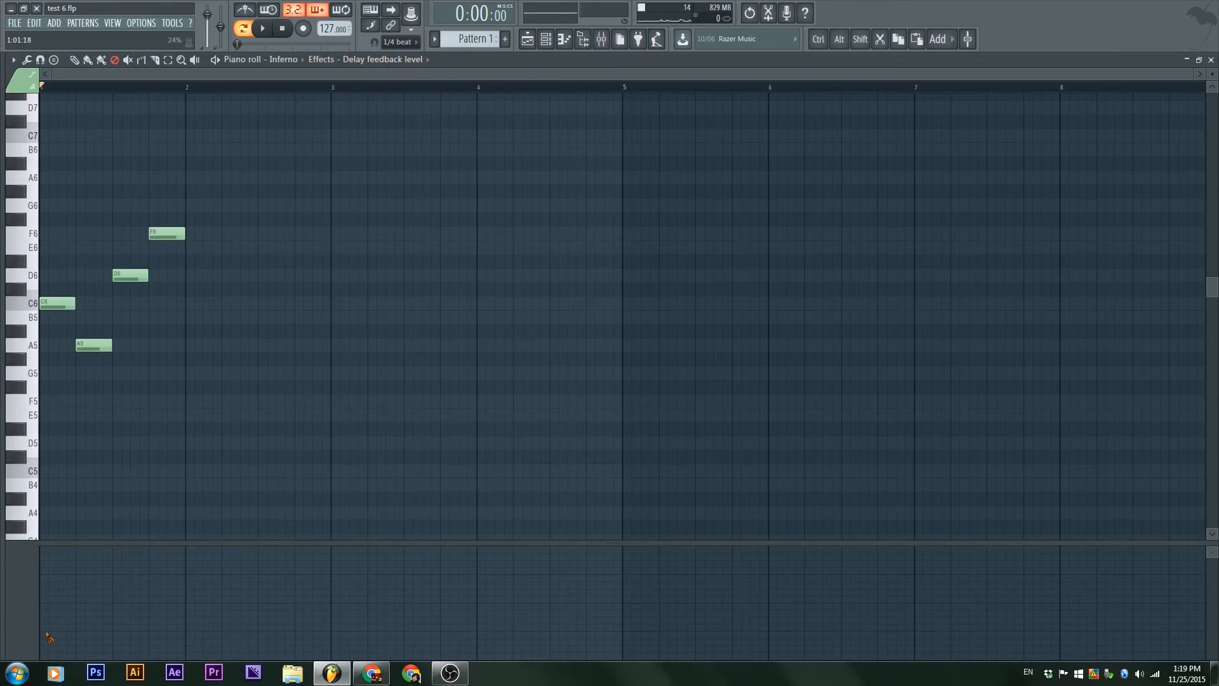
# Step: Draw a rising delay feedback level curve across the first bar of the piano roll's event lane and play the pattern
pyautogui.click(75, 61)
pyautogui.moveTo(48, 622)
pyautogui.mouseDown()
pyautogui.moveTo(105, 571)
pyautogui.moveTo(167, 551)
pyautogui.mouseUp()
pyautogui.press('space')
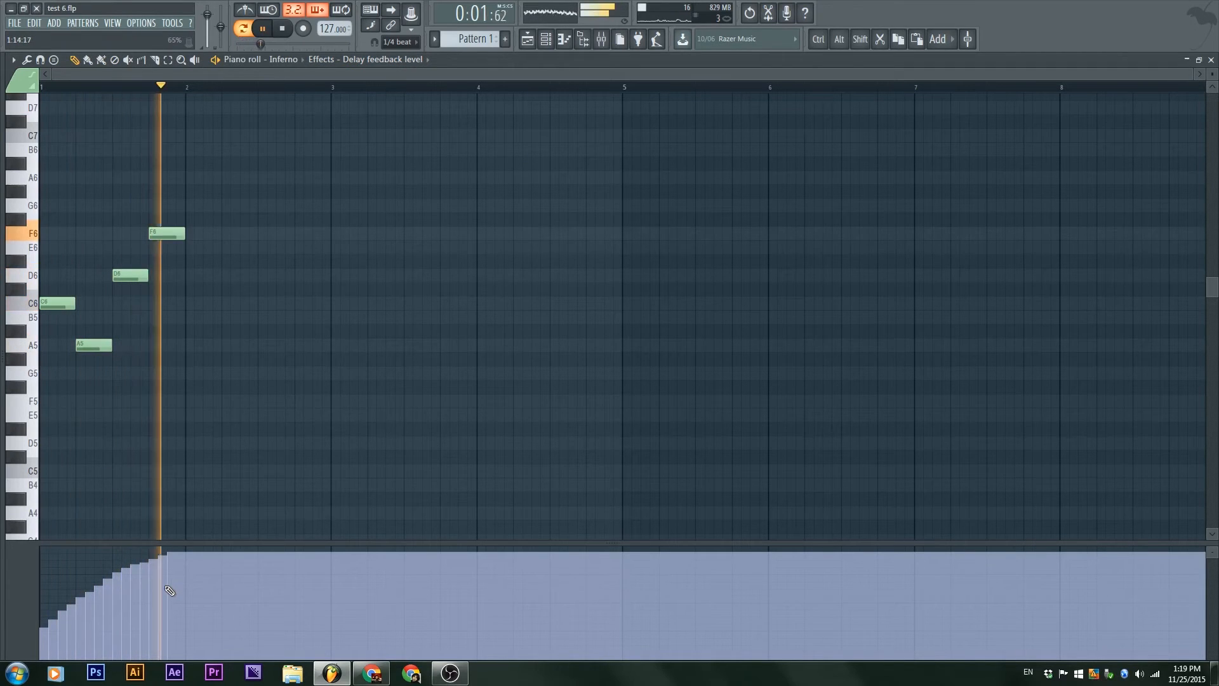
pyautogui.press('space')
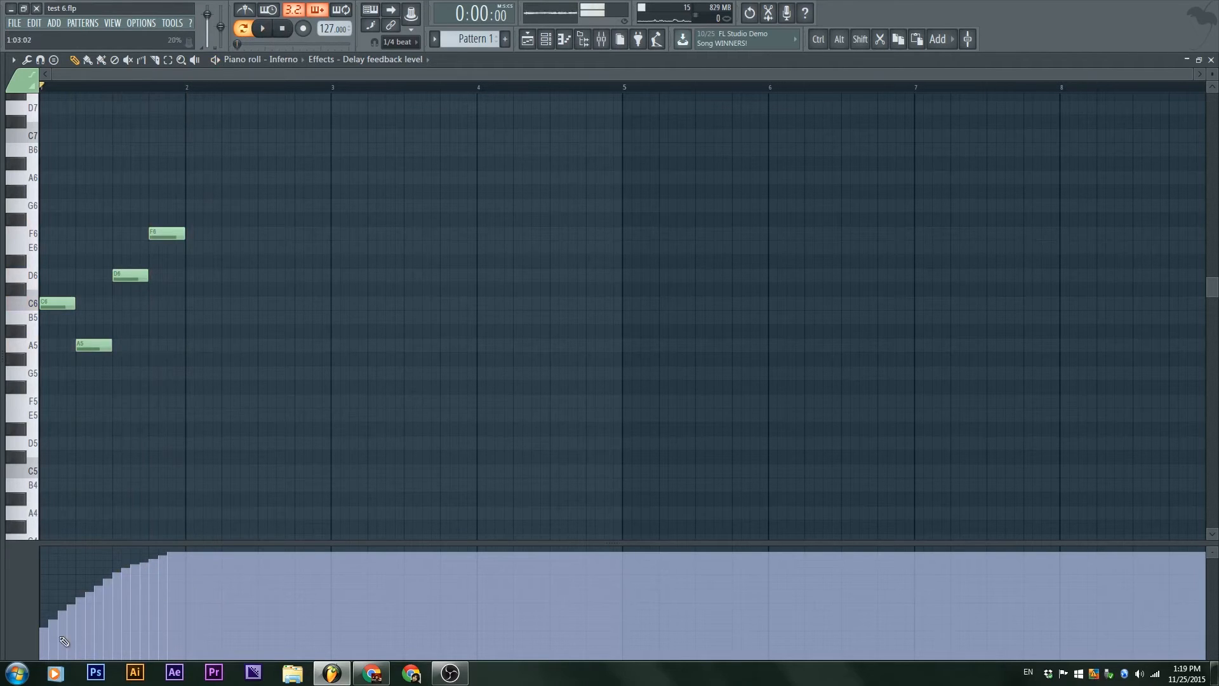
# Step: Restore the piano roll to a floating window, place the Inferno synth beside it, and play the pattern while watching the delay settings
pyautogui.doubleClick(777, 65)
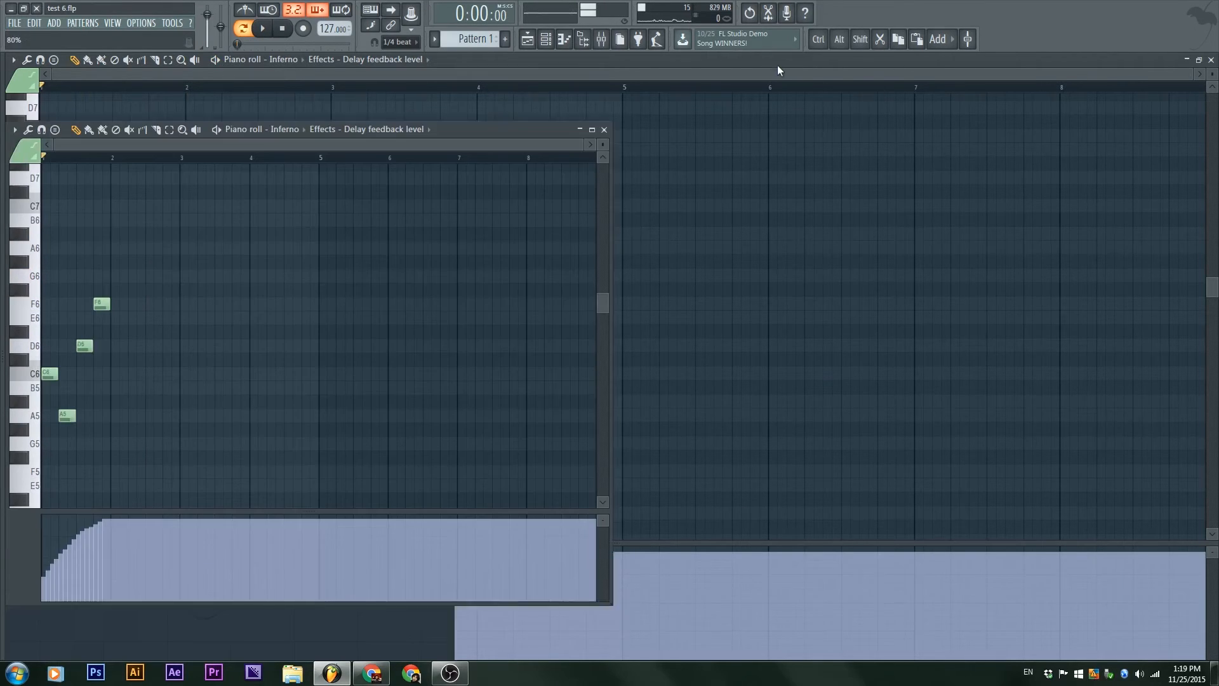
pyautogui.moveTo(887, 223); pyautogui.dragTo(788, 222)
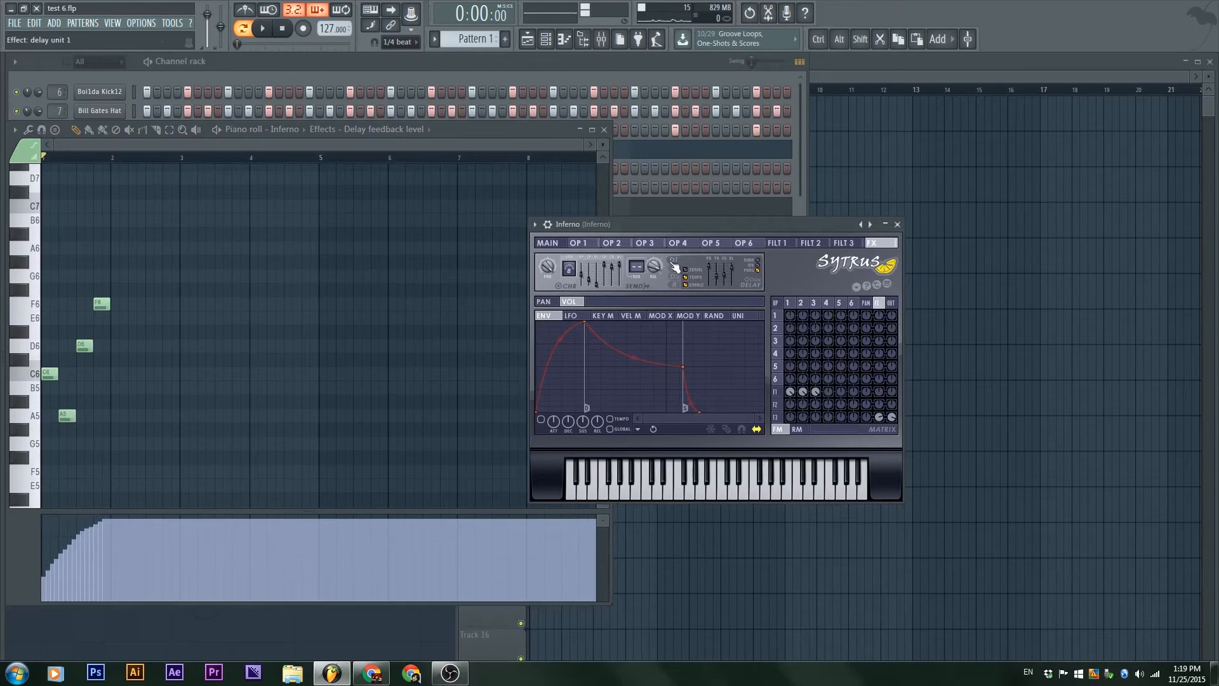
pyautogui.press('space')
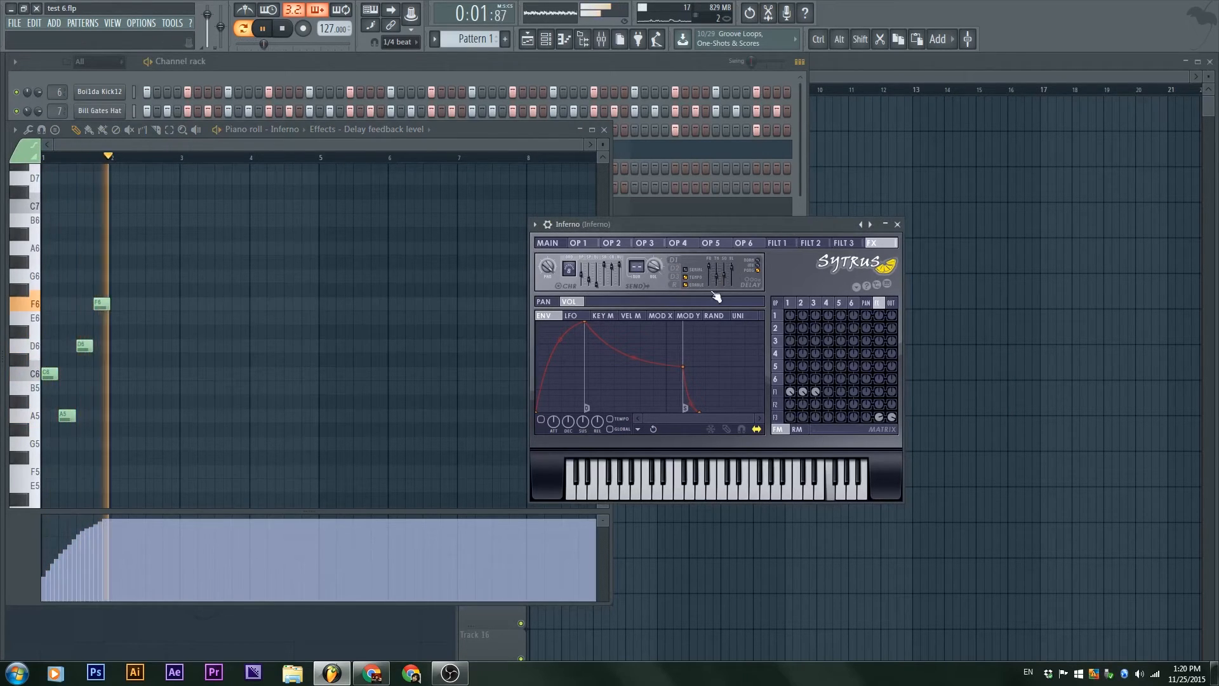
pyautogui.press('space')
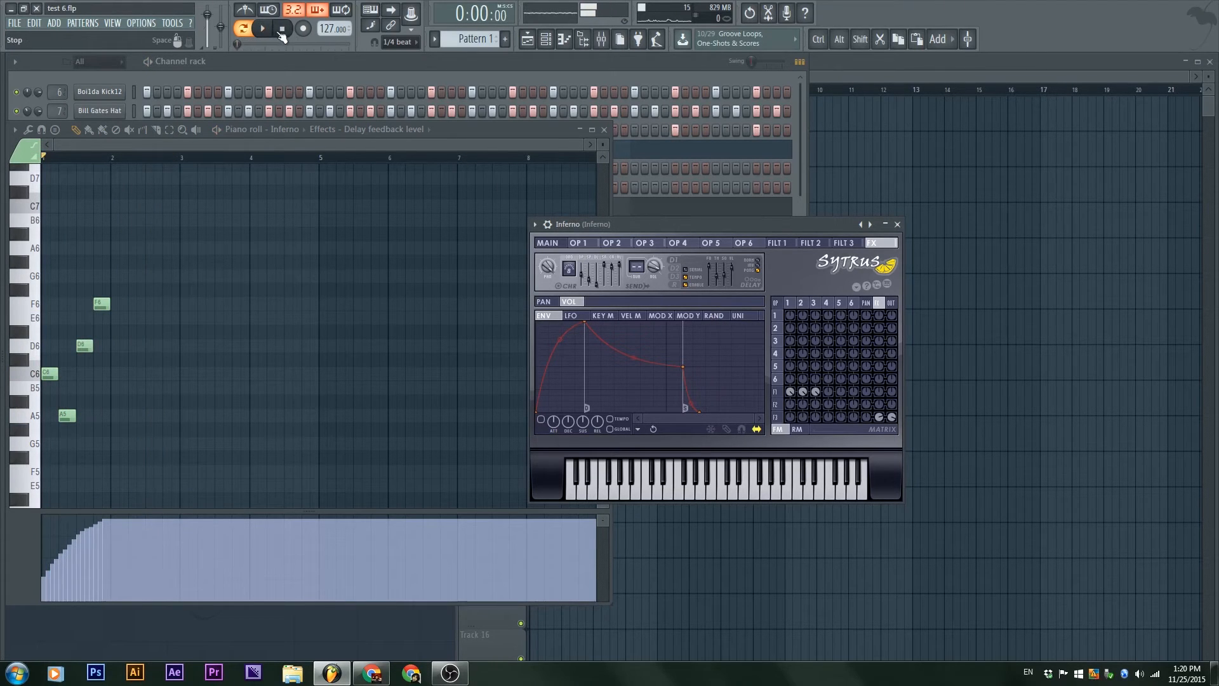
# Step: Erase all delay feedback level events with the Delete tool, and maximize the piano roll with that control as the lane's target
pyautogui.click(120, 130)
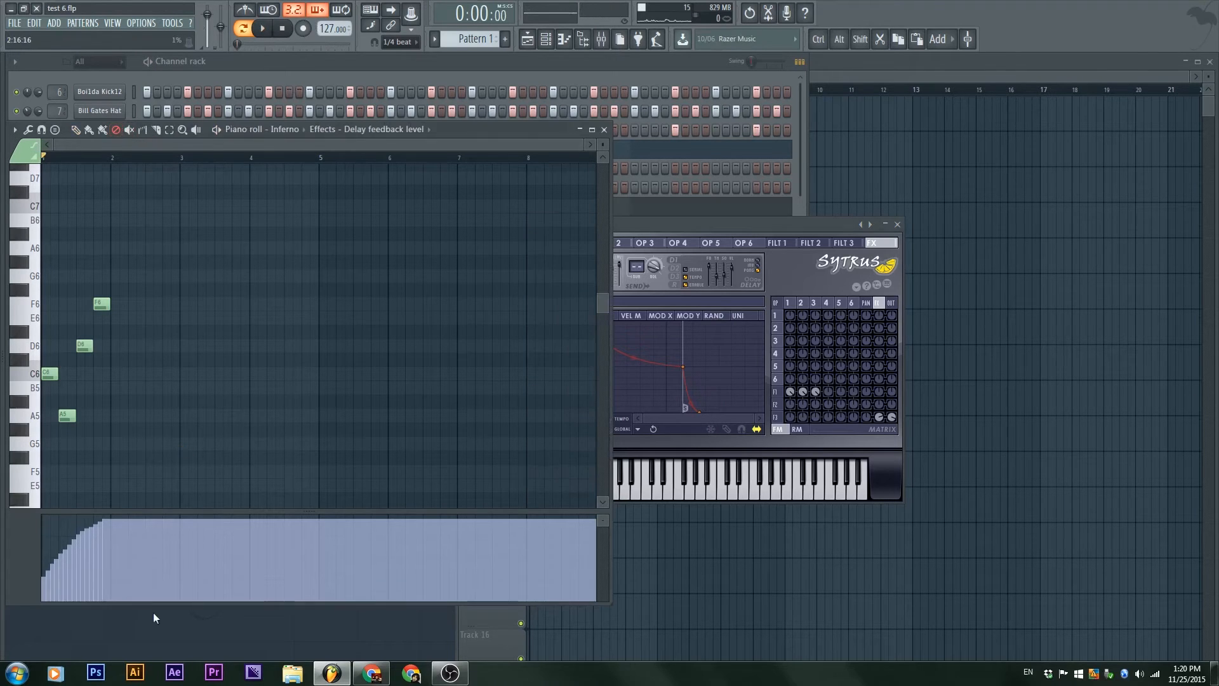
pyautogui.moveTo(101, 569); pyautogui.dragTo(224, 572)
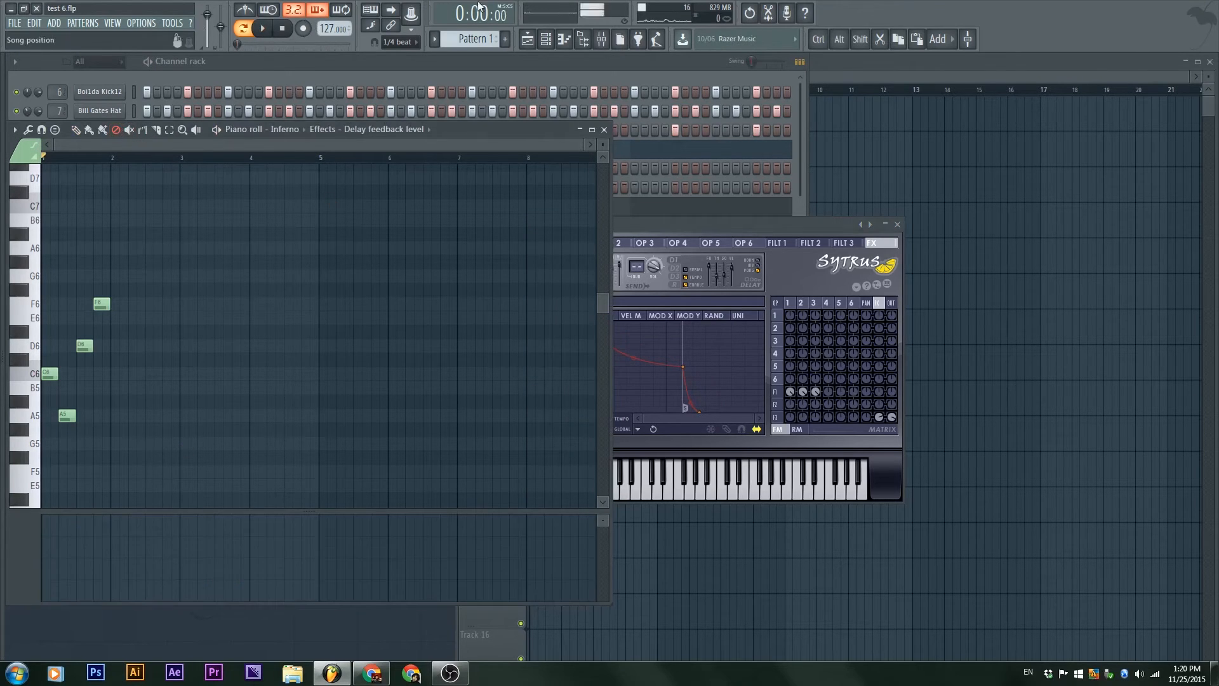
pyautogui.doubleClick(465, 127)
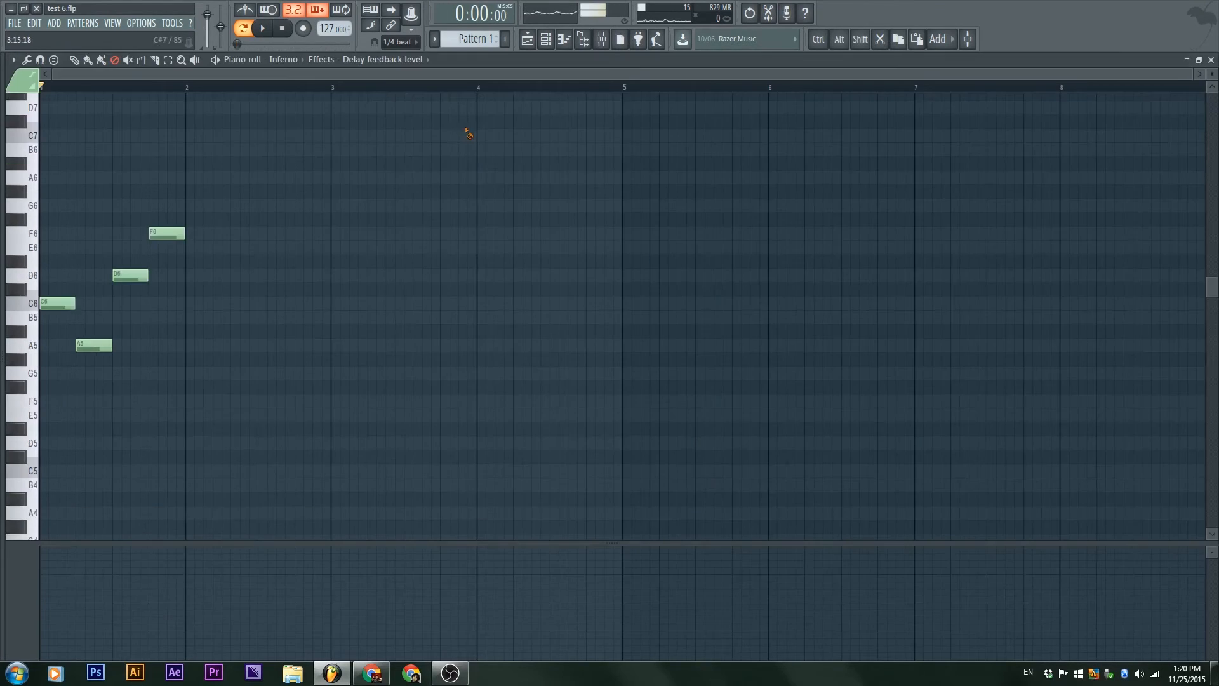
pyautogui.click(380, 59)
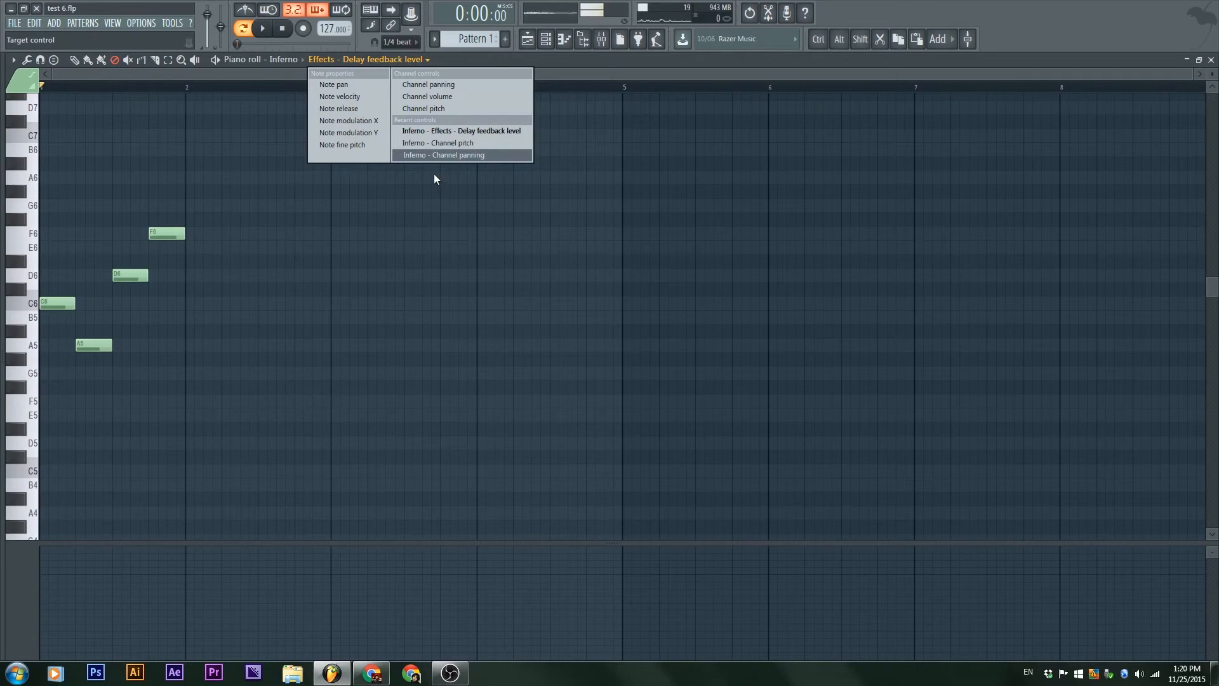
pyautogui.click(421, 129)
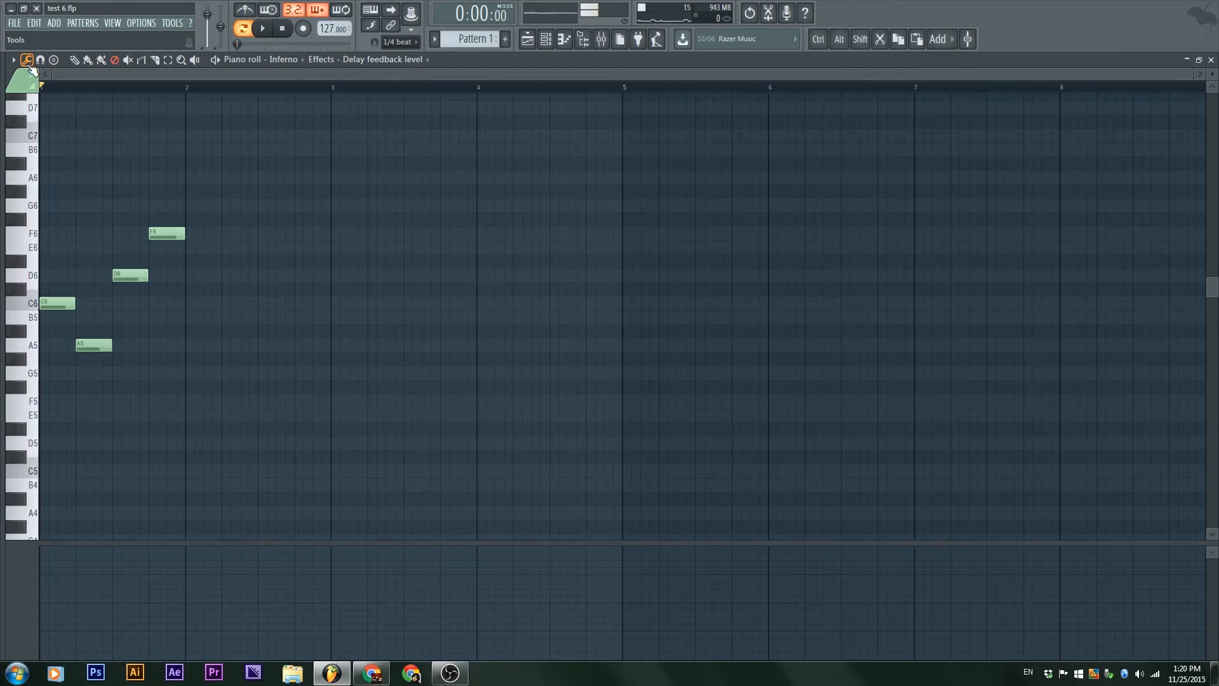
# Step: Open the Flip tool on the Inferno notes and audition them flipped horizontally, in both directions, and vertically only
pyautogui.click(27, 62)
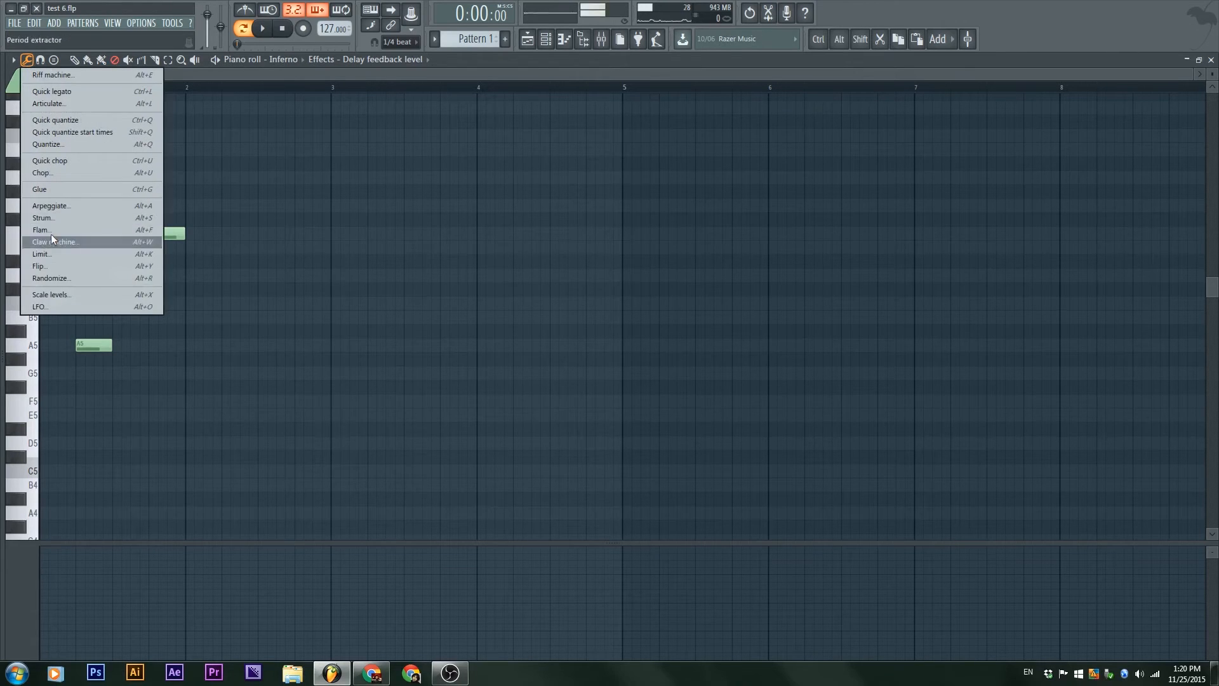
pyautogui.click(57, 265)
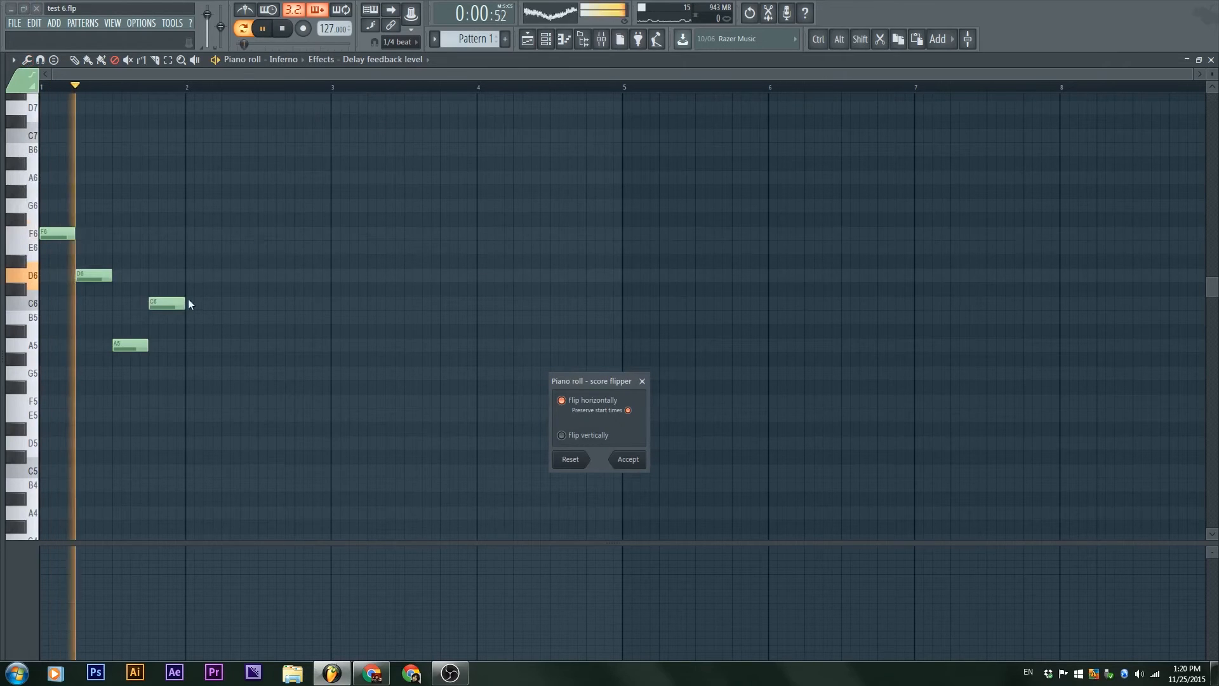
pyautogui.press('space')
pyautogui.click(585, 438)
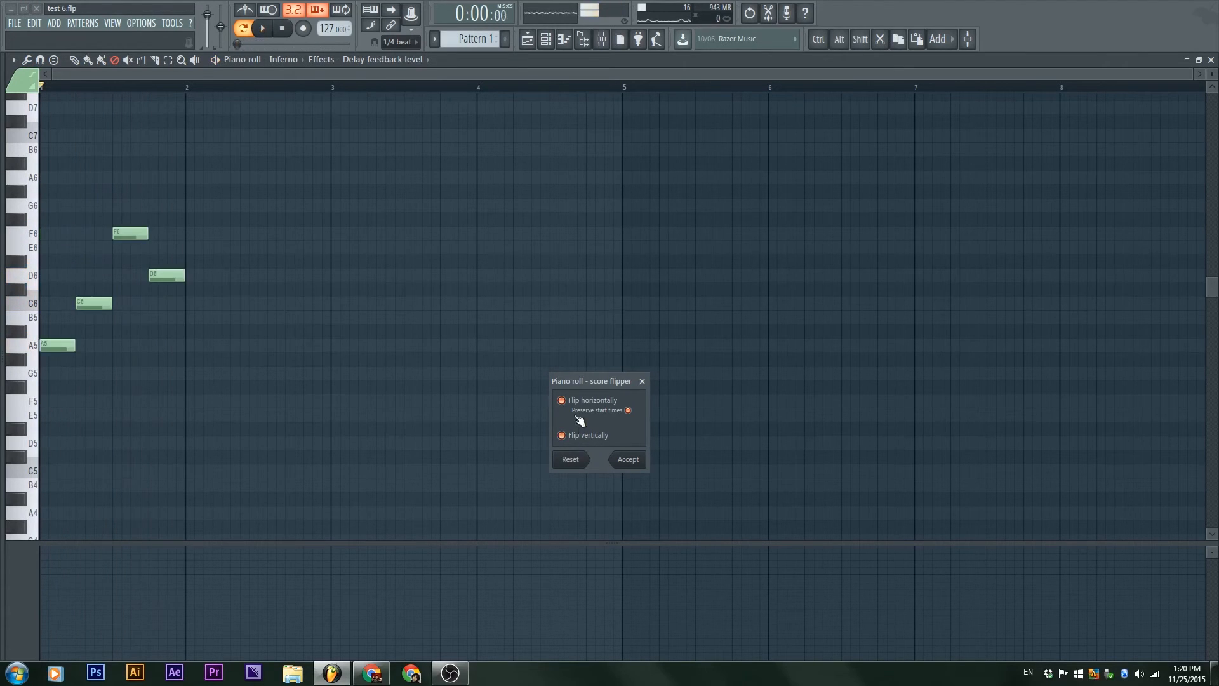
pyautogui.click(579, 402)
pyautogui.press('space')
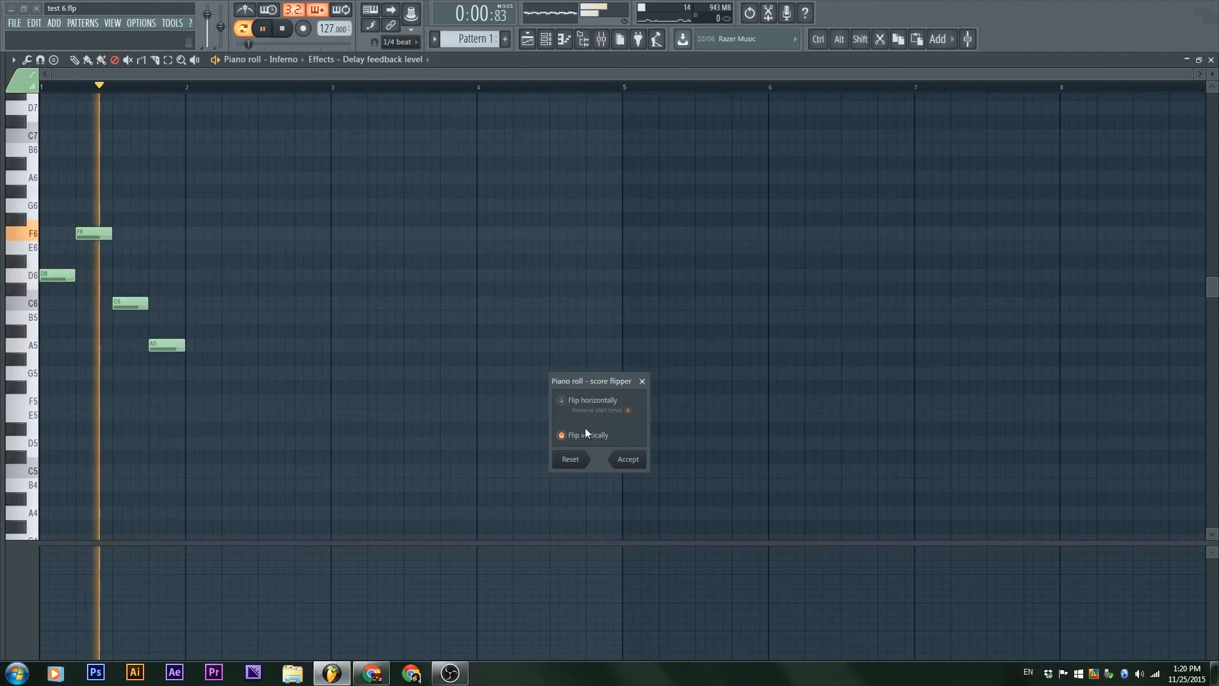
pyautogui.press('space')
# Step: Audition the notes with no flip, try a horizontal flip while toggling Preserve start times, and close the score flipper without accepting
pyautogui.click(589, 437)
pyautogui.press('space')
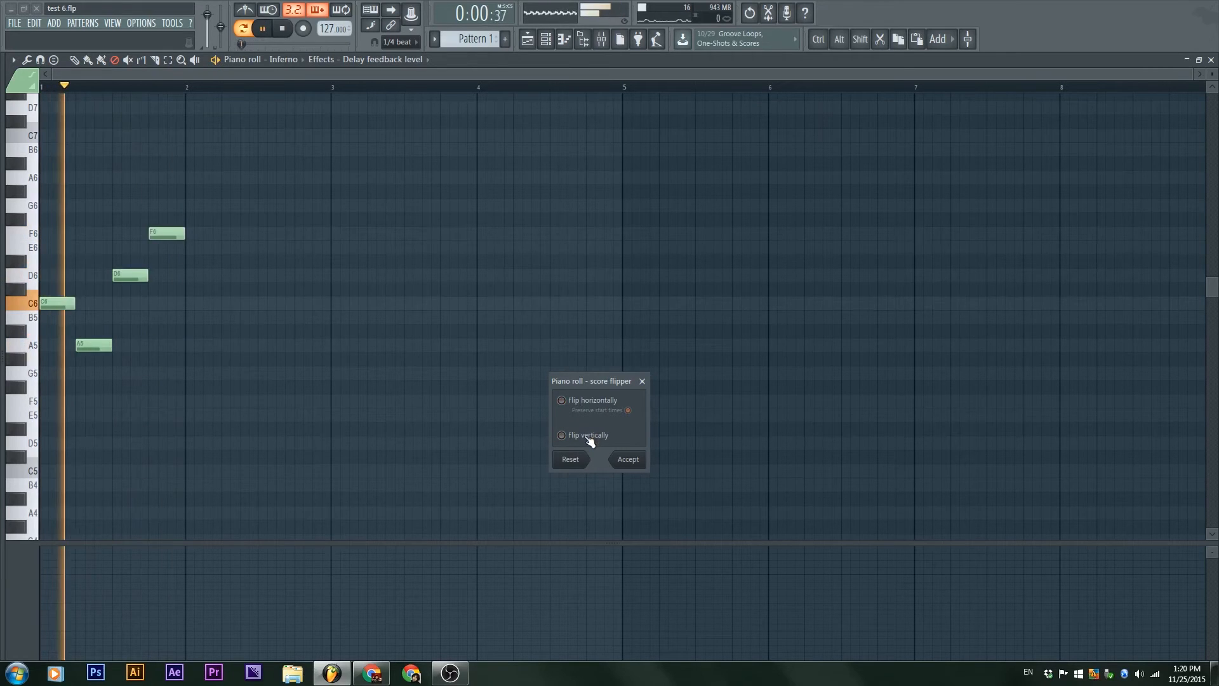
pyautogui.press('space')
pyautogui.click(590, 401)
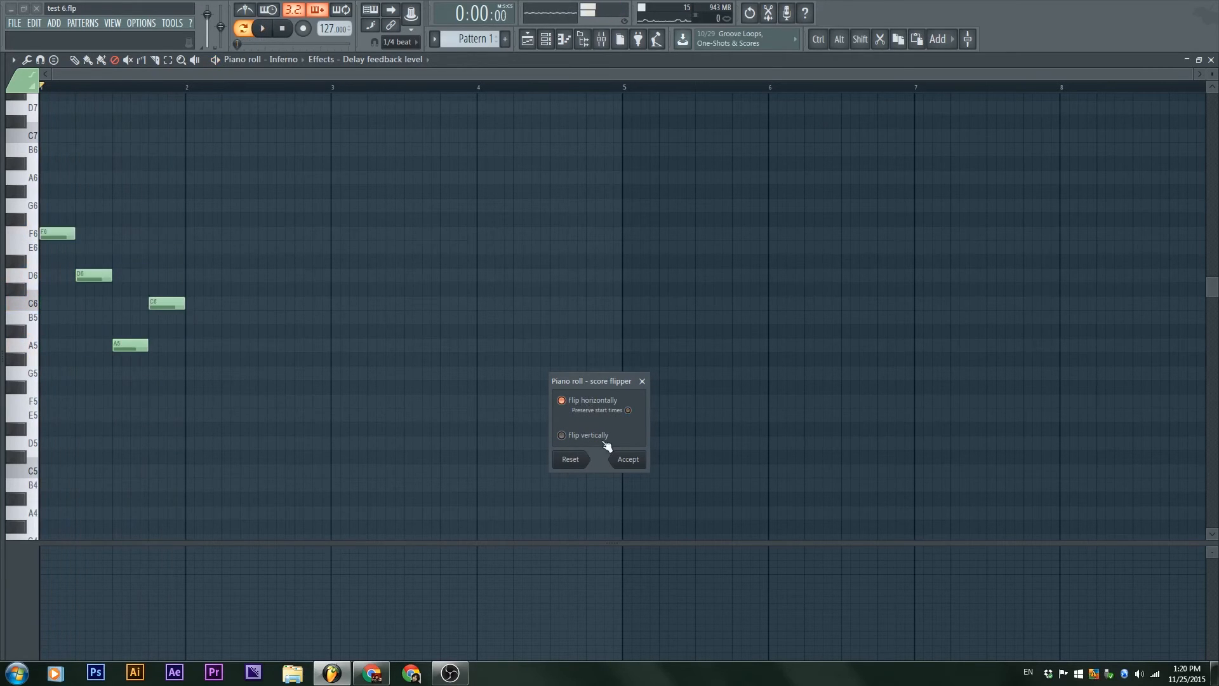
pyautogui.click(592, 410)
pyautogui.click(643, 381)
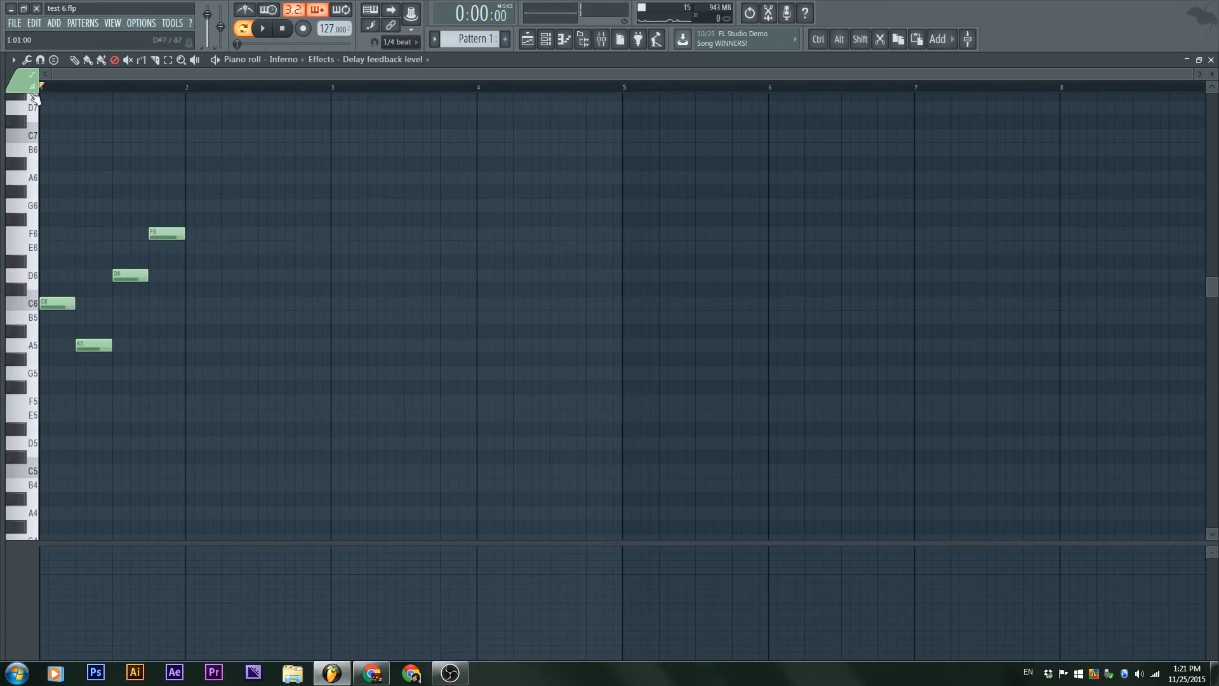
# Step: Rearrange the four Inferno notes by hand into the reversed order F6, D6, A5, C6
pyautogui.moveTo(201, 184); pyautogui.dragTo(31, 390)
pyautogui.keyDown('shift'); pyautogui.rightClick(57, 303); pyautogui.keyUp('shift')
pyautogui.hotkey('ctrl', 'z')
pyautogui.moveTo(47, 298)
pyautogui.mouseDown()
pyautogui.moveTo(44, 214)
pyautogui.moveTo(48, 238)
pyautogui.mouseUp()
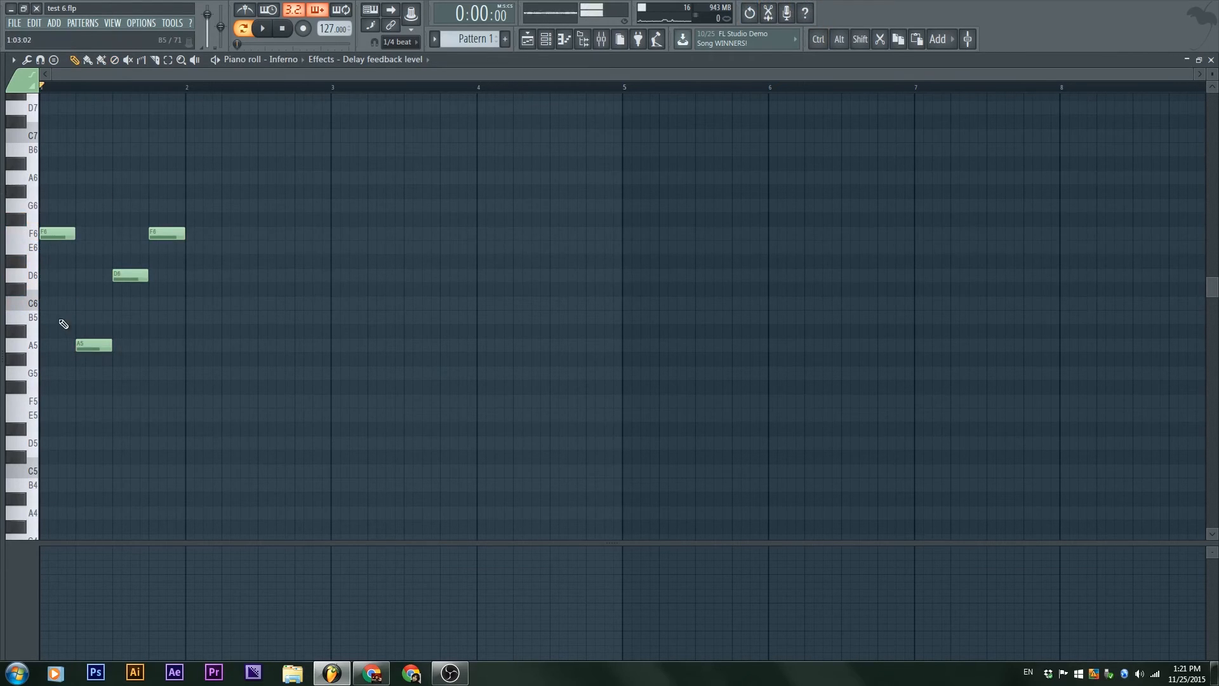
pyautogui.moveTo(166, 235); pyautogui.dragTo(169, 305)
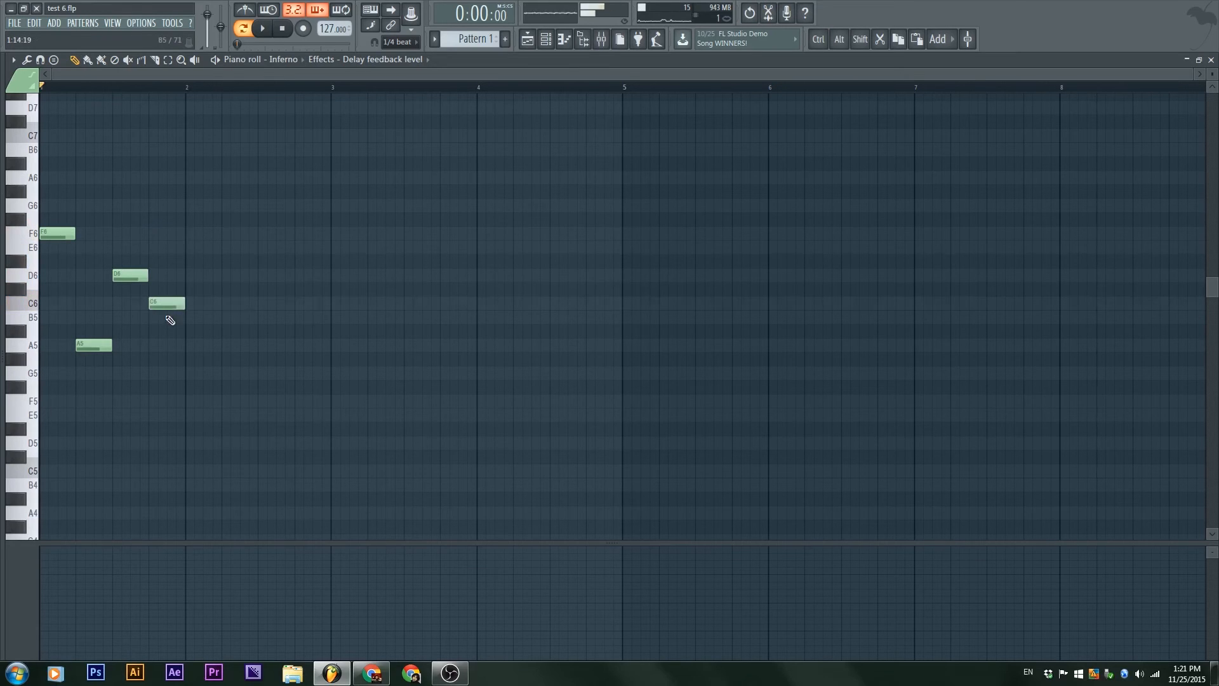
pyautogui.moveTo(78, 345)
pyautogui.mouseDown()
pyautogui.moveTo(90, 303)
pyautogui.moveTo(78, 275)
pyautogui.moveTo(125, 356)
pyautogui.mouseUp()
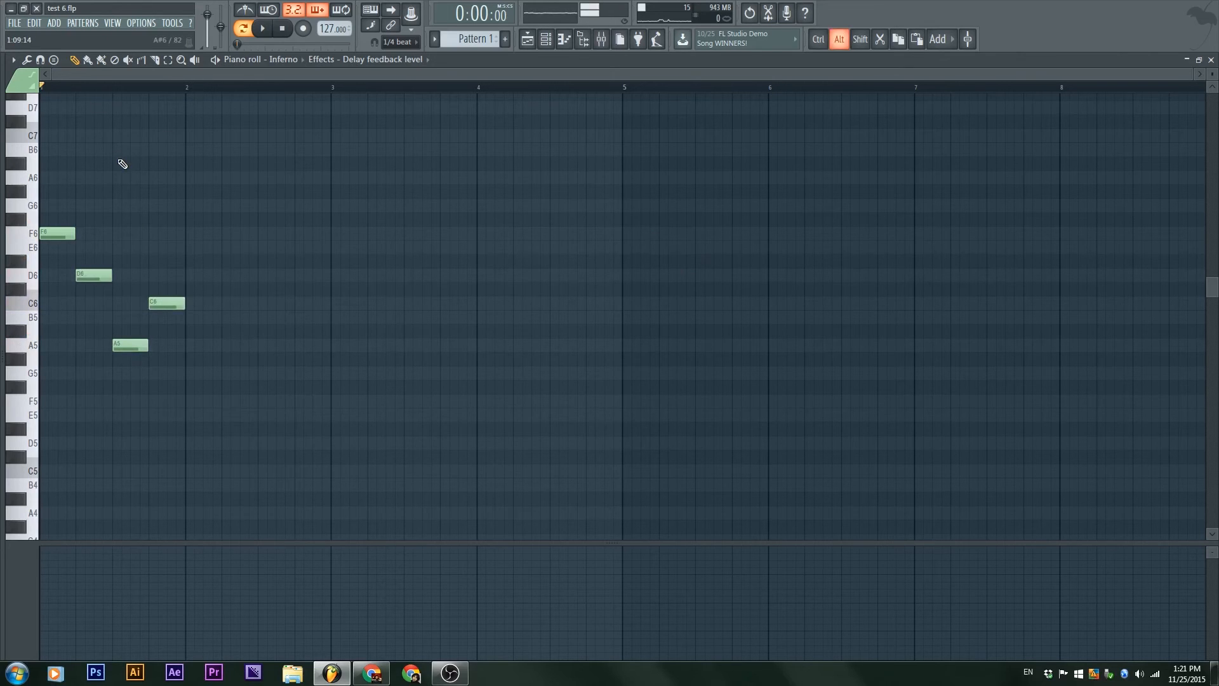
# Step: Flip the notes horizontally with Preserve start times on, listen to them, and accept the flip
pyautogui.hotkey('alt', 'y')
pyautogui.press('space')
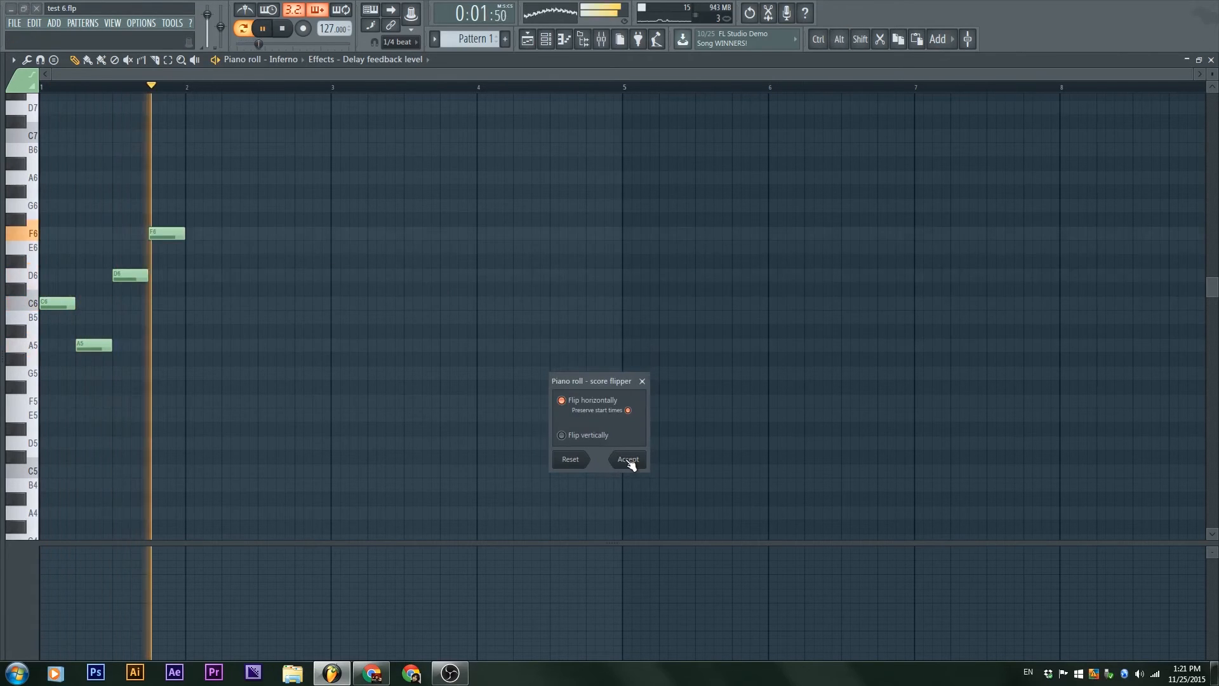
pyautogui.click(629, 461)
pyautogui.press('space')
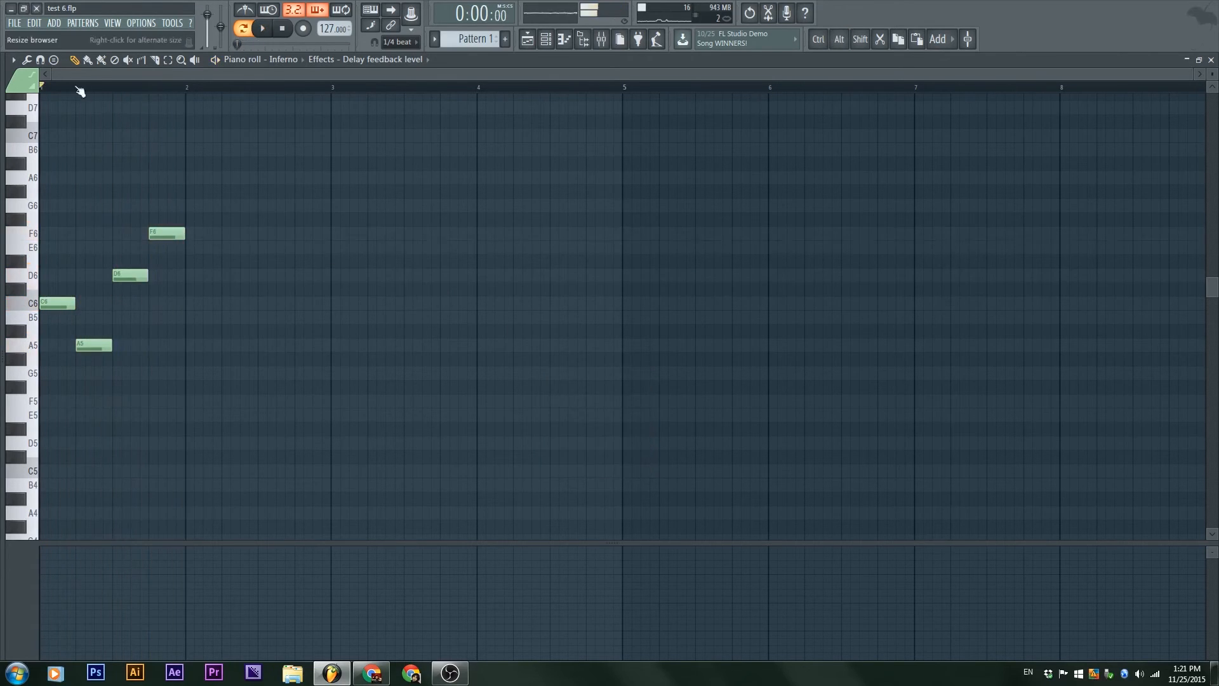
# Step: Open the Riff machine for the Inferno notes, listen to the generated progression, and stop playback
pyautogui.click(27, 59)
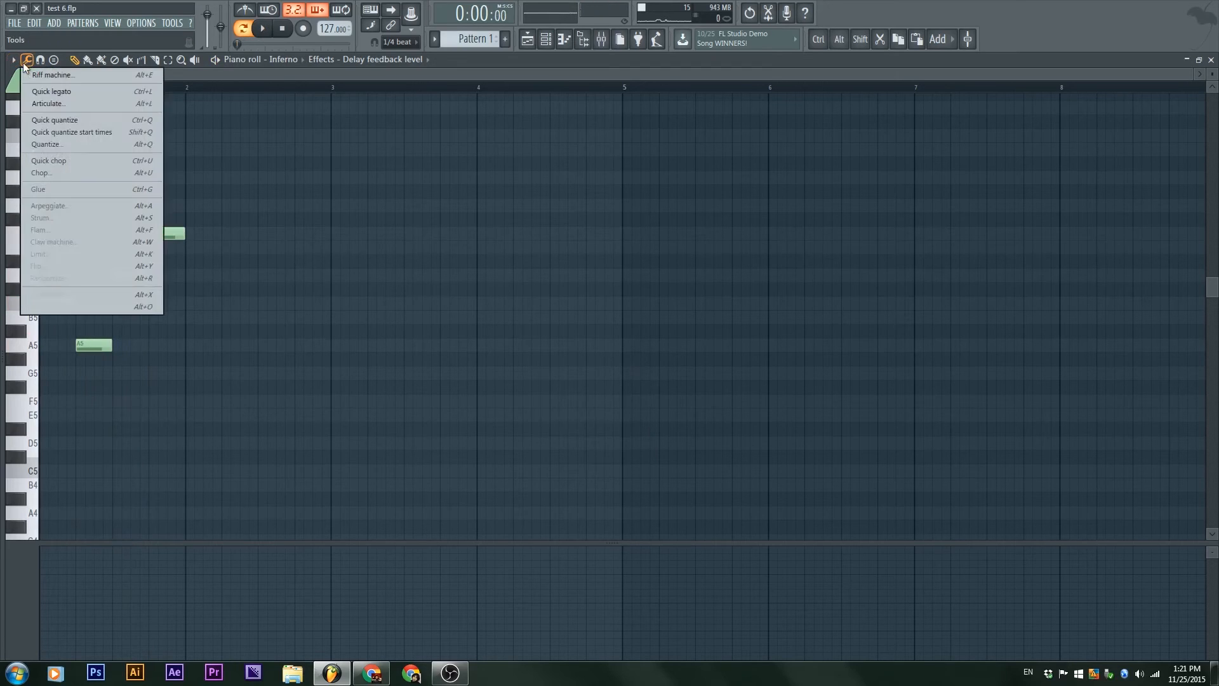
pyautogui.click(82, 76)
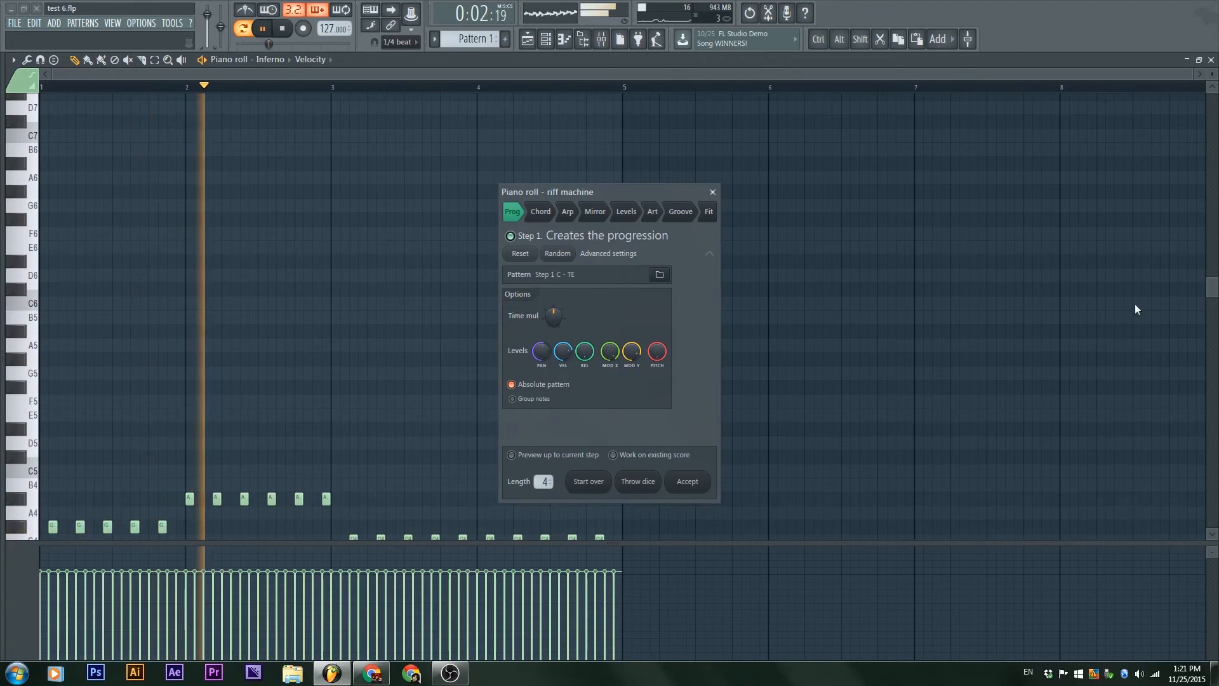
pyautogui.press('space')
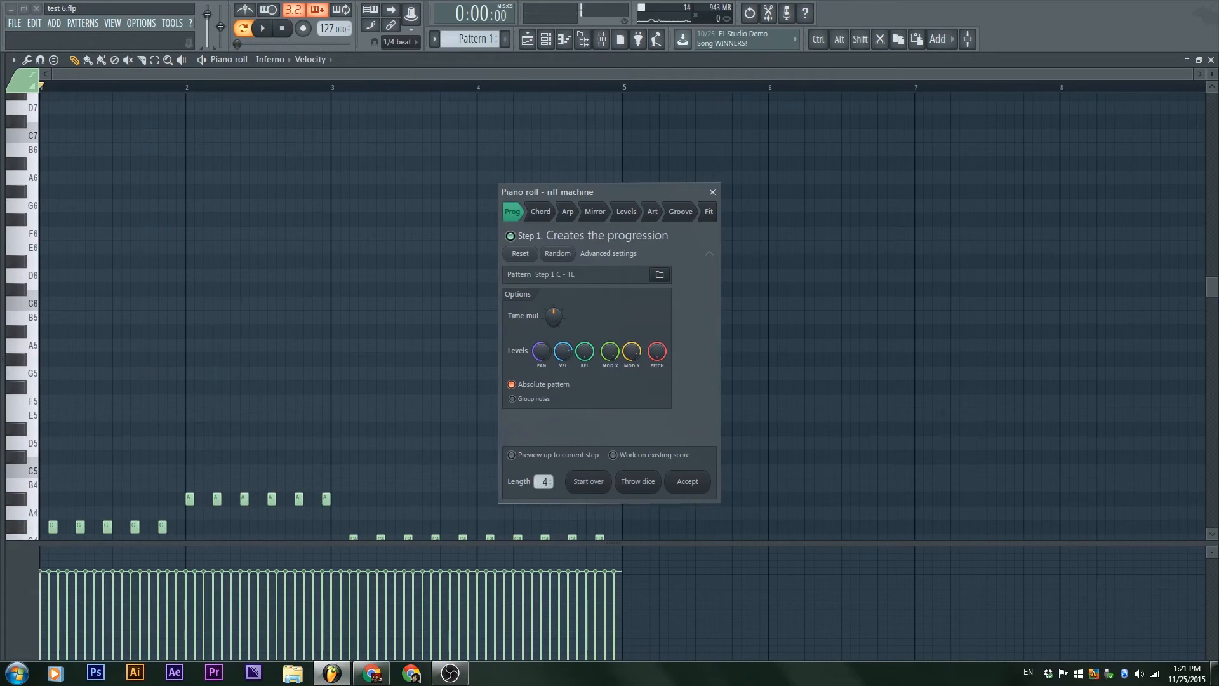
# Step: Throw the dice repeatedly for new Riff machine progressions while listening, view the Chord stage, and close the tool without accepting
pyautogui.click(638, 482)
pyautogui.press('space')
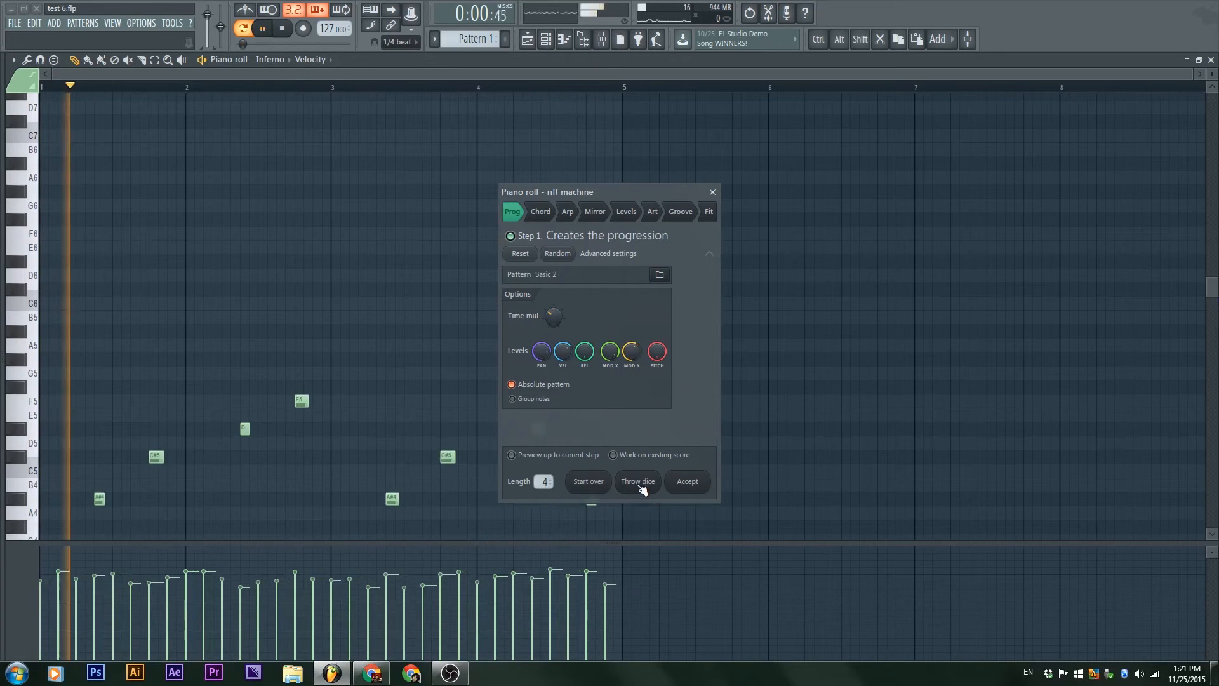
pyautogui.click(638, 481)
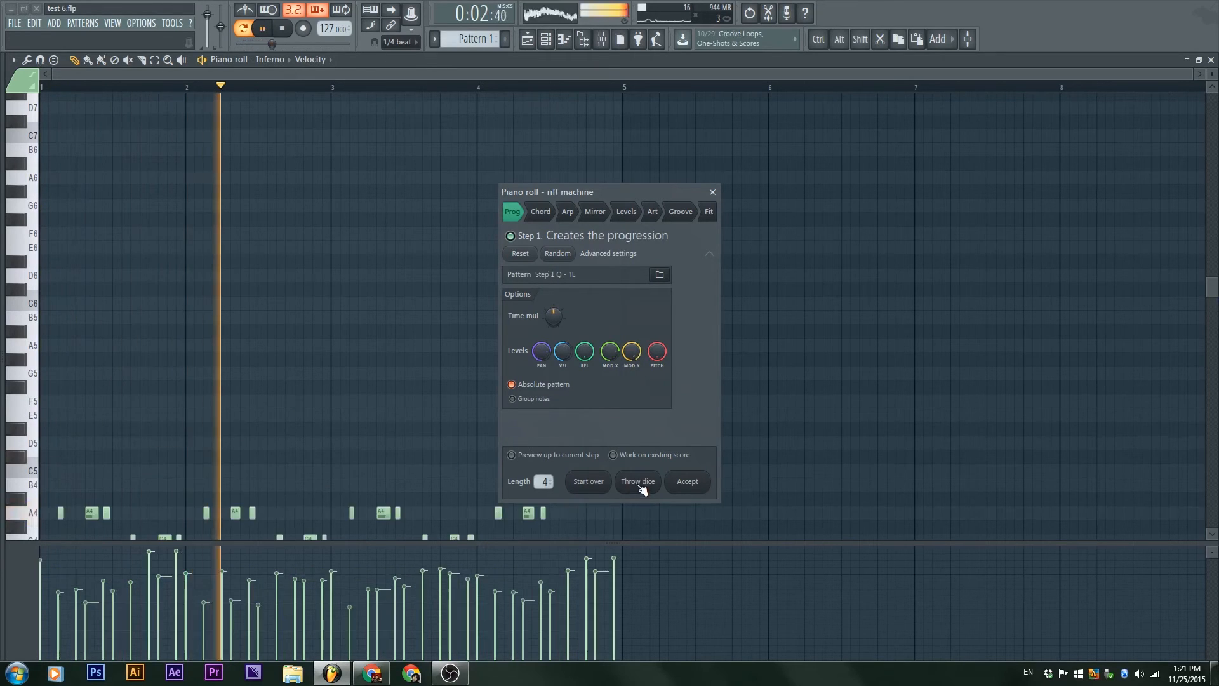
pyautogui.click(639, 481)
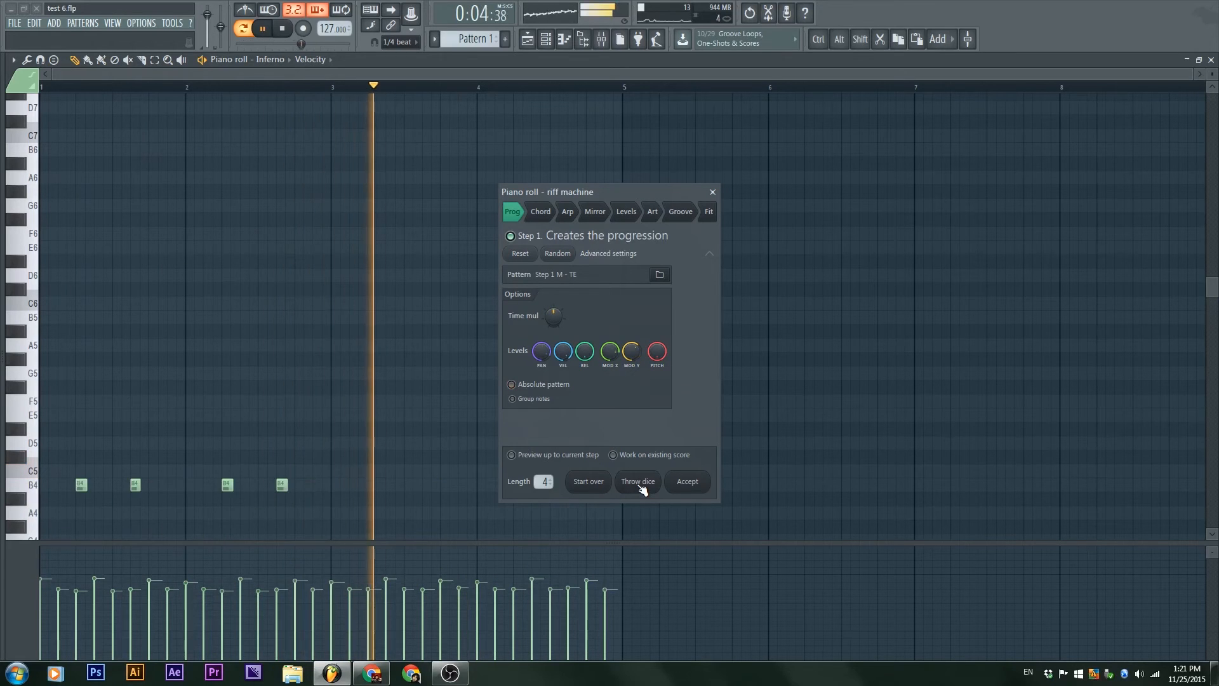
pyautogui.click(639, 482)
pyautogui.moveTo(609, 194); pyautogui.dragTo(636, 138)
pyautogui.press('space')
pyautogui.click(579, 155)
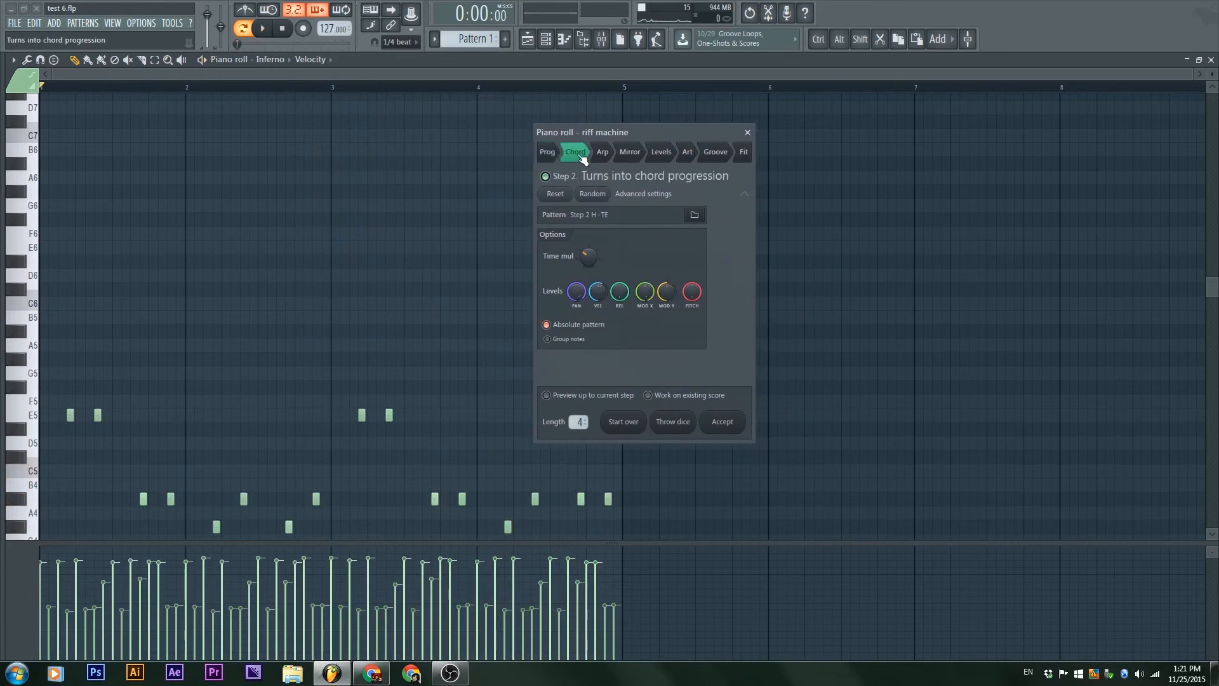
pyautogui.click(27, 60)
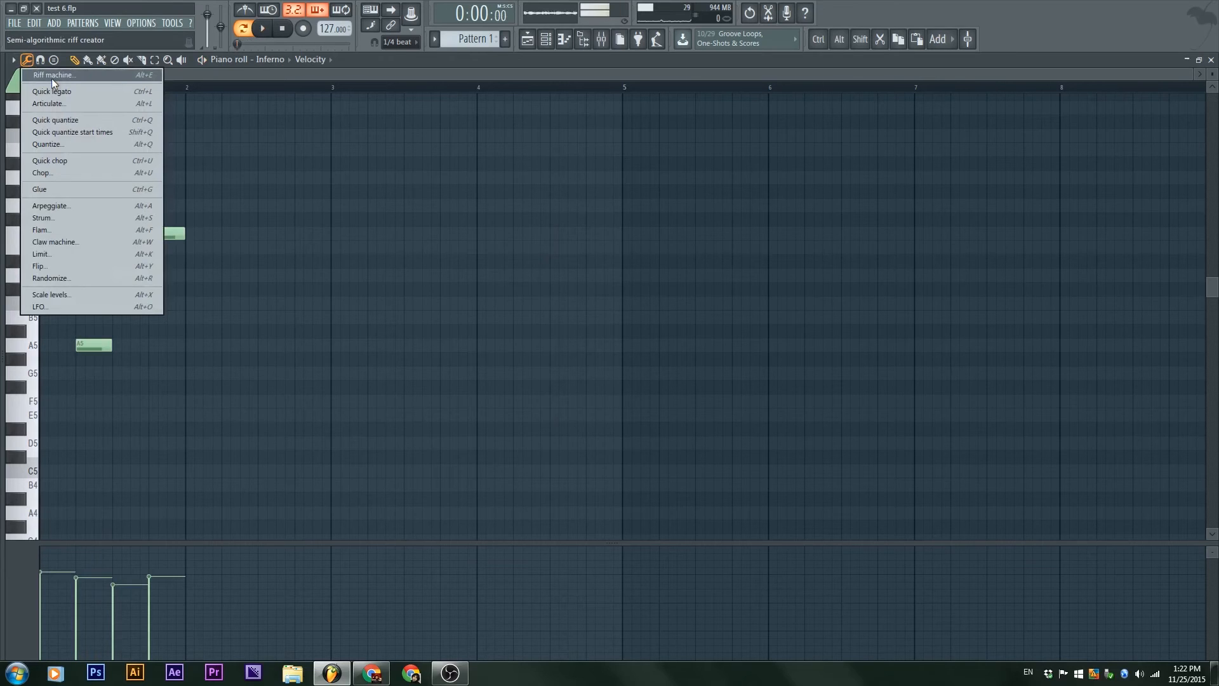
pyautogui.click(773, 577)
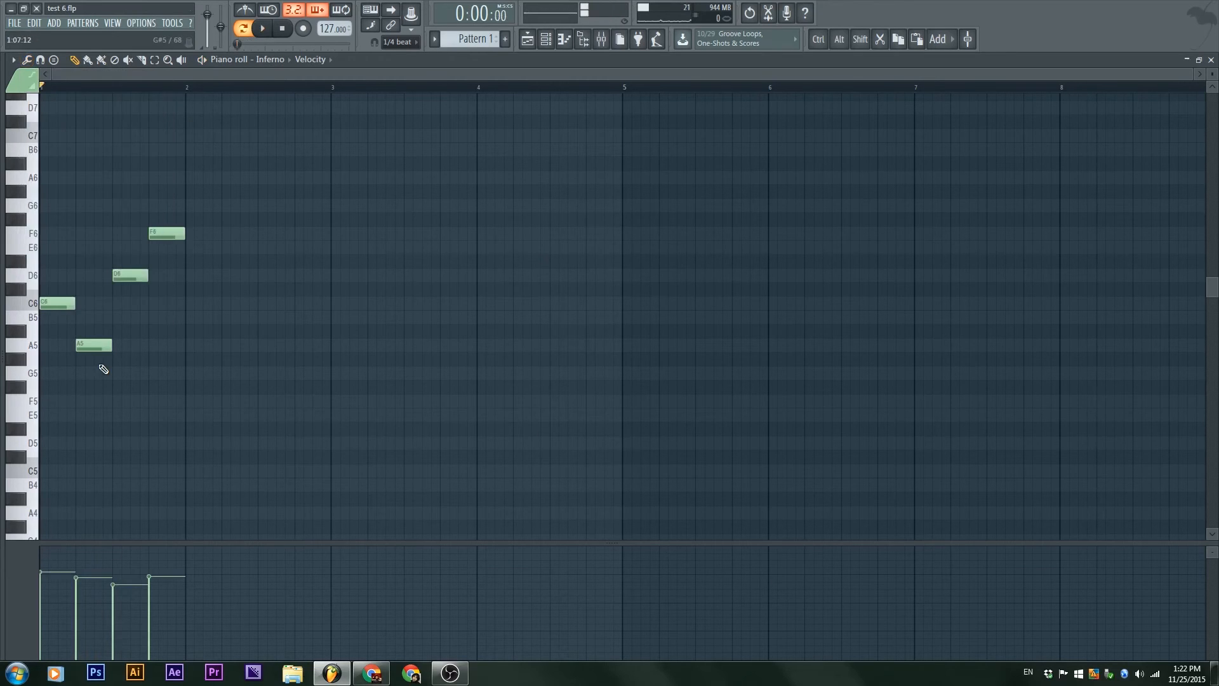
# Step: Select the F6 note at the end of bar 1, open the chopper with the Default pattern, and listen to the chopped note
pyautogui.scroll(1, 108, 365)
pyautogui.moveTo(105, 348); pyautogui.dragTo(699, 395)
pyautogui.keyDown('ctrl'); pyautogui.moveTo(337, 364); pyautogui.dragTo(320, 301); pyautogui.keyUp('ctrl')
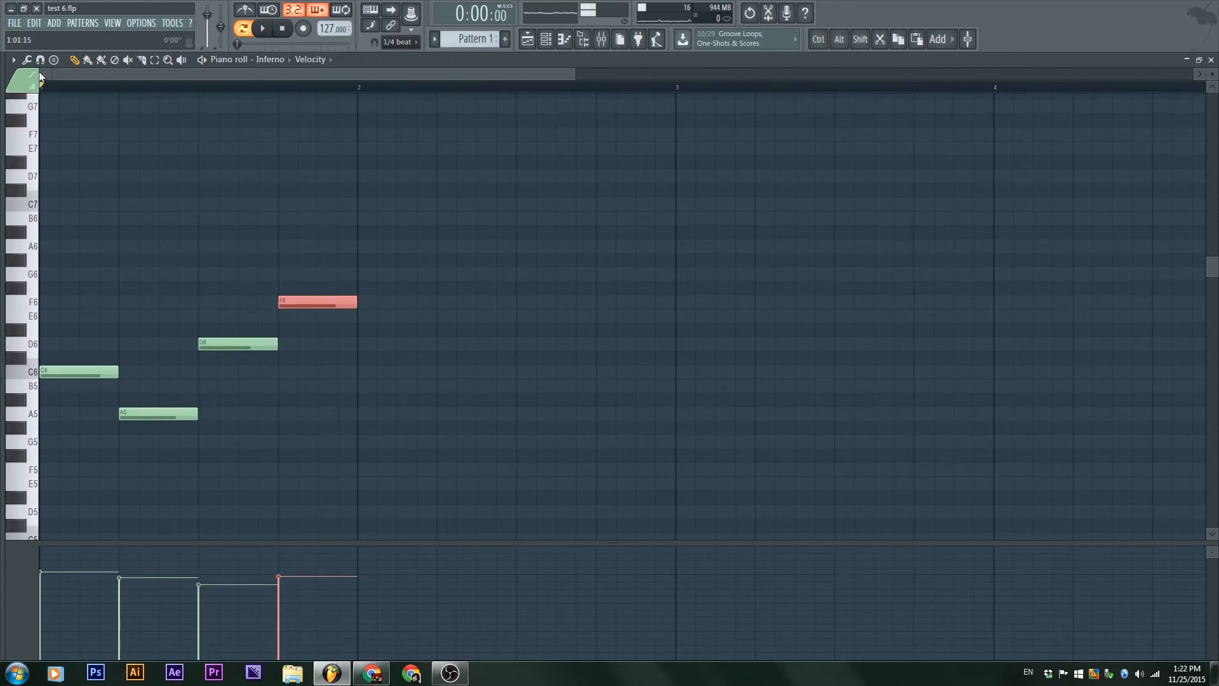
pyautogui.click(40, 60)
pyautogui.click(27, 59)
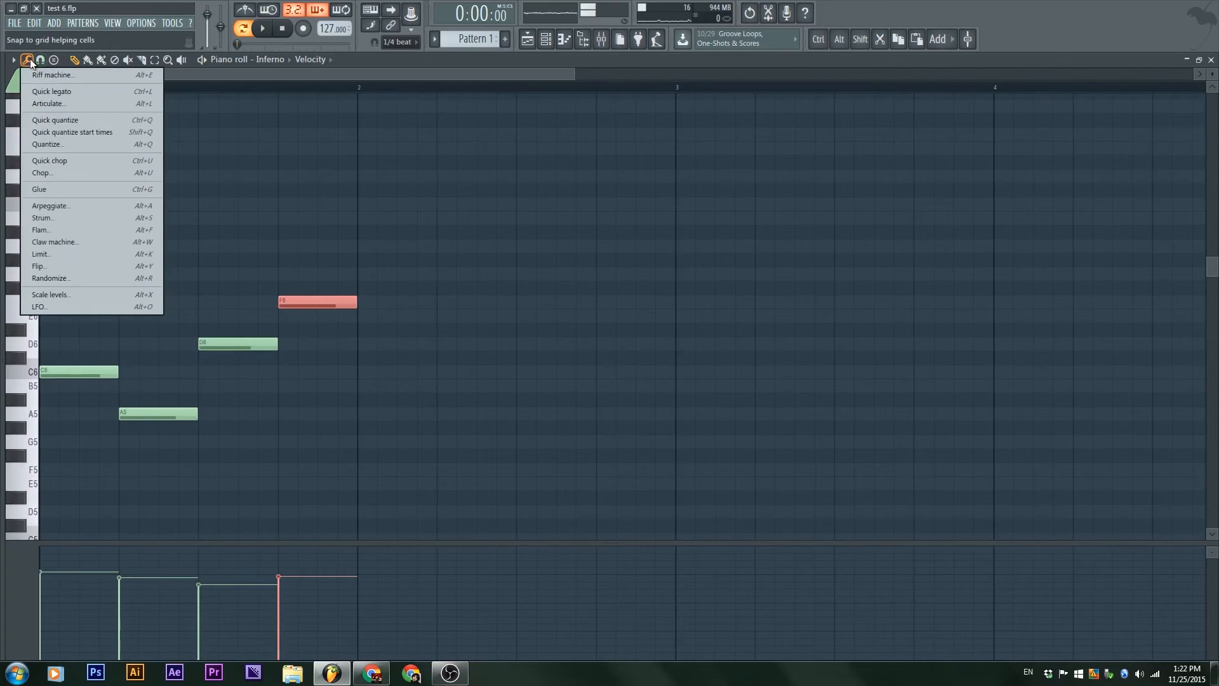
pyautogui.click(89, 173)
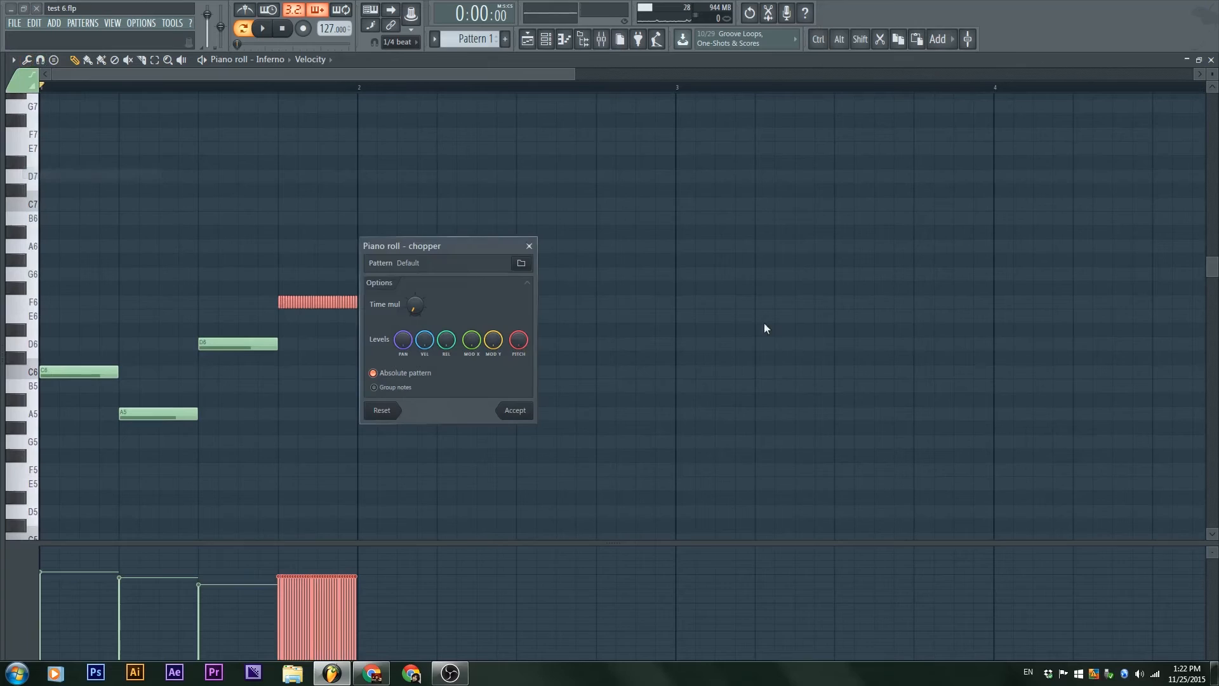
pyautogui.moveTo(461, 237); pyautogui.dragTo(561, 220)
pyautogui.press('space')
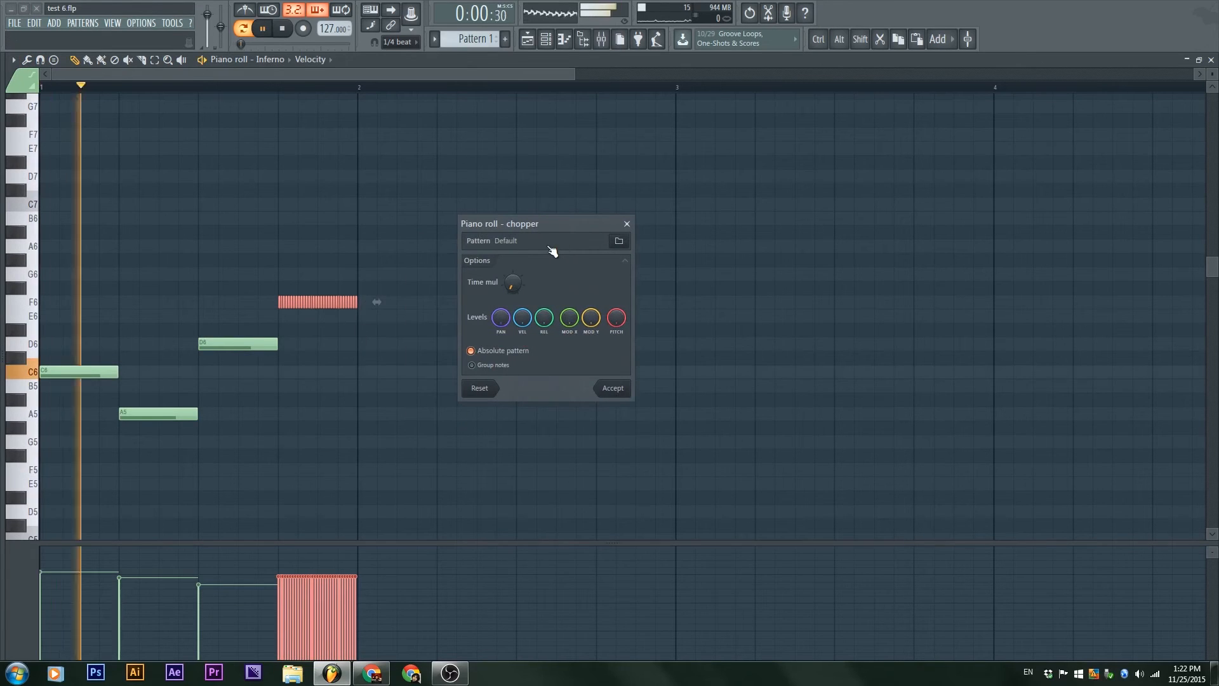
pyautogui.press('space')
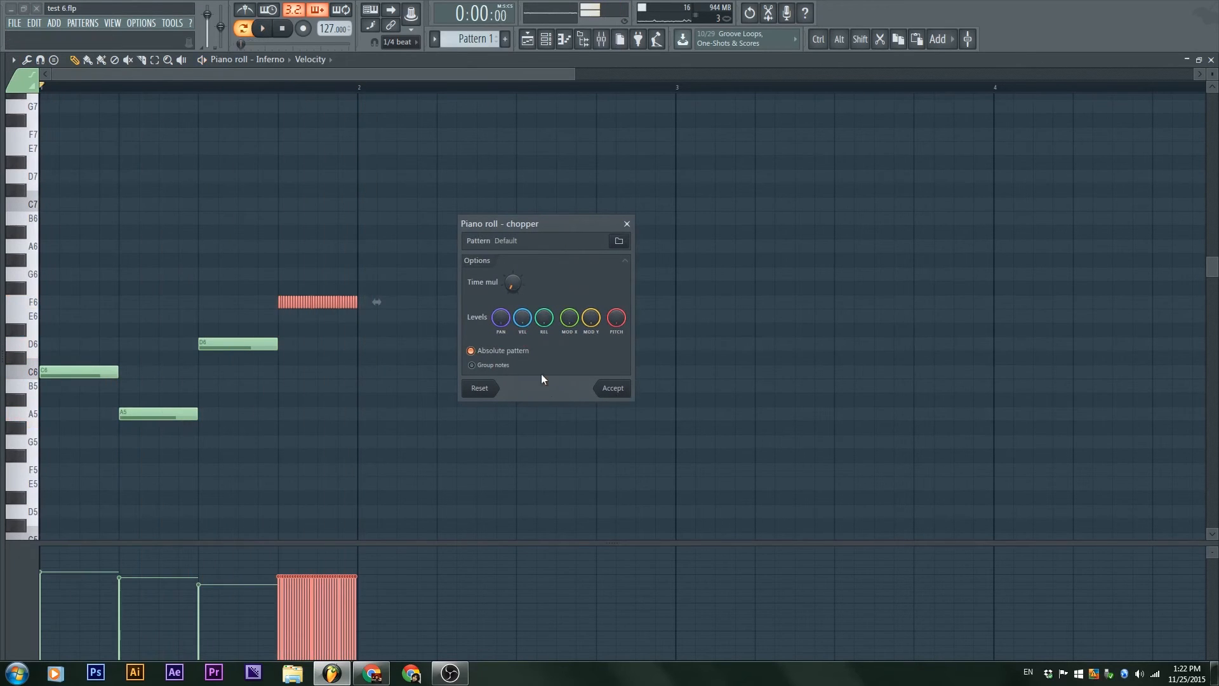
# Step: Raise the chopper's Time mul to split F6 into eight and then four pieces, listen to the result, and close without accepting
pyautogui.moveTo(512, 283); pyautogui.dragTo(512, 305)
pyautogui.press('space')
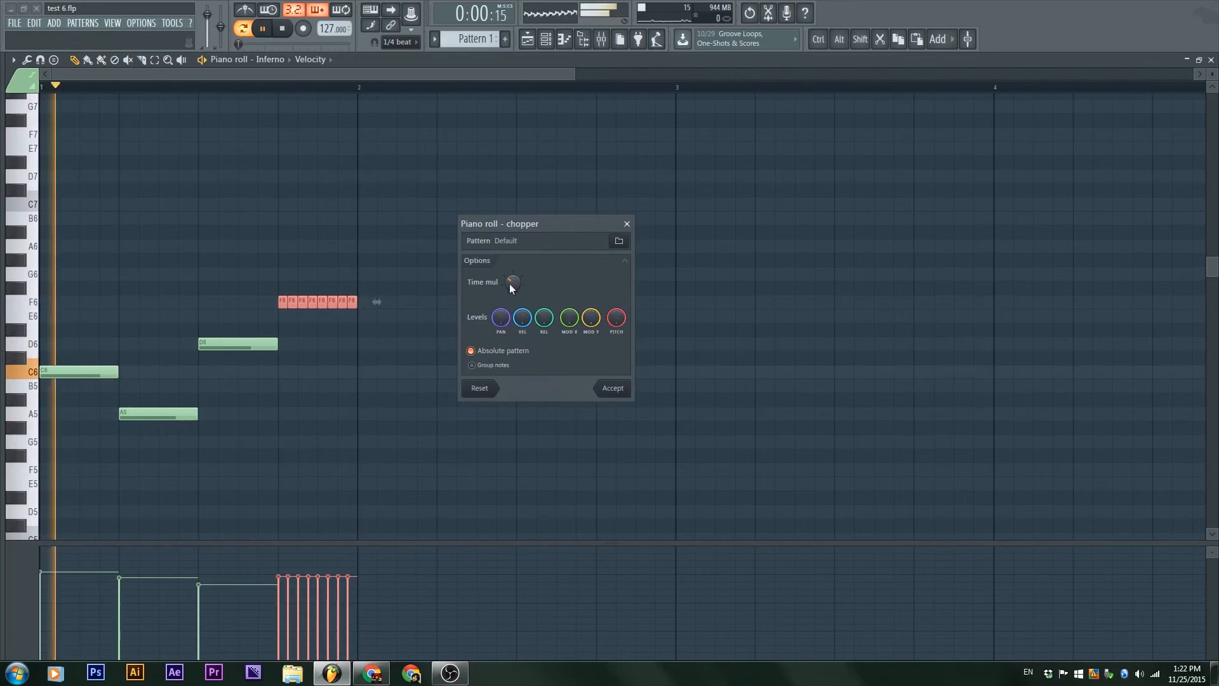
pyautogui.moveTo(509, 283)
pyautogui.mouseDown()
pyautogui.moveTo(509, 262)
pyautogui.moveTo(510, 294)
pyautogui.mouseUp()
pyautogui.press('space')
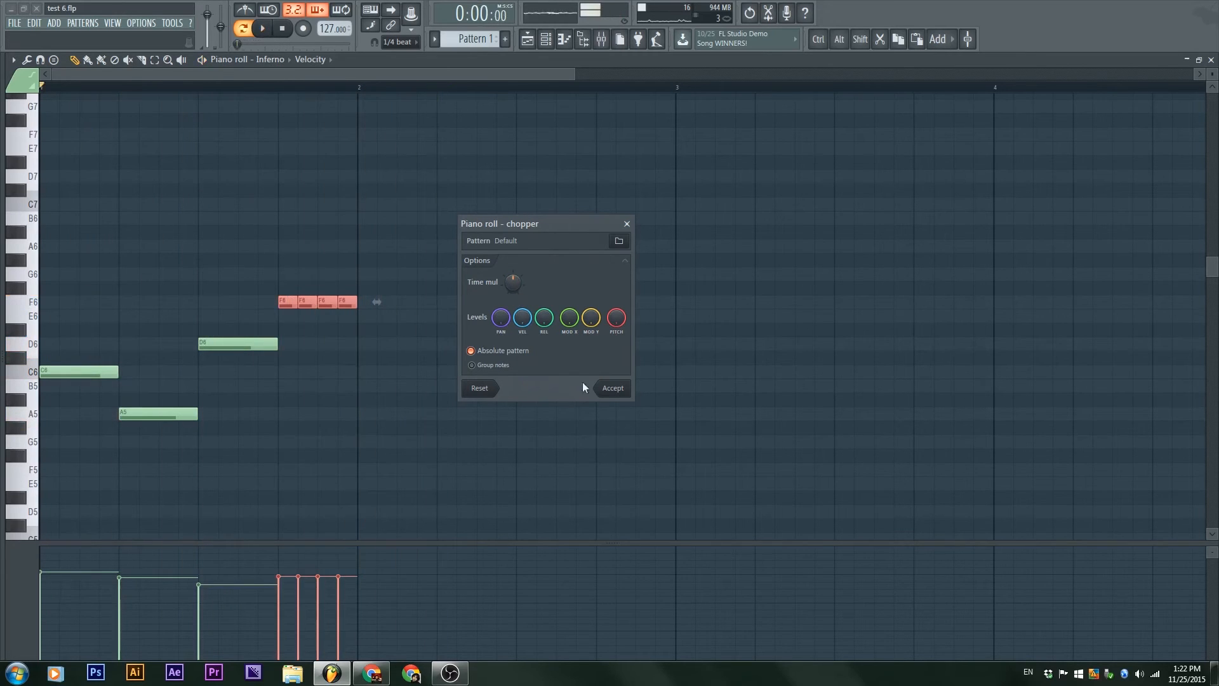
pyautogui.click(626, 224)
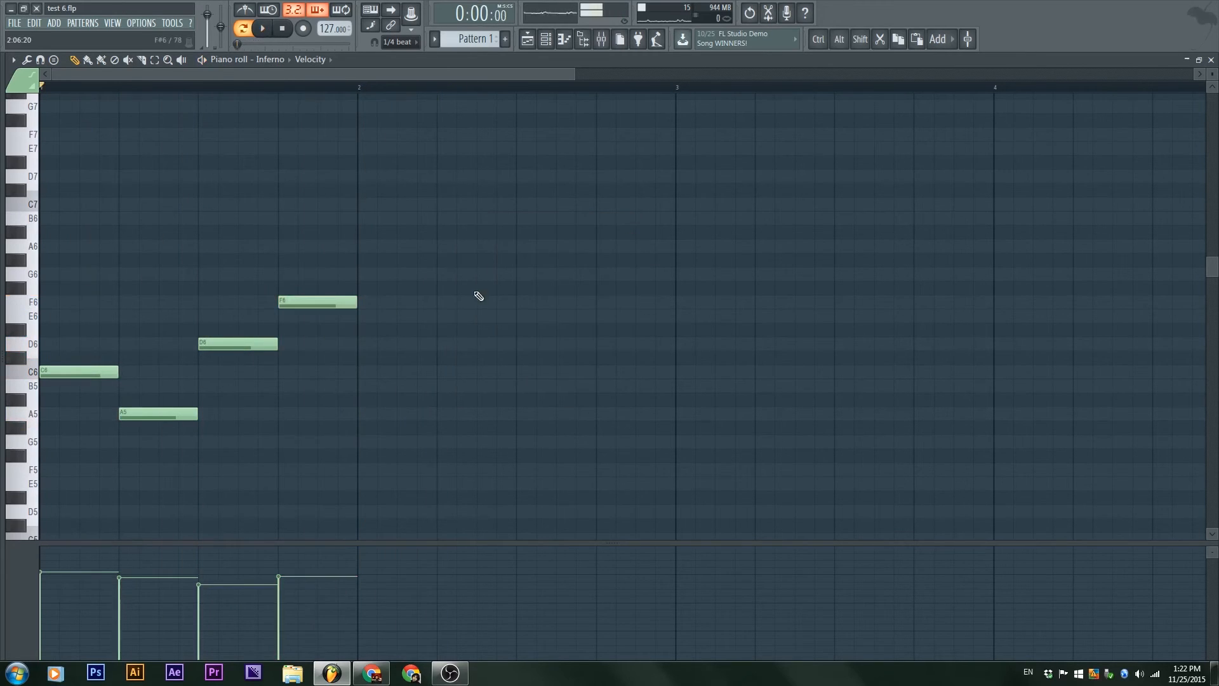
# Step: Slice the one-beat F6 note by hand into four equal pieces
pyautogui.moveTo(287, 333); pyautogui.dragTo(317, 241)
pyautogui.moveTo(335, 338); pyautogui.dragTo(339, 261)
pyautogui.keyDown('ctrl'); pyautogui.click(446, 268); pyautogui.keyUp('ctrl')
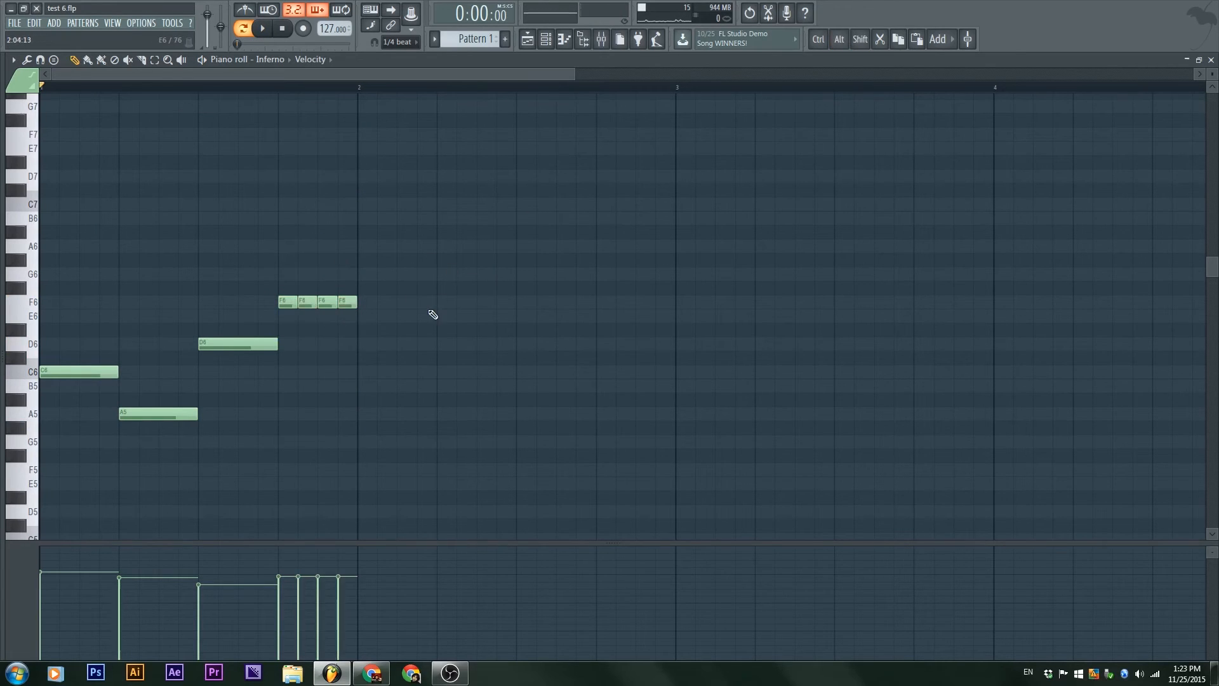
# Step: Select the four F6 pieces, chop them with the chopper's Default pattern, accept, and listen to the fast repeats
pyautogui.moveTo(407, 337); pyautogui.dragTo(278, 266)
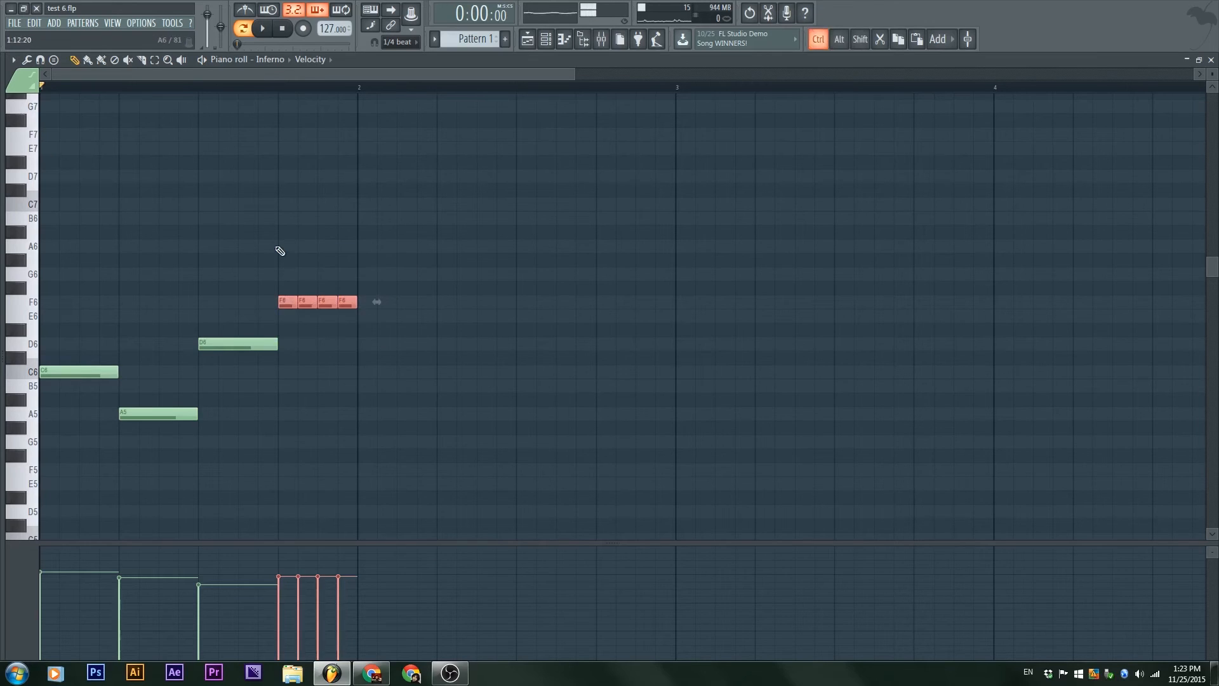
pyautogui.hotkey('alt', 'u')
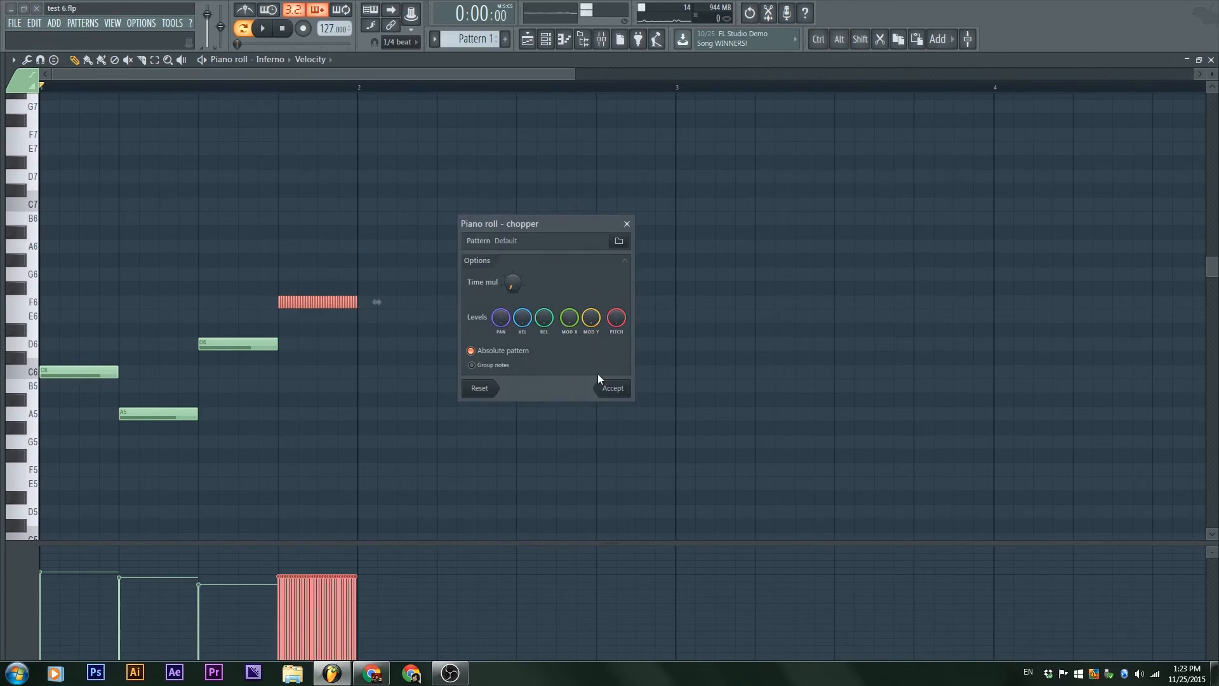
pyautogui.click(608, 386)
pyautogui.press('space')
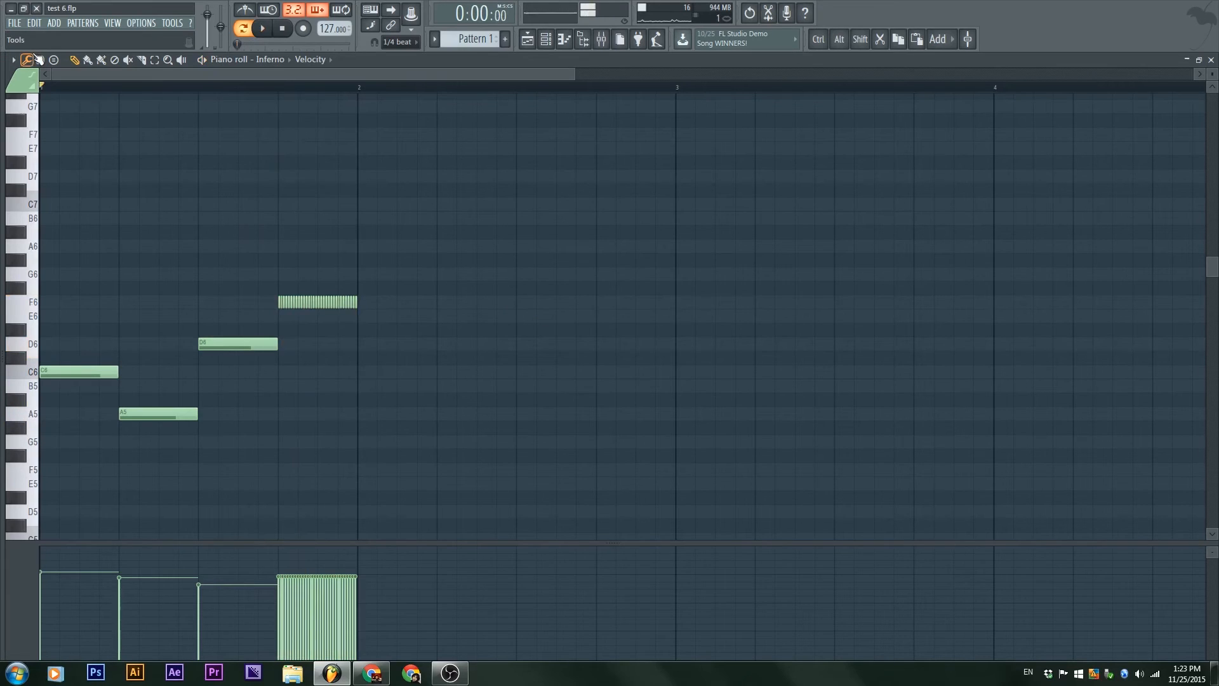
# Step: Delete the chopped F6 fragments between the first and last ones, and stretch the remaining notes together with Quick legato
pyautogui.click(29, 58)
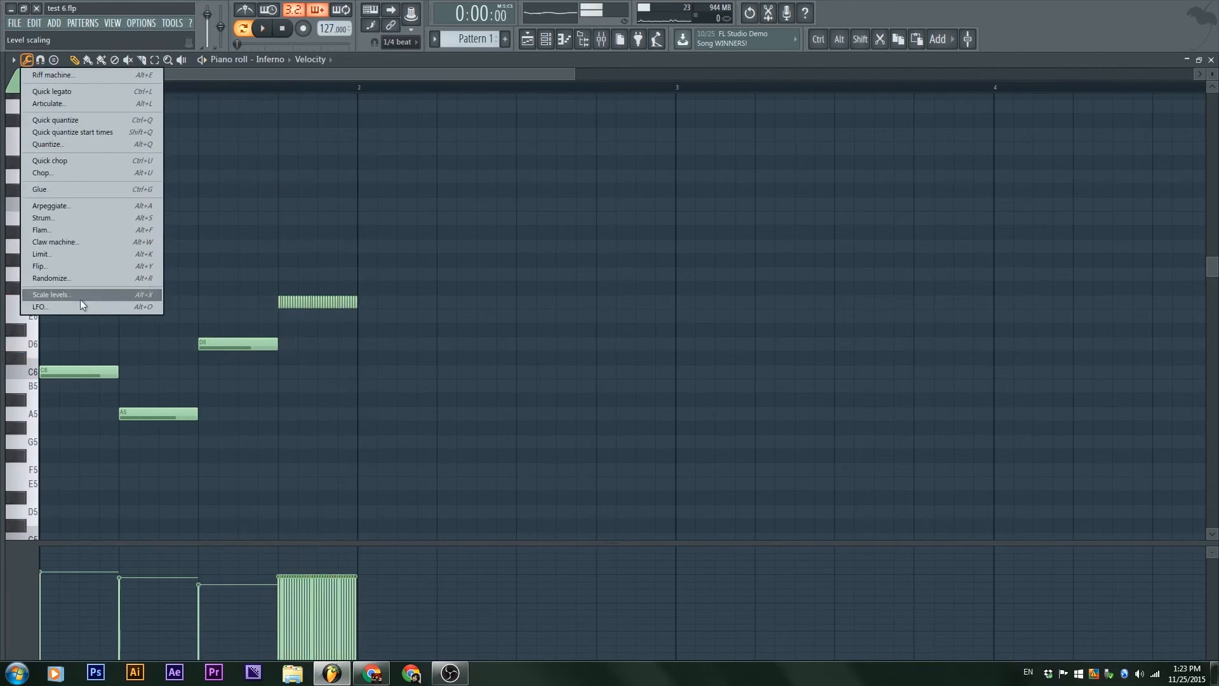
pyautogui.click(115, 95)
pyautogui.moveTo(354, 302); pyautogui.dragTo(289, 310)
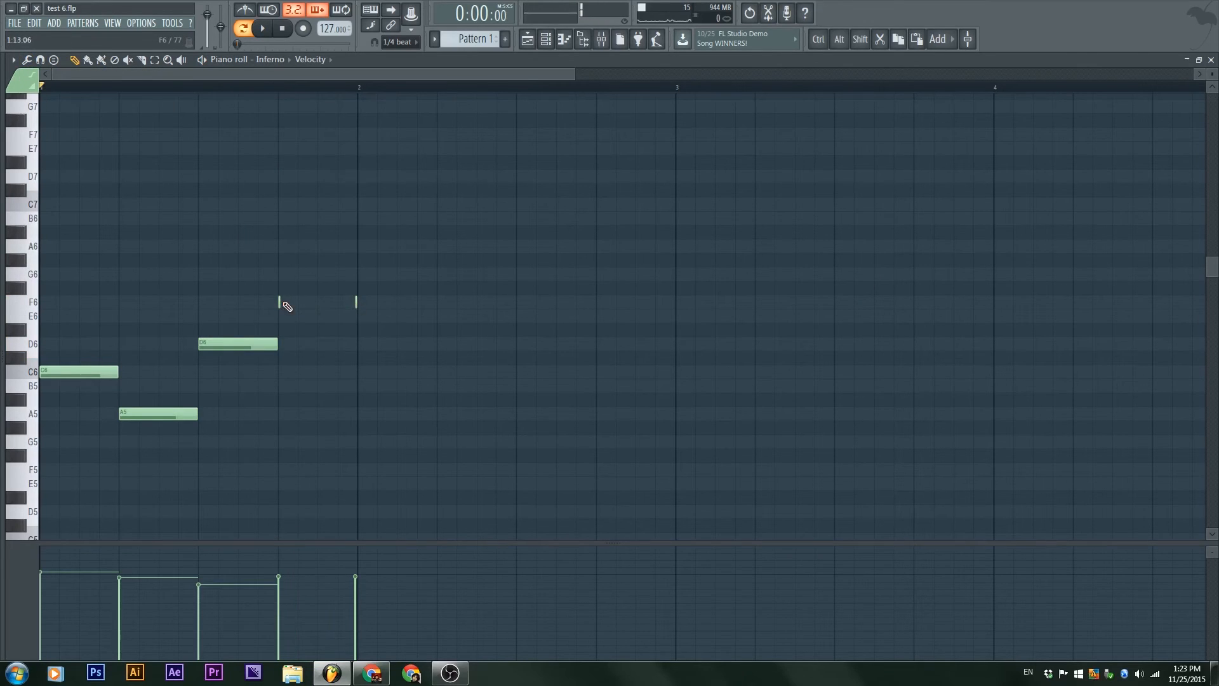
pyautogui.hotkey('ctrl', 'z')
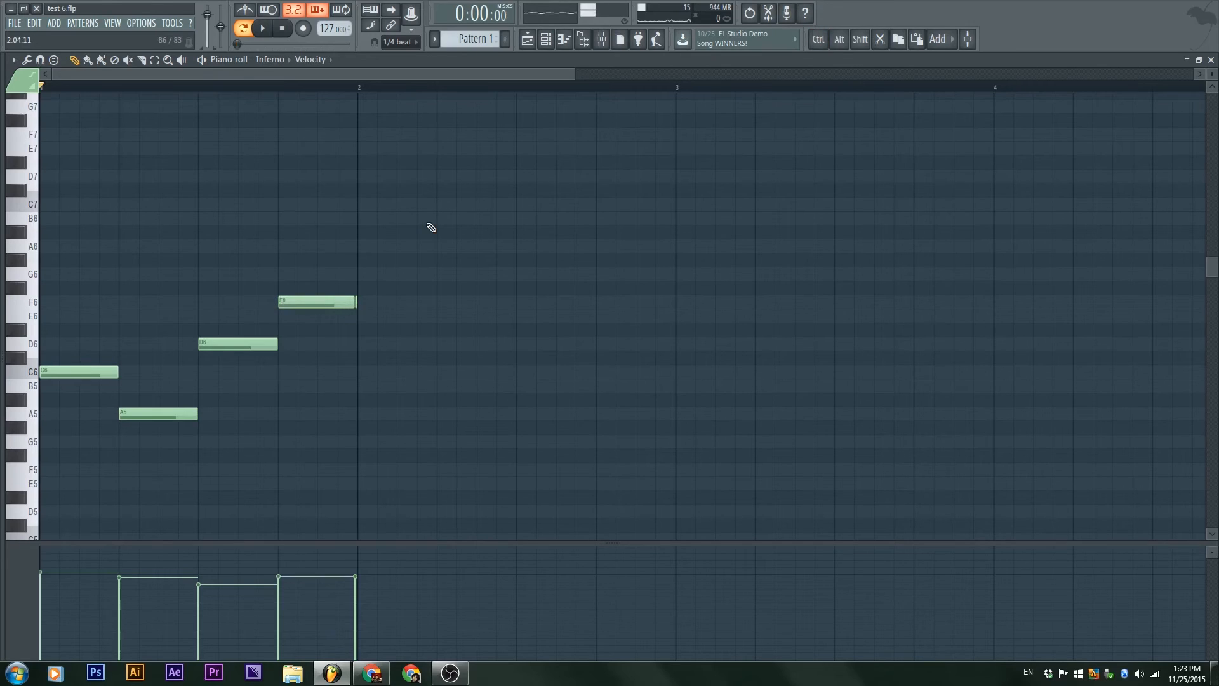
# Step: Rework the fragments into spaced short notes on F6, A#5 and G6 running into bar 2, and apply Quick legato
pyautogui.rightClick(355, 308)
pyautogui.moveTo(352, 305); pyautogui.dragTo(241, 300)
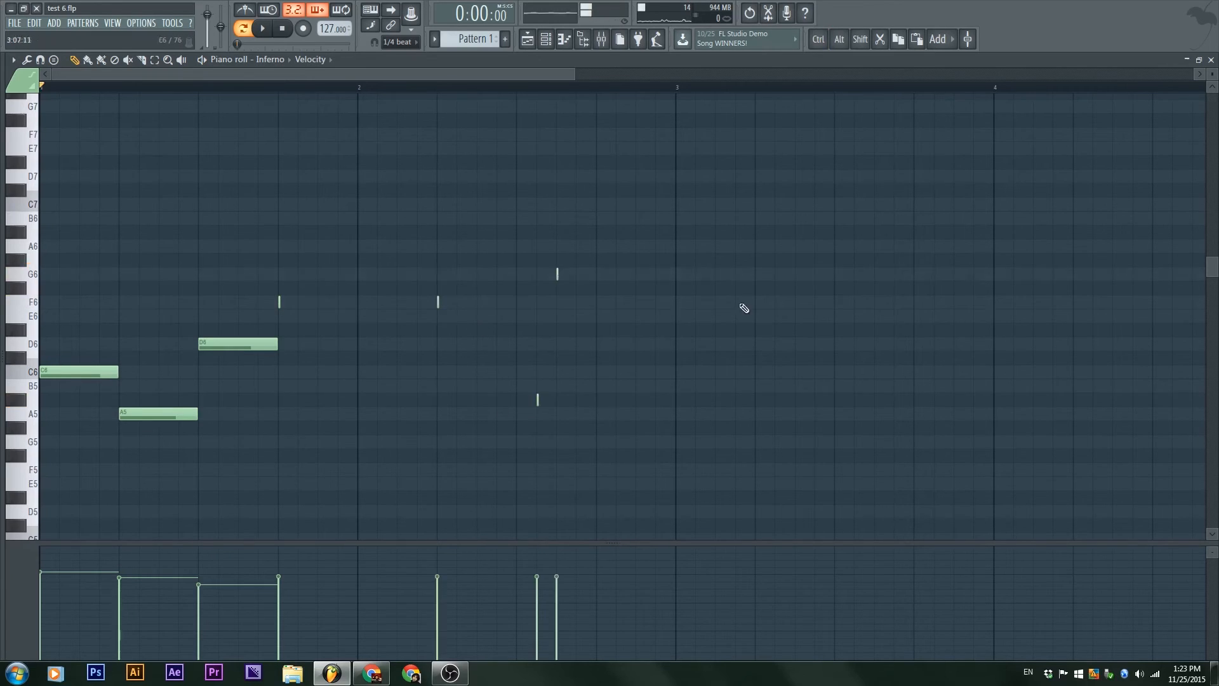
pyautogui.hotkey('ctrl', 'l')
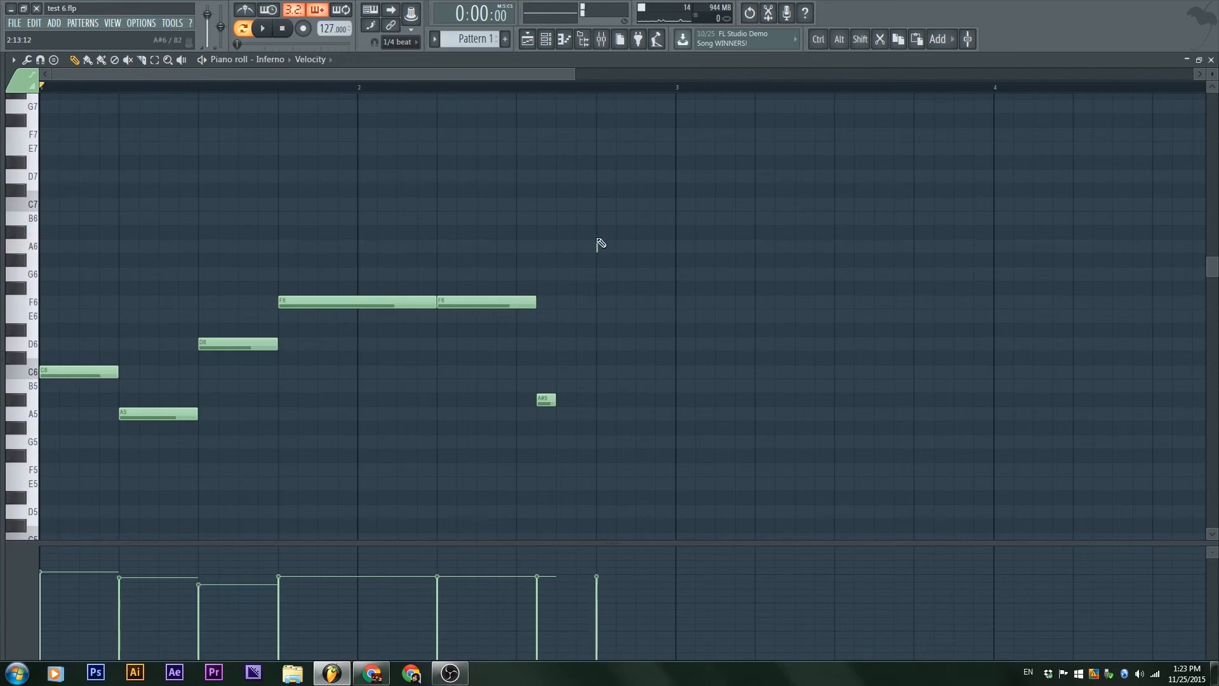
# Step: Lengthen the A6 note to one beat, close the gap after A#5 with Quick legato, and listen to the melody
pyautogui.moveTo(600, 244); pyautogui.dragTo(713, 274)
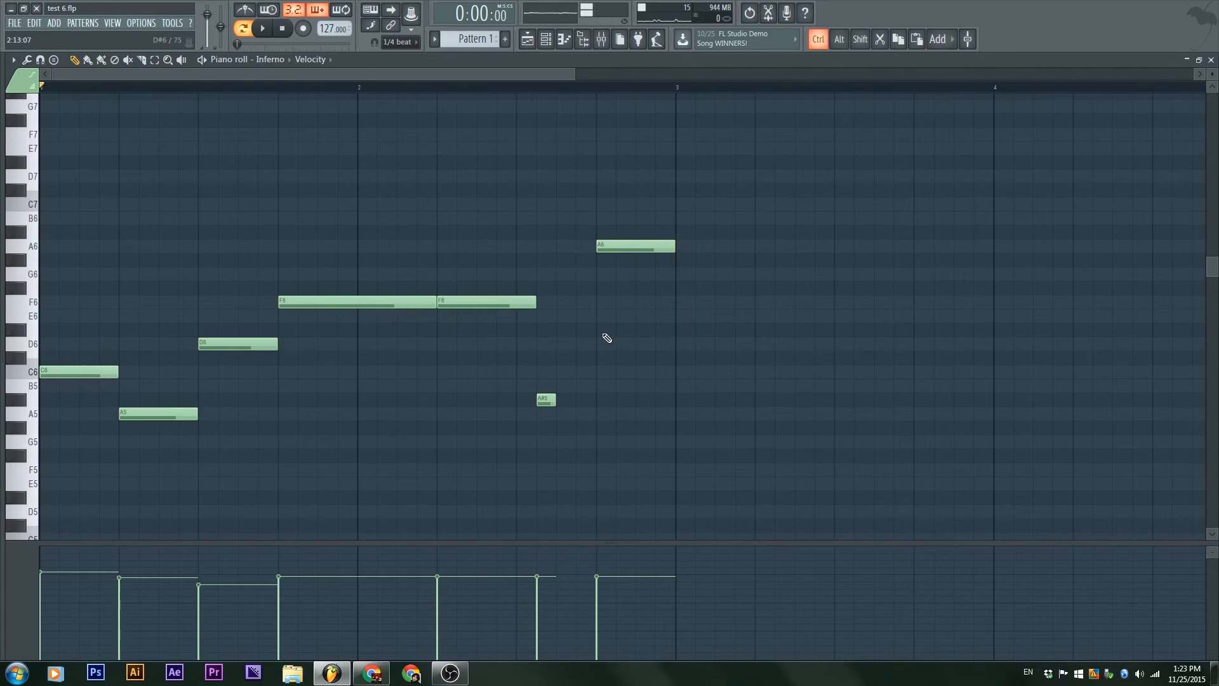
pyautogui.hotkey('ctrl', 'l')
pyautogui.press('space')
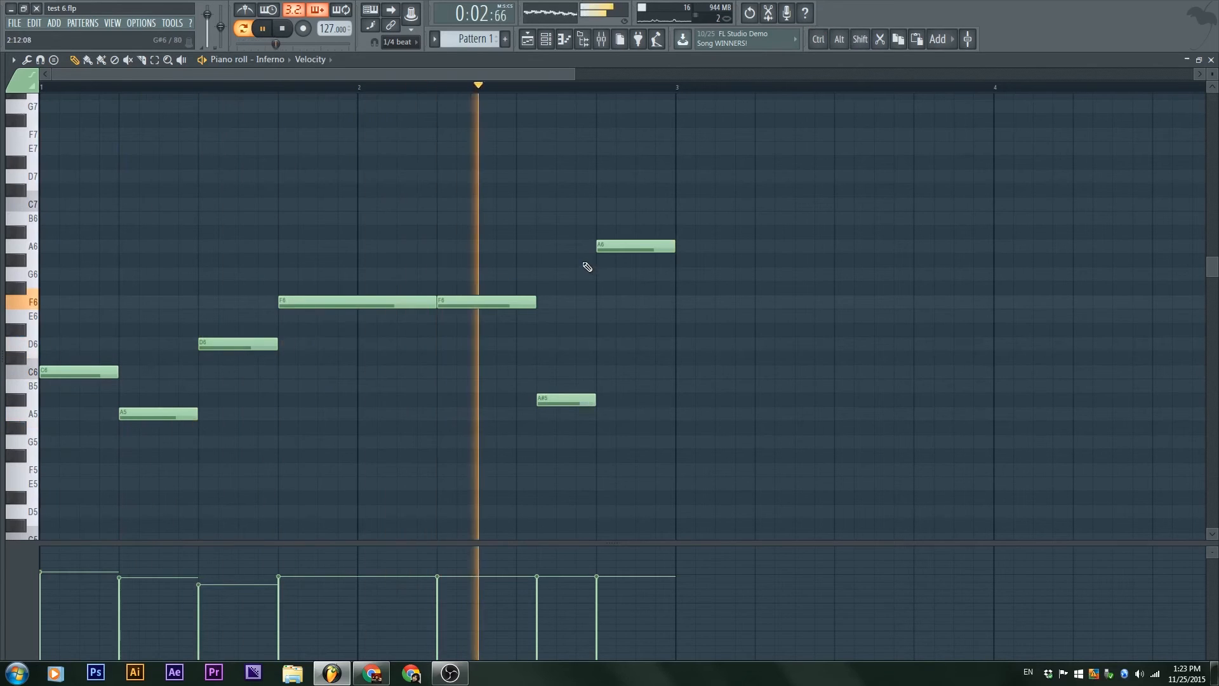
pyautogui.press('space')
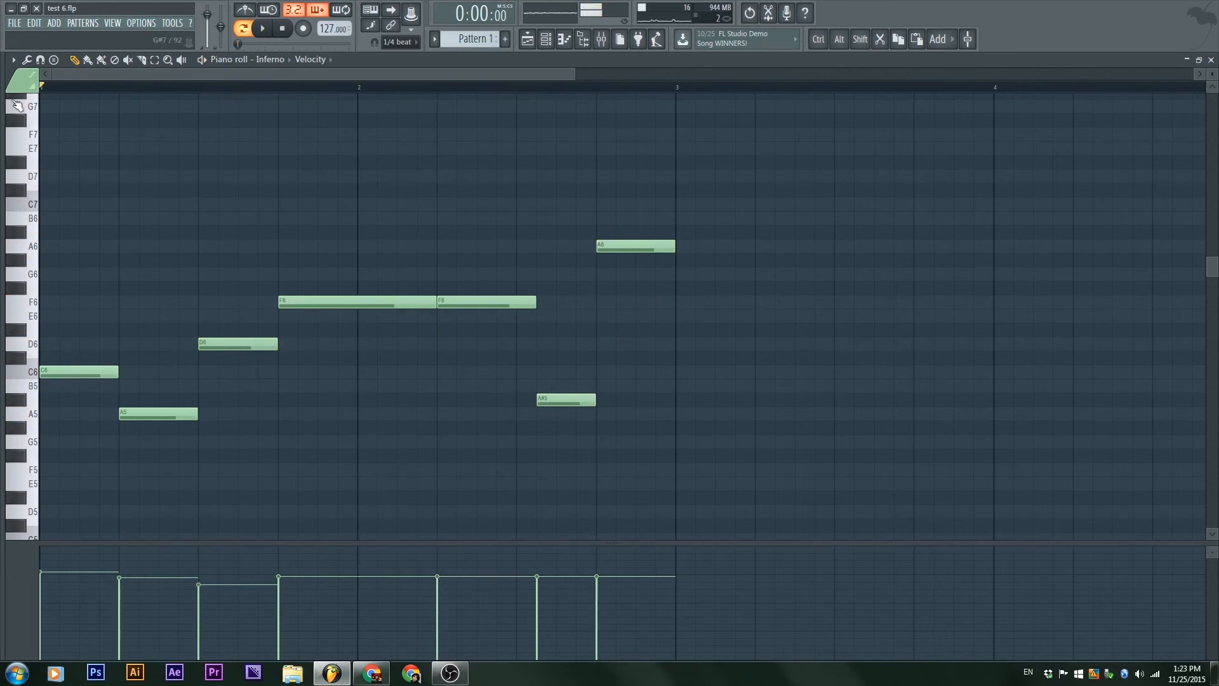
# Step: Glue the two adjoining F6 notes into one long note
pyautogui.click(27, 59)
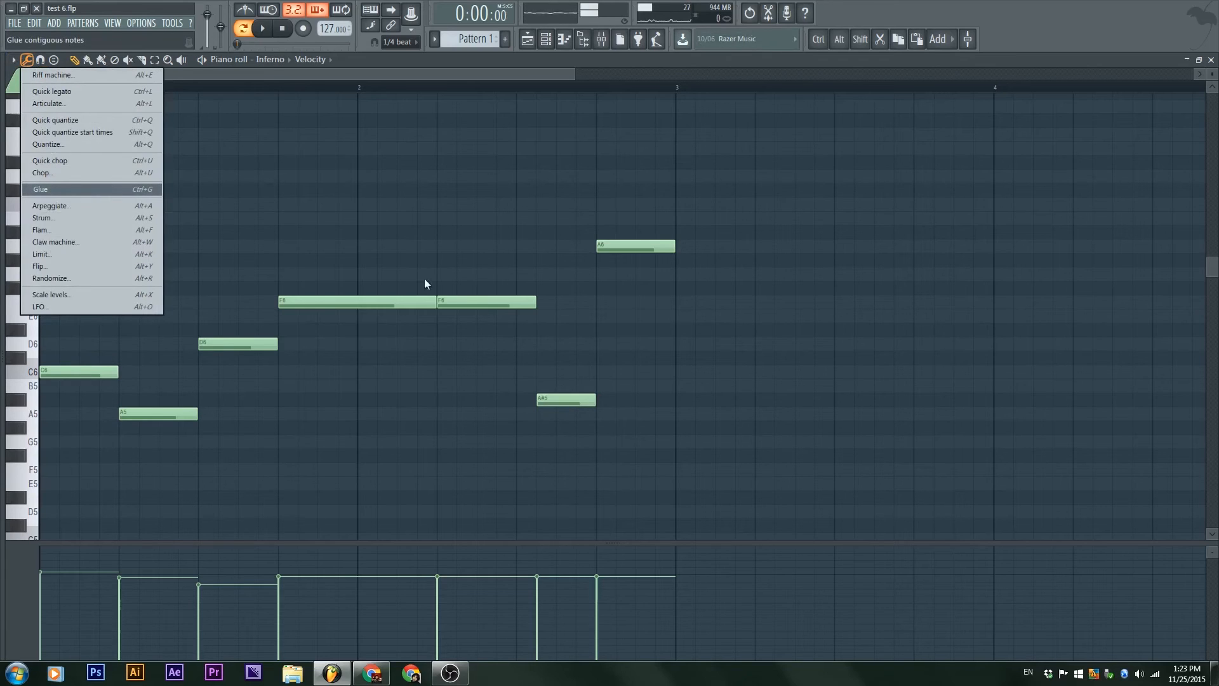
pyautogui.click(486, 240)
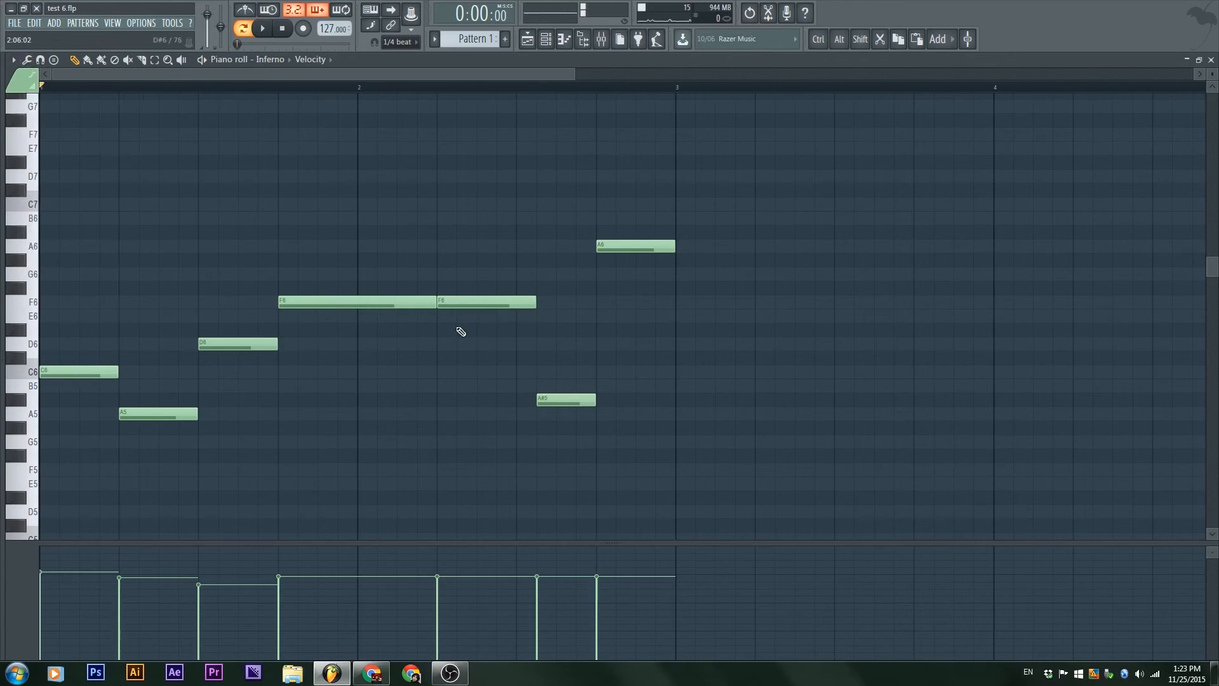
pyautogui.click(26, 59)
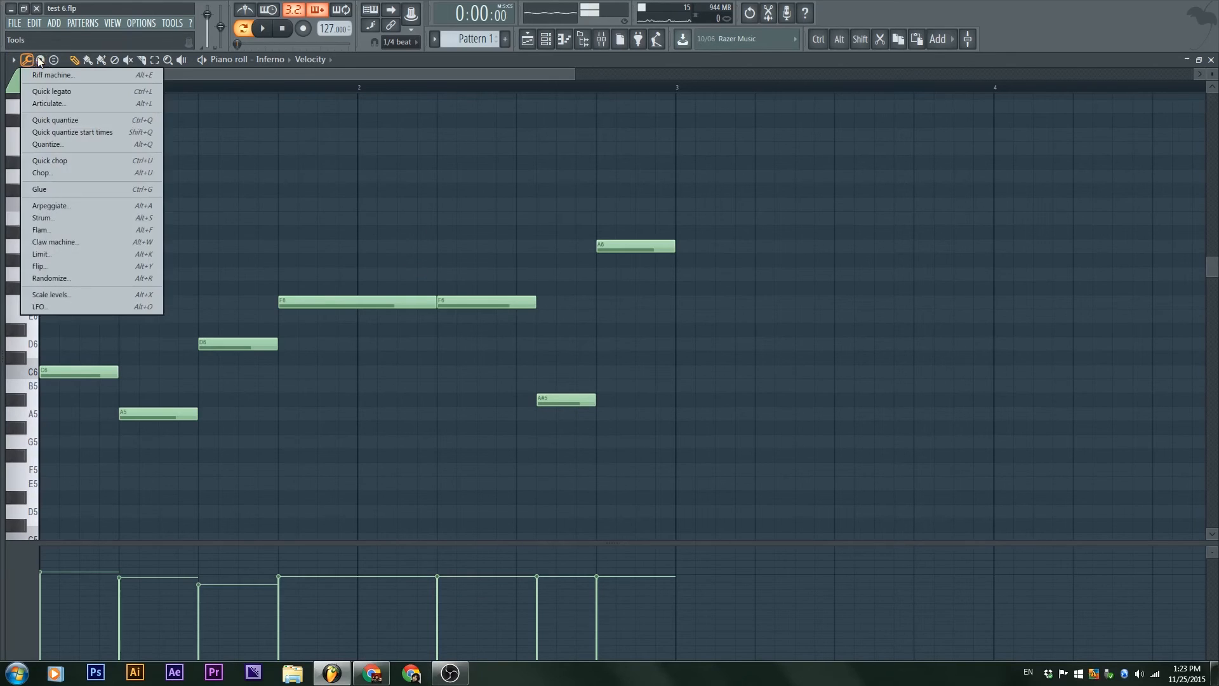
pyautogui.click(52, 189)
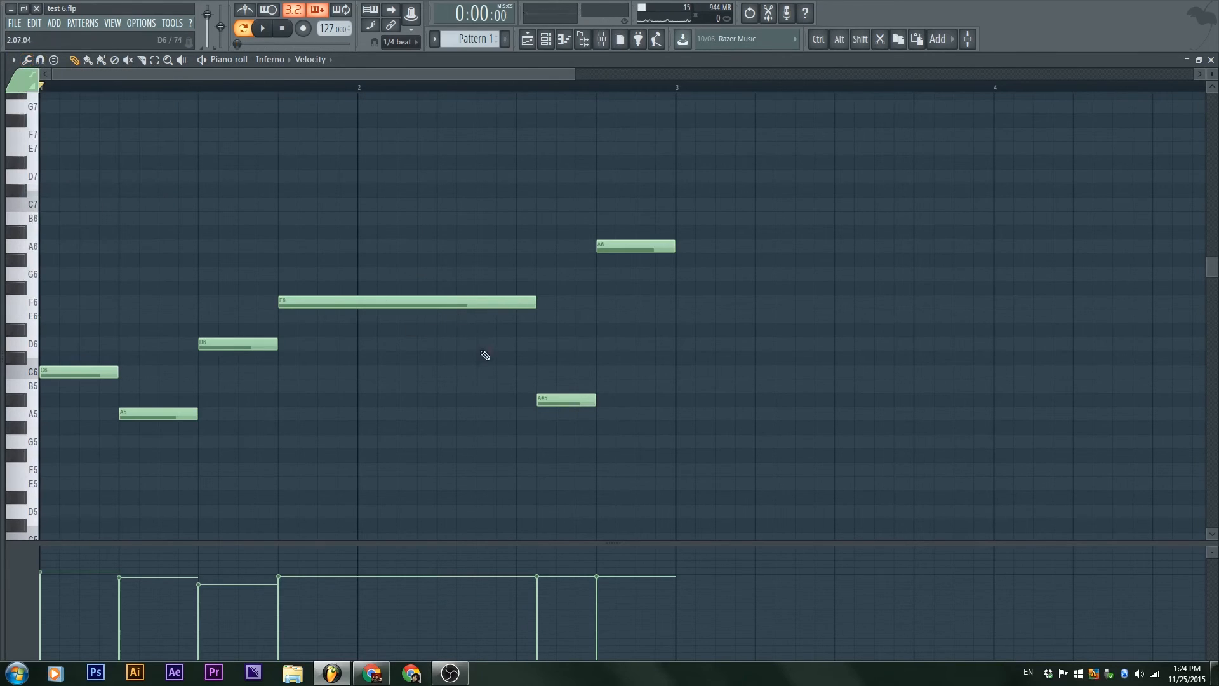
# Step: Slice the long F6 note by hand into six uneven pieces and listen to them from beat 4 of bar 1
pyautogui.moveTo(497, 331); pyautogui.dragTo(499, 237)
pyautogui.moveTo(385, 265)
pyautogui.mouseDown()
pyautogui.moveTo(384, 350)
pyautogui.moveTo(366, 340)
pyautogui.mouseUp()
pyautogui.moveTo(438, 280); pyautogui.dragTo(439, 337)
pyautogui.moveTo(335, 264); pyautogui.dragTo(339, 331)
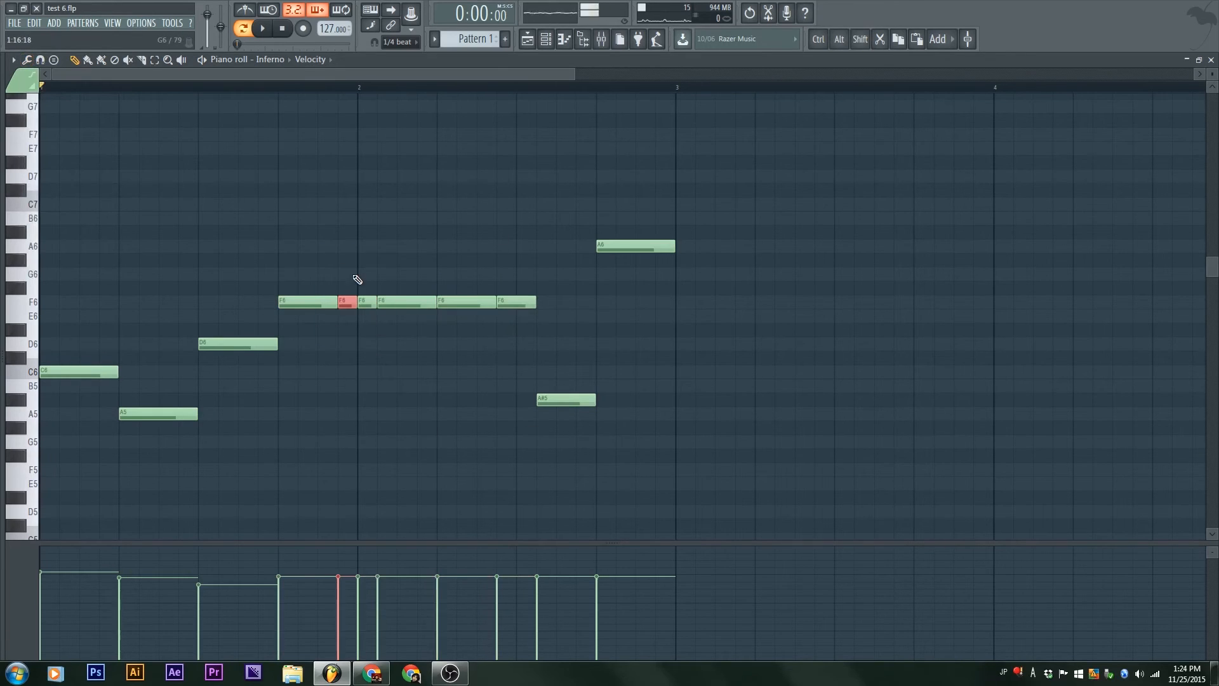
pyautogui.click(280, 87)
pyautogui.press('space')
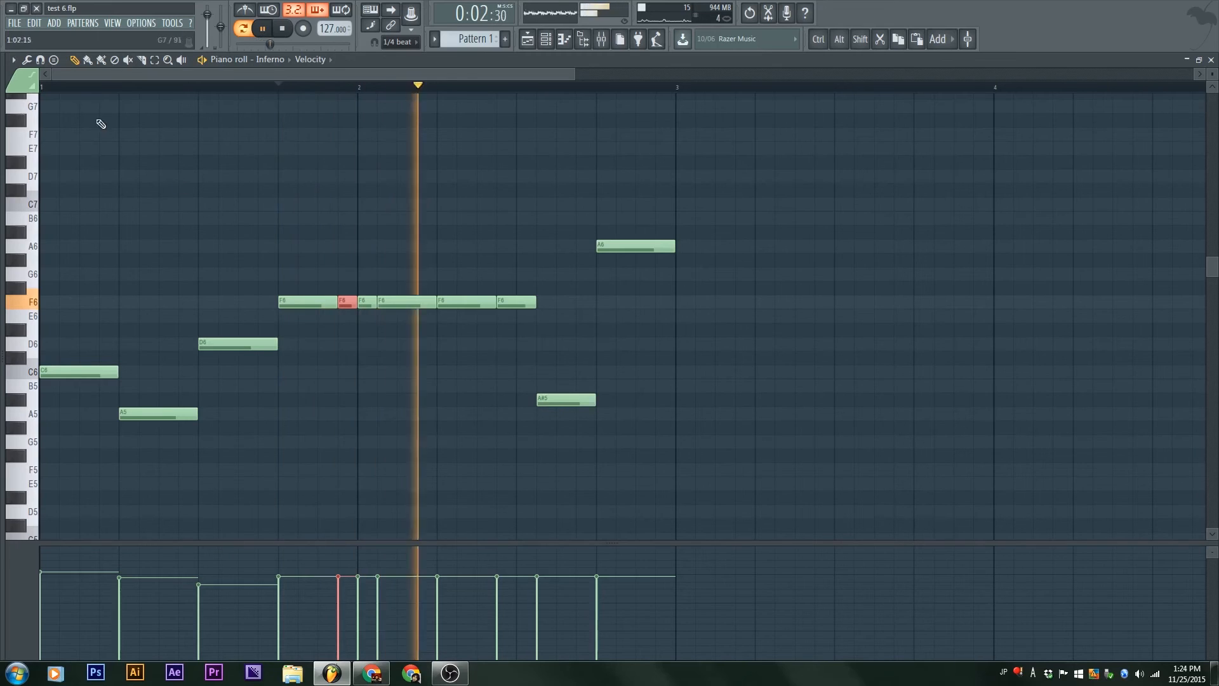
pyautogui.press('space')
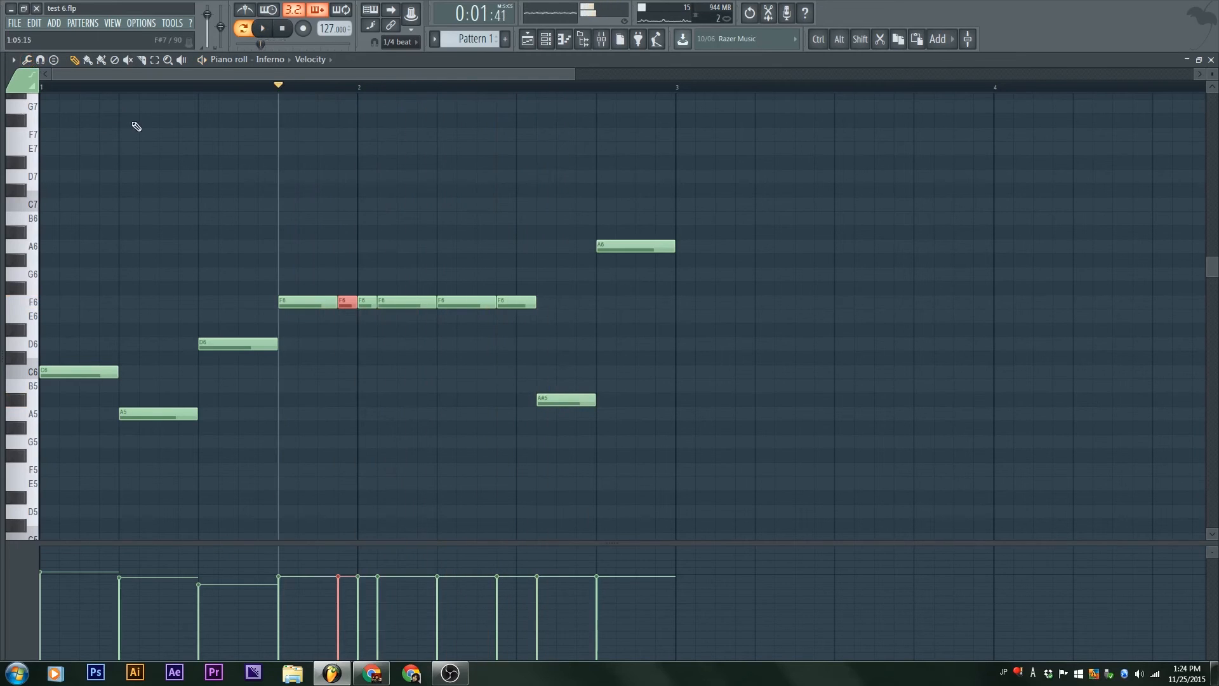
# Step: Glue the six F6 pieces back into one note, and undo the glue
pyautogui.click(27, 60)
pyautogui.click(28, 60)
pyautogui.press('ctrl')
pyautogui.hotkey('ctrl', 'g')
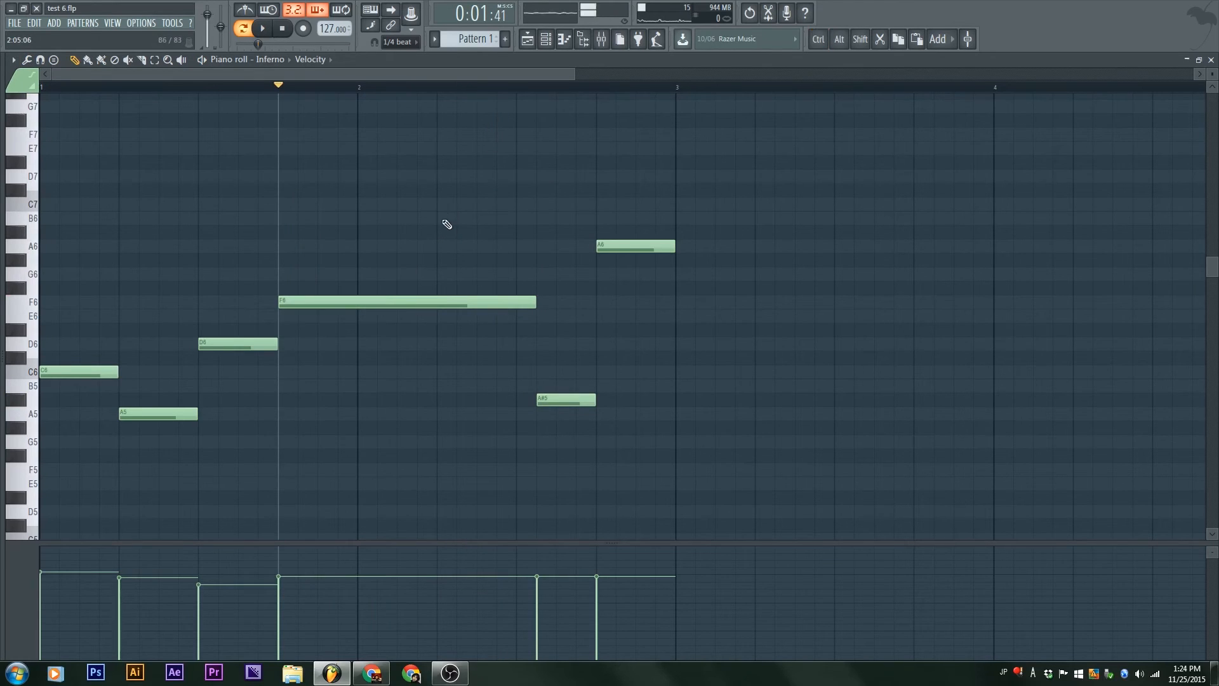
pyautogui.hotkey('ctrl', 'z')
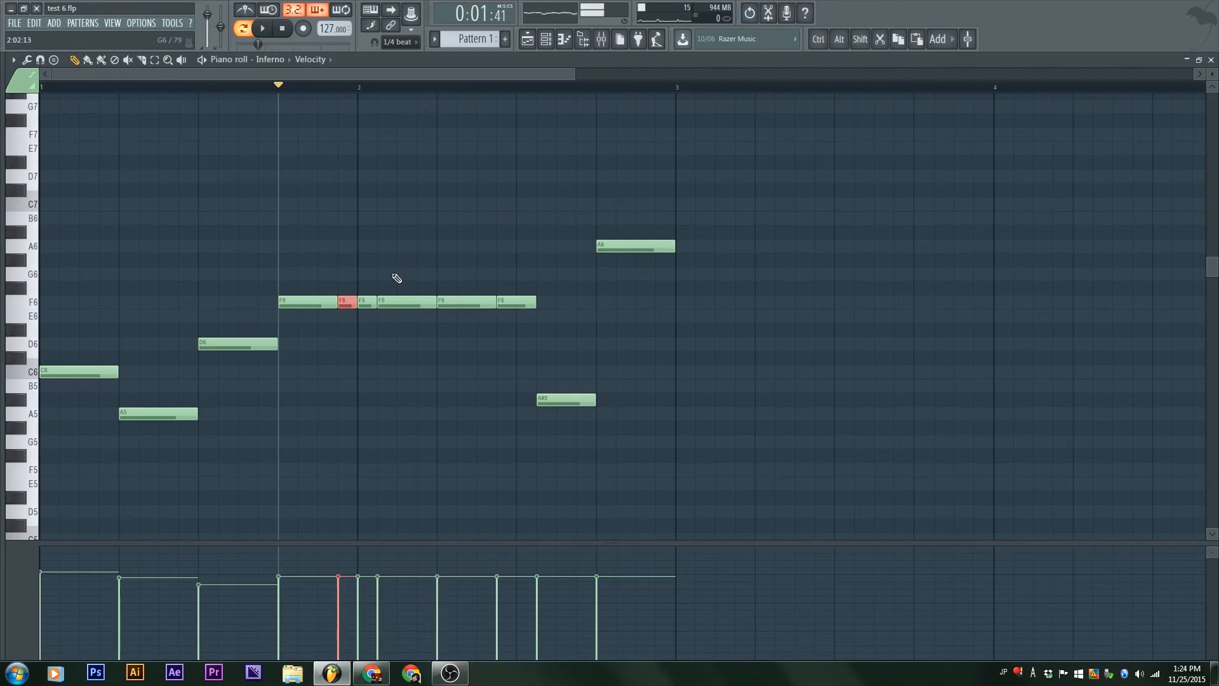
# Step: Glue the six adjoining F6 pieces into one long note and clear the selection
pyautogui.moveTo(543, 245); pyautogui.dragTo(311, 356)
pyautogui.hotkey('ctrl', 'g')
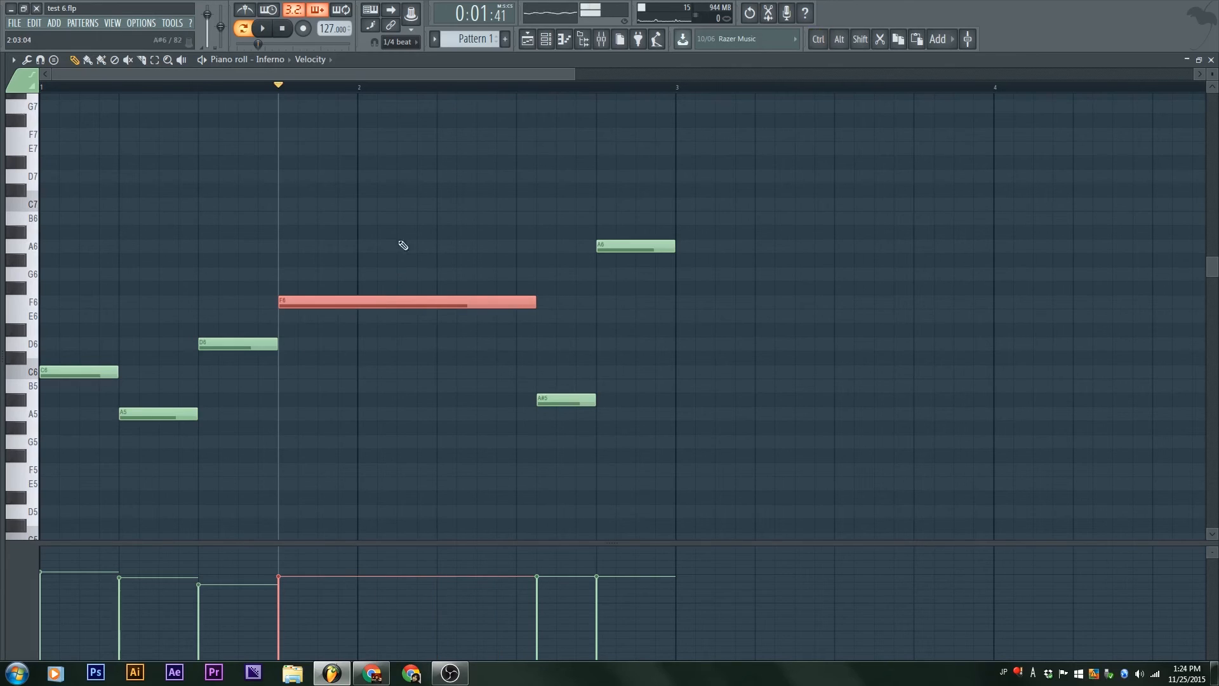
pyautogui.hotkey('ctrl', 'd')
# Step: Slice the A5, D6, A6 and A#5 notes by hand, and add a copy of A6 at bar 3
pyautogui.moveTo(498, 267); pyautogui.dragTo(427, 354)
pyautogui.hotkey('ctrl', 'd')
pyautogui.moveTo(200, 481); pyautogui.dragTo(220, 356)
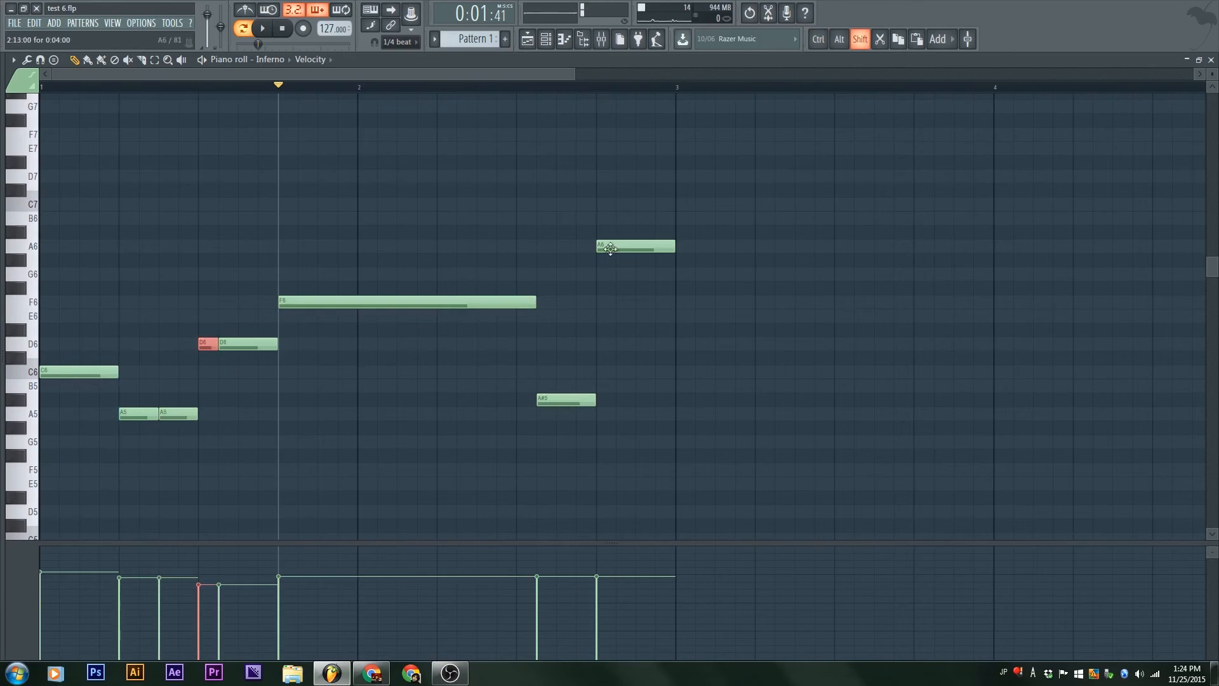
pyautogui.keyDown('shift'); pyautogui.moveTo(614, 246); pyautogui.dragTo(693, 247); pyautogui.keyUp('shift')
pyautogui.moveTo(635, 192)
pyautogui.keyDown('shift'); pyautogui.mouseDown()
pyautogui.moveTo(579, 370)
pyautogui.moveTo(658, 353)
pyautogui.mouseUp(); pyautogui.keyUp('shift')
pyautogui.keyDown('shift'); pyautogui.moveTo(557, 480); pyautogui.dragTo(570, 343); pyautogui.keyUp('shift')
# Step: Slice the long F6 note by hand after its first part, and glue note pieces together
pyautogui.keyDown('shift'); pyautogui.moveTo(312, 253); pyautogui.dragTo(214, 541); pyautogui.keyUp('shift')
pyautogui.keyDown('shift'); pyautogui.moveTo(382, 228); pyautogui.dragTo(346, 441); pyautogui.keyUp('shift')
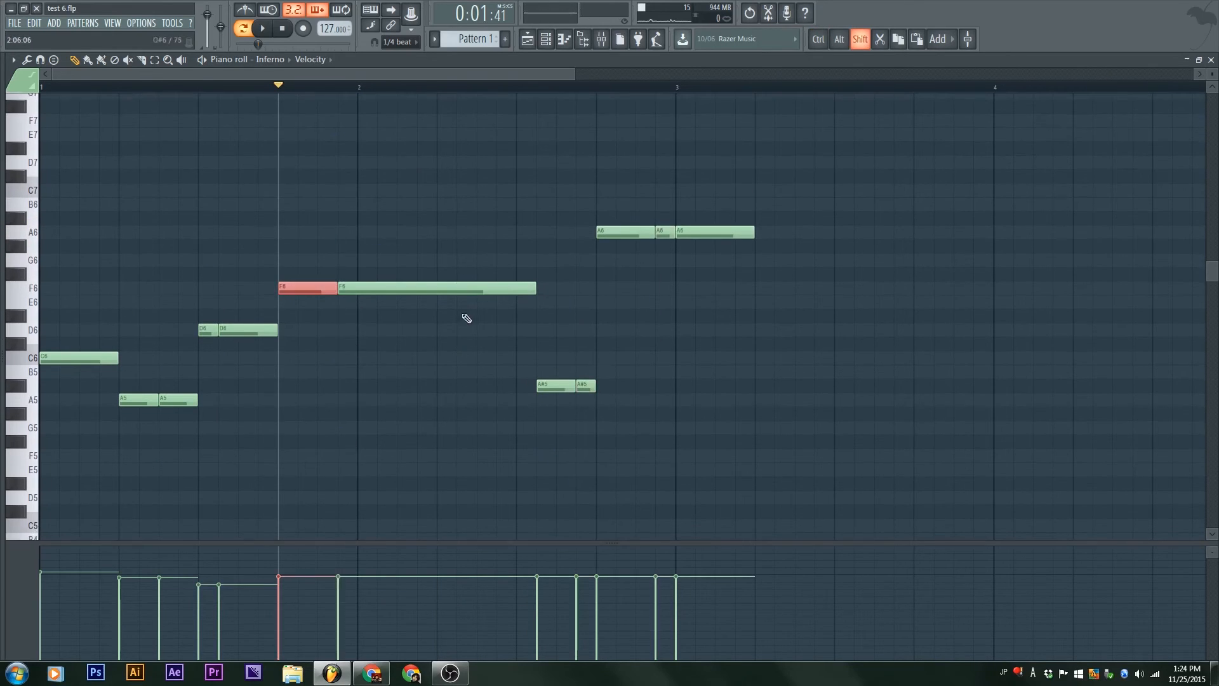
pyautogui.keyDown('shift'); pyautogui.moveTo(464, 251); pyautogui.dragTo(464, 394); pyautogui.keyUp('shift')
pyautogui.hotkey('ctrl', 'g')
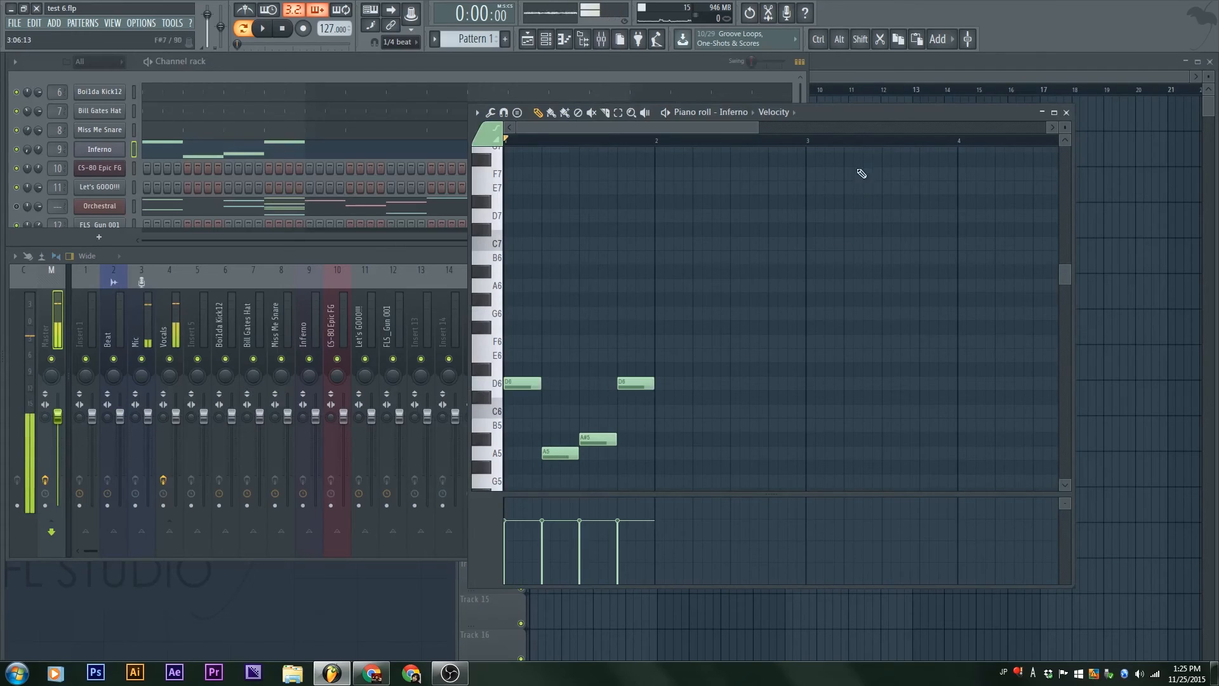
# Step: Move the piano roll window aside, bring the channel rack to the front, and select the Boi1da Kick12 channel
pyautogui.moveTo(880, 117); pyautogui.dragTo(552, 242)
pyautogui.click(805, 66)
pyautogui.click(801, 62)
pyautogui.click(801, 62)
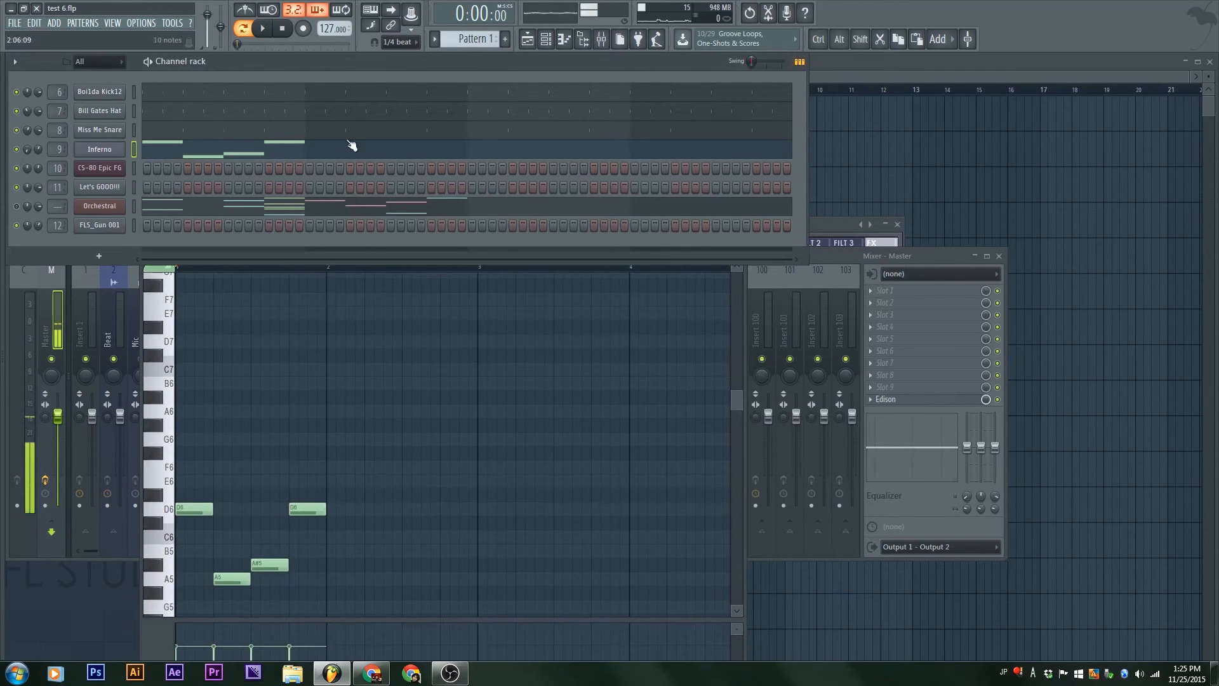
pyautogui.click(272, 93)
pyautogui.click(384, 99)
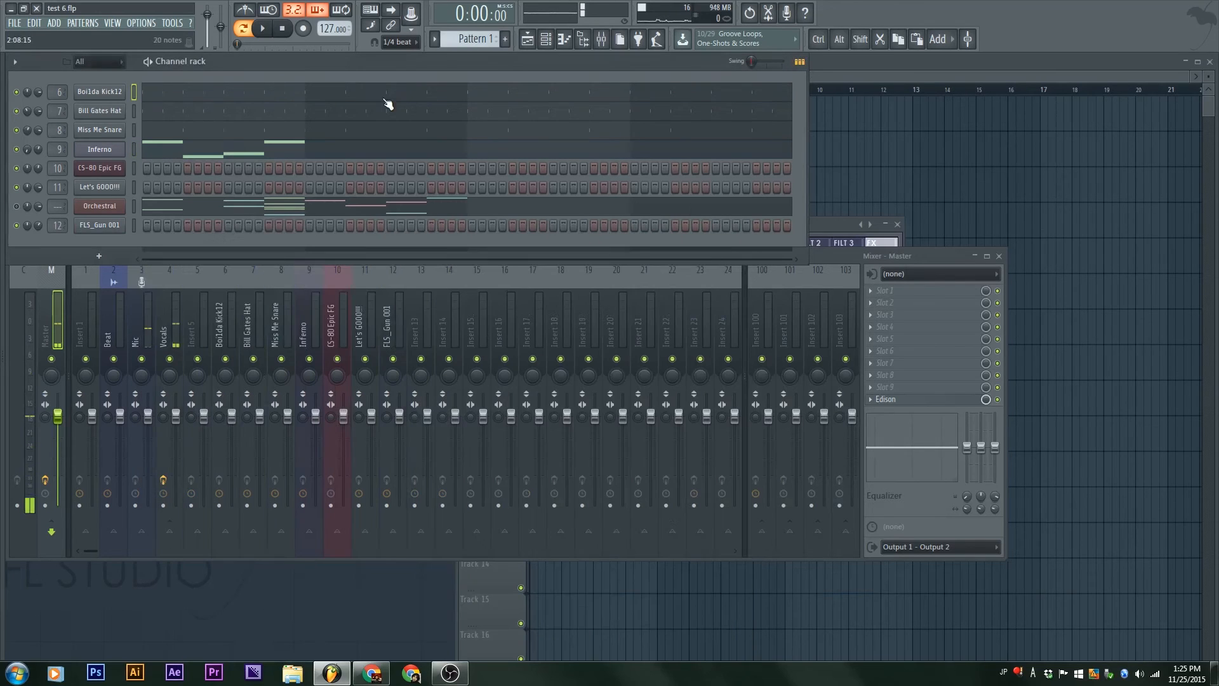
# Step: Bring the playlist forward to look at its enlarged tracks, and return to the channel rack
pyautogui.click(663, 182)
pyautogui.click(987, 181)
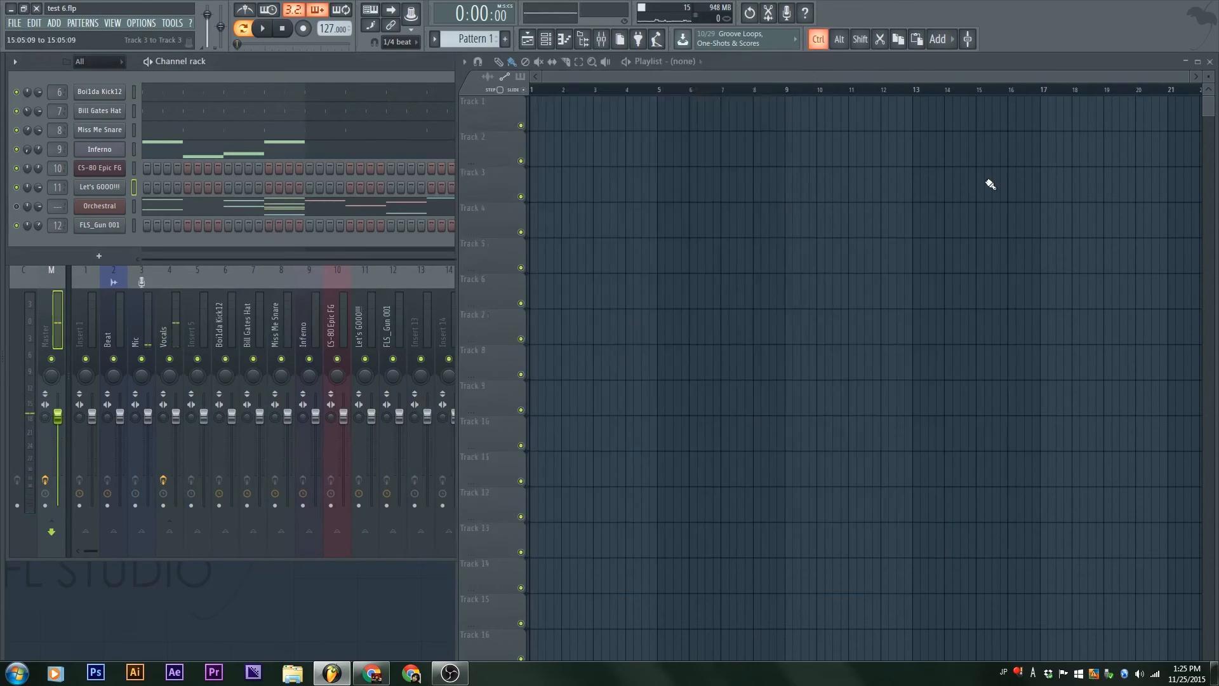
pyautogui.scroll(10, 601, 290)
pyautogui.scroll(-6, 723, 255)
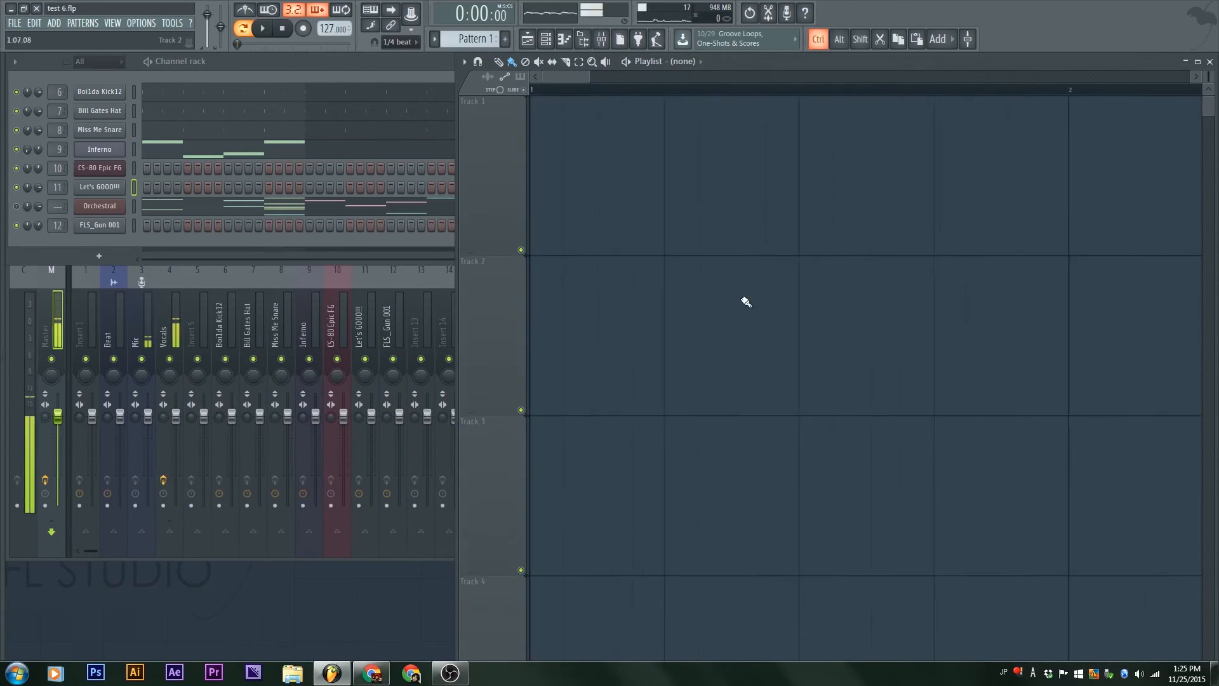
pyautogui.click(336, 67)
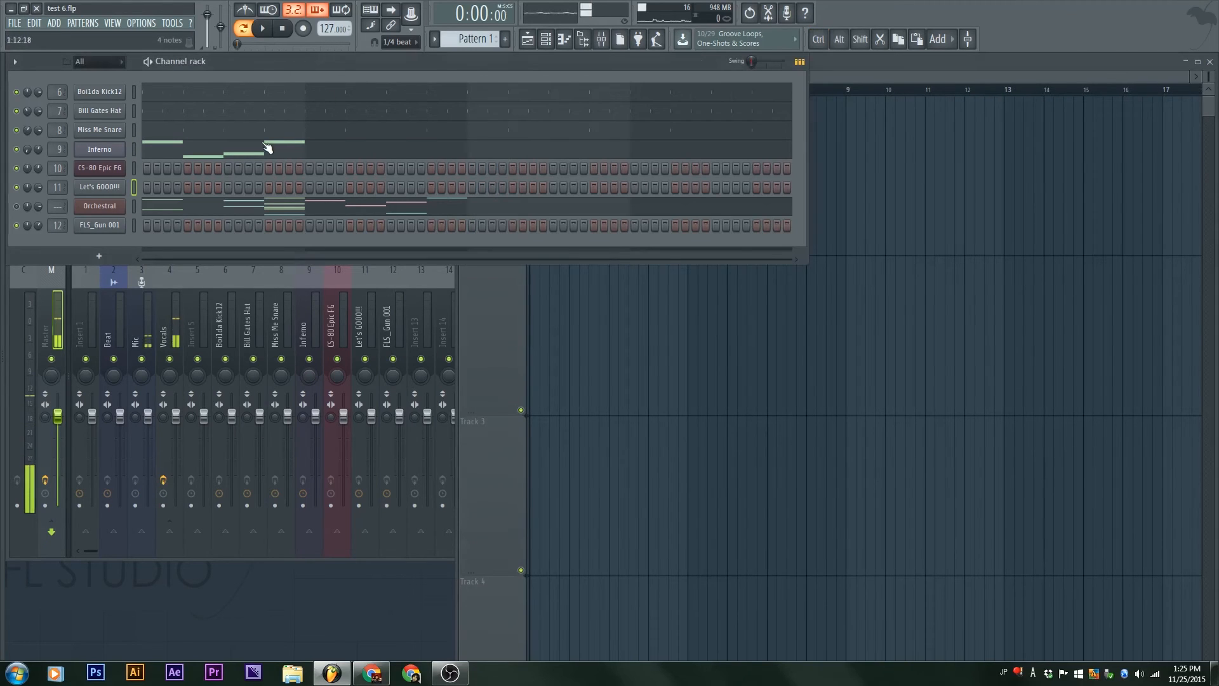
# Step: Add an F6 note at the start of bar 2 and an A6 note at beat 3 of bar 2 to the Inferno channel
pyautogui.click(268, 155)
pyautogui.click(353, 467)
pyautogui.click(442, 411)
pyautogui.moveTo(356, 468); pyautogui.dragTo(338, 468)
pyautogui.moveTo(442, 411); pyautogui.dragTo(413, 411)
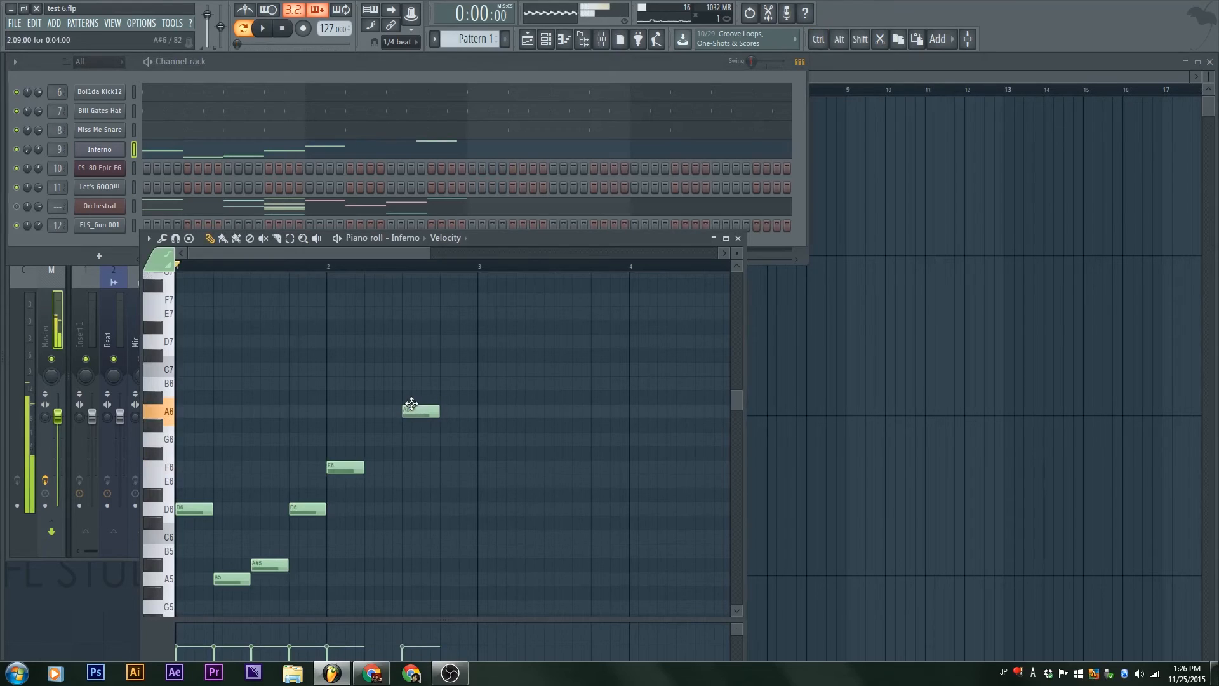
pyautogui.click(738, 239)
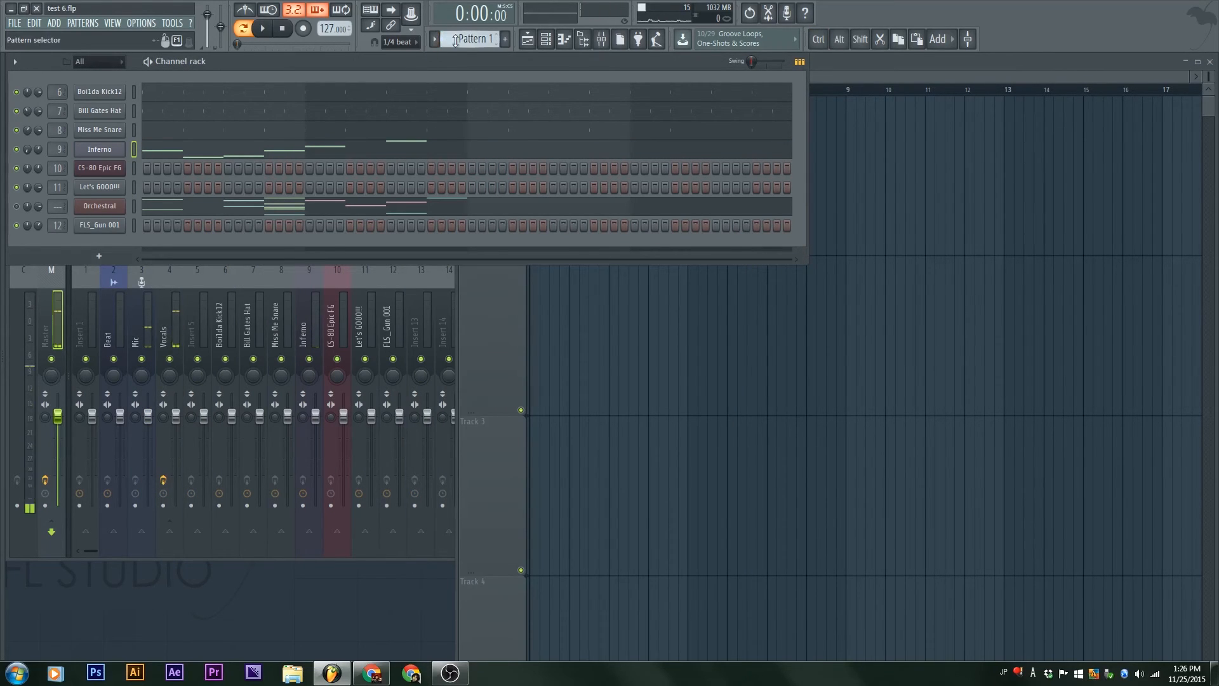
# Step: Review the options available for Pattern 1
pyautogui.moveTo(484, 39)
pyautogui.mouseDown()
pyautogui.moveTo(484, 0)
pyautogui.moveTo(484, 40)
pyautogui.mouseUp()
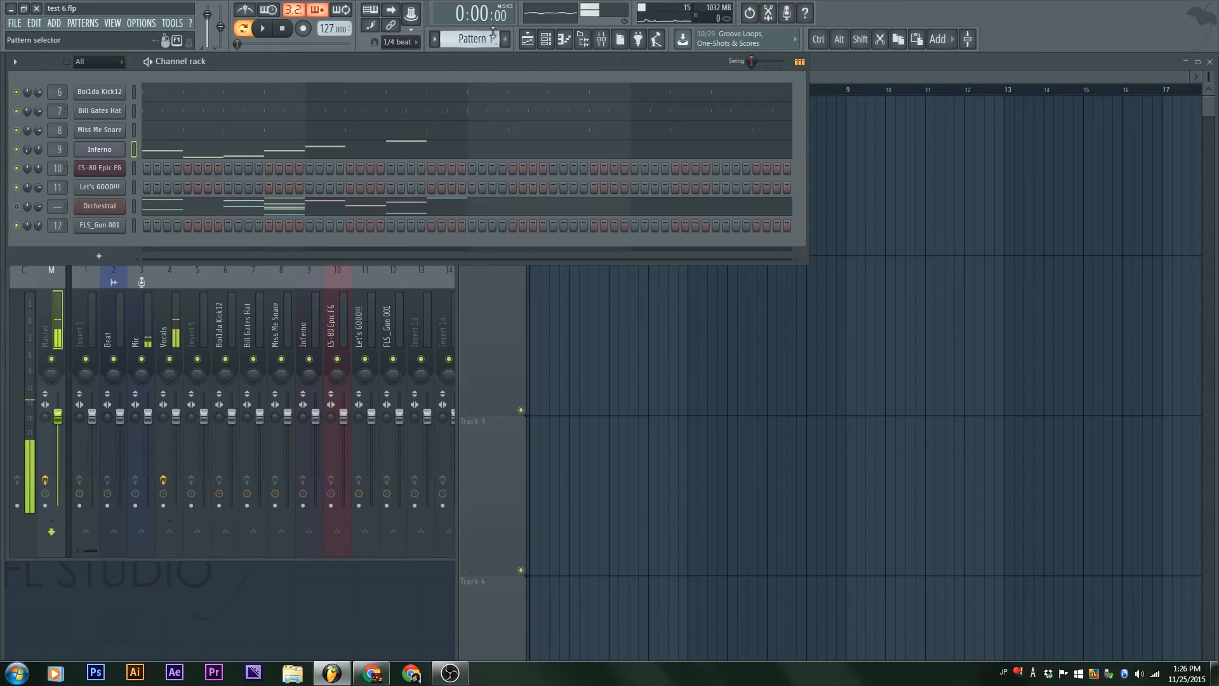
pyautogui.click(435, 40)
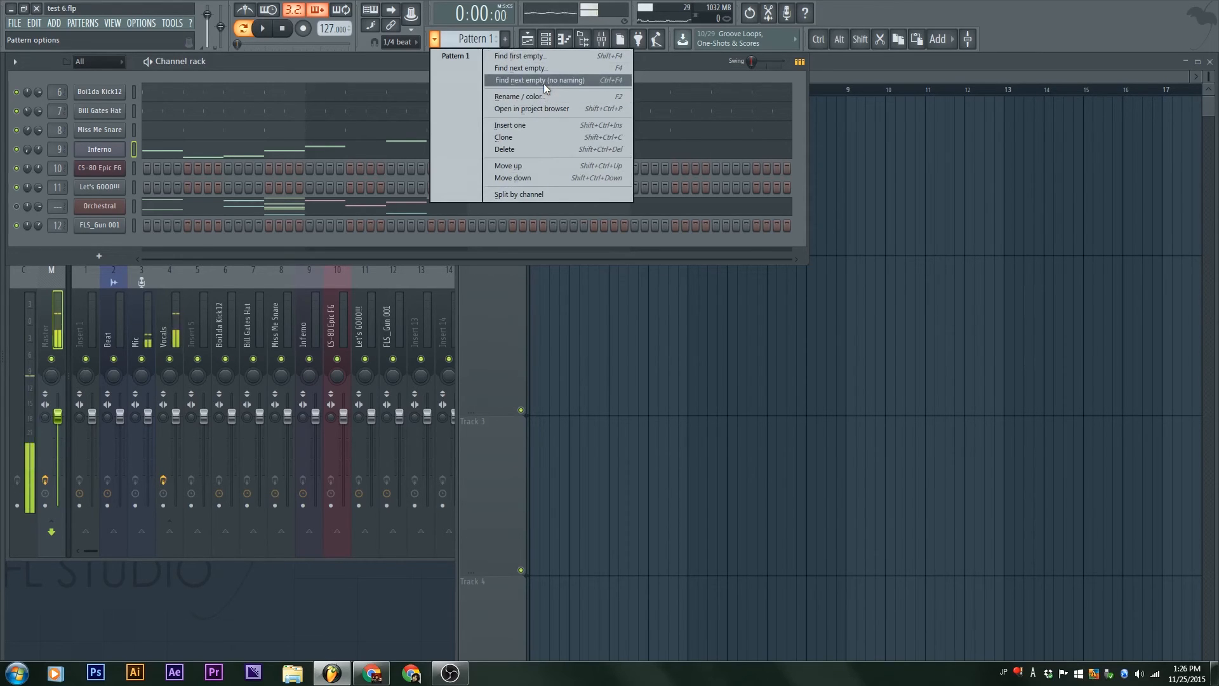
pyautogui.click(376, 63)
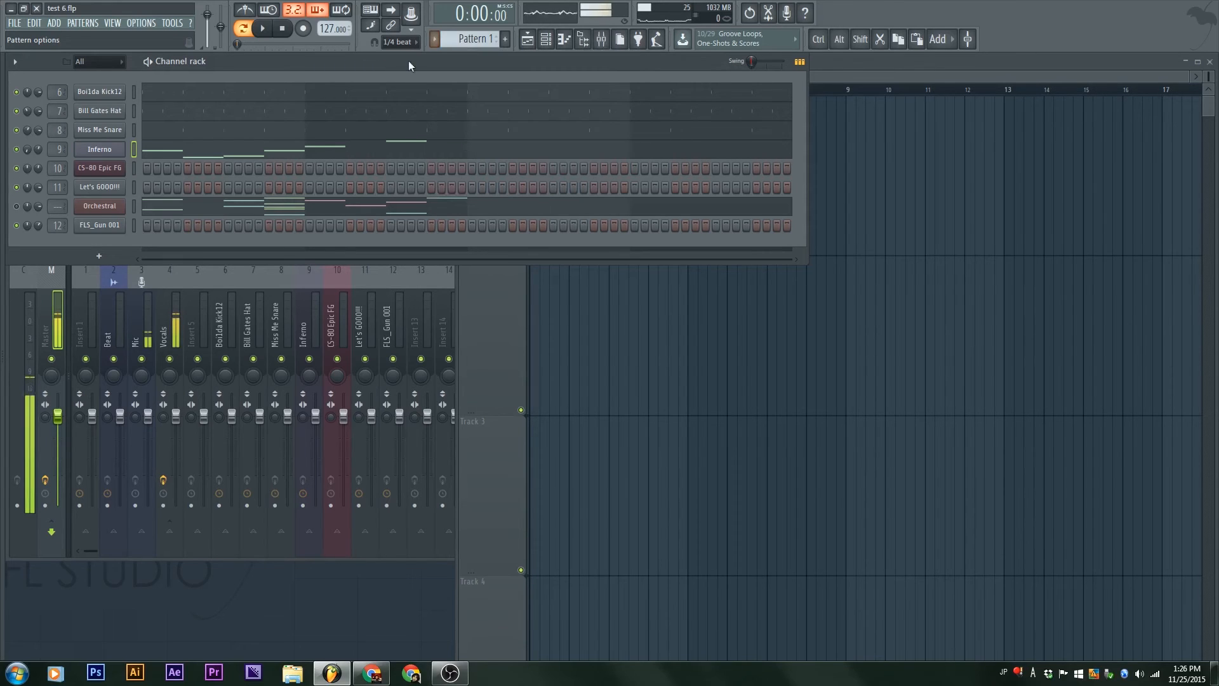
# Step: Rename Pattern 1 as Bill
pyautogui.middleClick(477, 39)
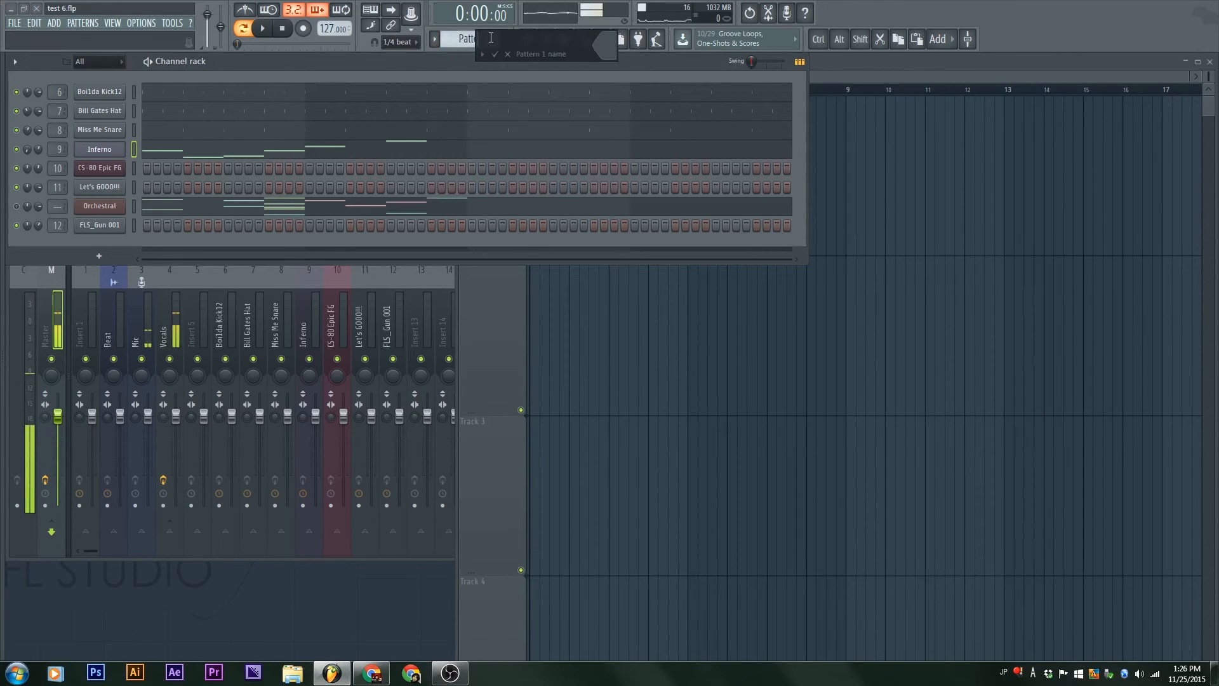
pyautogui.write('Part')
pyautogui.press('BackSpace')
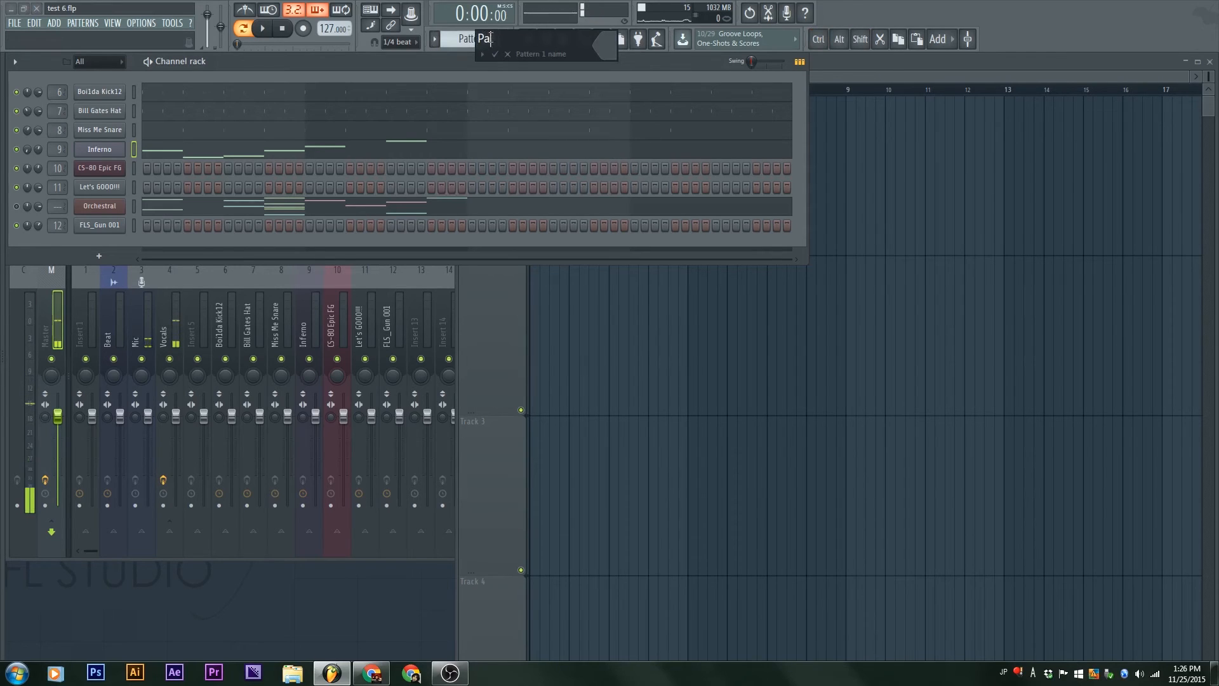
pyautogui.write('Bills Go')
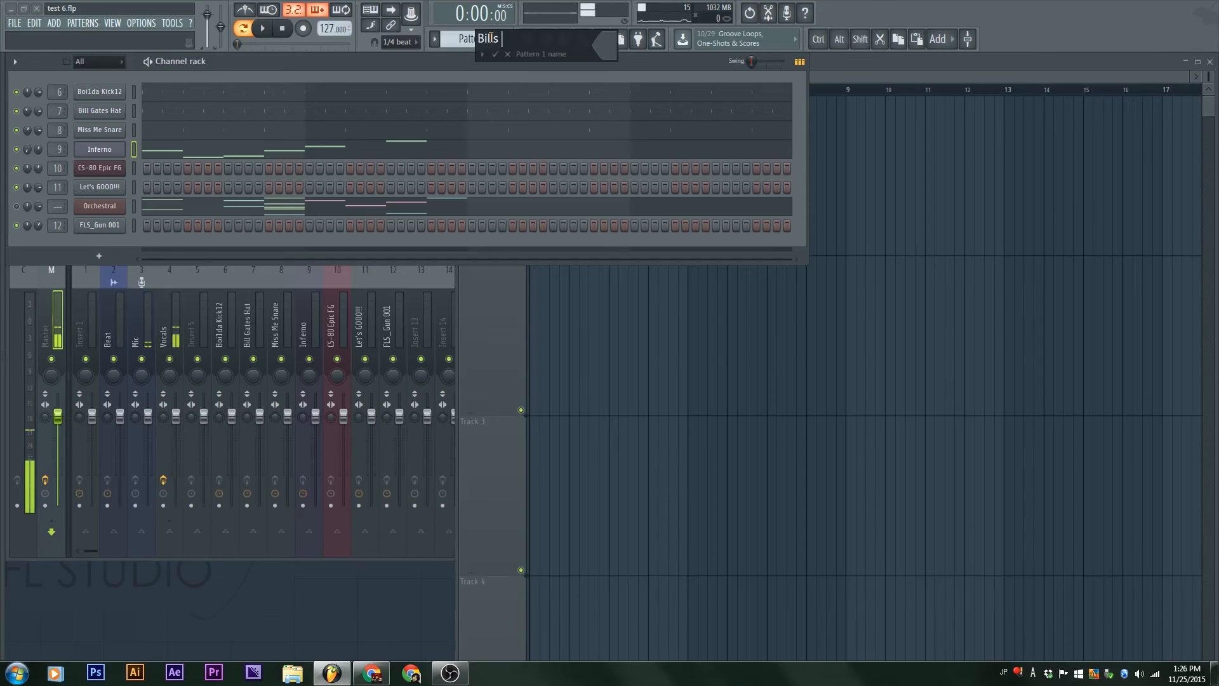
pyautogui.press('Return')
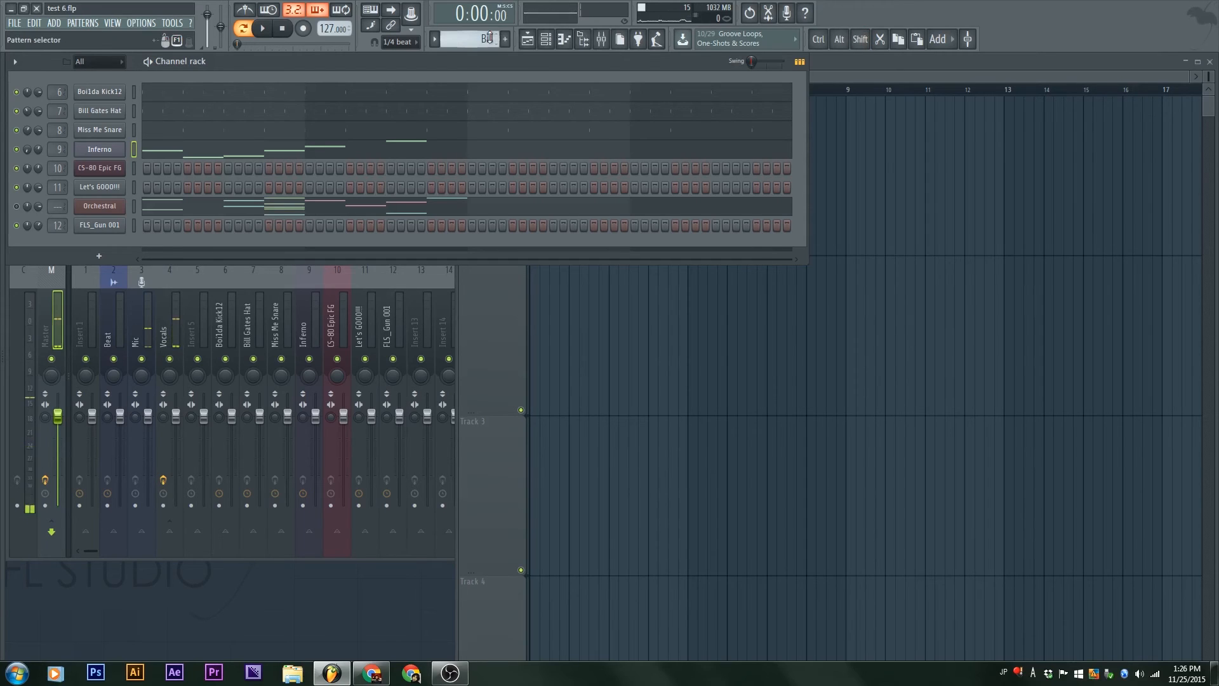
# Step: Set the Bill pattern's color to red
pyautogui.press('F2')
pyautogui.click(621, 48)
pyautogui.click(621, 47)
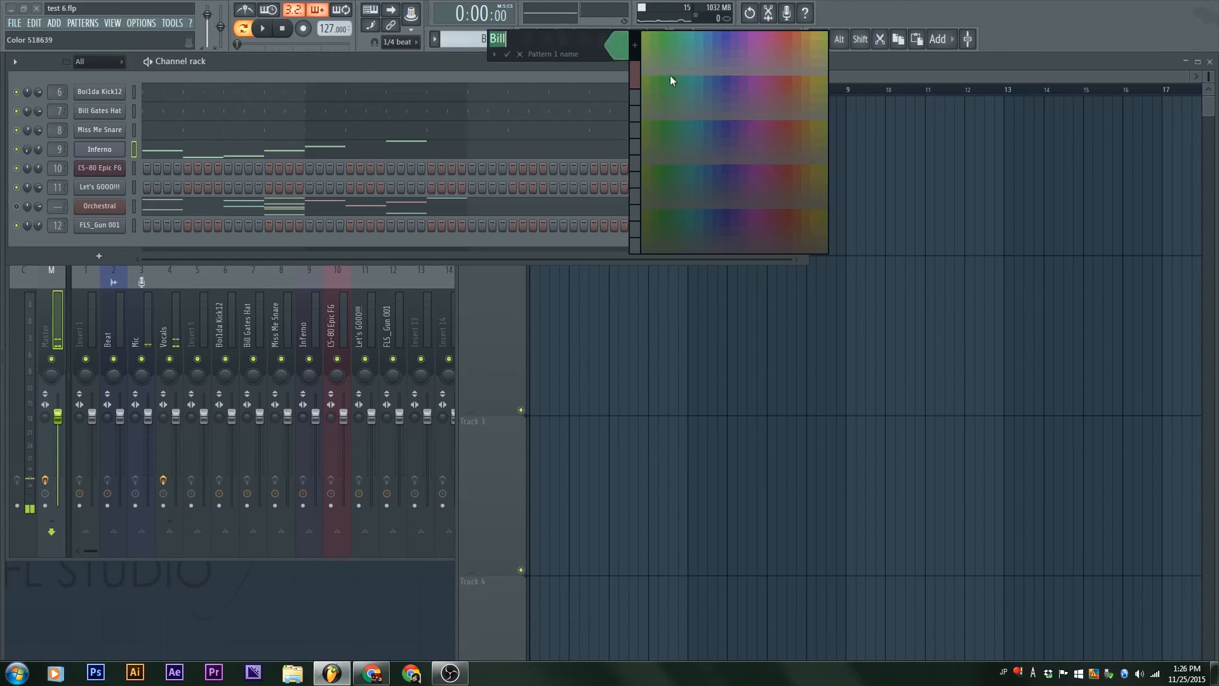
pyautogui.click(789, 125)
pyautogui.press('Return')
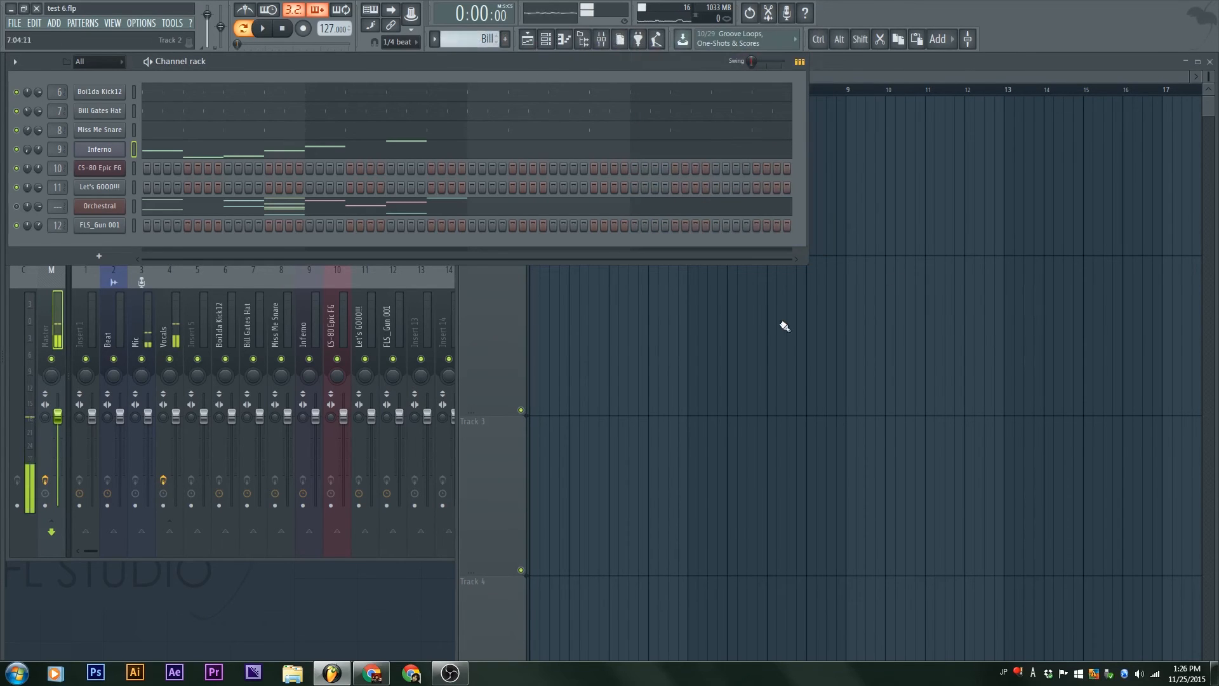
# Step: Place the Bill pattern in the playlist at bar 1 of Track 1, leaving its name as is
pyautogui.click(759, 330)
pyautogui.moveTo(802, 316); pyautogui.dragTo(543, 136)
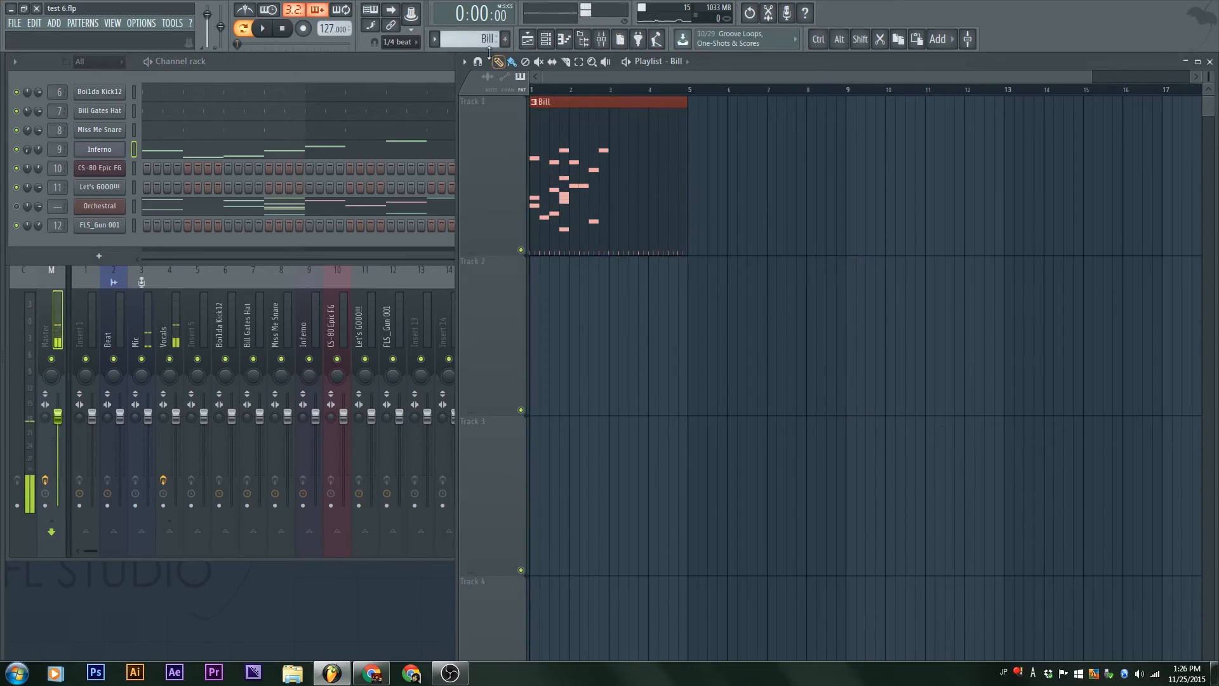
pyautogui.press('F2')
pyautogui.press('Return')
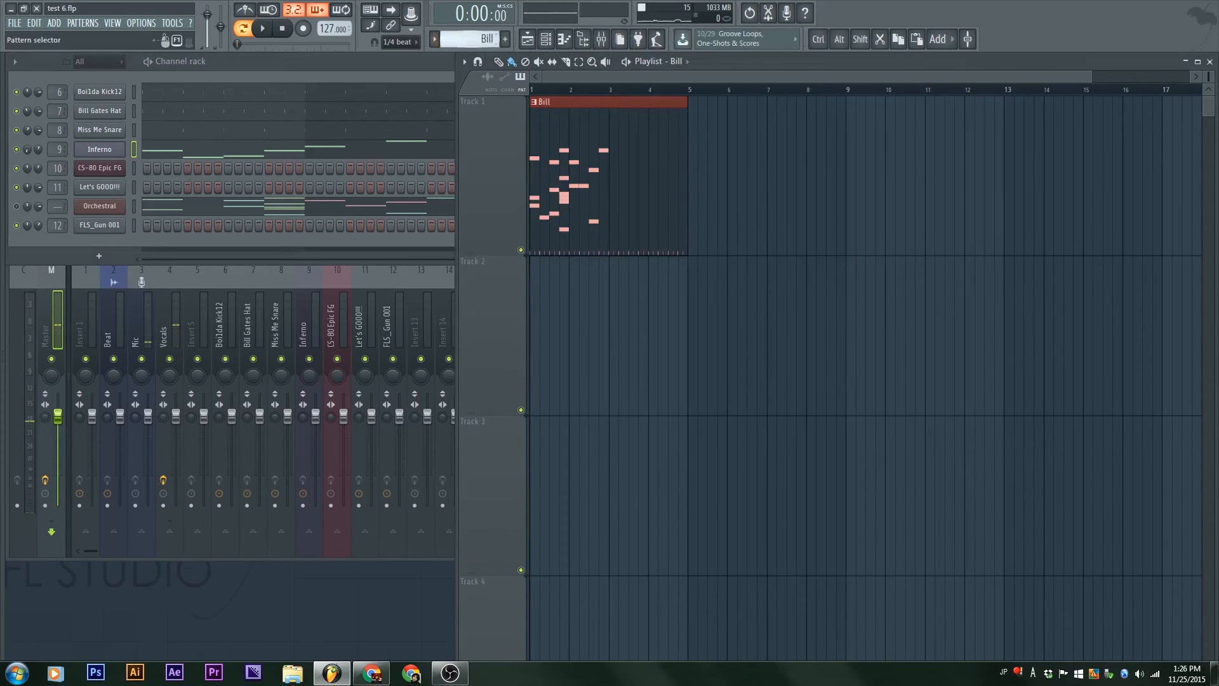
# Step: Add a new pattern named Rick and color it green
pyautogui.click(505, 39)
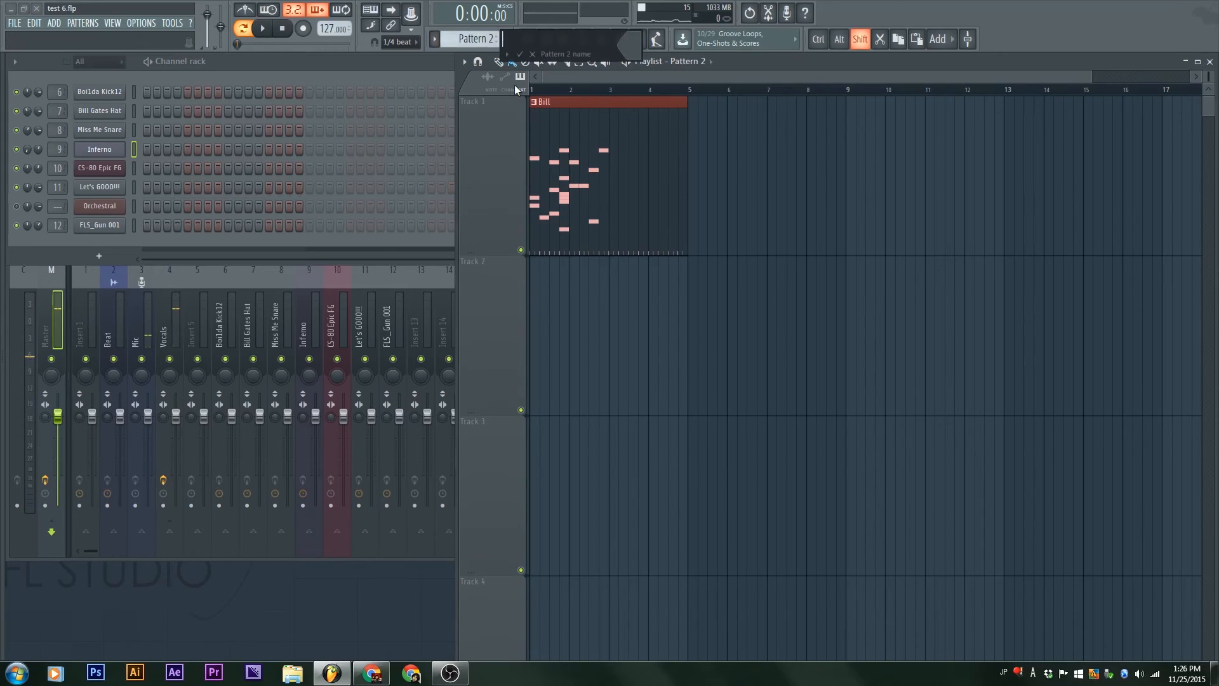
pyautogui.write('Rick')
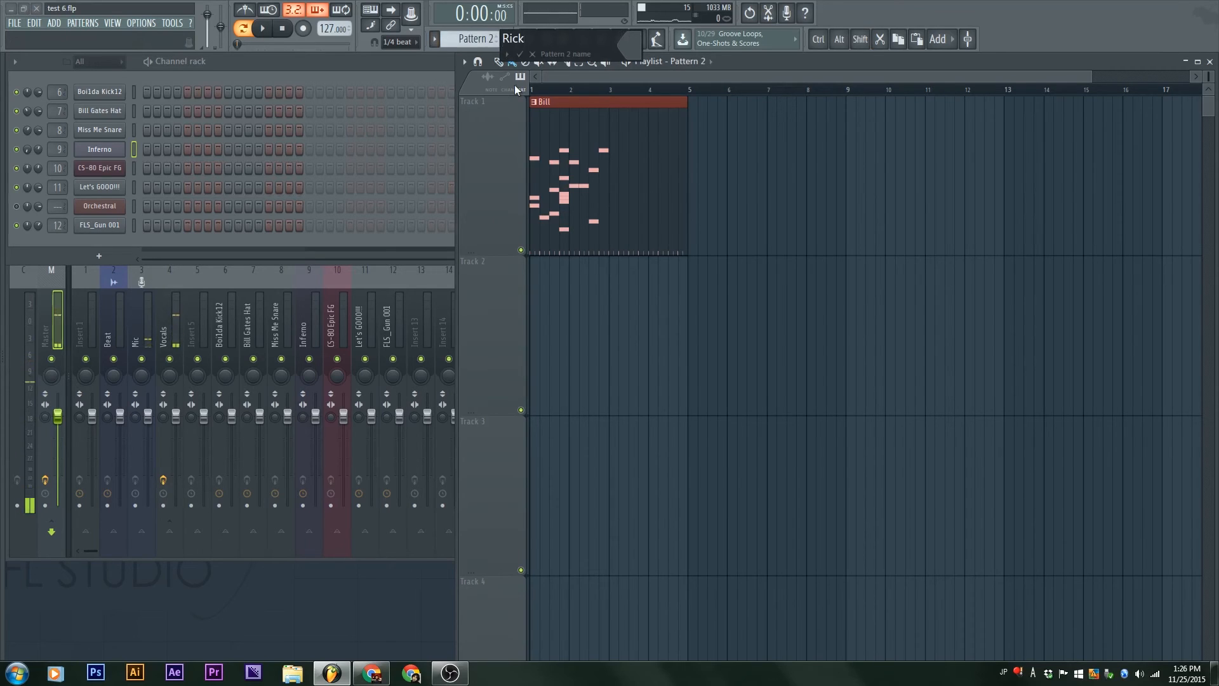
pyautogui.click(634, 43)
pyautogui.click(808, 170)
pyautogui.click(635, 44)
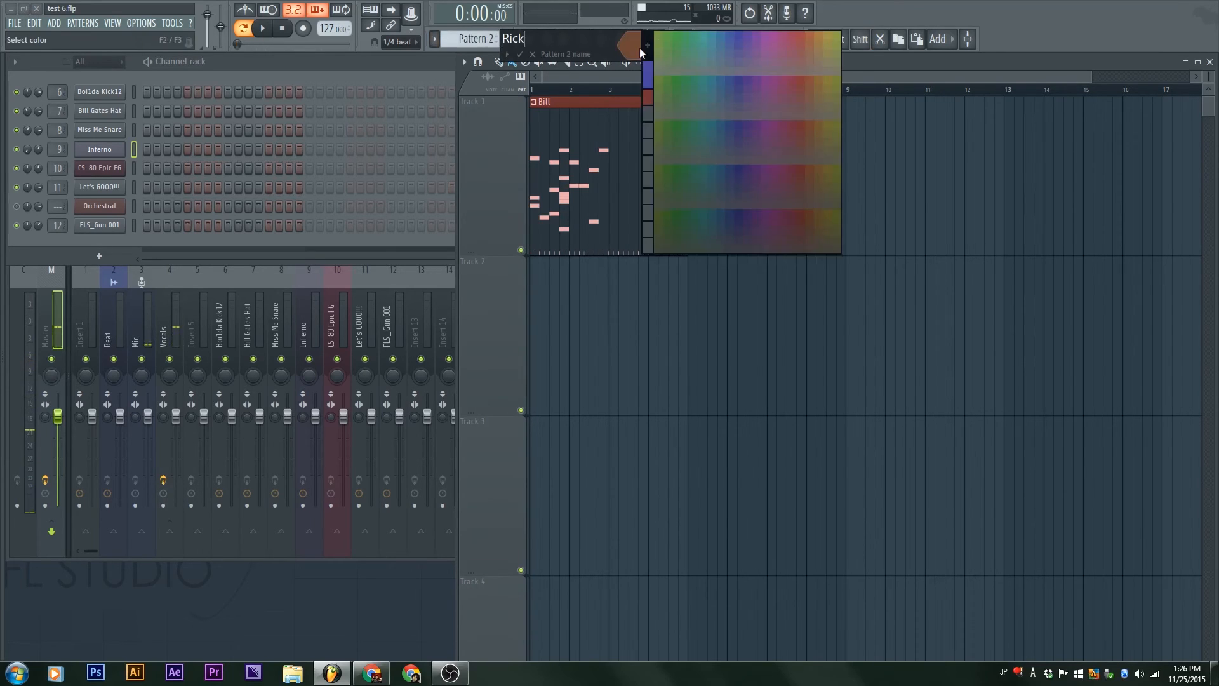
pyautogui.click(684, 85)
# Step: Place a Rick clip in the playlist on Track 2, starting at bar 5
pyautogui.click(740, 231)
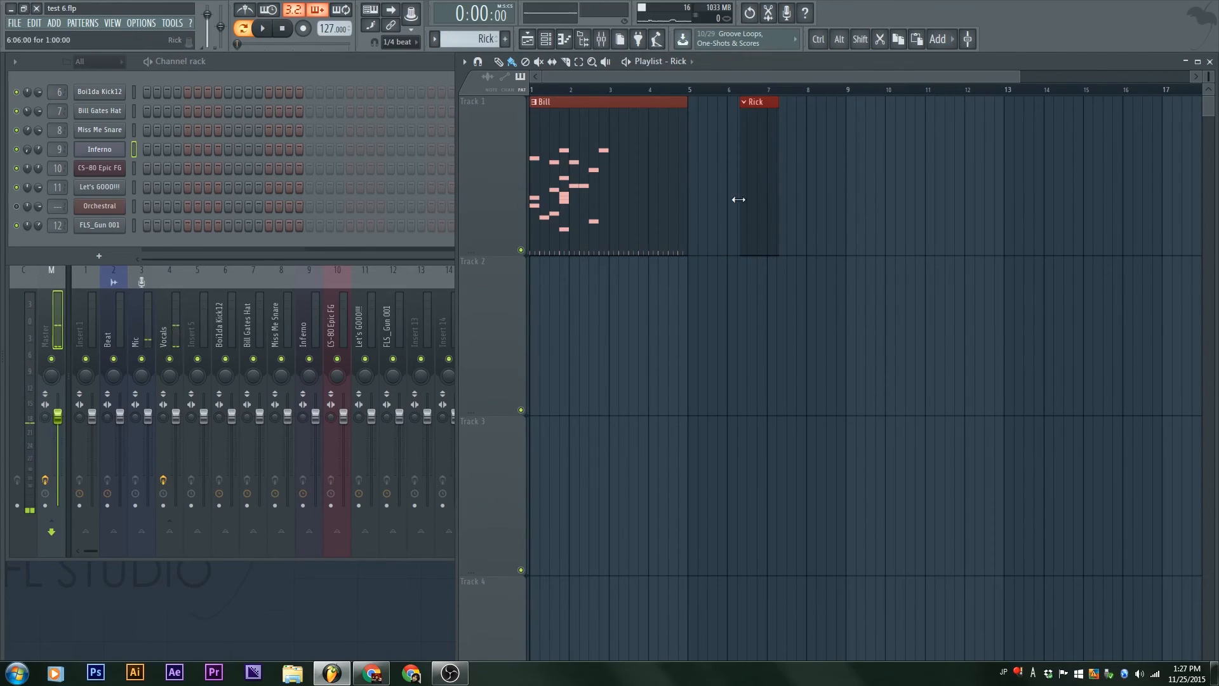
pyautogui.moveTo(756, 112); pyautogui.dragTo(708, 332)
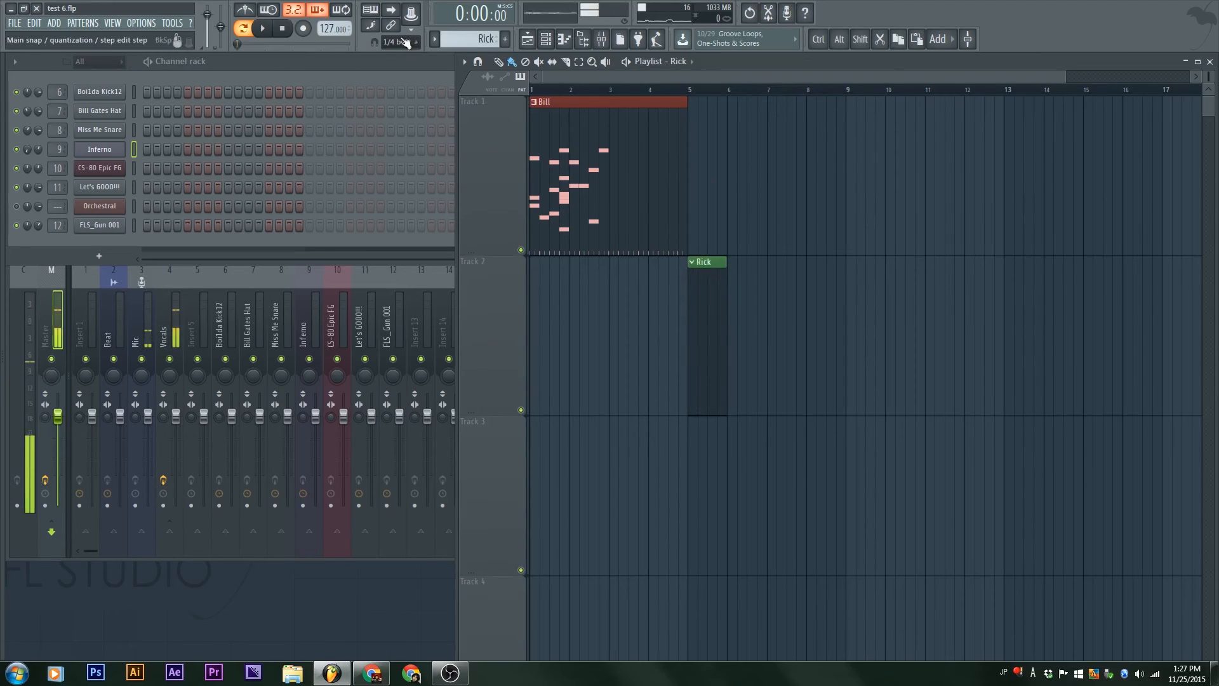
pyautogui.click(434, 39)
pyautogui.click(860, 191)
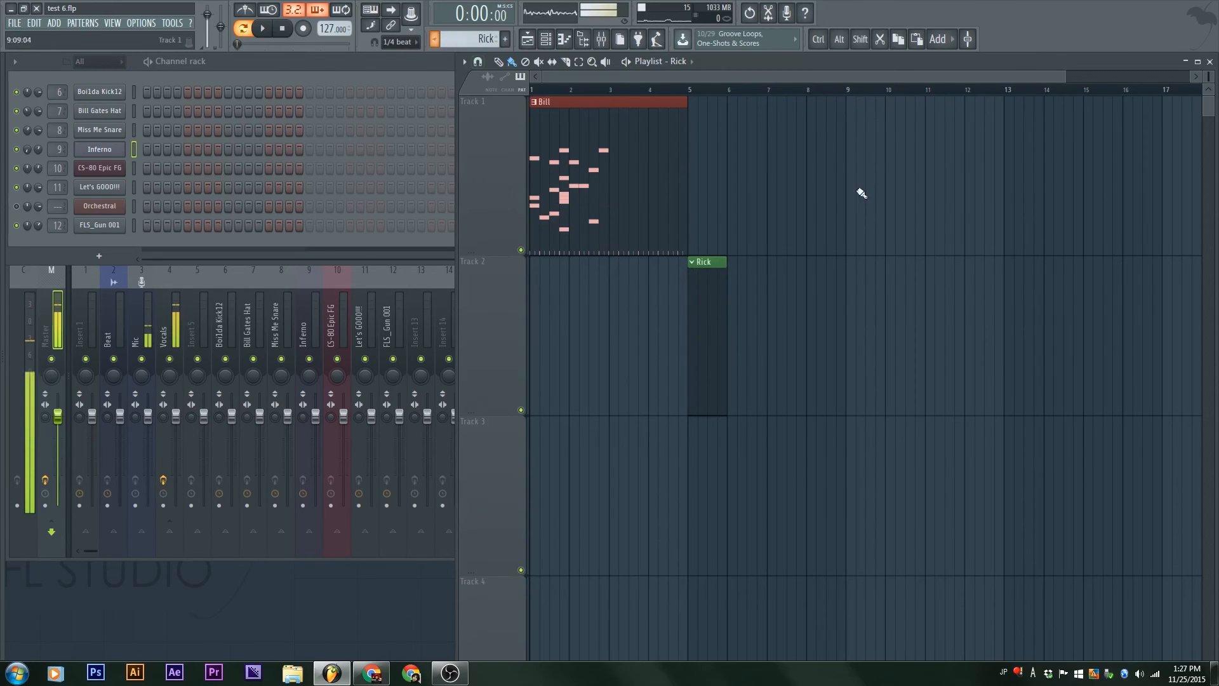
# Step: Split the Bill pattern by channel
pyautogui.click(635, 155)
pyautogui.click(434, 39)
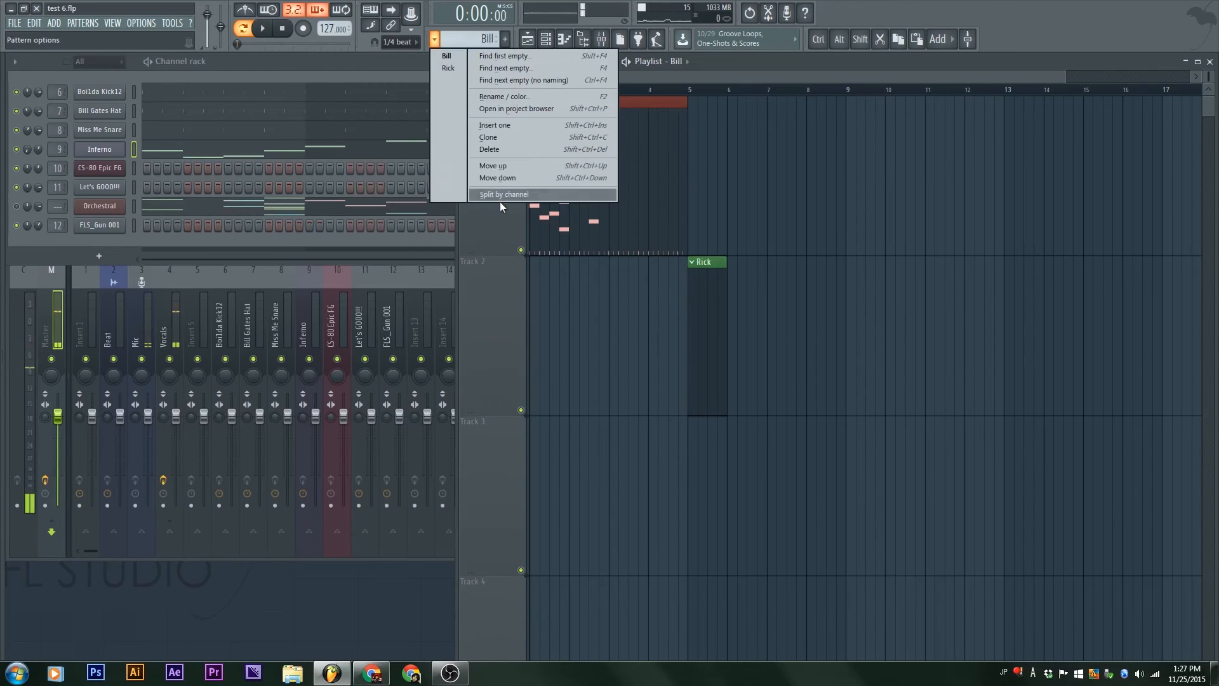
pyautogui.click(498, 196)
# Step: Spread the split Bill clips so Boi1da Kick12 sits on Track 2, Miss Me Snare on Track 3 and Bill Gates Hat on Track 4
pyautogui.moveTo(560, 126); pyautogui.dragTo(542, 362)
pyautogui.moveTo(550, 150); pyautogui.dragTo(531, 593)
pyautogui.keyDown('ctrl'); pyautogui.rightClick(602, 473); pyautogui.keyUp('ctrl')
pyautogui.scroll(4, 602, 473)
pyautogui.moveTo(660, 171); pyautogui.dragTo(610, 522)
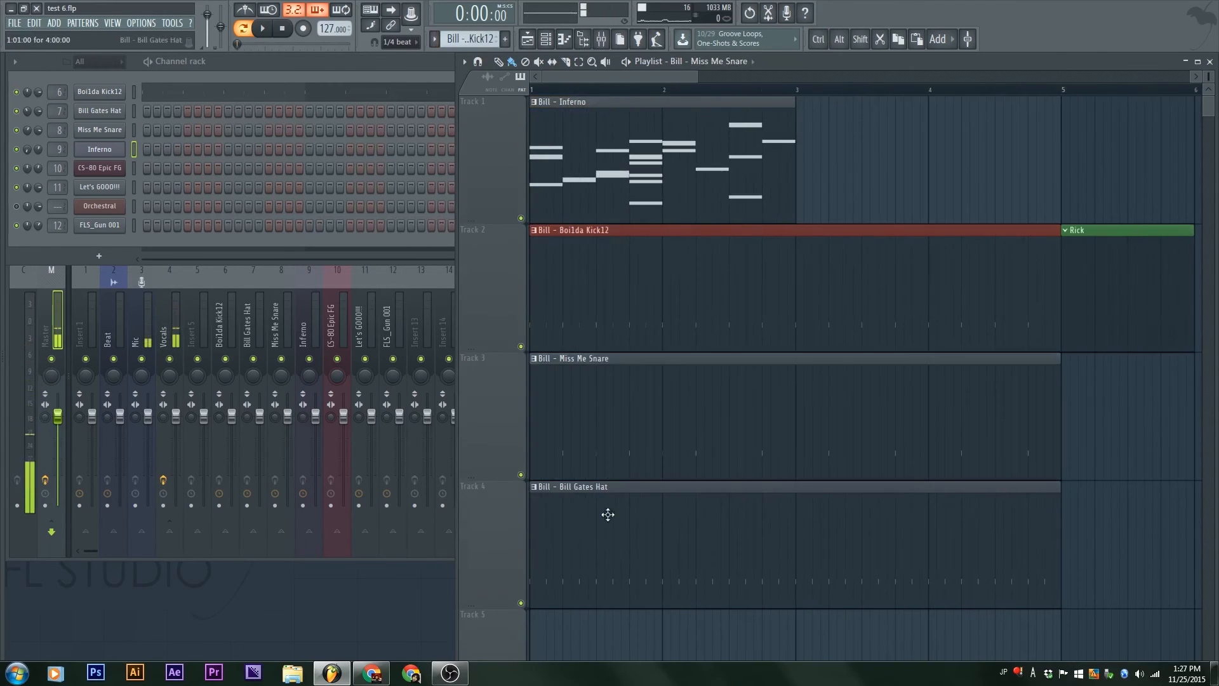
# Step: Review the list of split patterns and bring the channel rack to the front to examine the Boi1da Kick12 pattern
pyautogui.click(438, 41)
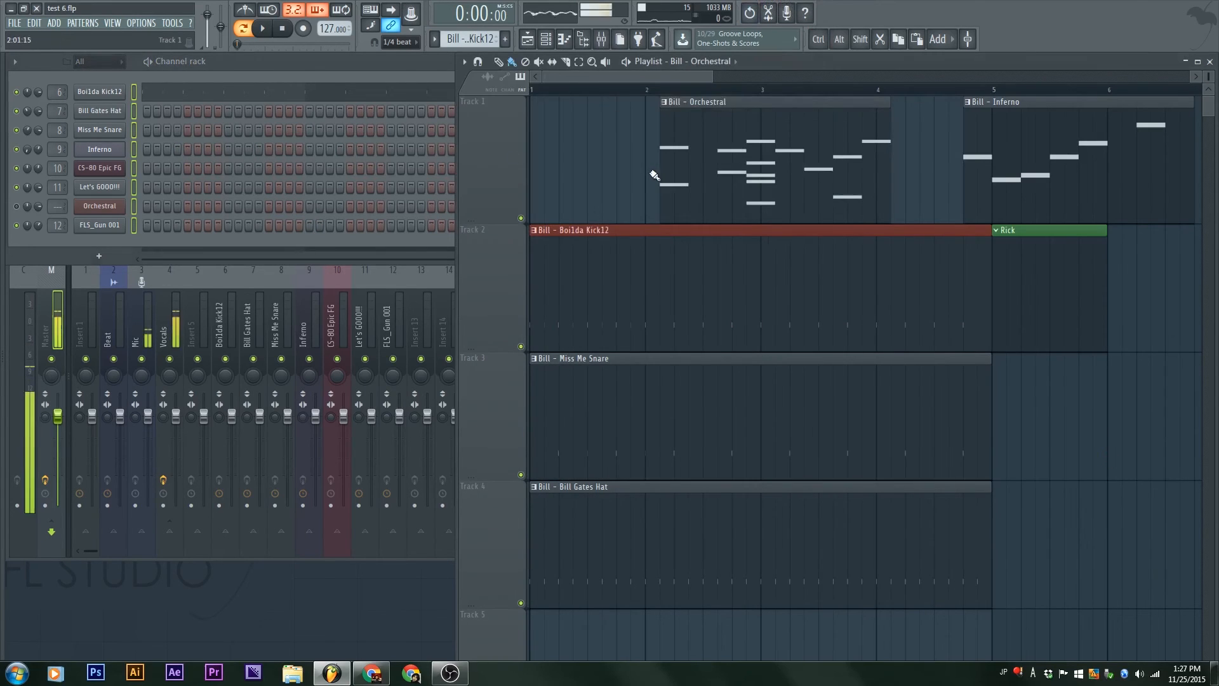
pyautogui.keyDown('ctrl'); pyautogui.rightClick(681, 263); pyautogui.keyUp('ctrl')
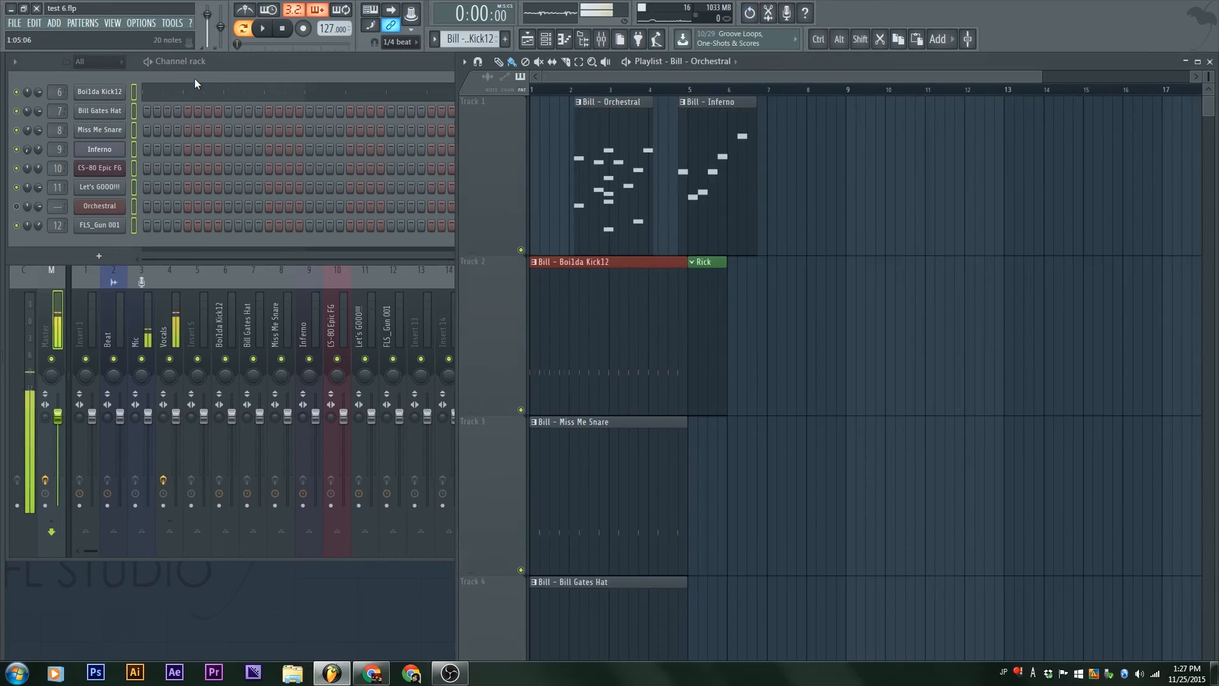
pyautogui.click(307, 74)
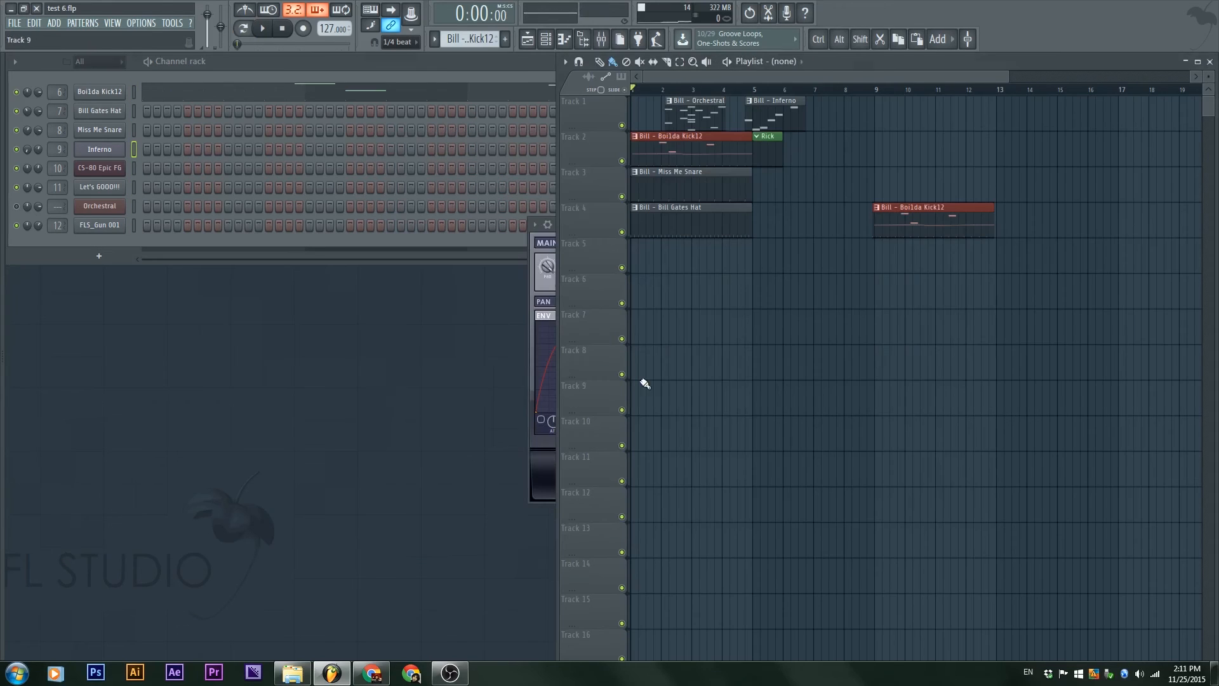
pyautogui.moveTo(629, 227); pyautogui.dragTo(195, 285)
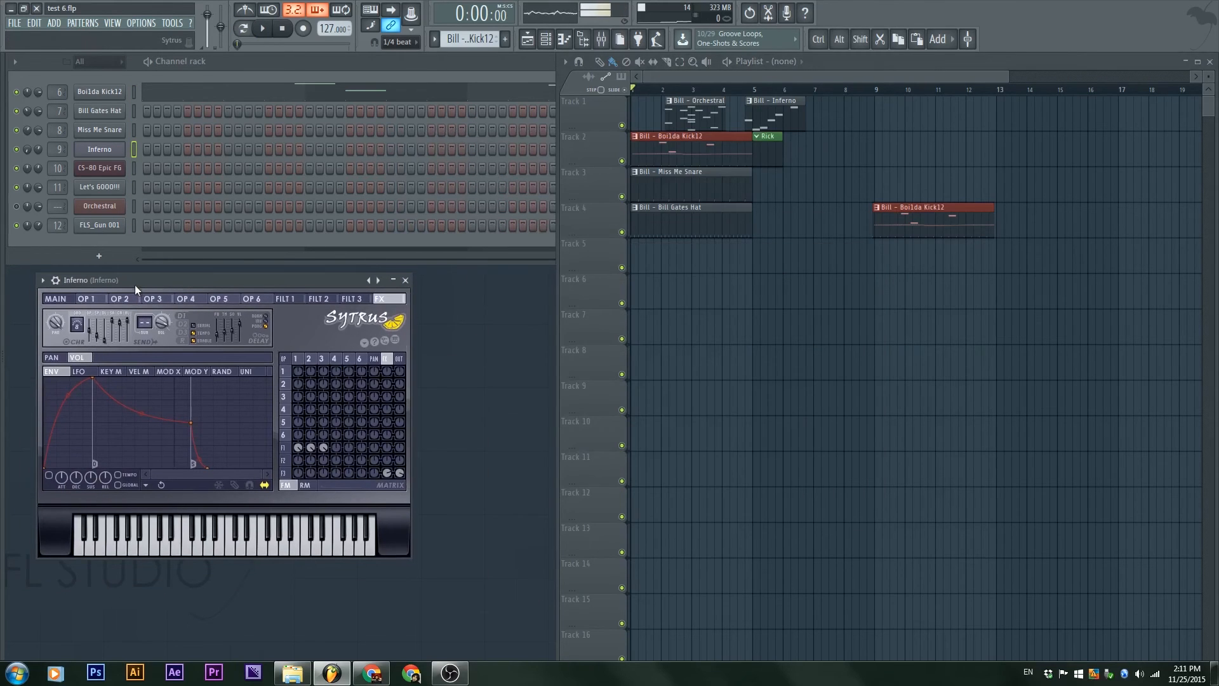
# Step: Open the system clock and calendar to check the date and time
pyautogui.click(1188, 674)
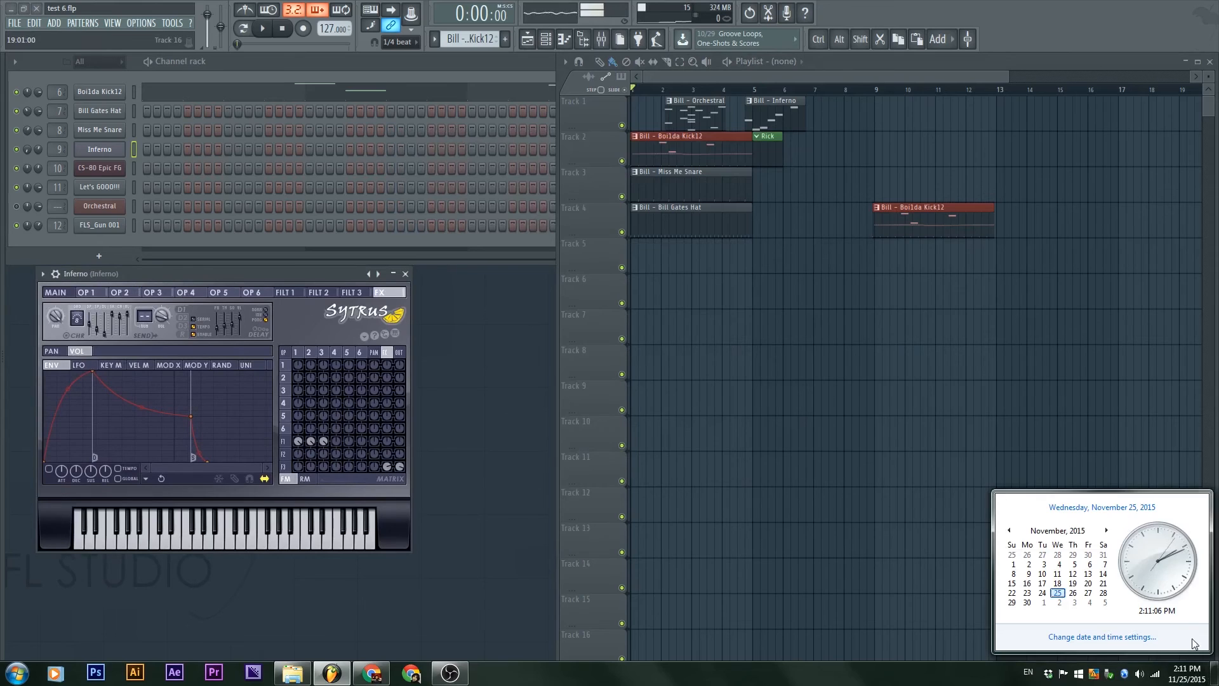
# Step: Close the system calendar and create a new empty pattern named legts go
pyautogui.click(996, 449)
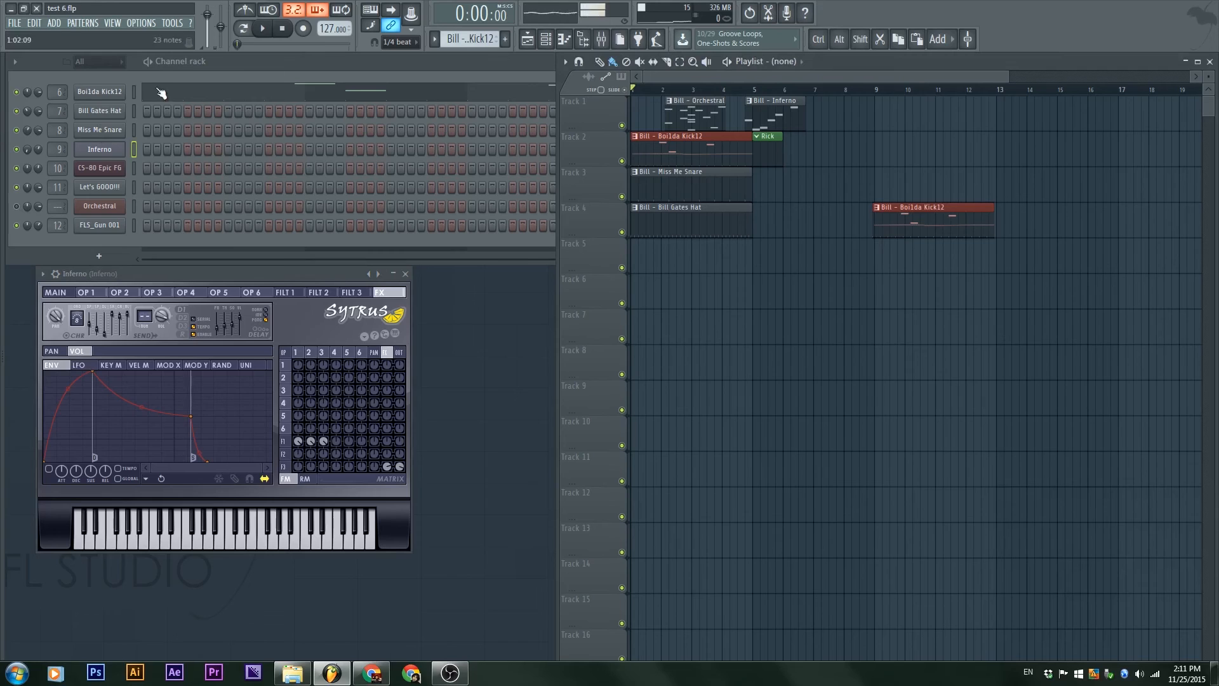
pyautogui.click(505, 39)
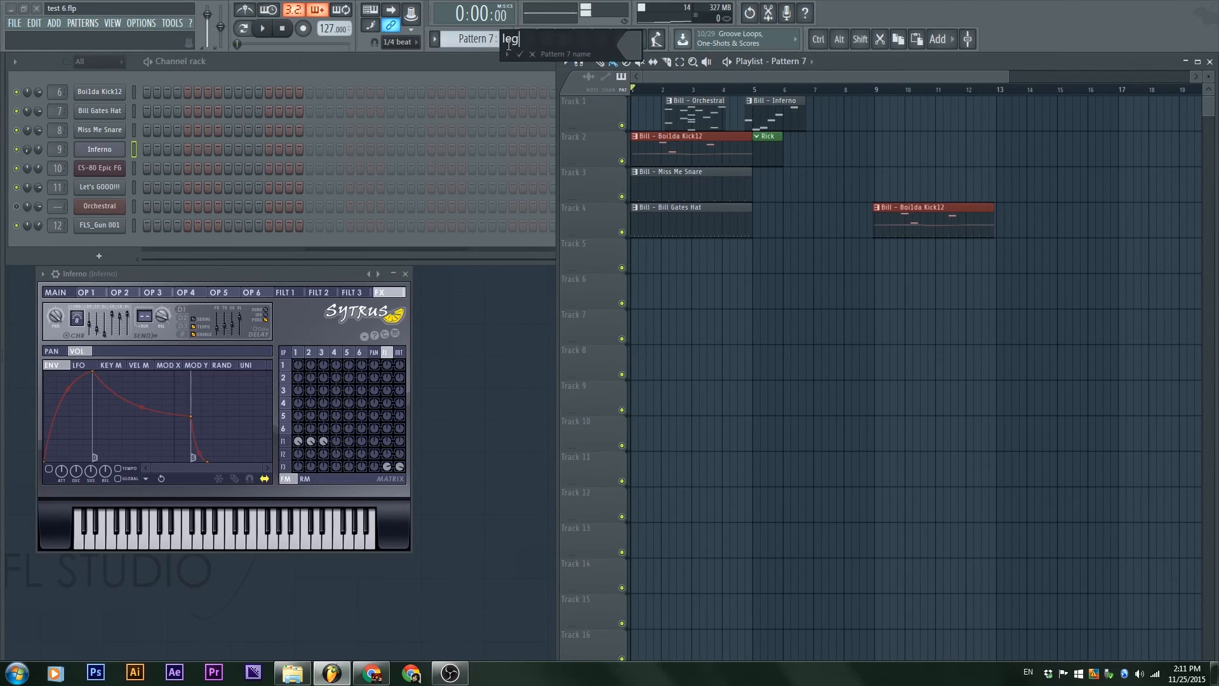
pyautogui.press('Return')
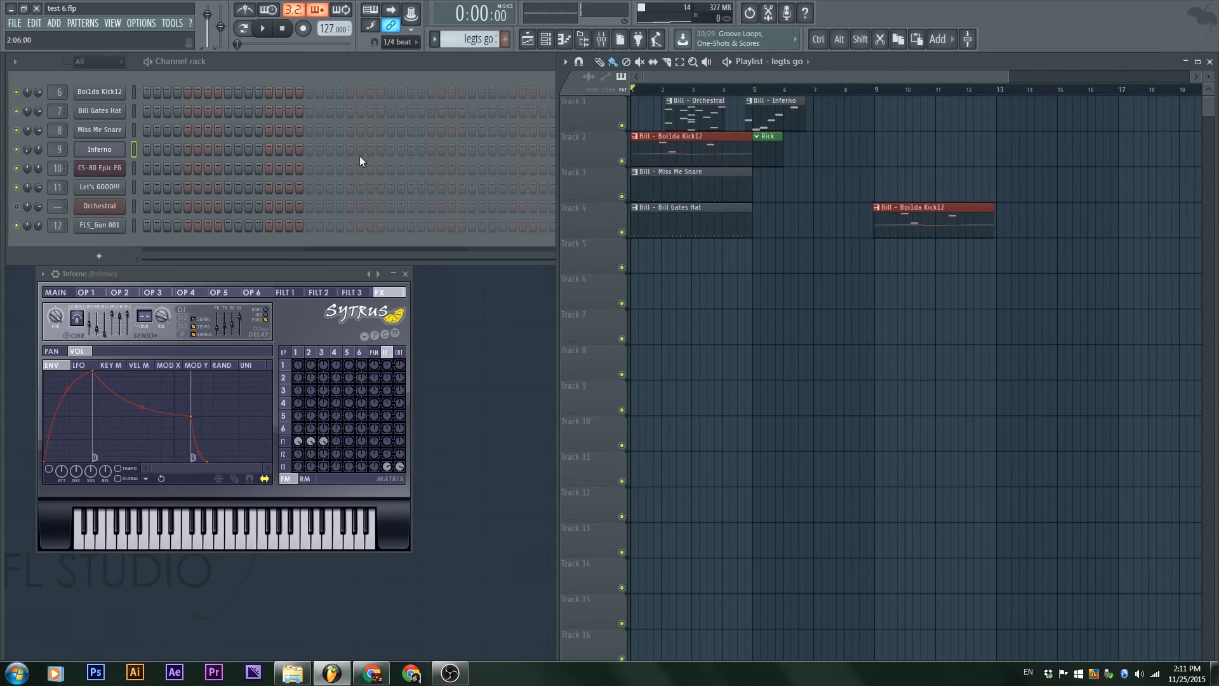
# Step: Place Let's GOOO!!! hits on steps 1, 5, 9 and 13 of the new pattern and play it back
pyautogui.keyDown('ctrl'); pyautogui.click(105, 187); pyautogui.keyUp('ctrl')
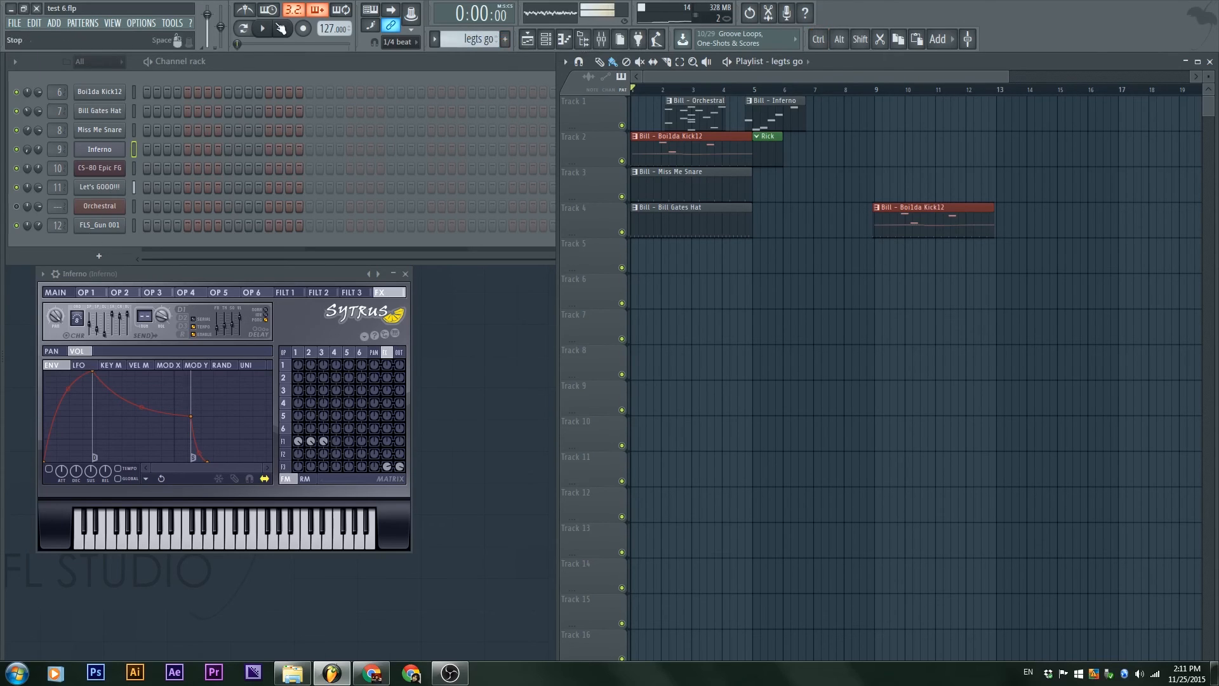
pyautogui.click(146, 188)
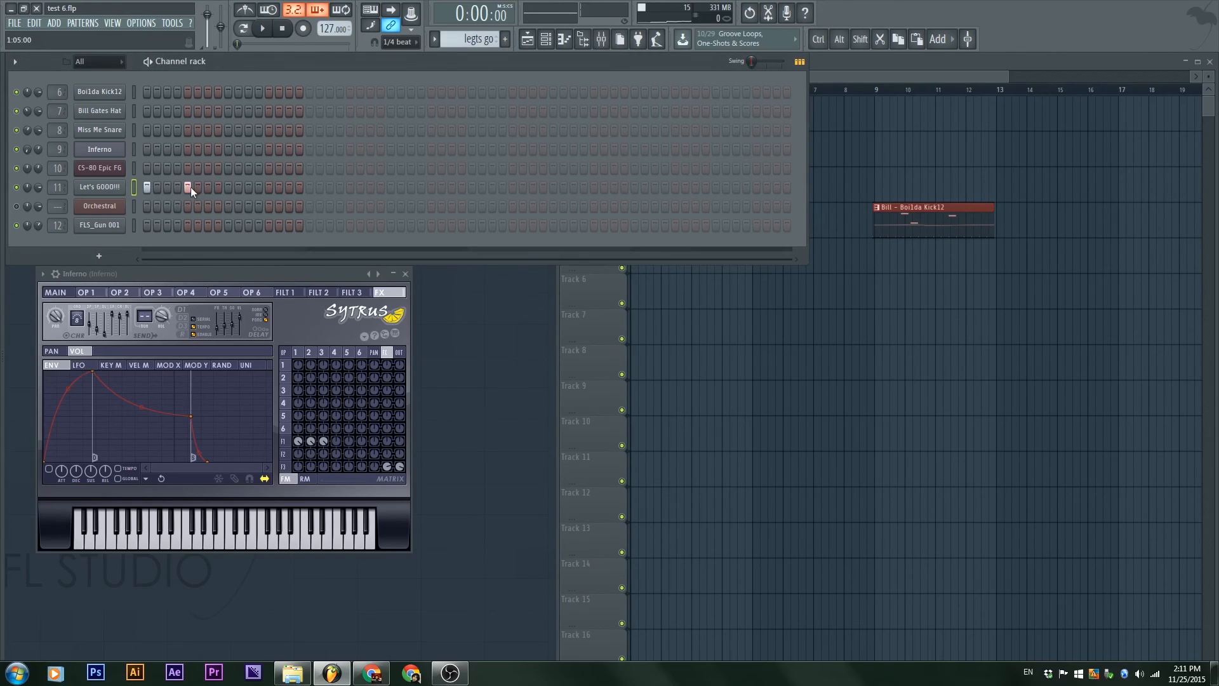
pyautogui.click(269, 187)
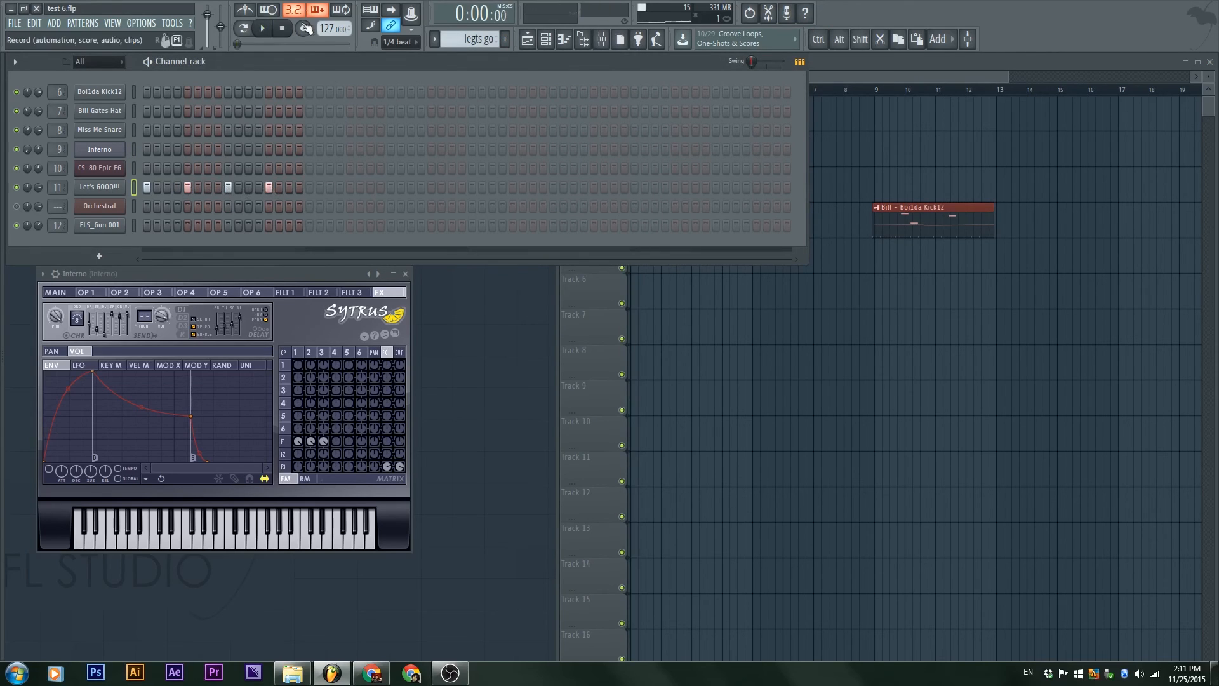
pyautogui.click(258, 29)
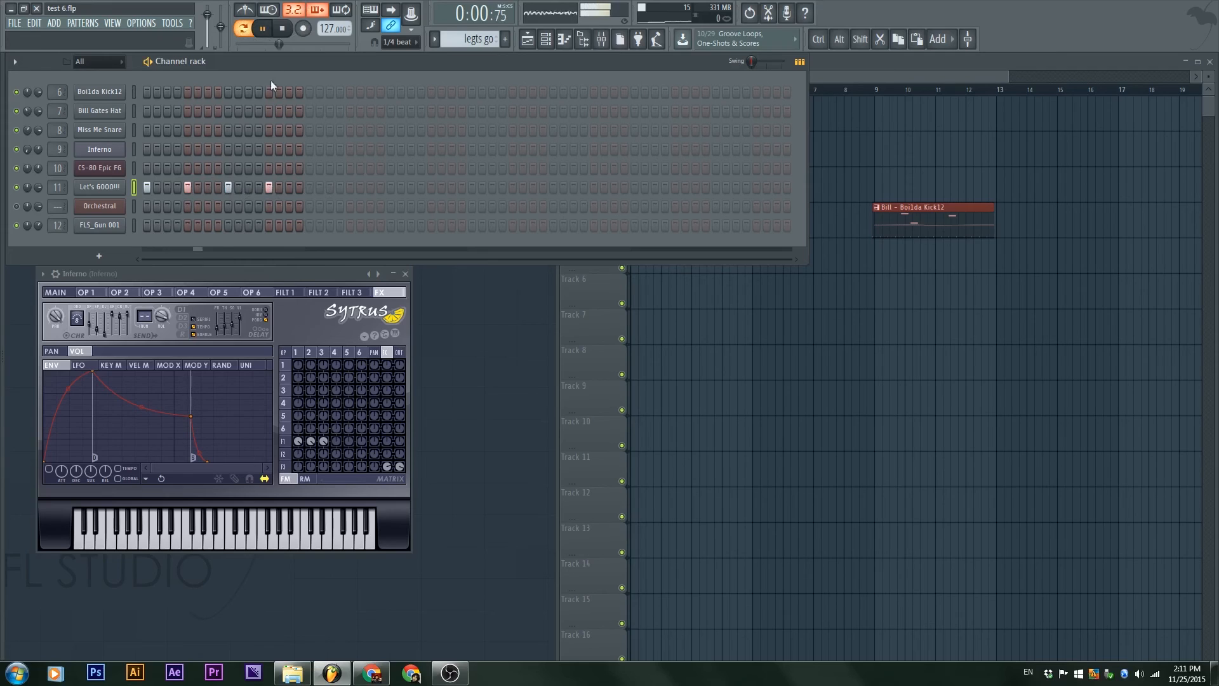
pyautogui.click(282, 29)
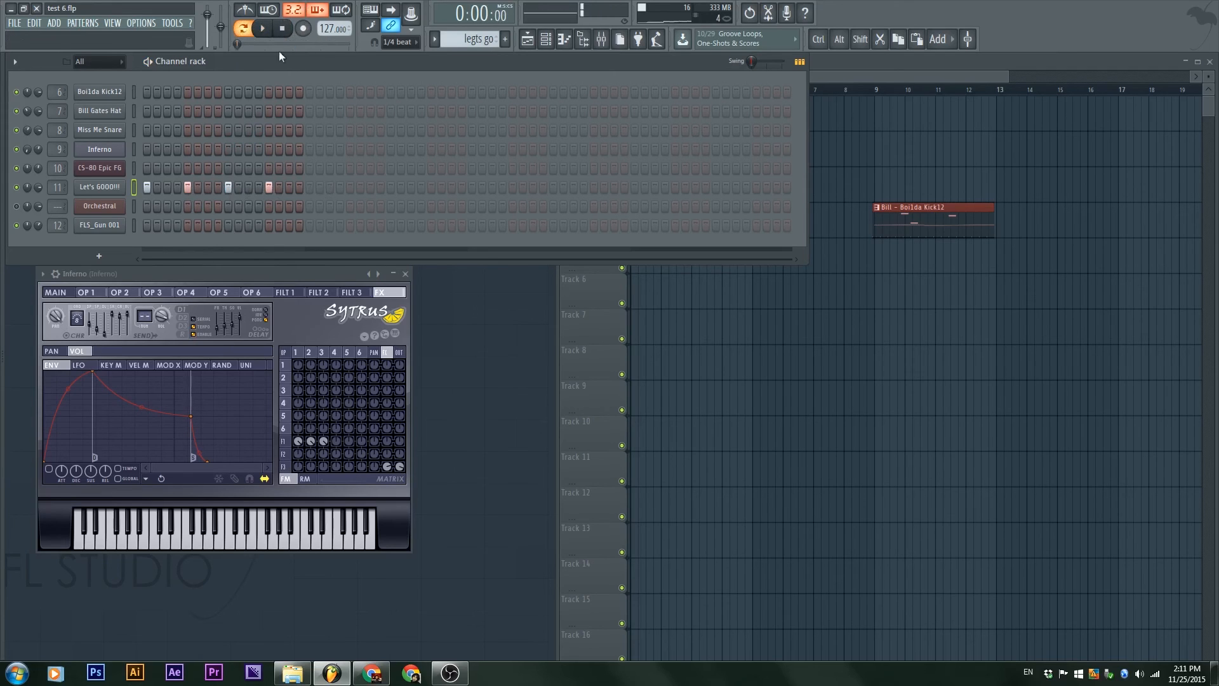
# Step: Open the Let's GOOO!!! channel's sampler settings, move the window clear of the step grid and show its volume envelope
pyautogui.click(100, 186)
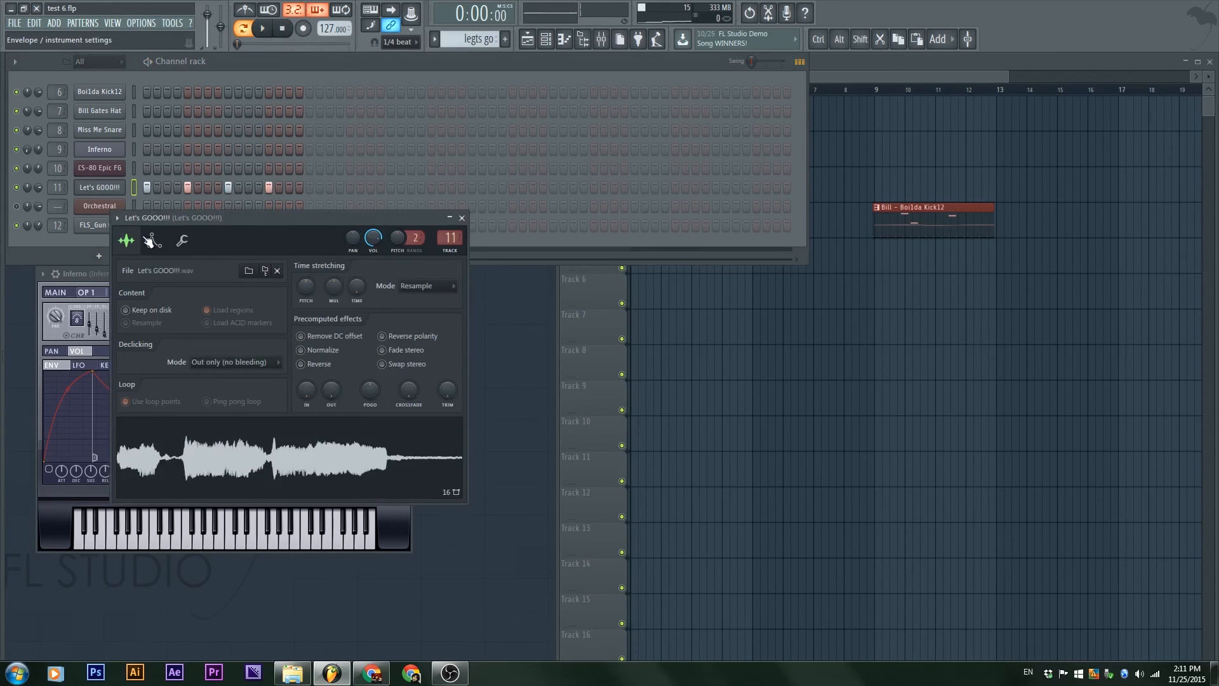
pyautogui.moveTo(260, 217); pyautogui.dragTo(507, 143)
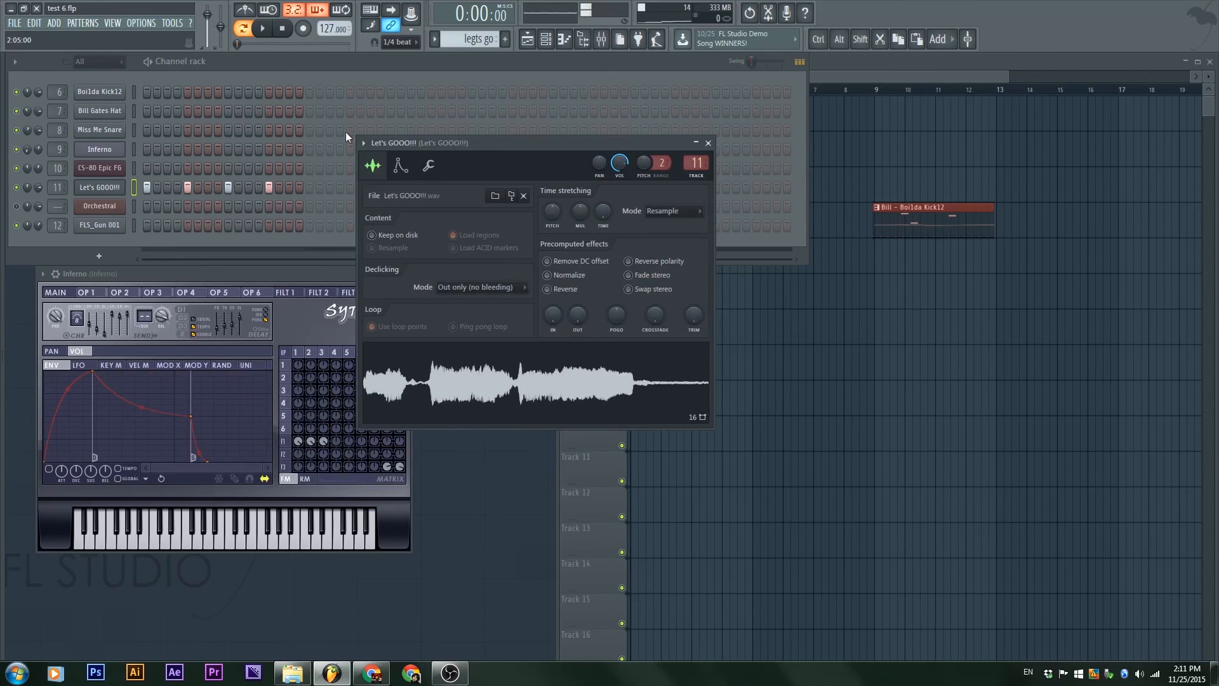
pyautogui.click(401, 167)
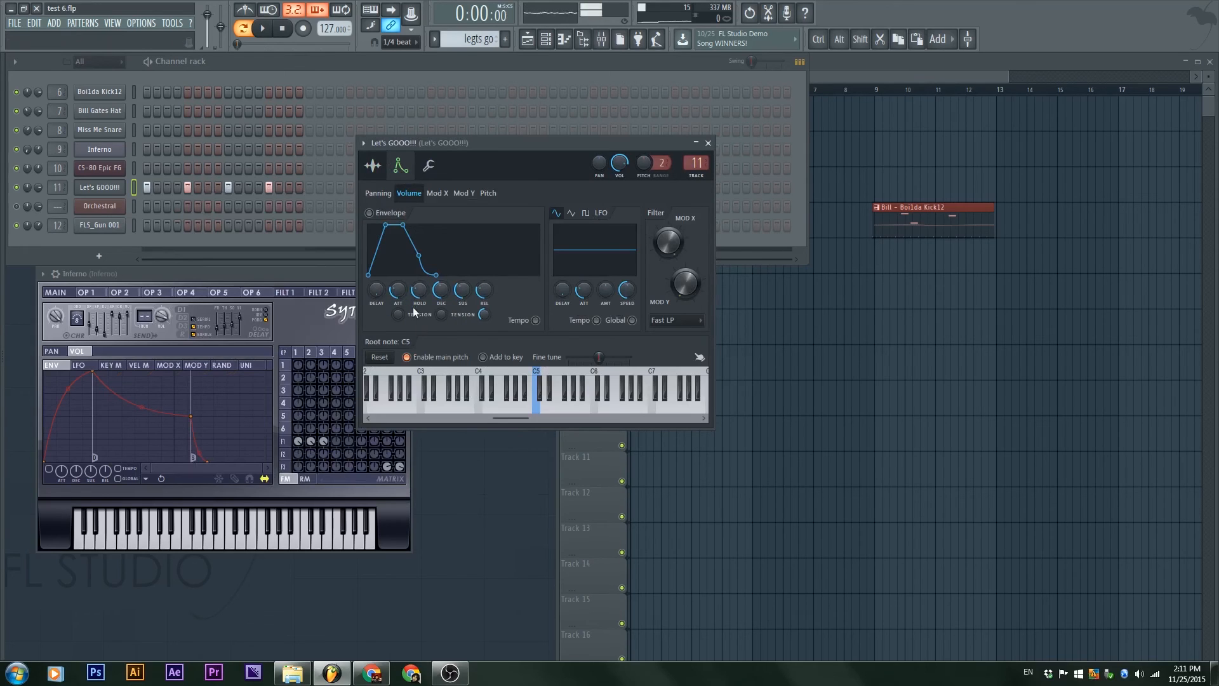
# Step: Enable the sample's volume envelope with zero attack, sustain and release and a short hold and decay, playing the pattern to check the sound
pyautogui.moveTo(415, 292)
pyautogui.mouseDown()
pyautogui.moveTo(397, 305)
pyautogui.moveTo(401, 291)
pyautogui.mouseUp()
pyautogui.press('space')
pyautogui.press('space')
pyautogui.moveTo(402, 291); pyautogui.dragTo(463, 305)
pyautogui.moveTo(395, 287); pyautogui.dragTo(440, 316)
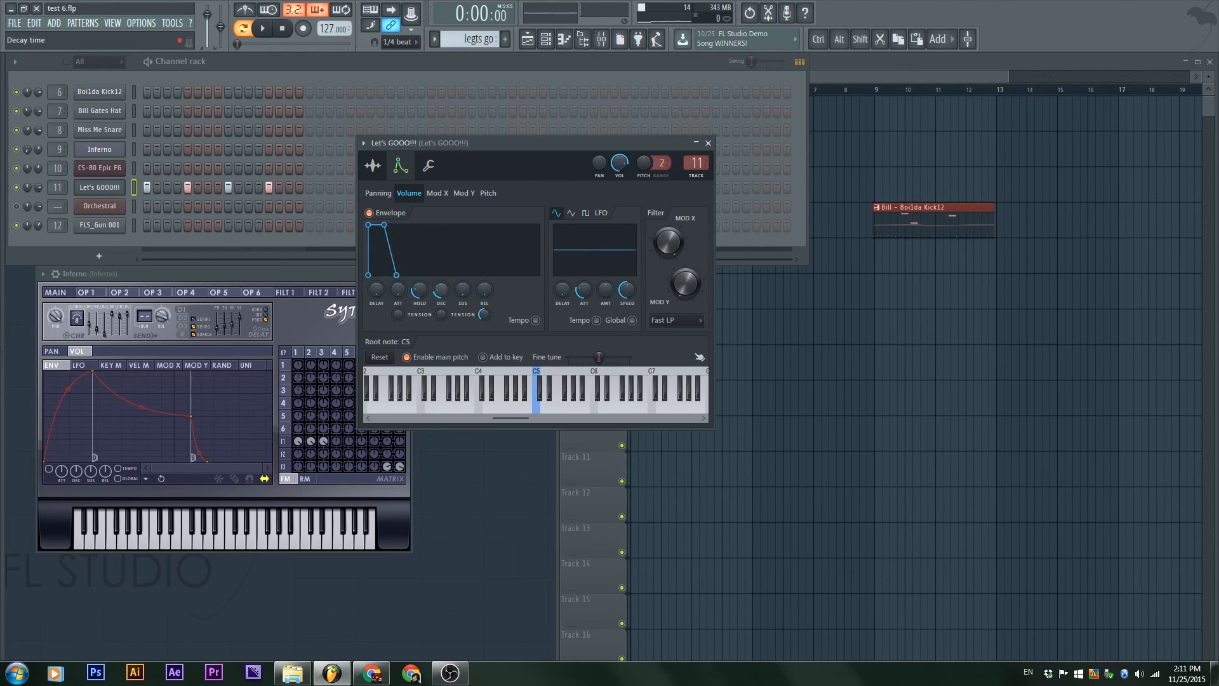
pyautogui.press('space')
pyautogui.moveTo(423, 283); pyautogui.dragTo(423, 277)
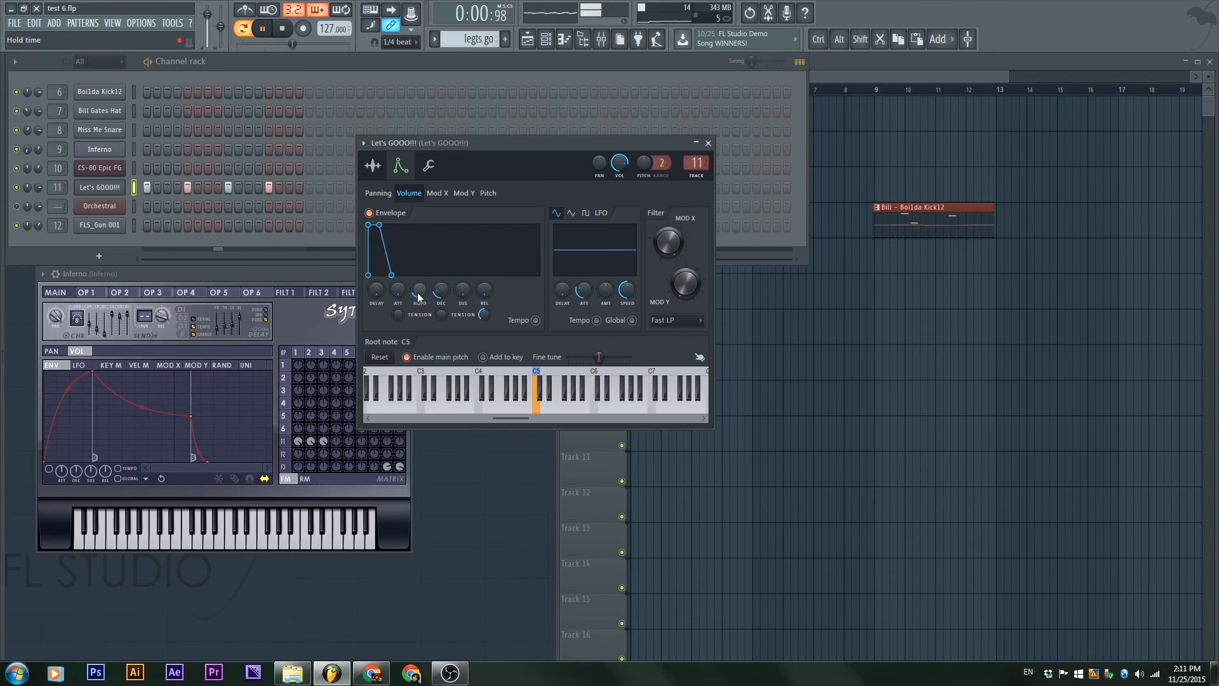
pyautogui.press('space')
# Step: Try a pitch envelope on the sample with a raised amount and varied attack, play it, and return the amount to zero
pyautogui.click(487, 193)
pyautogui.moveTo(530, 291); pyautogui.dragTo(530, 270)
pyautogui.moveTo(423, 295); pyautogui.dragTo(395, 290)
pyautogui.press('space')
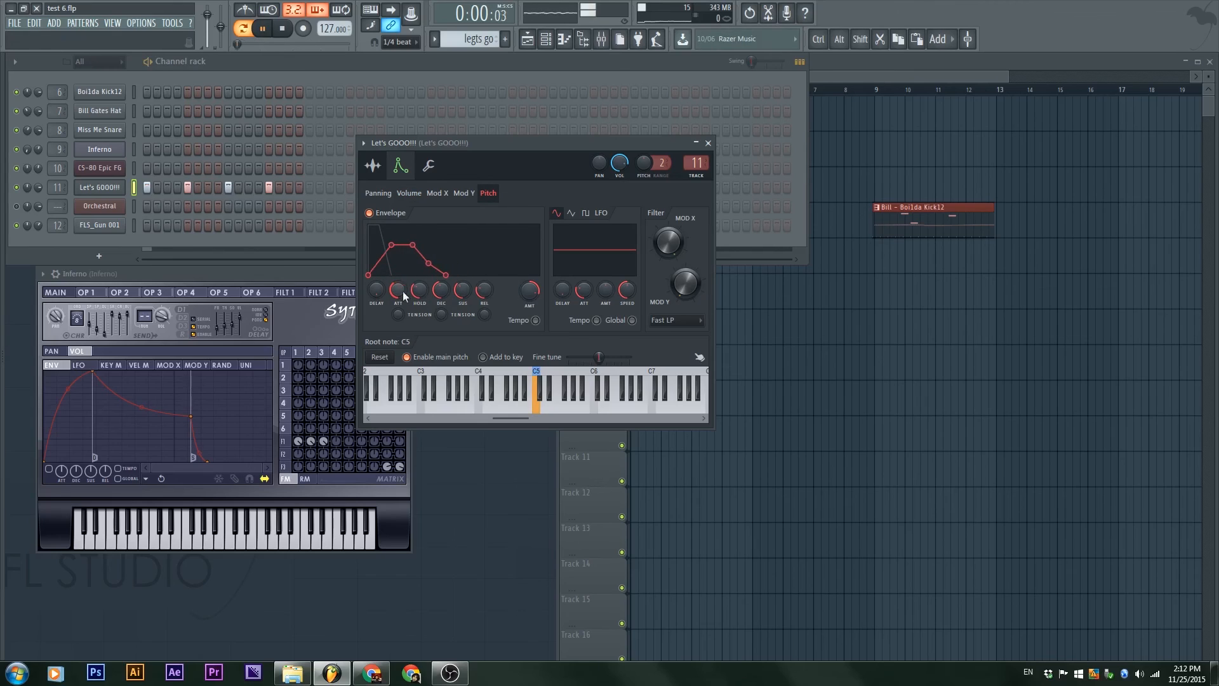
pyautogui.press('space')
pyautogui.press('space')
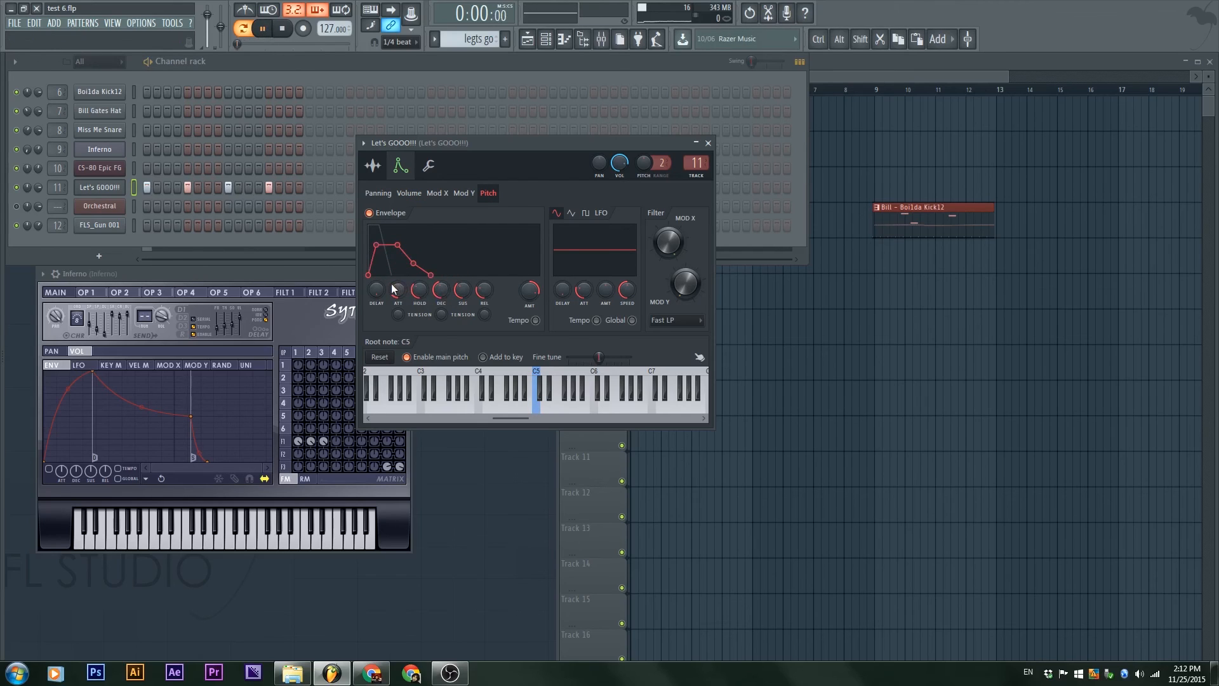
pyautogui.moveTo(395, 290); pyautogui.dragTo(396, 292)
pyautogui.press('space')
pyautogui.moveTo(527, 291); pyautogui.dragTo(529, 295)
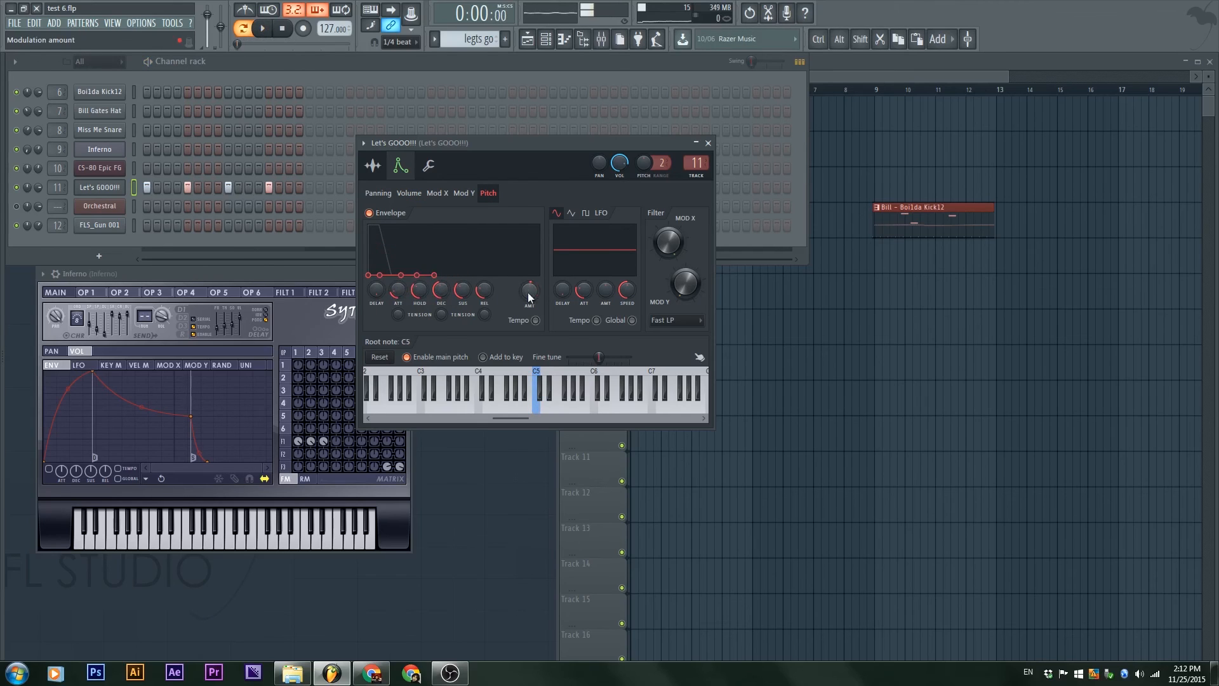
# Step: Return to the volume envelope and try different root notes such as C6, restoring the root note to C5
pyautogui.click(450, 194)
pyautogui.click(413, 196)
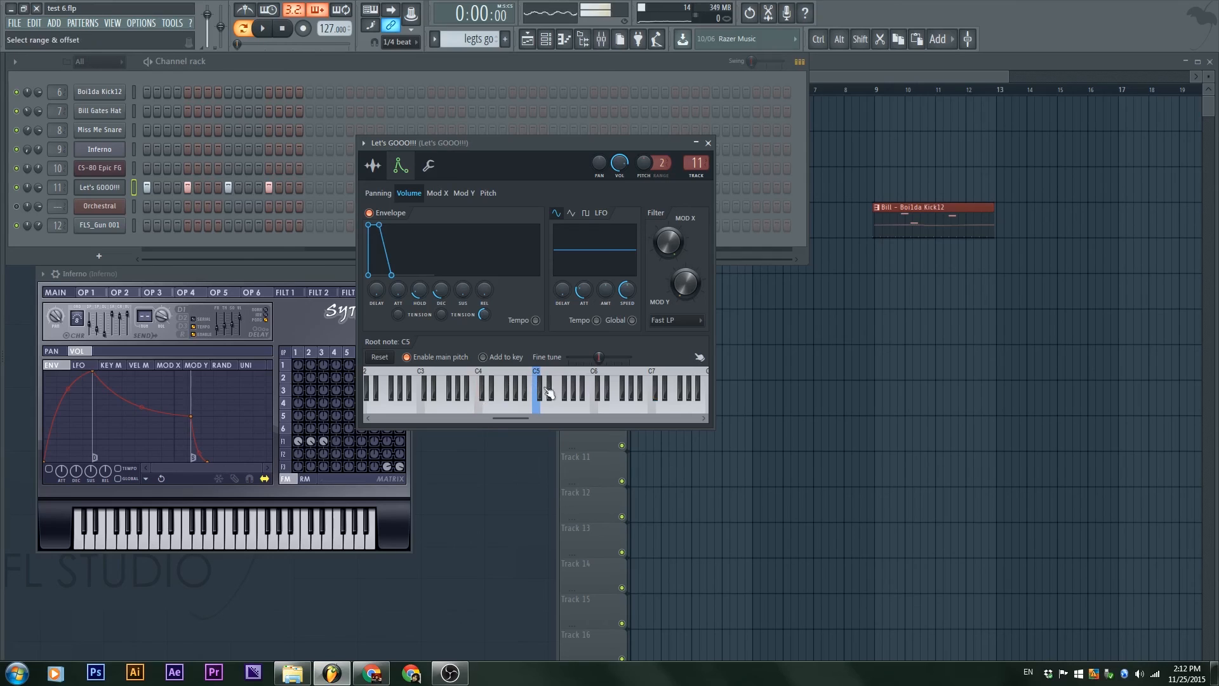
pyautogui.click(597, 379)
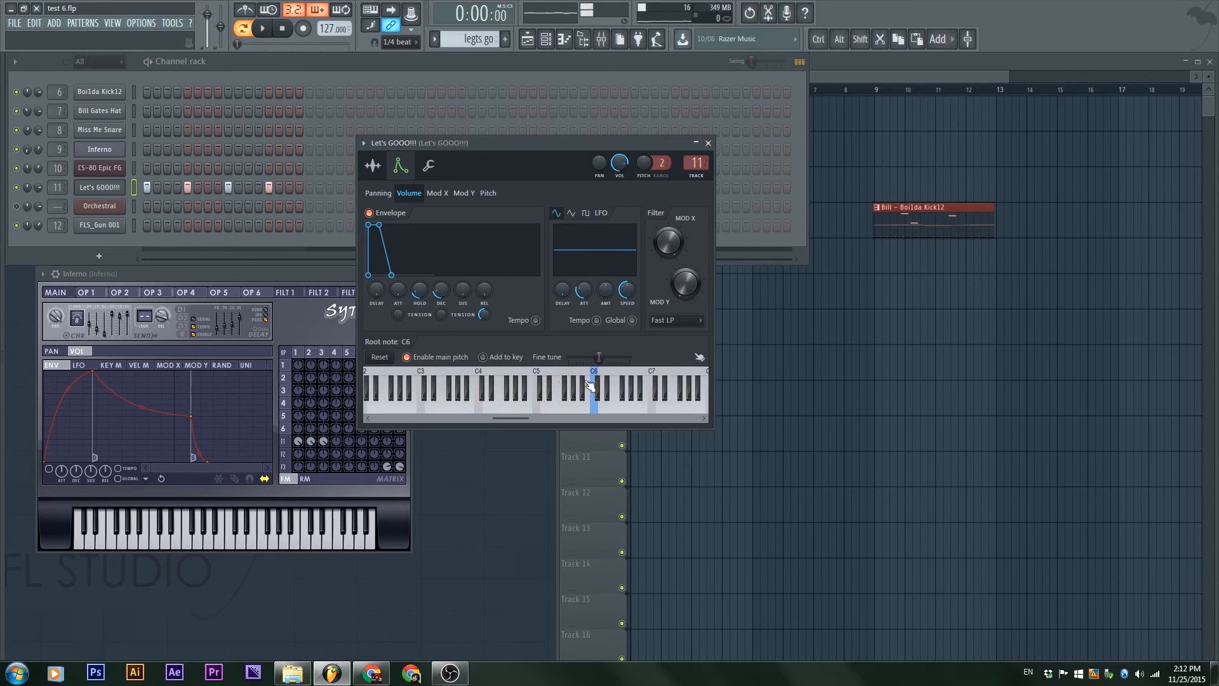
pyautogui.rightClick(480, 381)
pyautogui.click(539, 384)
pyautogui.rightClick(539, 376)
# Step: Try a volume LFO with varied amount, attack and speed in sine and square shapes, play it, and return the amount to zero
pyautogui.moveTo(579, 236); pyautogui.dragTo(580, 210)
pyautogui.moveTo(583, 290); pyautogui.dragTo(558, 295)
pyautogui.press('space')
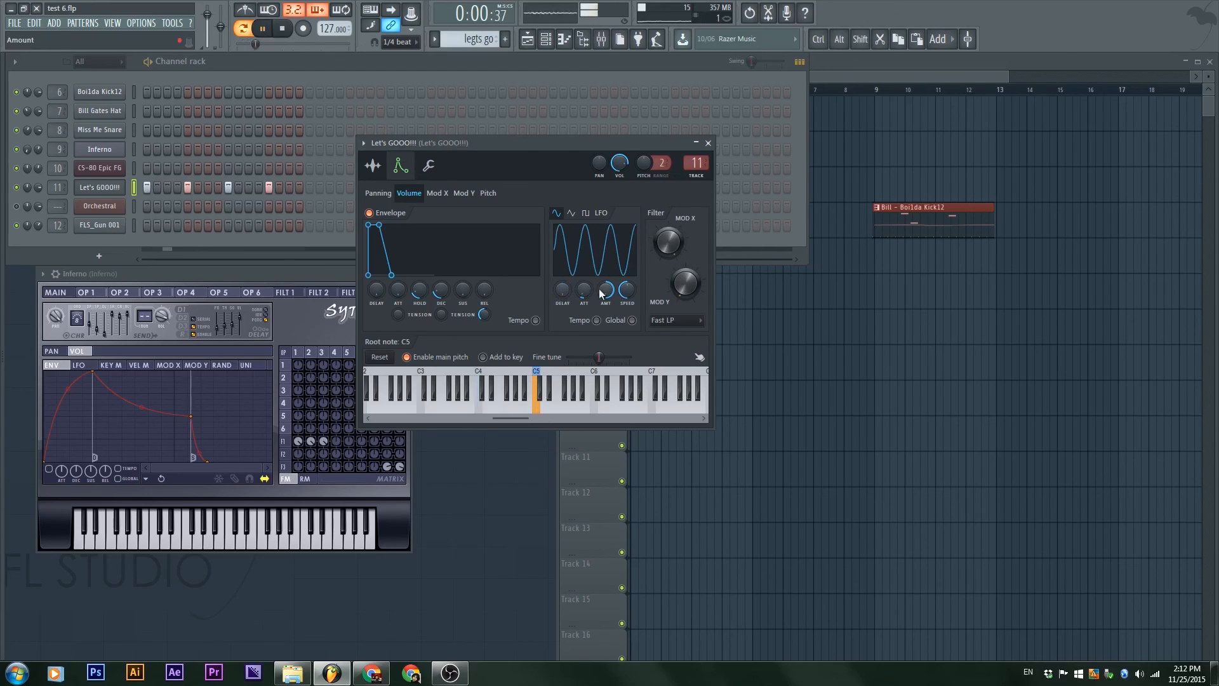
pyautogui.moveTo(627, 290)
pyautogui.mouseDown()
pyautogui.moveTo(628, 276)
pyautogui.moveTo(607, 302)
pyautogui.moveTo(627, 294)
pyautogui.moveTo(627, 304)
pyautogui.mouseUp()
pyautogui.press('space')
pyautogui.click(586, 213)
pyautogui.moveTo(603, 298); pyautogui.dragTo(604, 293)
pyautogui.press('space')
pyautogui.press('space')
pyautogui.moveTo(606, 289); pyautogui.dragTo(611, 297)
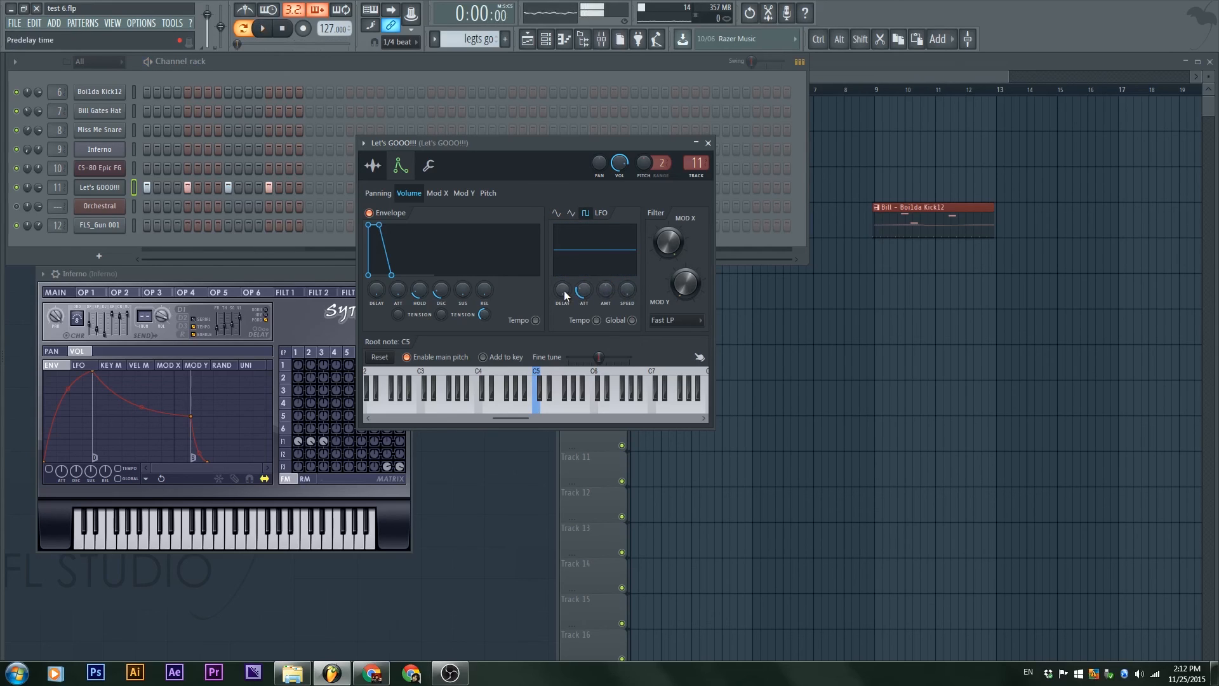
# Step: Make the Let's GOOO!!! sample cut itself when retriggered and play the pattern to compare the sound
pyautogui.click(429, 165)
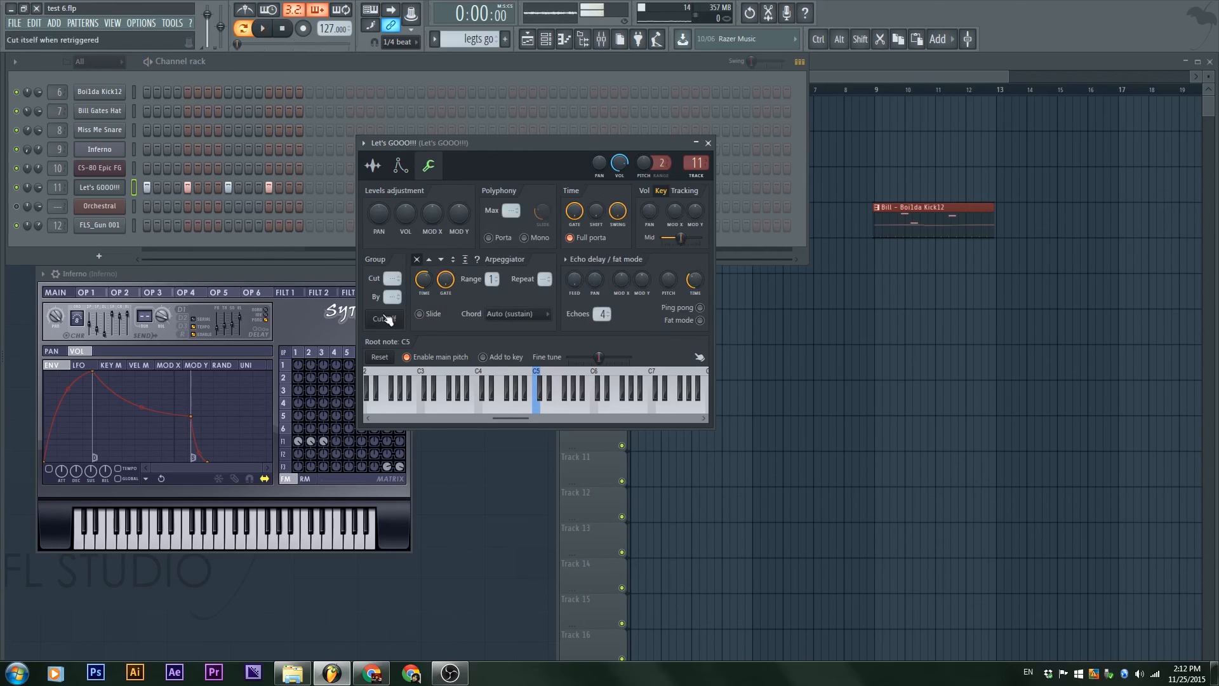
pyautogui.click(384, 168)
pyautogui.click(400, 166)
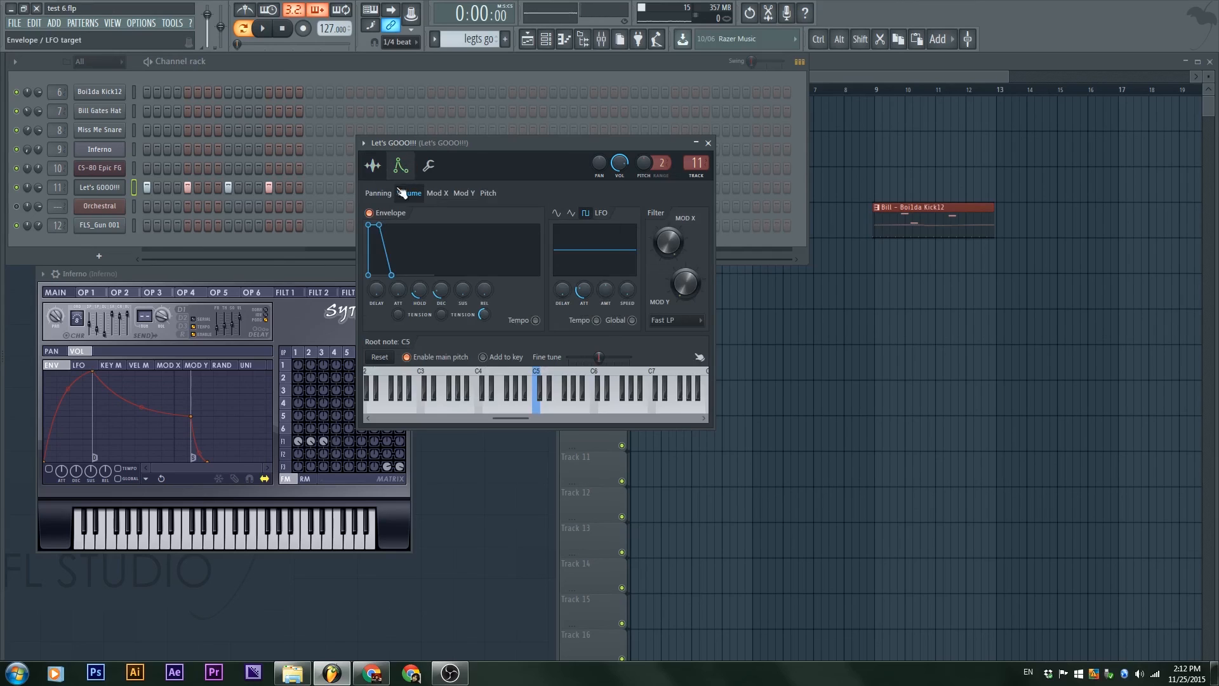
pyautogui.click(429, 166)
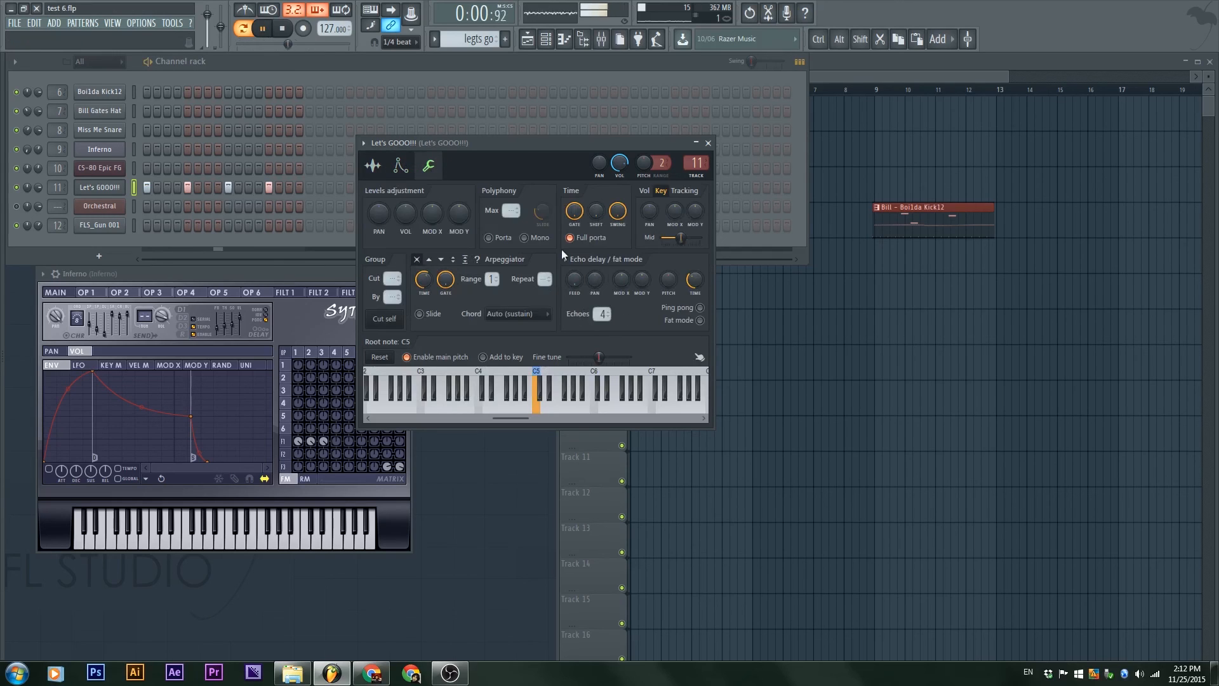
pyautogui.click(387, 319)
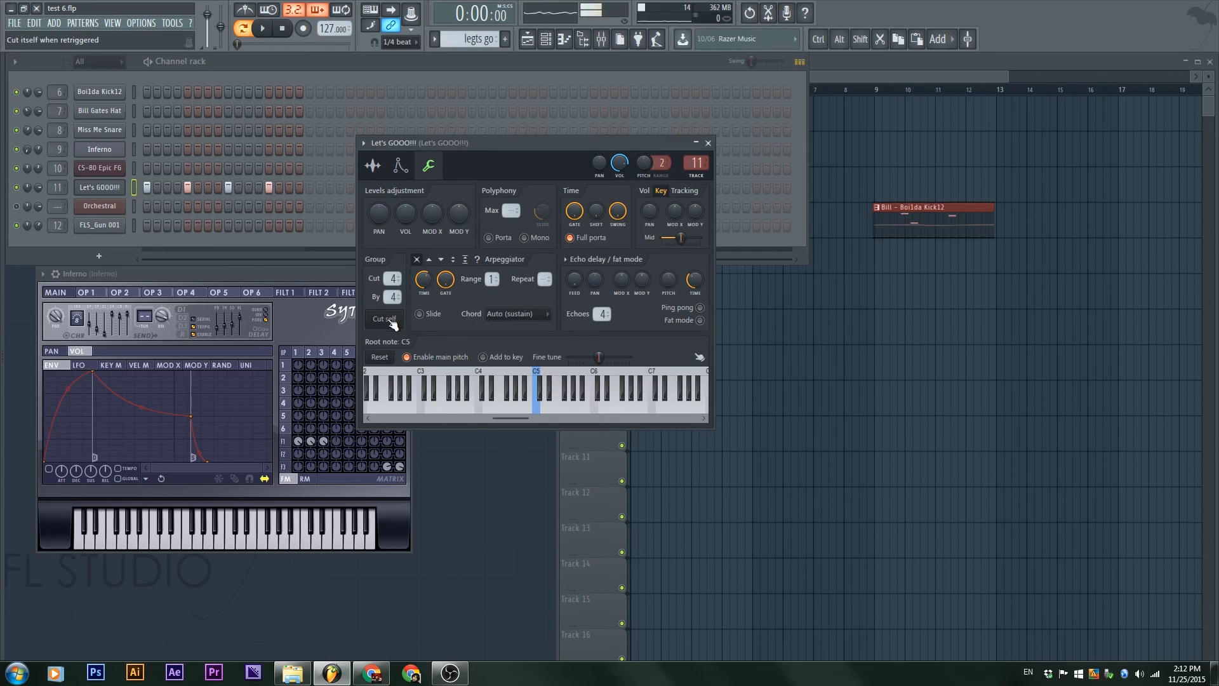
pyautogui.press('space')
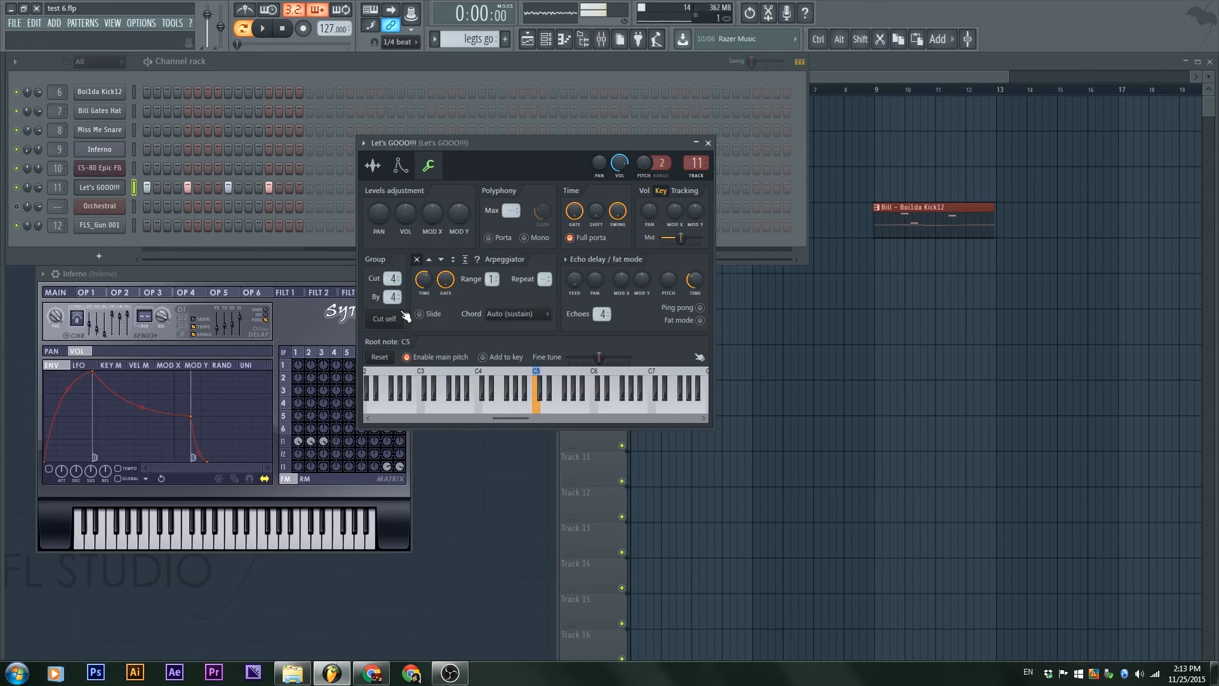
pyautogui.click(284, 31)
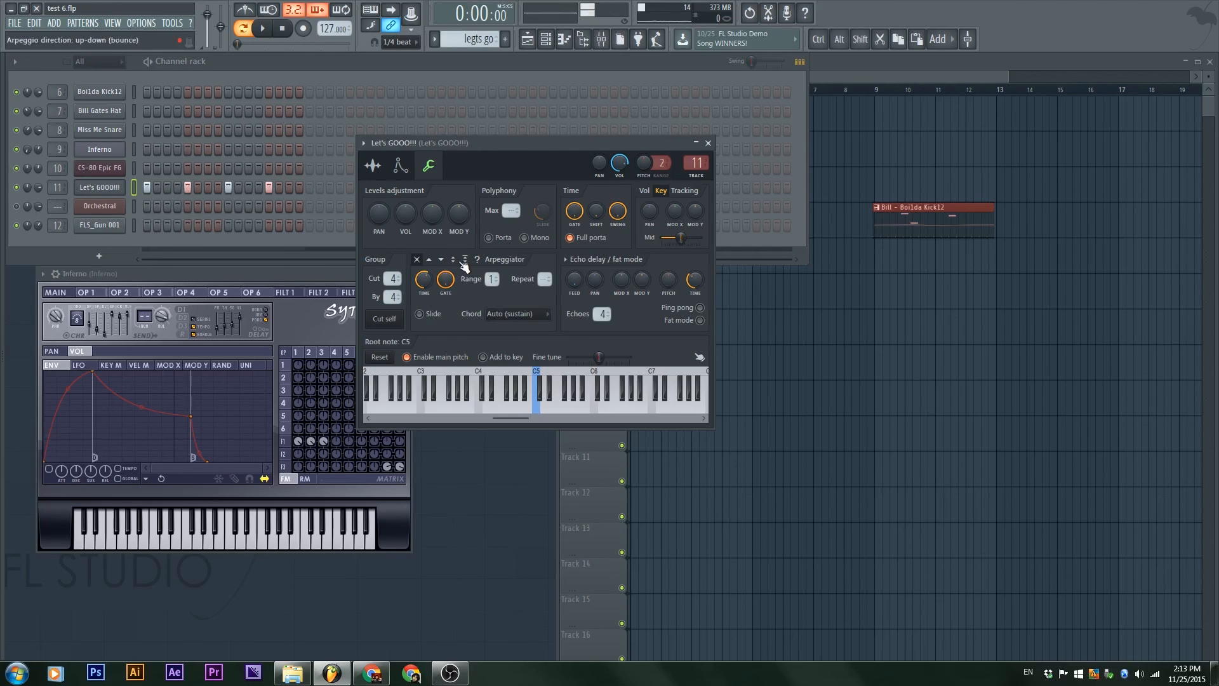
# Step: Set the sample's arpeggiator to up-down (sticky) with a range of 3 and preview a key
pyautogui.click(465, 259)
pyautogui.moveTo(492, 279); pyautogui.dragTo(493, 267)
pyautogui.click(522, 404)
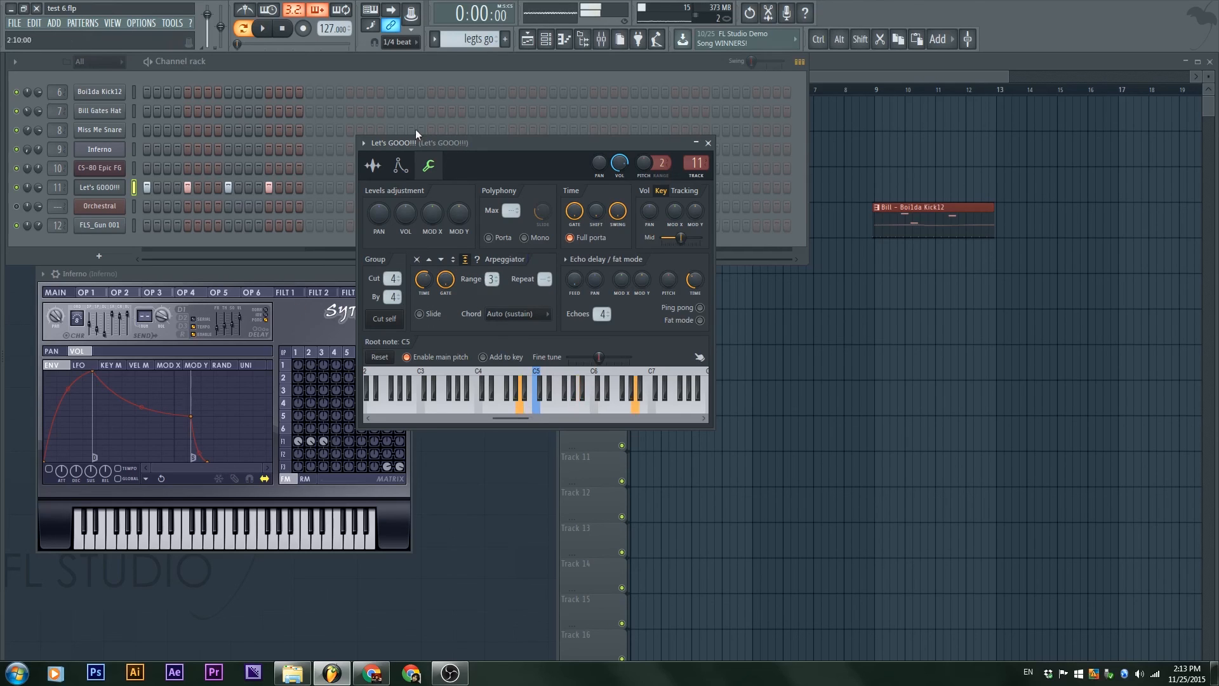
pyautogui.click(287, 37)
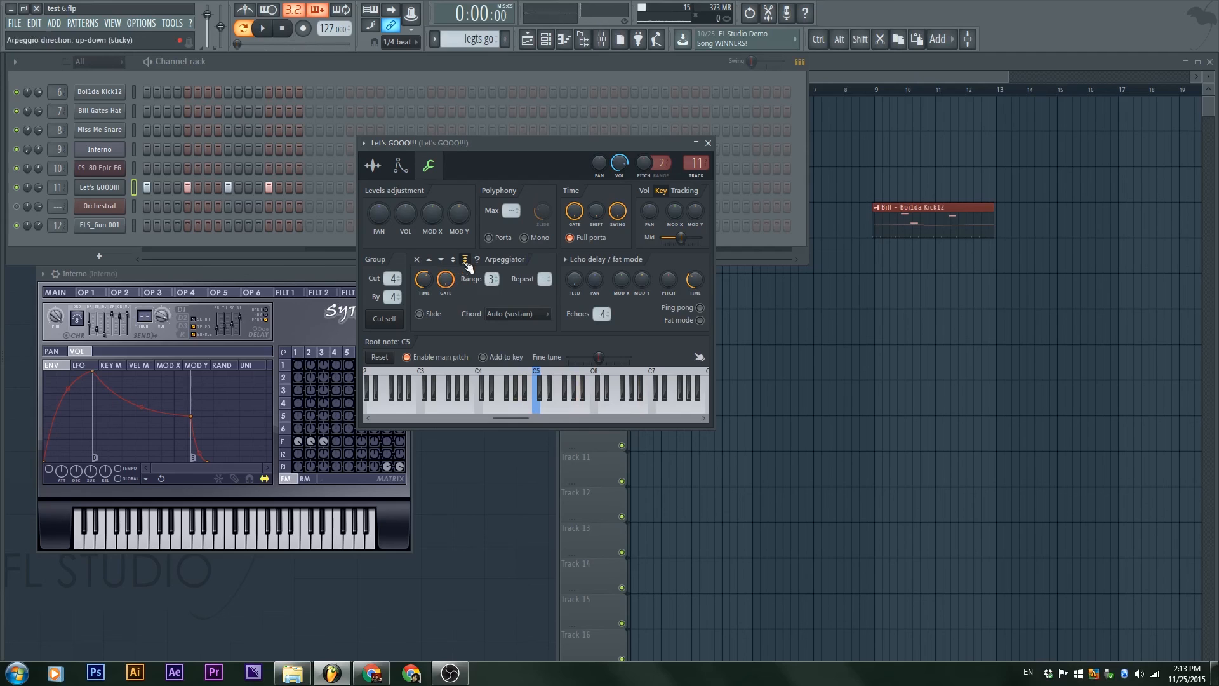
# Step: Open the CS-80 Epic FG channel's miscellaneous settings and move the window to the middle of the workspace
pyautogui.click(91, 134)
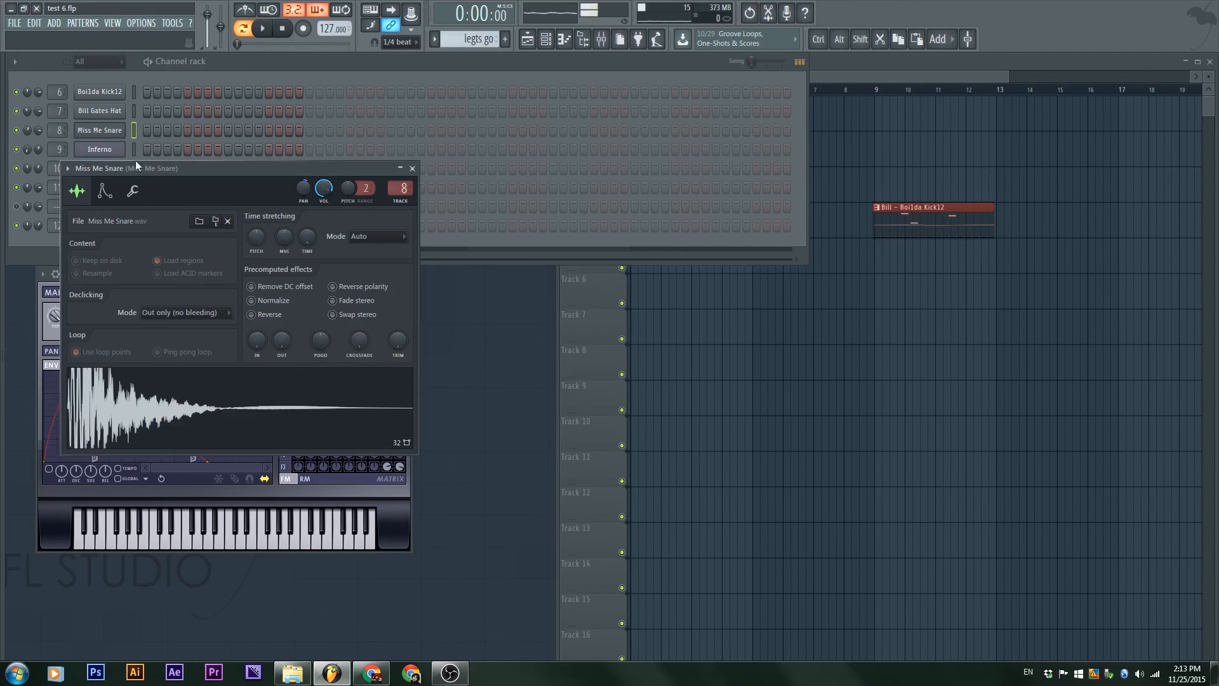
pyautogui.click(119, 136)
pyautogui.click(114, 168)
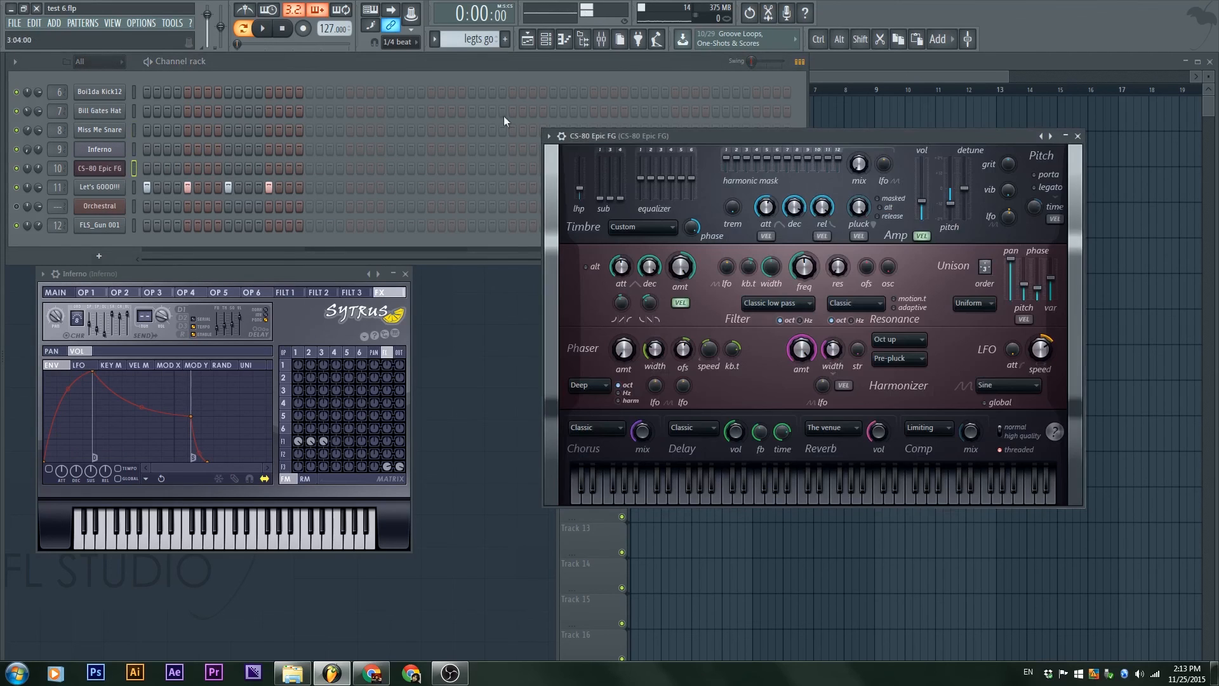
pyautogui.click(563, 136)
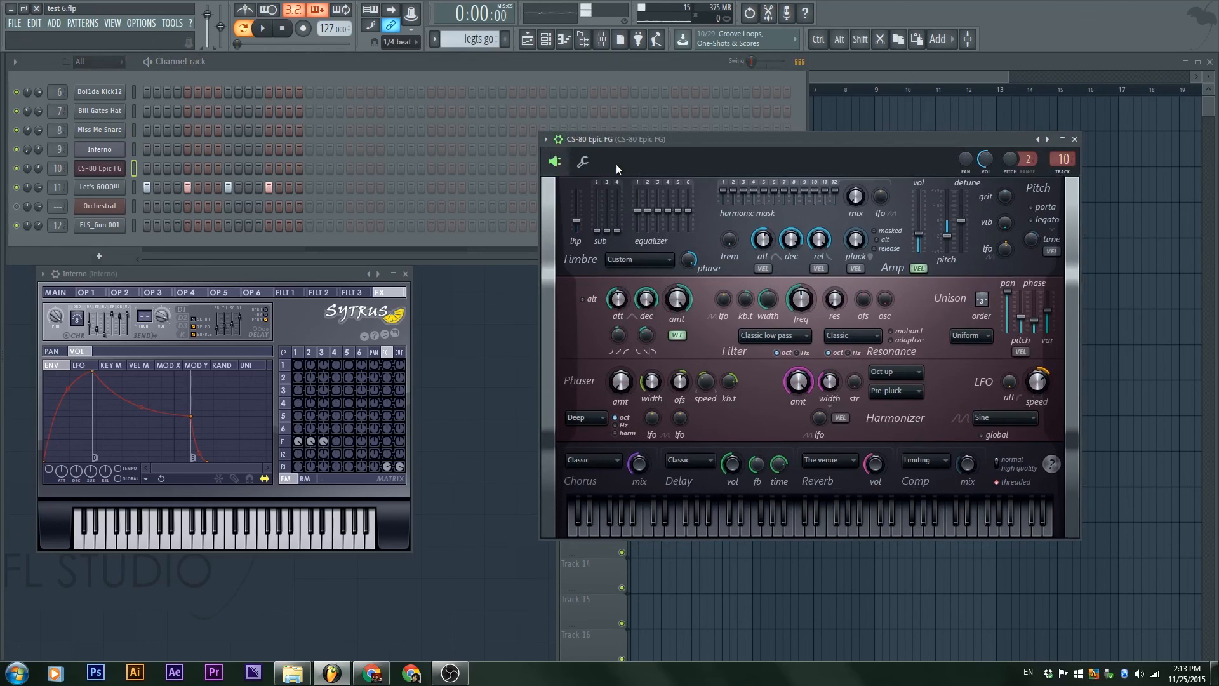
pyautogui.click(590, 162)
pyautogui.moveTo(695, 132); pyautogui.dragTo(548, 216)
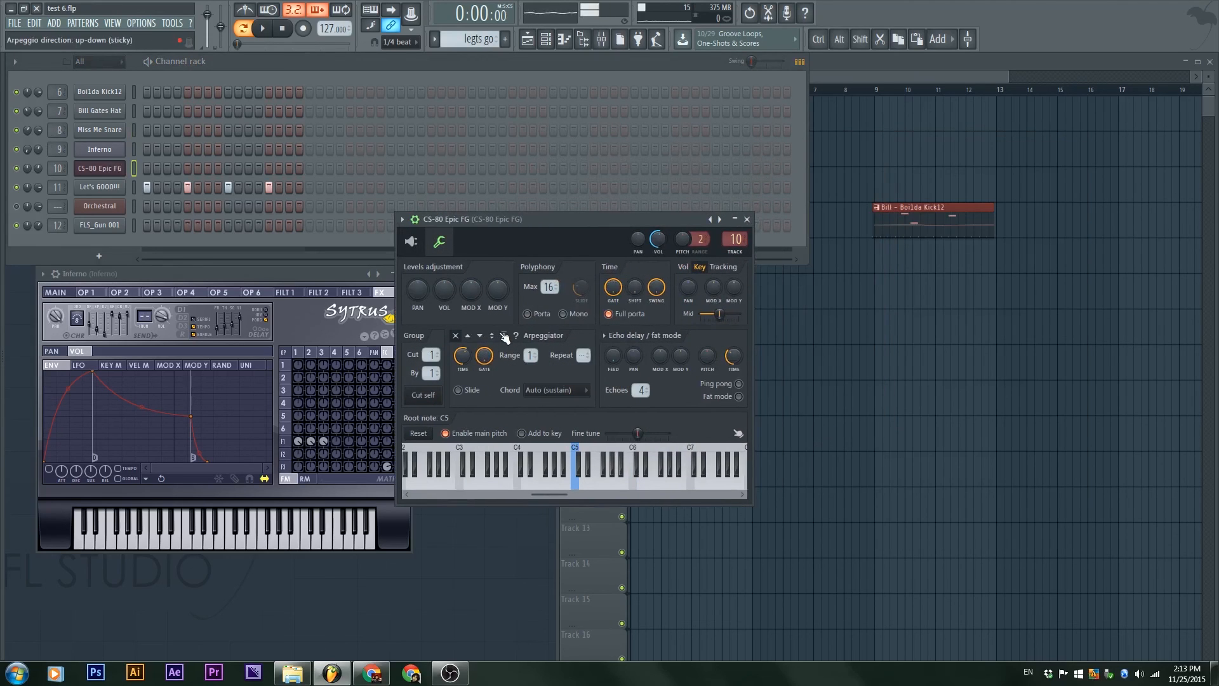
# Step: Set the CS-80 Epic FG arpeggiator to up-down (sticky) with a range of 4, preview several keys and adjust the channel's volume
pyautogui.click(565, 470)
pyautogui.moveTo(531, 356); pyautogui.dragTo(531, 344)
pyautogui.click(653, 484)
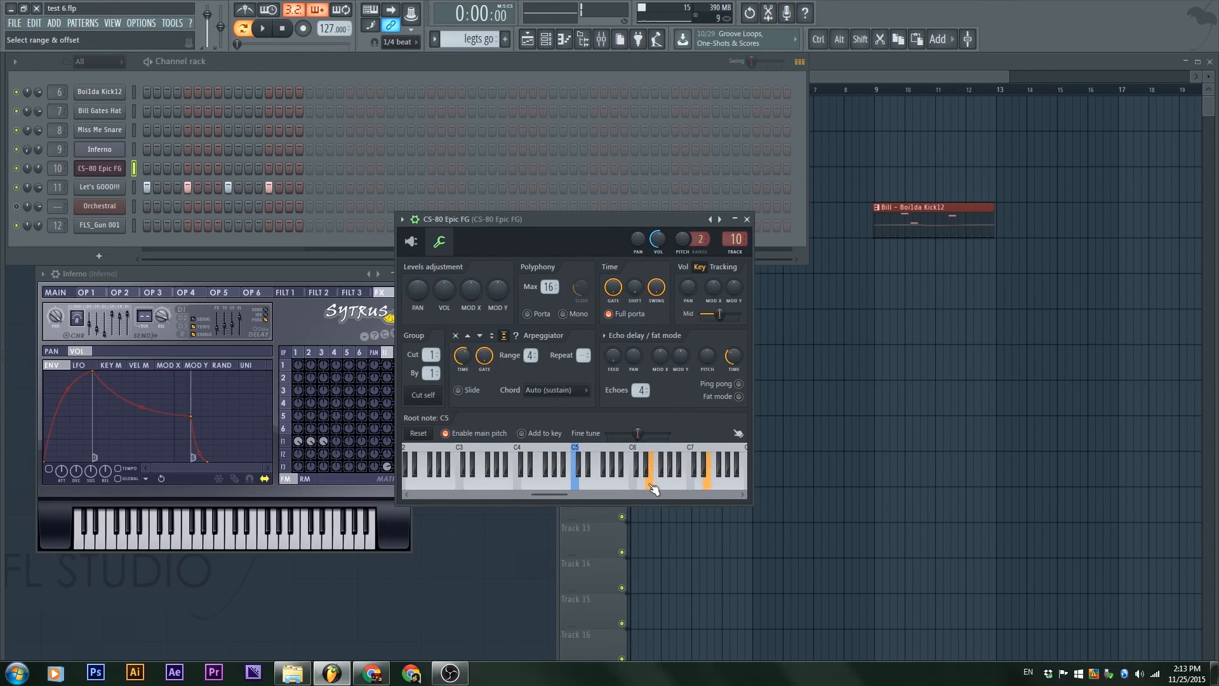
pyautogui.click(591, 483)
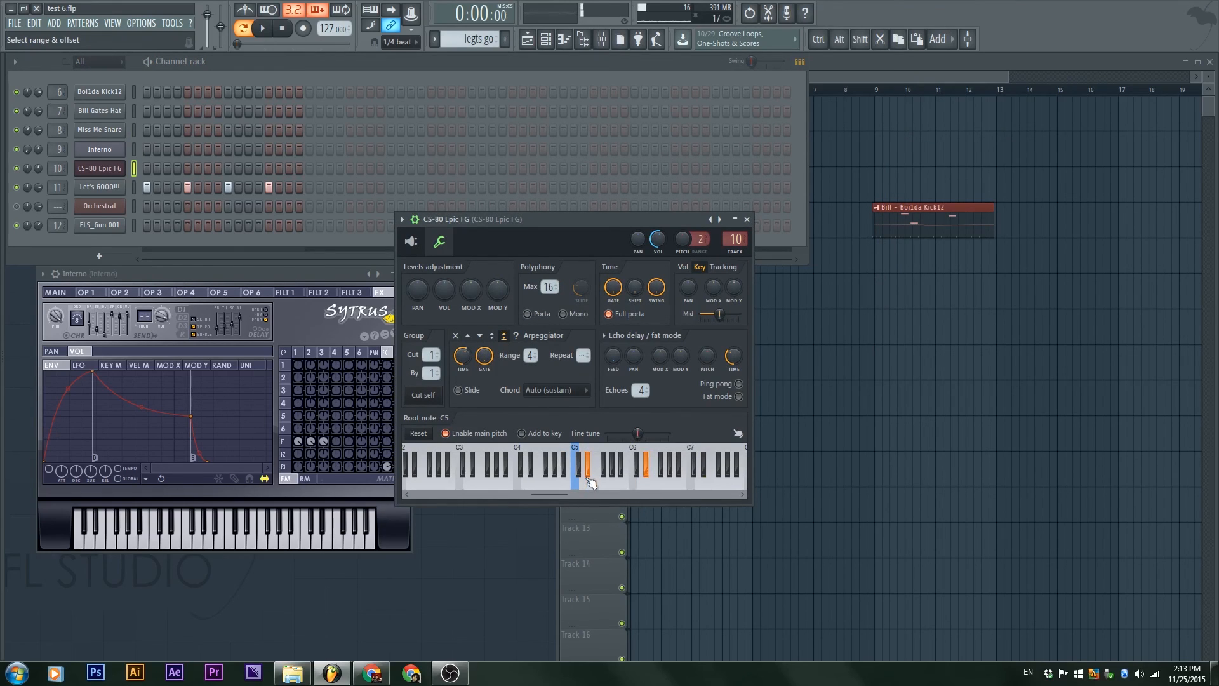
pyautogui.moveTo(39, 169); pyautogui.dragTo(38, 156)
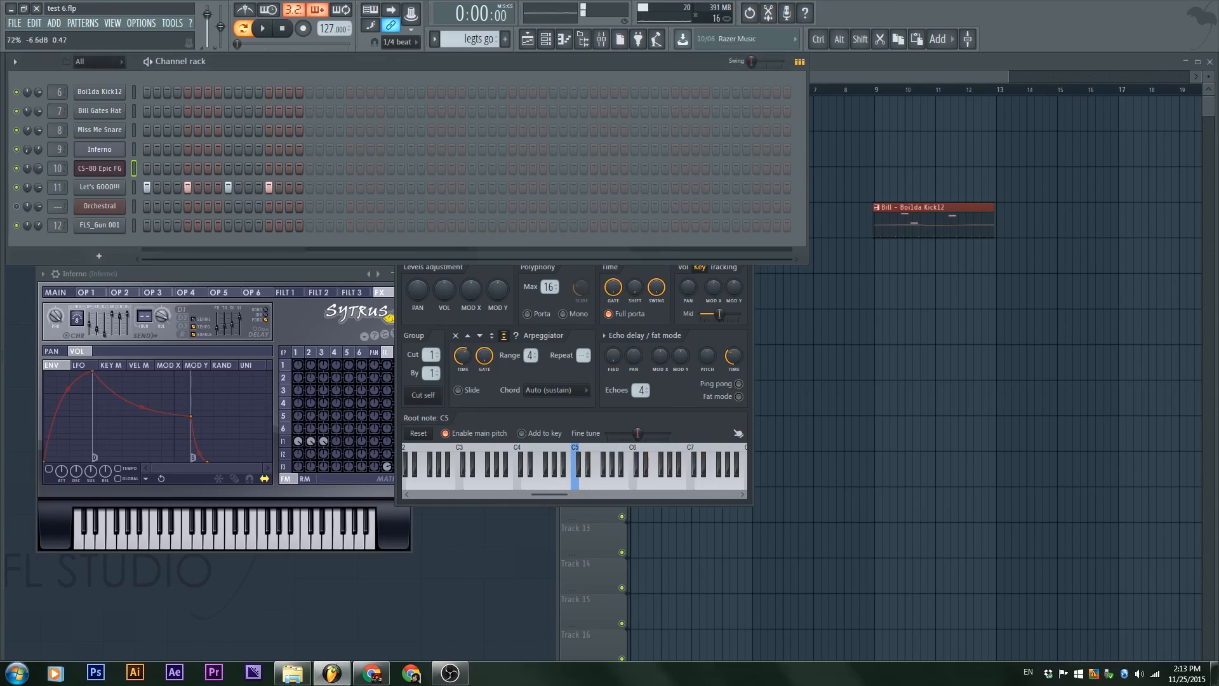
# Step: Turn off the CS-80 Epic FG arpeggiator, raise the echo delay feedback, enable ping pong and preview a note
pyautogui.click(535, 398)
pyautogui.moveTo(613, 355); pyautogui.dragTo(612, 340)
pyautogui.click(455, 336)
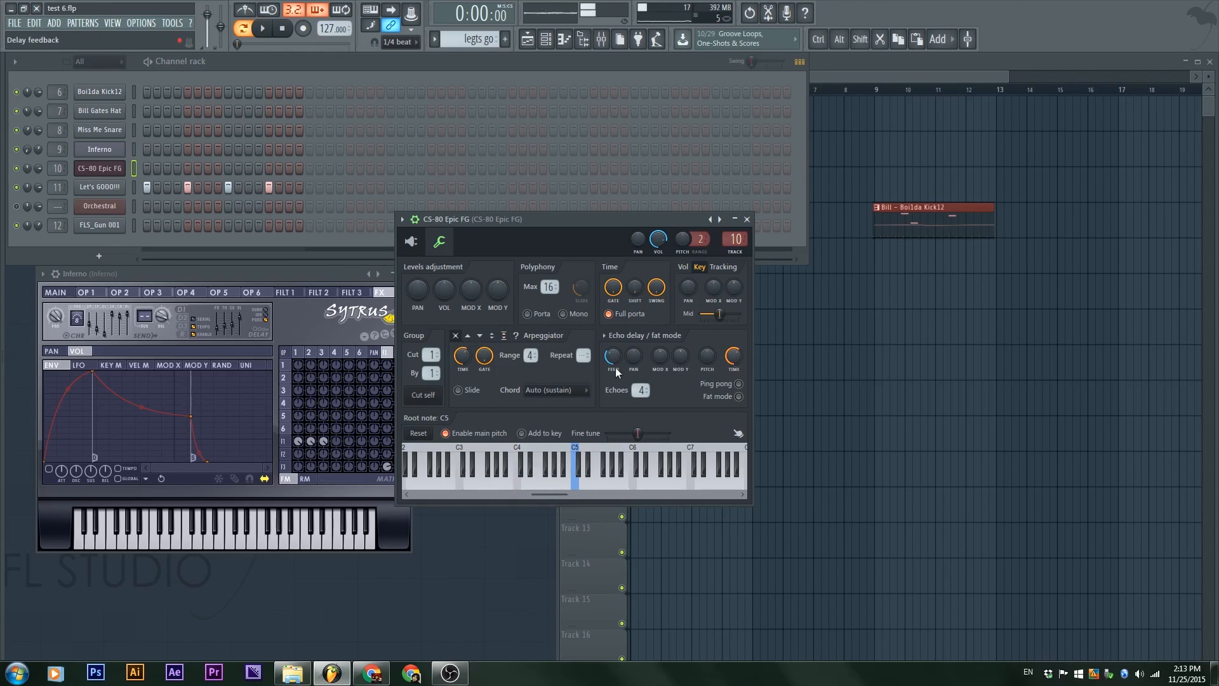
pyautogui.click(739, 383)
pyautogui.click(586, 486)
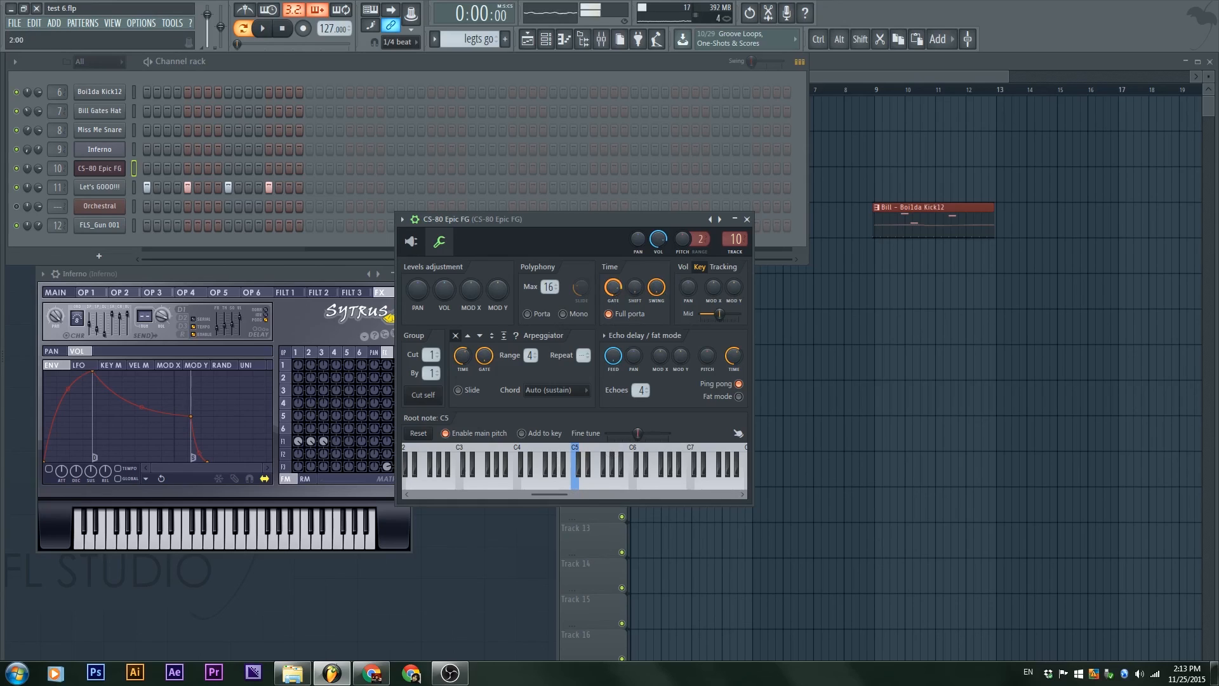
# Step: Shorten the CS-80 Epic FG gate time and increase its time shift, preview the C4 key and return to the playlist
pyautogui.click(611, 486)
pyautogui.moveTo(559, 494); pyautogui.dragTo(540, 492)
pyautogui.click(540, 484)
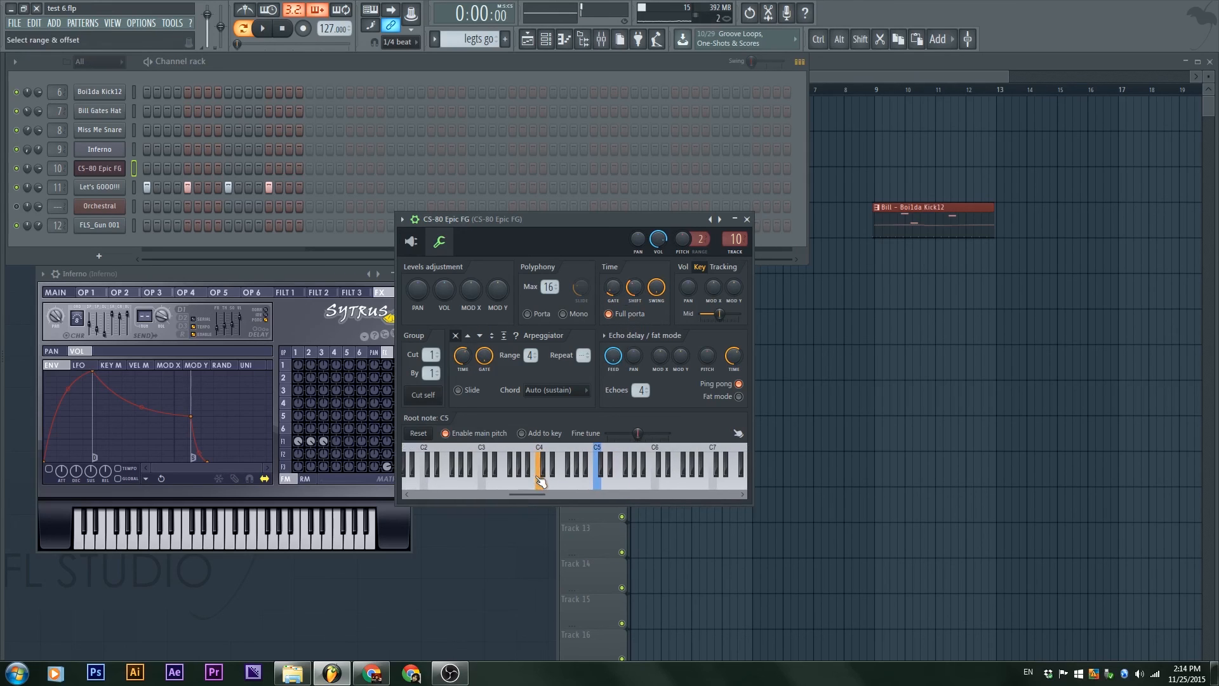
pyautogui.moveTo(418, 290); pyautogui.dragTo(418, 275)
pyautogui.click(851, 394)
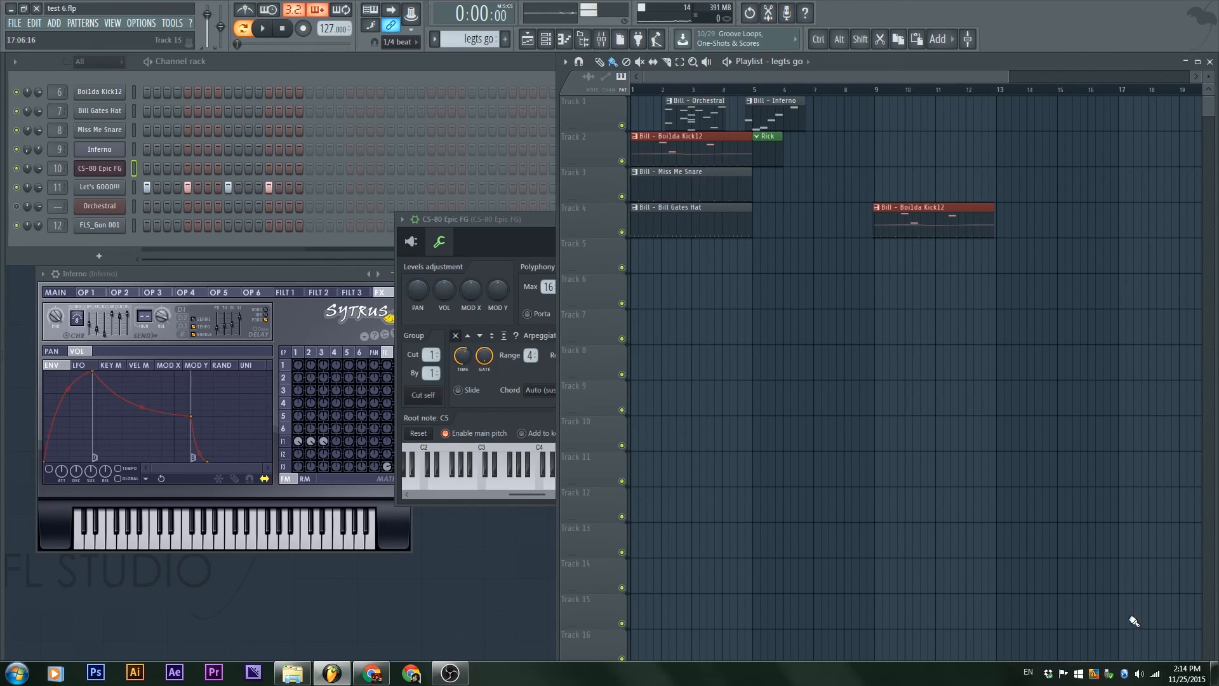